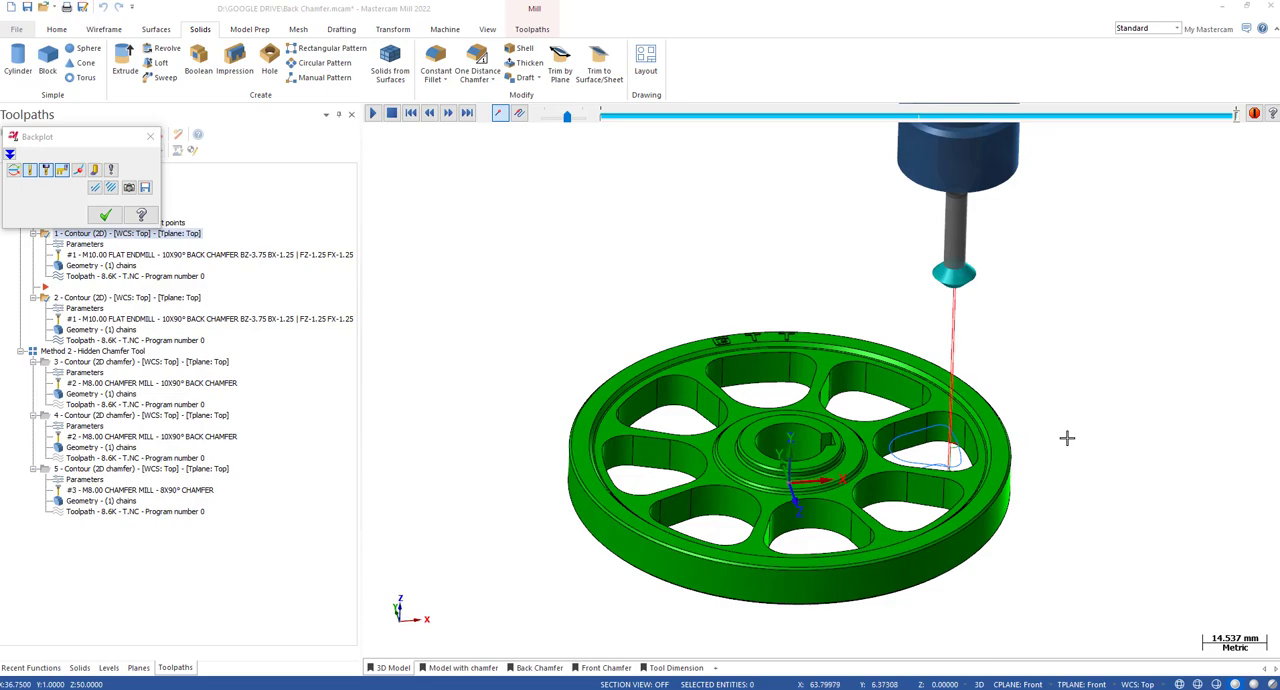
Examine the retracted back chamfer tool above the wheel in the first contour operation's backplot, from the front and in trimetric view.
key(alt+2)
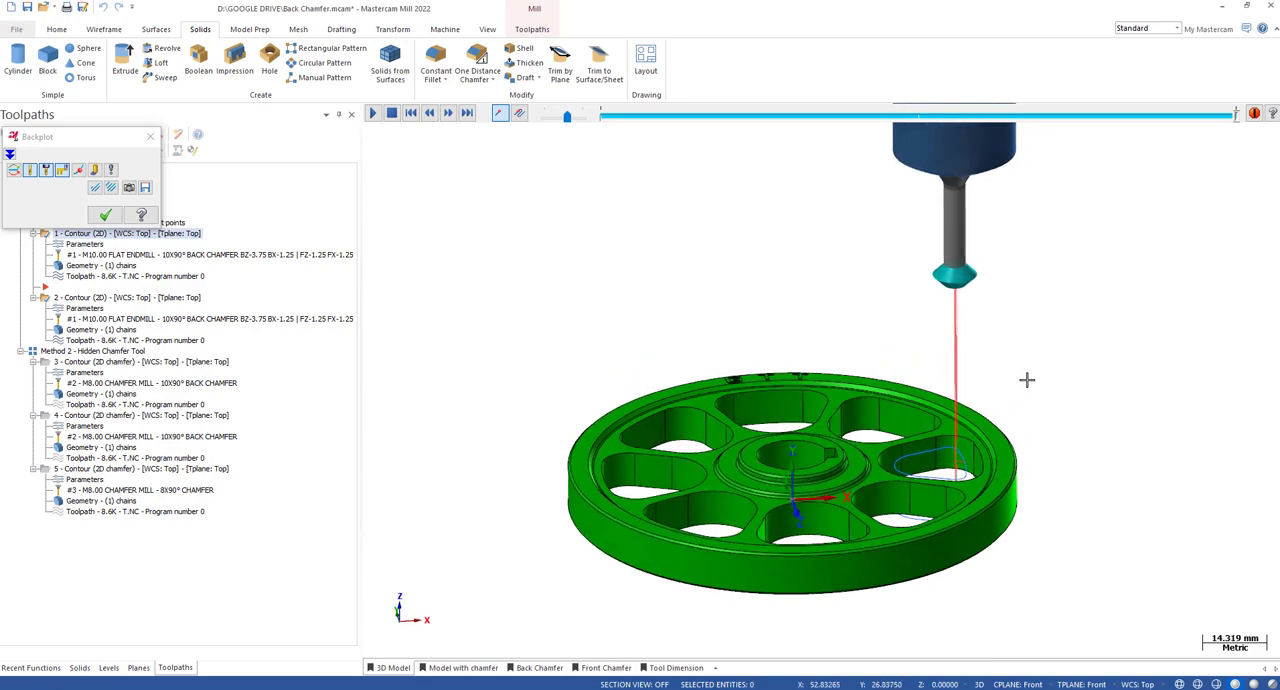
scroll(978, 298, up, 3)
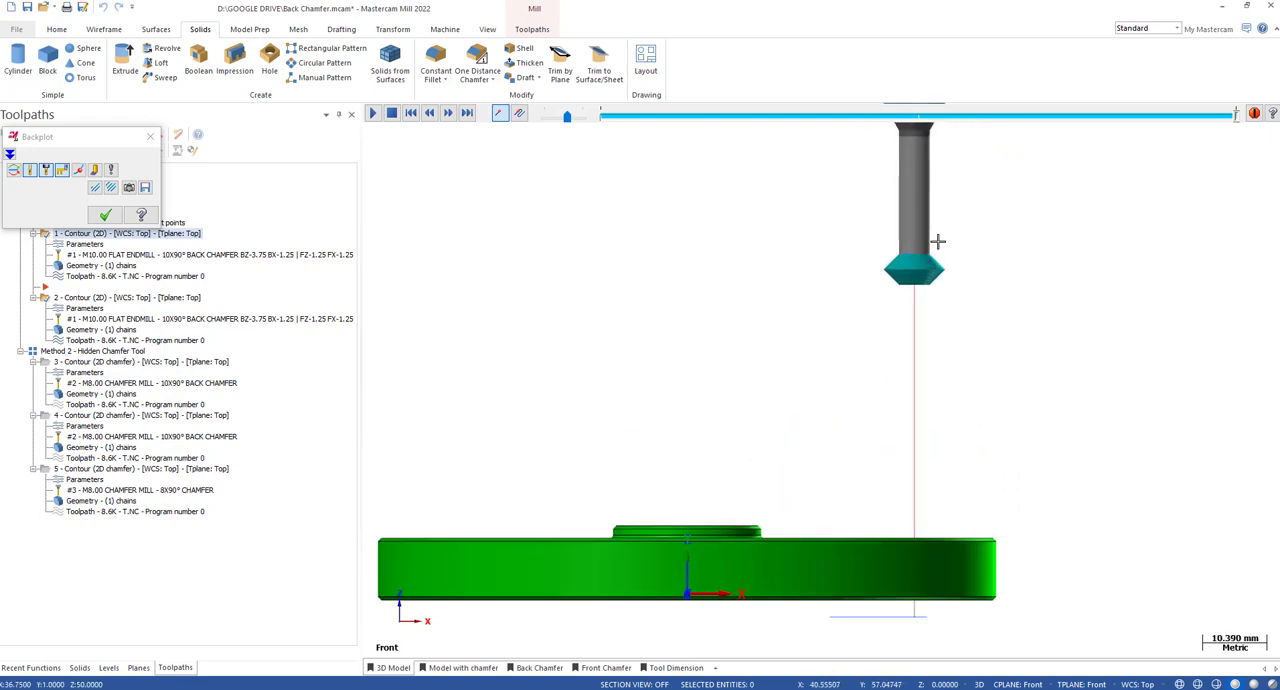
scroll(934, 243, up, 3)
scroll(873, 278, down, 3)
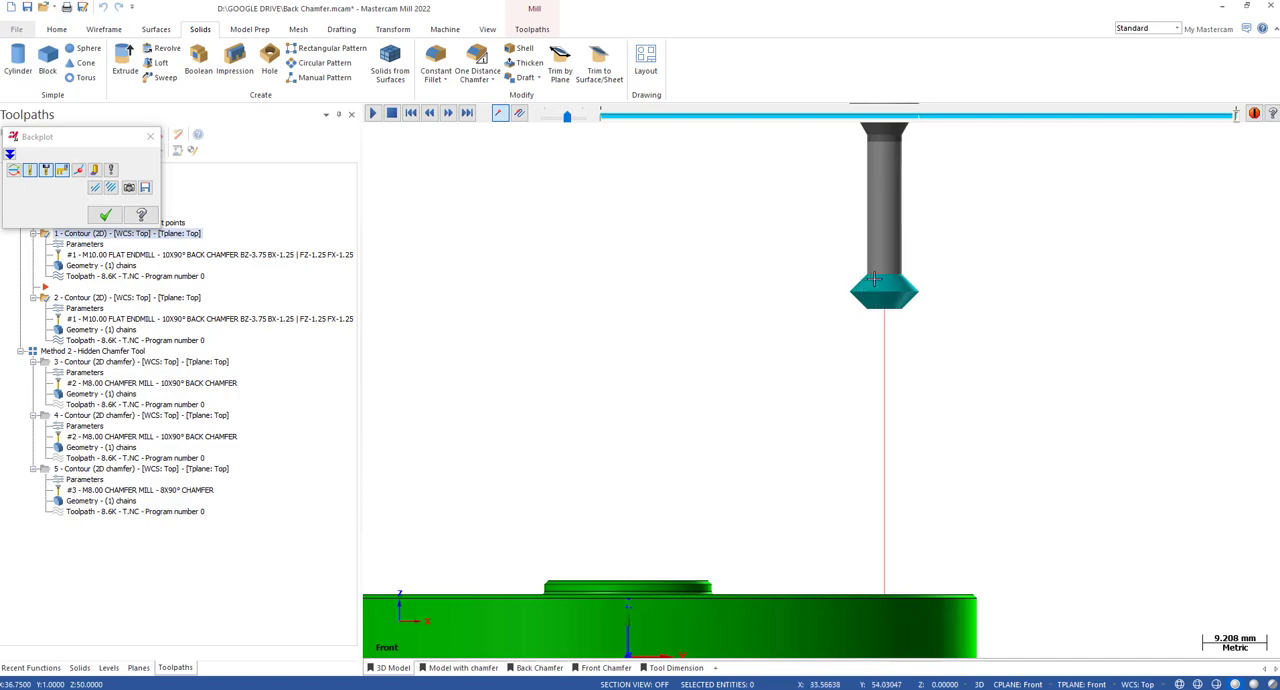
middle_drag(877, 279, 925, 336)
middle_drag(888, 373, 886, 374)
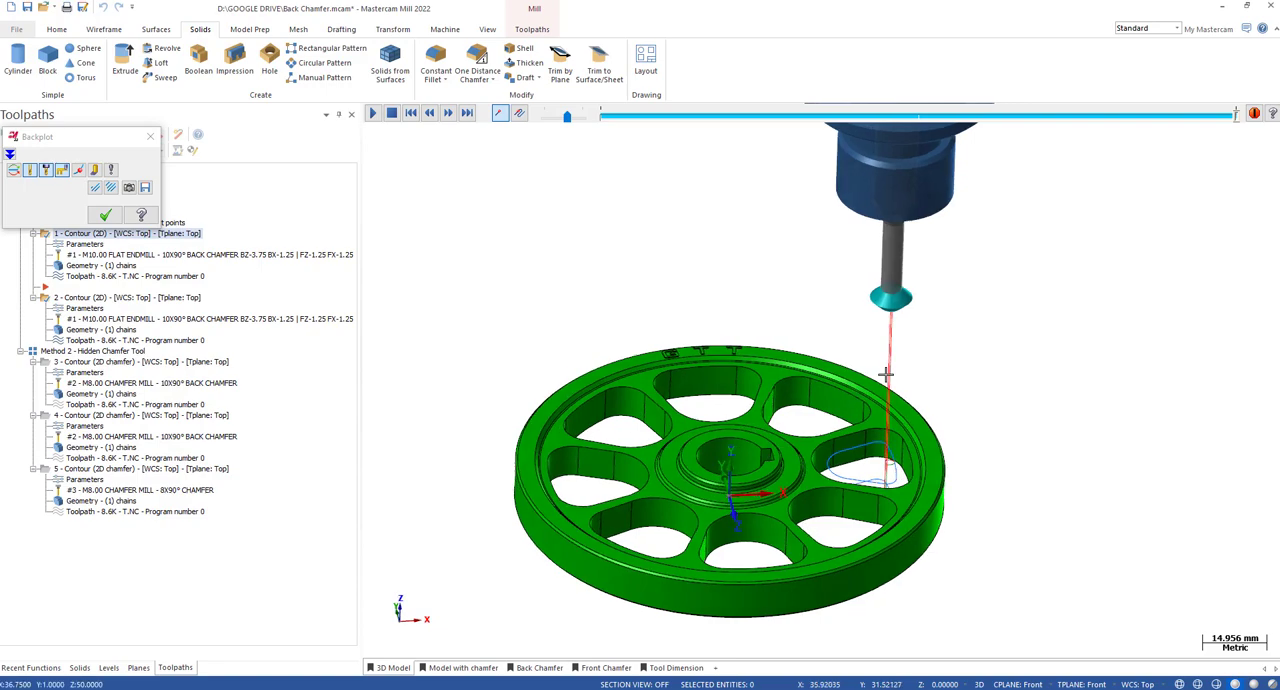
key(alt+7)
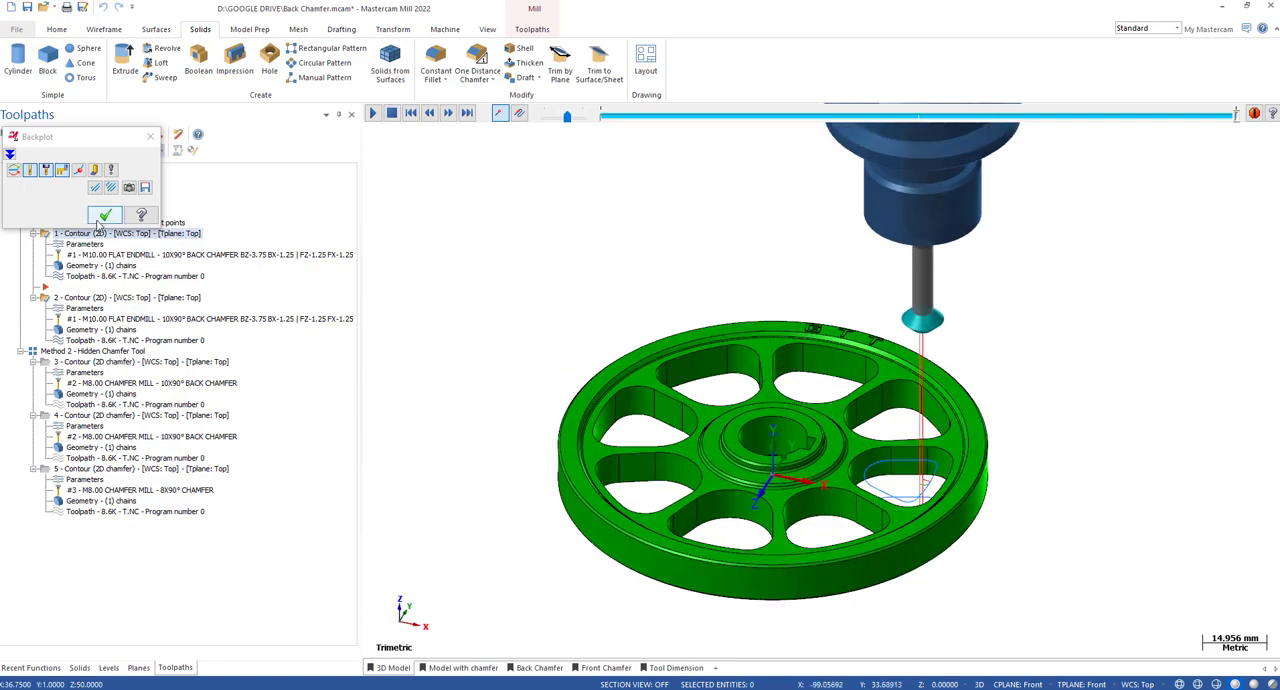
Restart the backplot of the first contour operation, follow the chamfer tool around the wheel pocket, and close it.
click(105, 216)
click(87, 281)
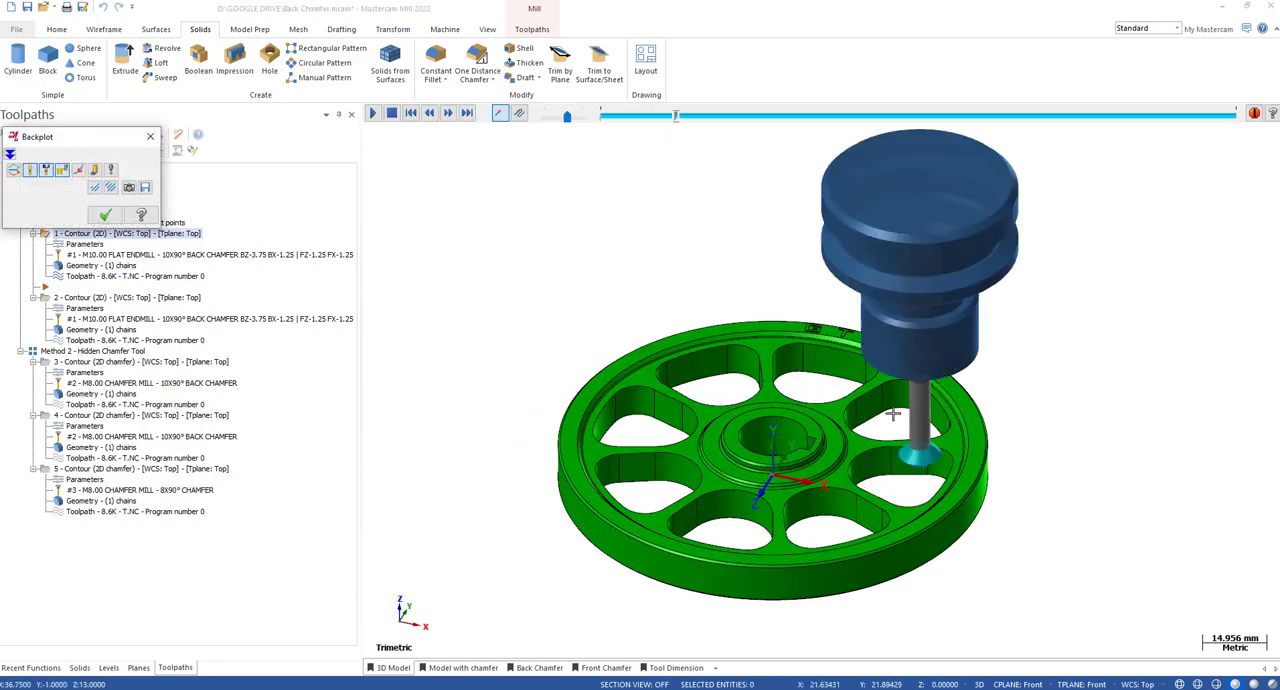
middle_drag(928, 390, 920, 412)
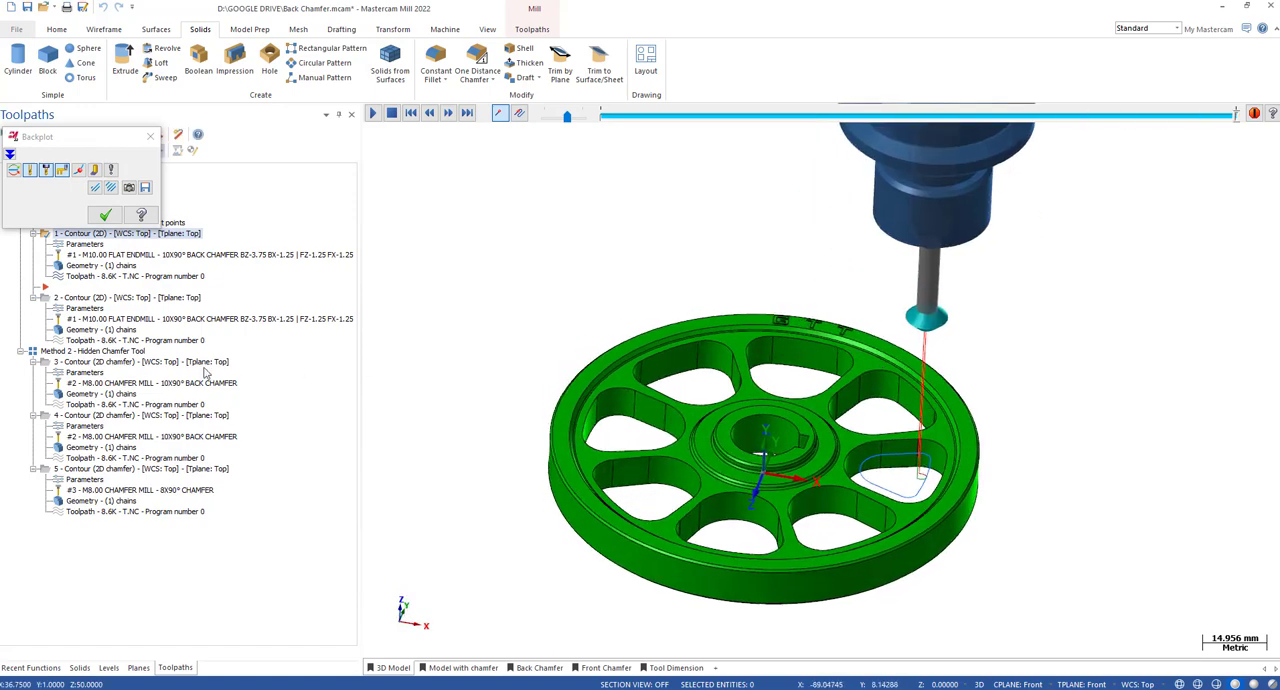
key(Escape)
Backplot the second contour operation and step through the back chamfer cut on the underside of the wheel pocket.
click(109, 343)
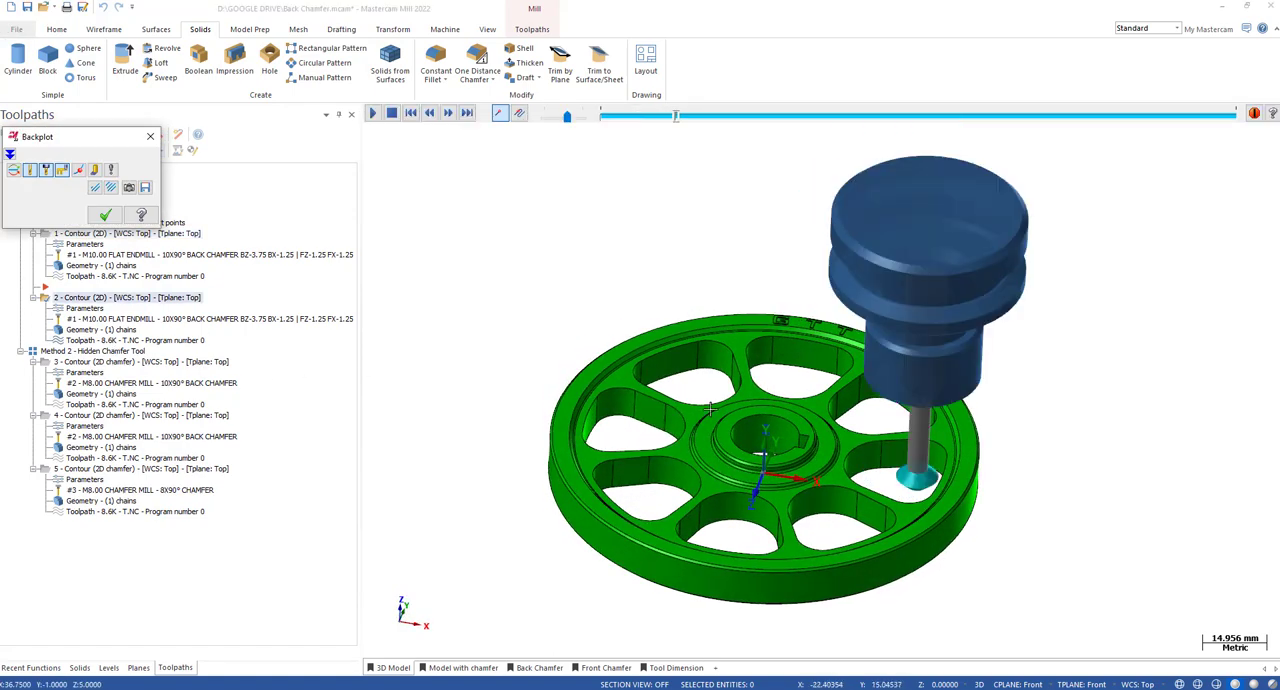
middle_drag(853, 456, 869, 380)
key(s)
key(alt+2)
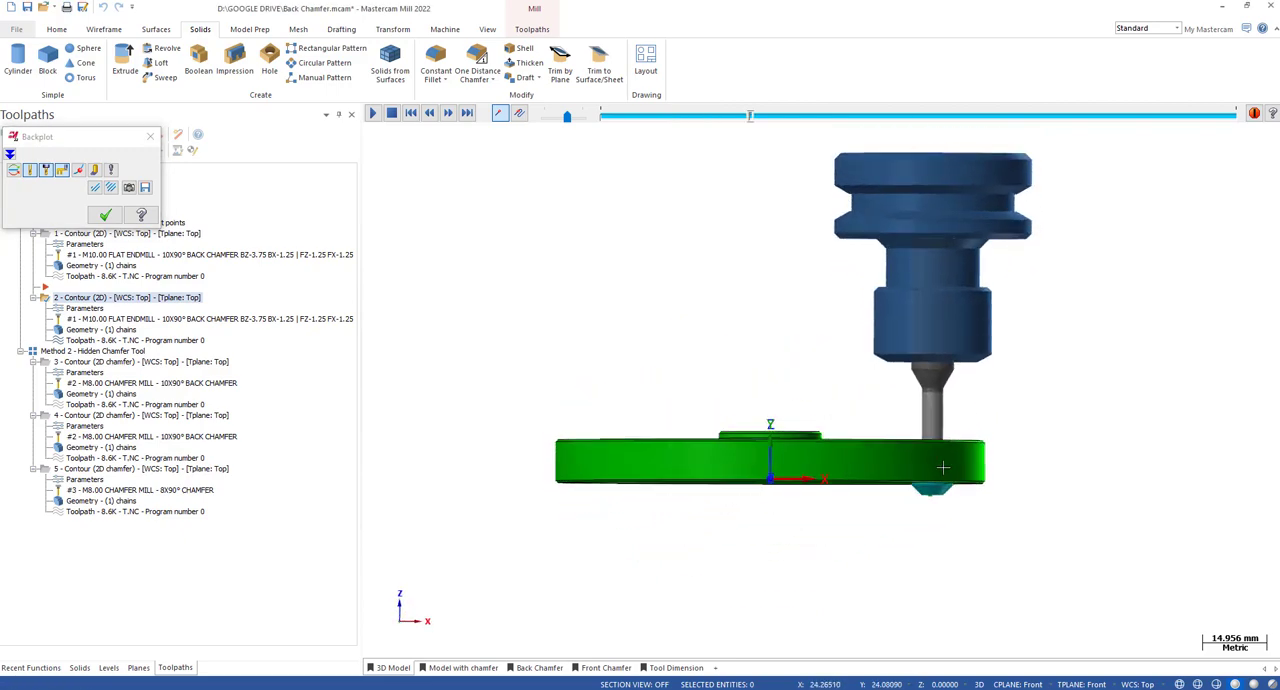
scroll(948, 466, up, 4)
middle_drag(949, 466, 962, 491)
key(s)
key(s)
key(s)
key(s)
key(s)
key(s)
key(s)
key(s)
key(s)
key(s)
middle_drag(924, 378, 935, 415)
key(s)
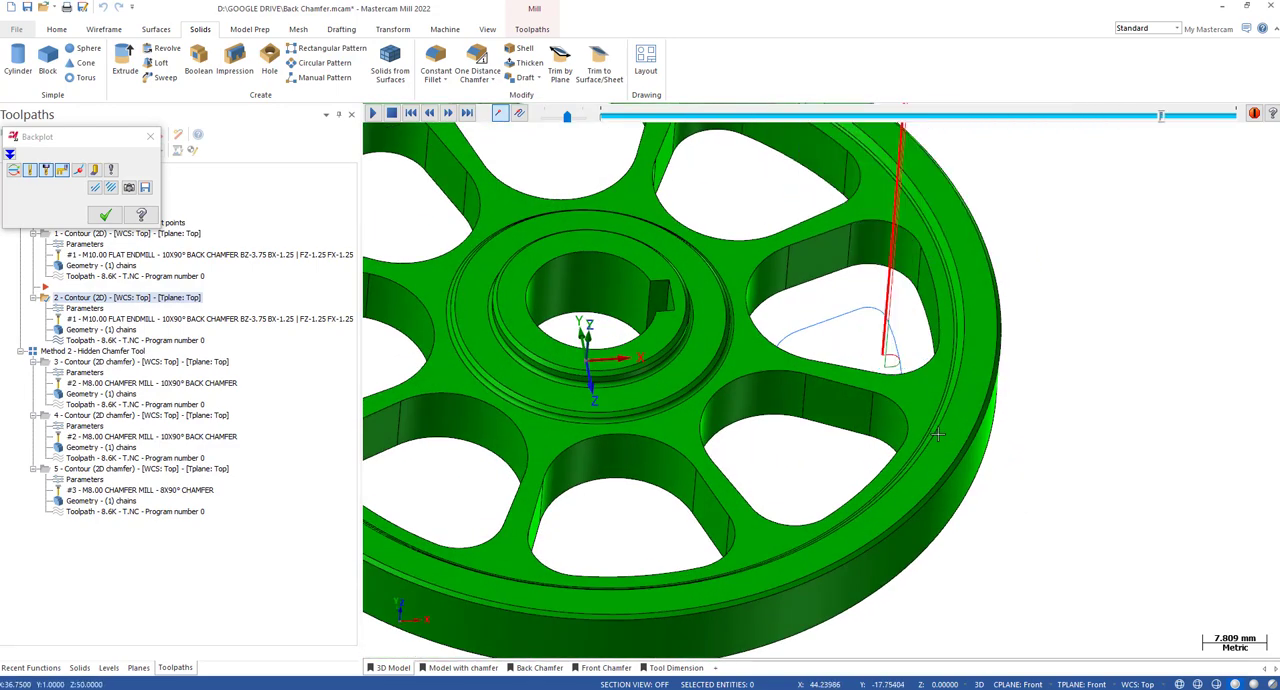
key(s)
Examine the back chamfer tool, its holder and the vertical retract move above the wheel.
scroll(927, 401, down, 3)
scroll(927, 401, down, 2)
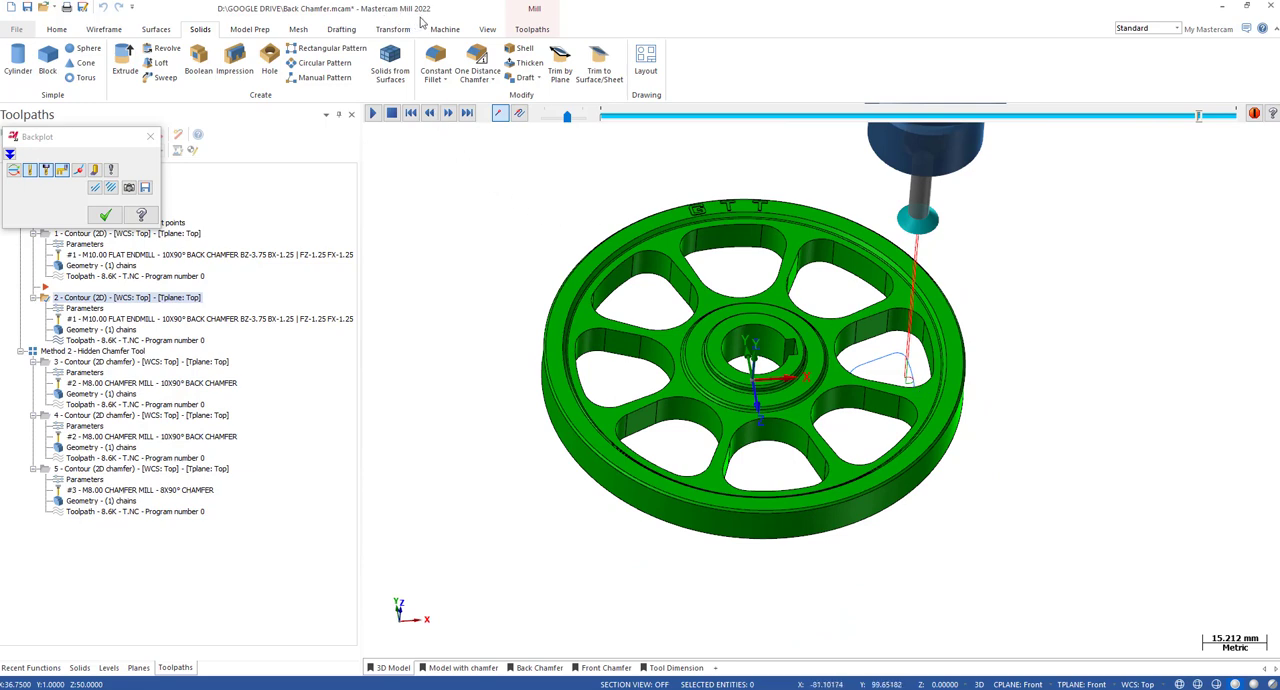
scroll(565, 347, down, 1)
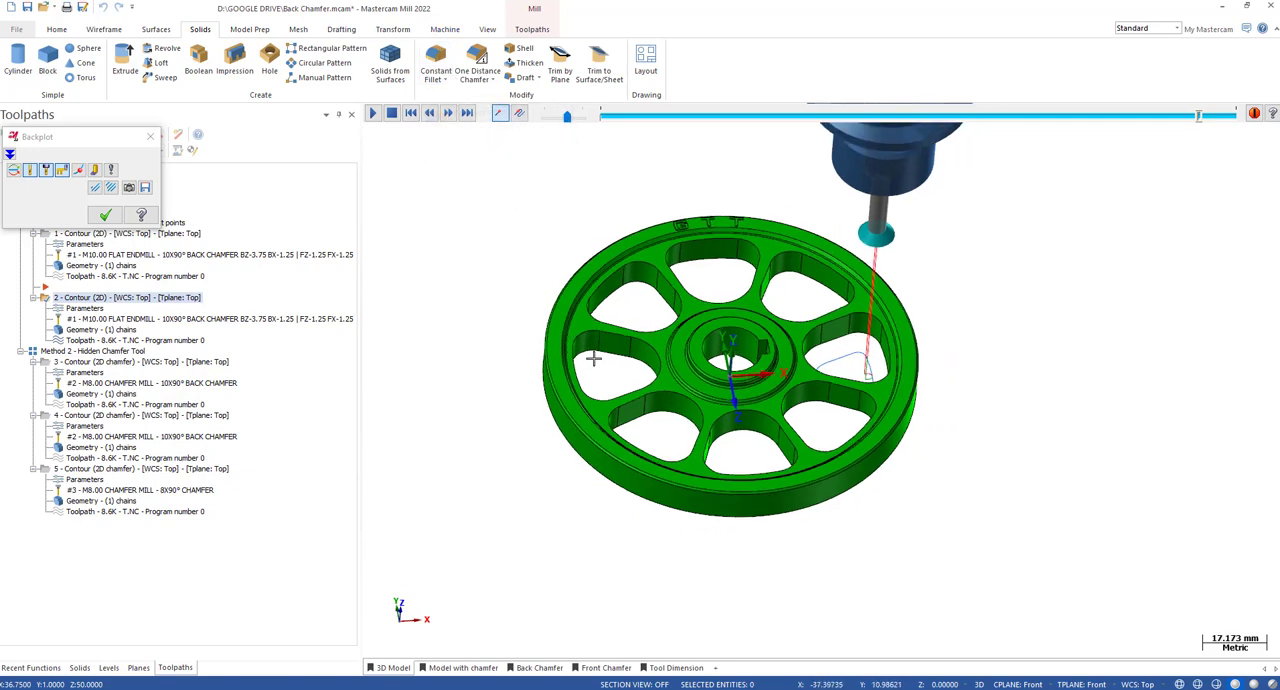
scroll(597, 364, down, 1)
middle_drag(886, 286, 886, 229)
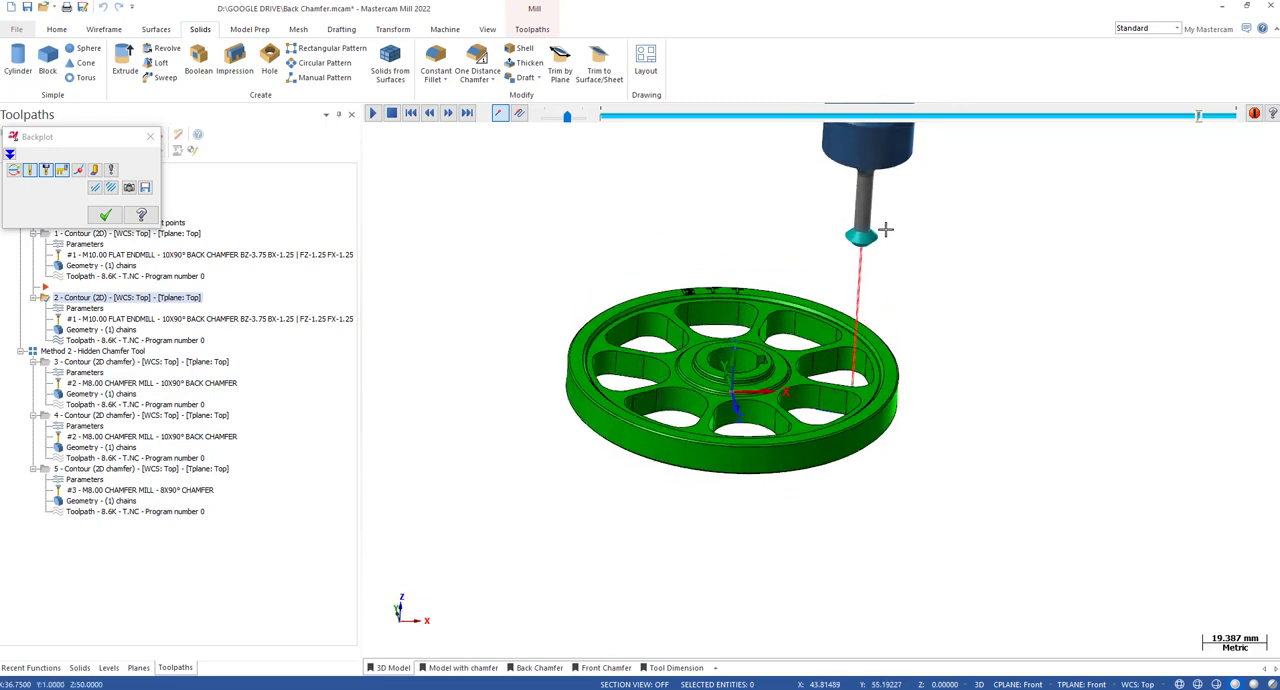
scroll(862, 328, down, 3)
mouse_move(865, 322)
middle_down()
mouse_move(861, 286)
mouse_move(882, 312)
middle_up()
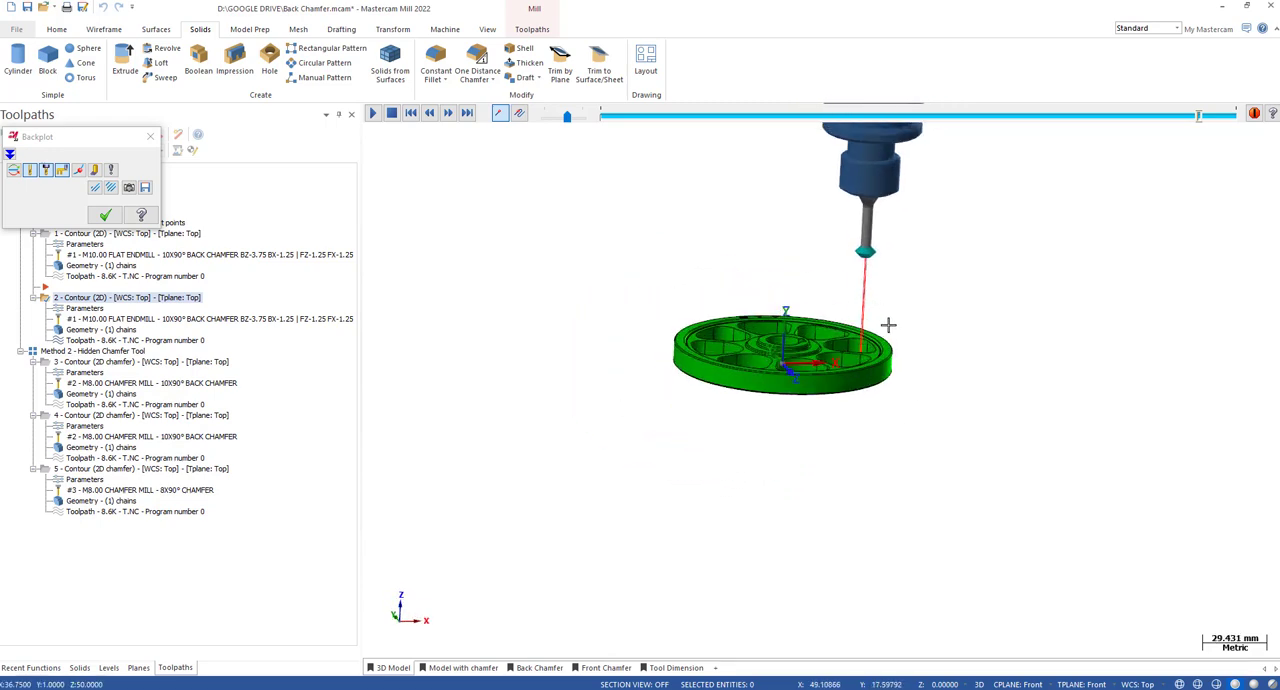
scroll(881, 220, up, 2)
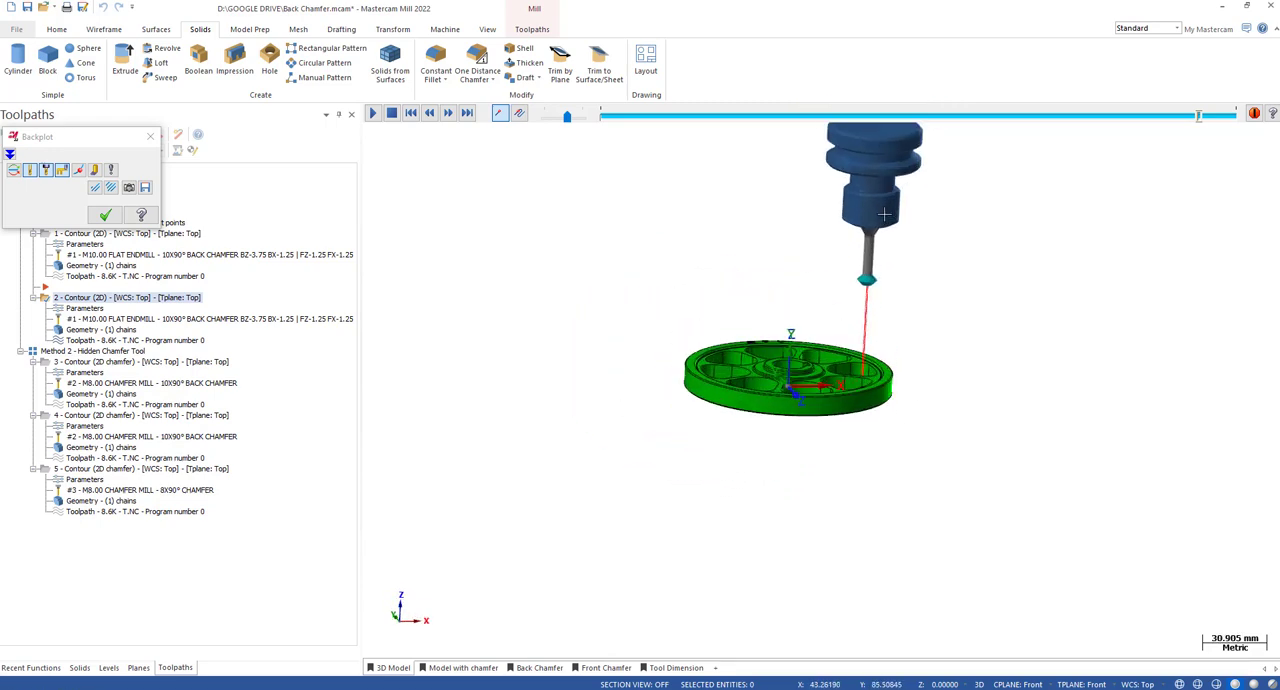
scroll(900, 274, down, 2)
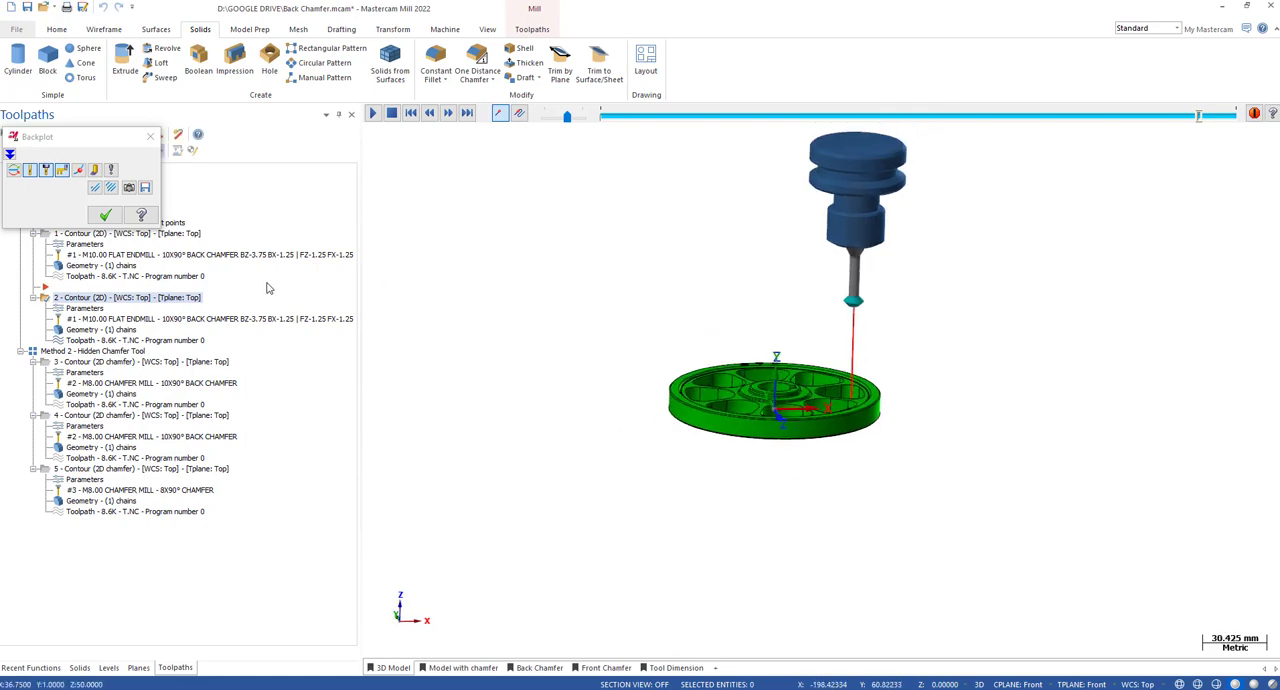
scroll(862, 210, up, 2)
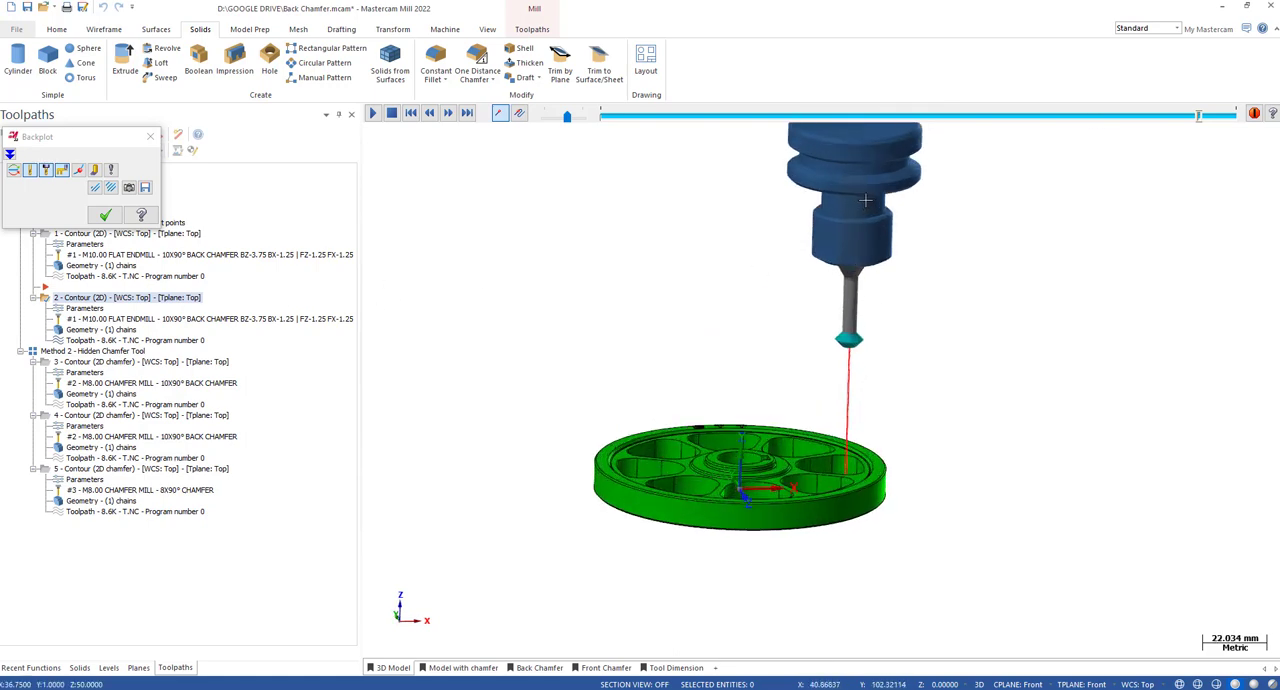
scroll(891, 403, down, 2)
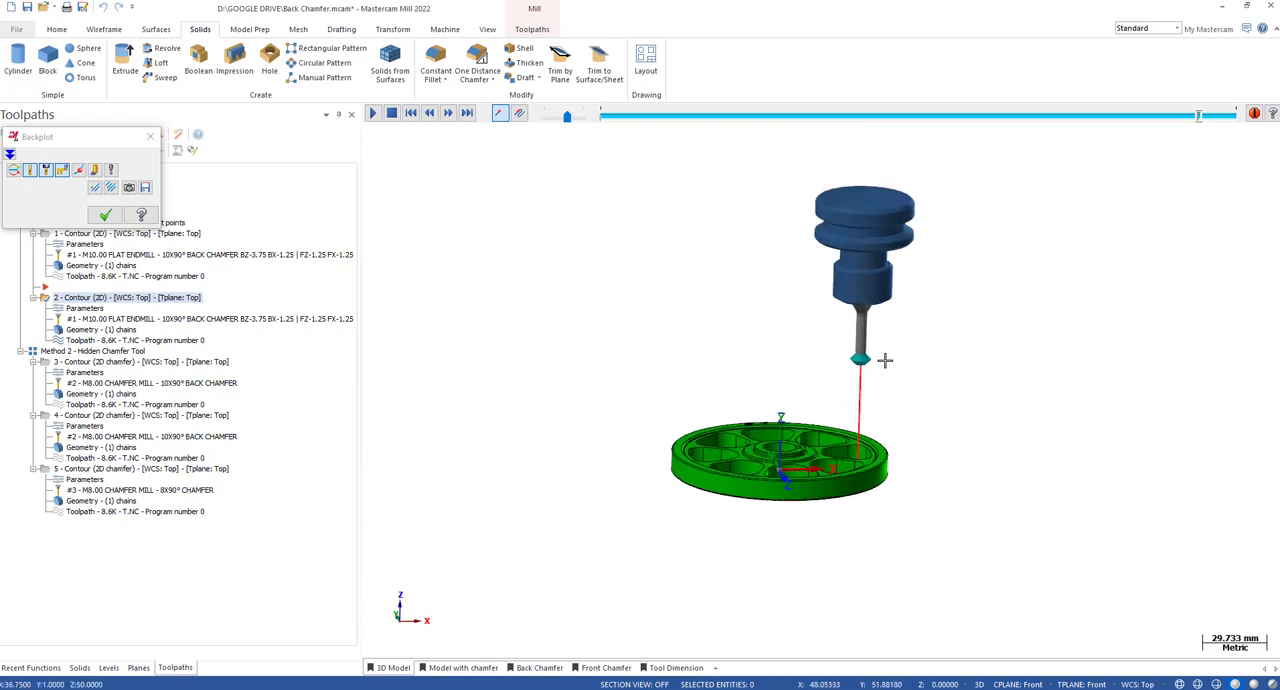
scroll(885, 360, up, 2)
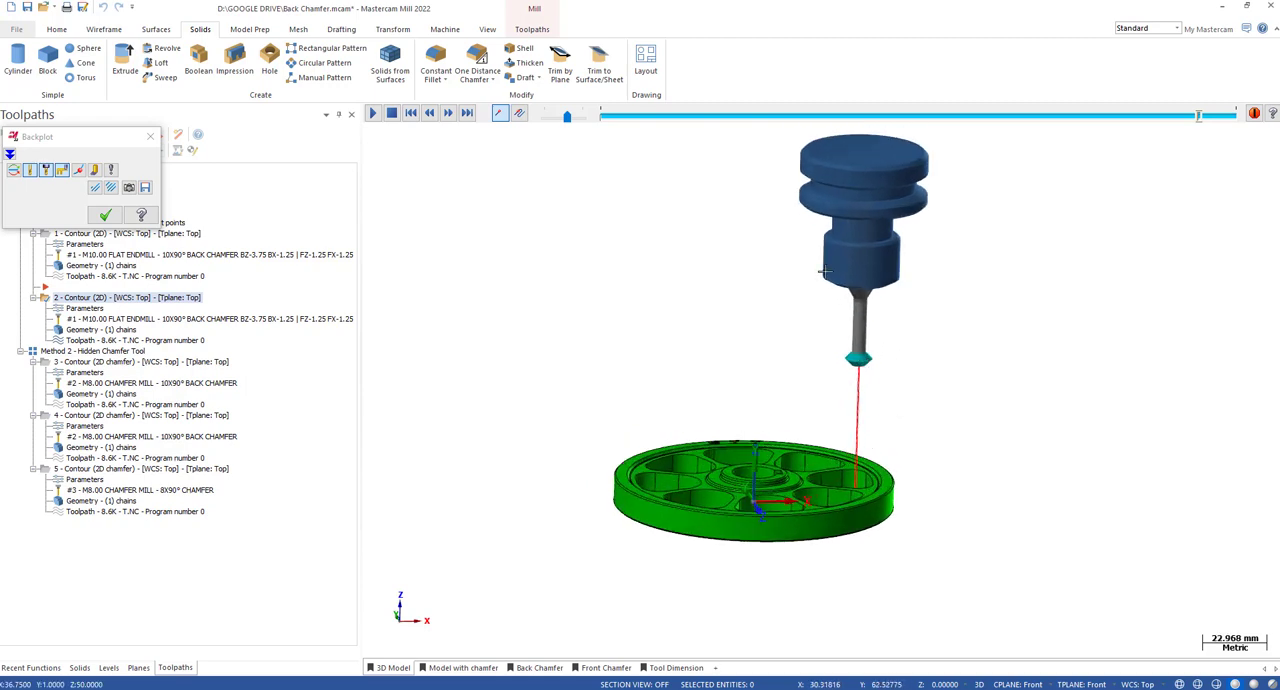
scroll(831, 251, up, 1)
scroll(831, 251, down, 1)
middle_drag(857, 300, 884, 470)
scroll(874, 386, down, 1)
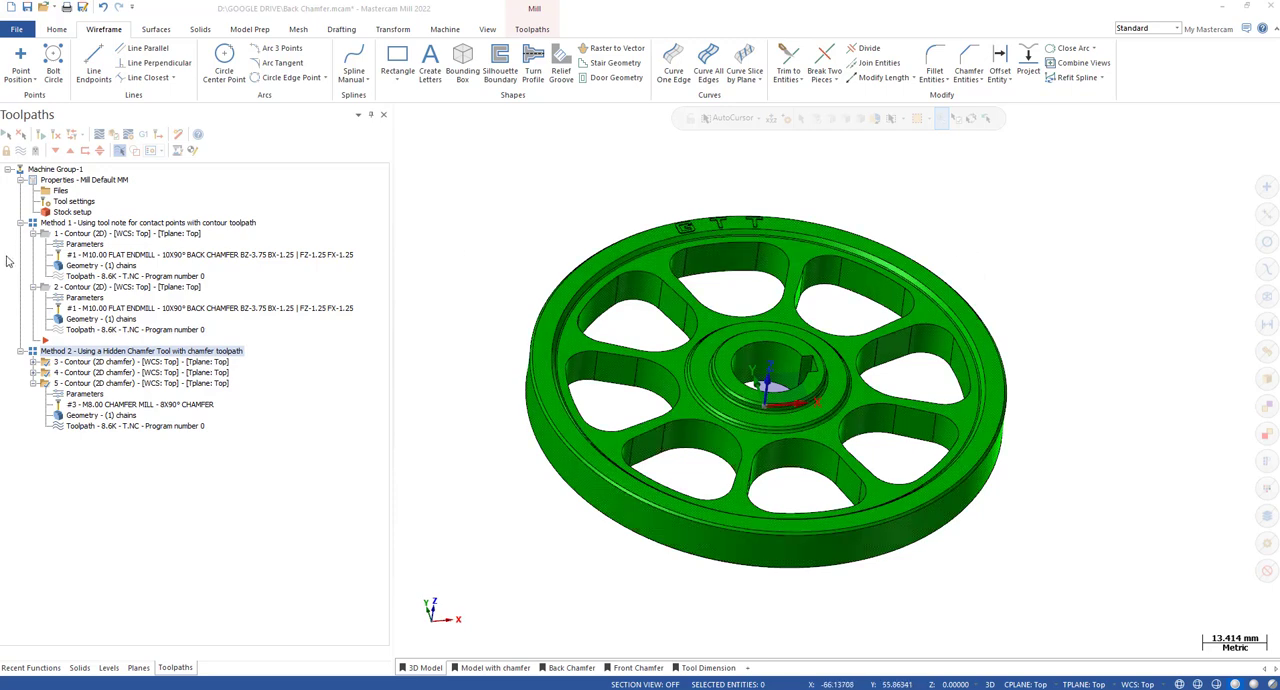
Select the Method 1 toolpath group and each of its two contour operations in turn to review them.
click(101, 223)
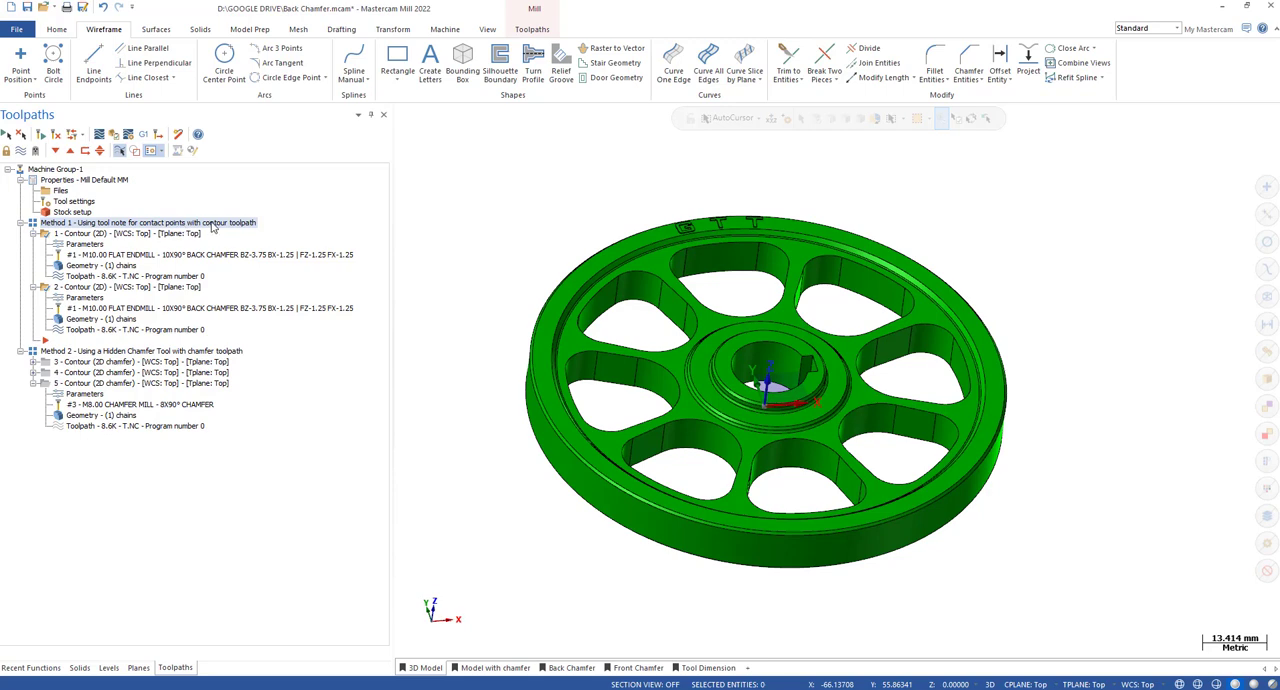
click(105, 235)
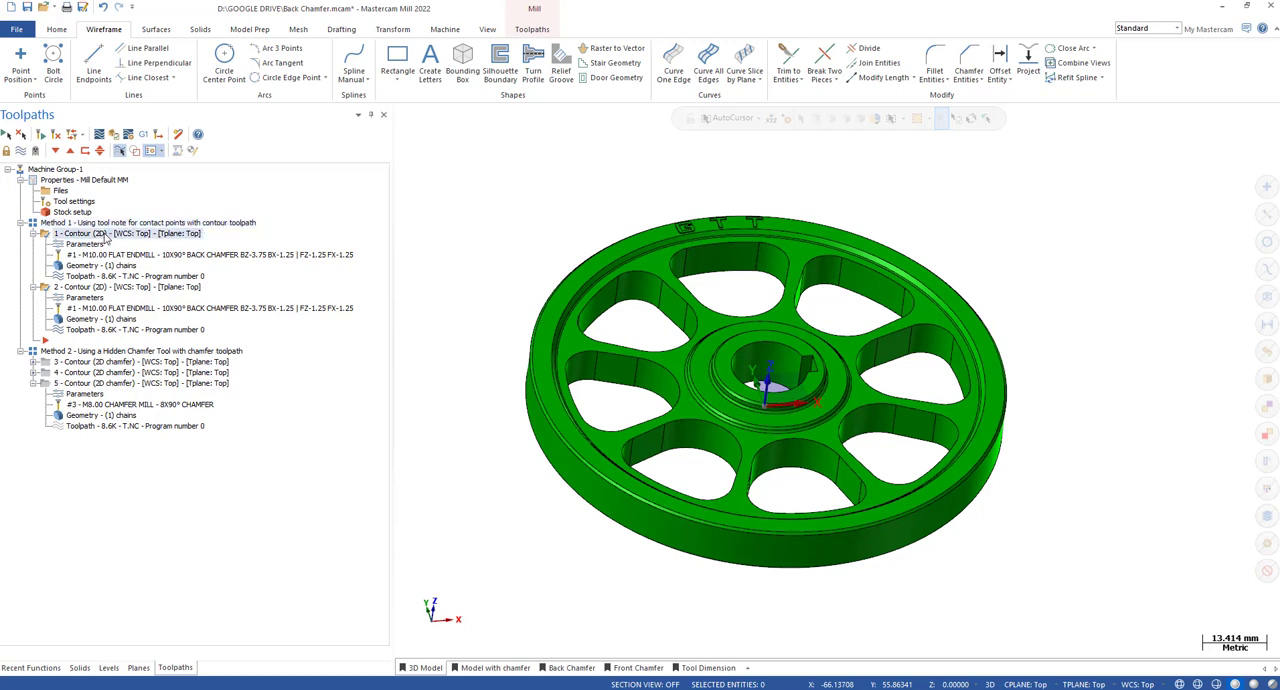
click(95, 287)
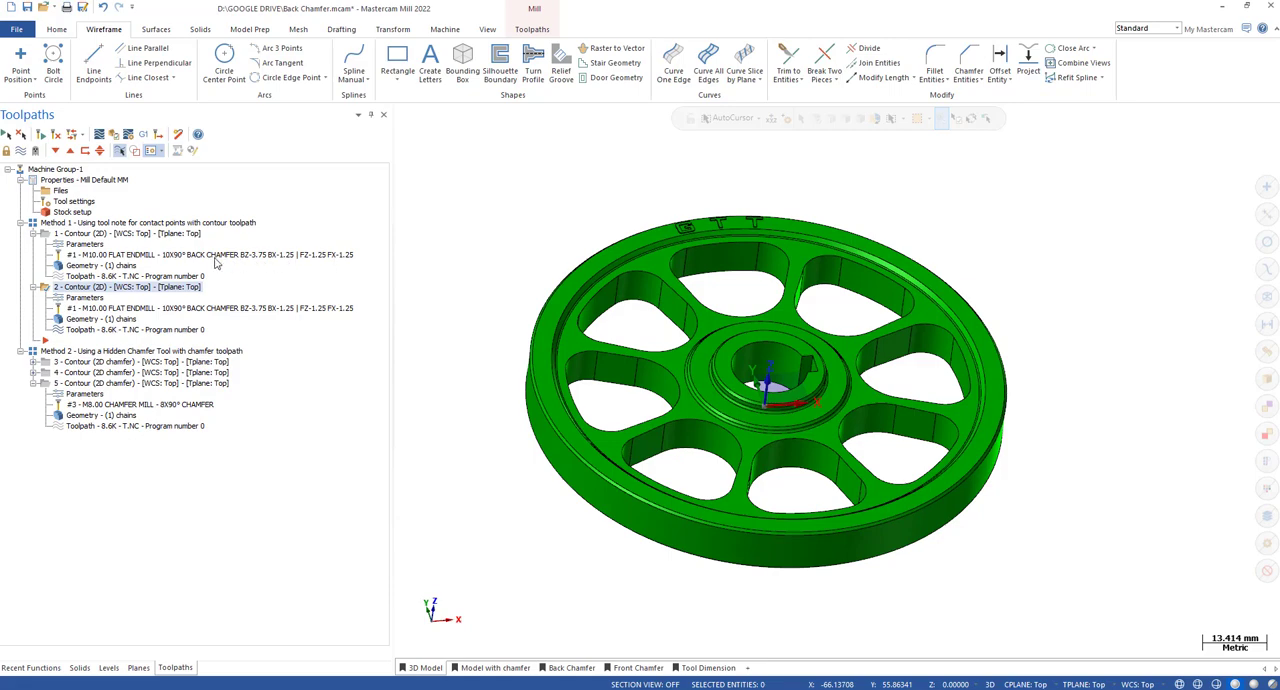
Open the first contour operation's cut parameters and check the stock to leave on walls and floors.
click(85, 244)
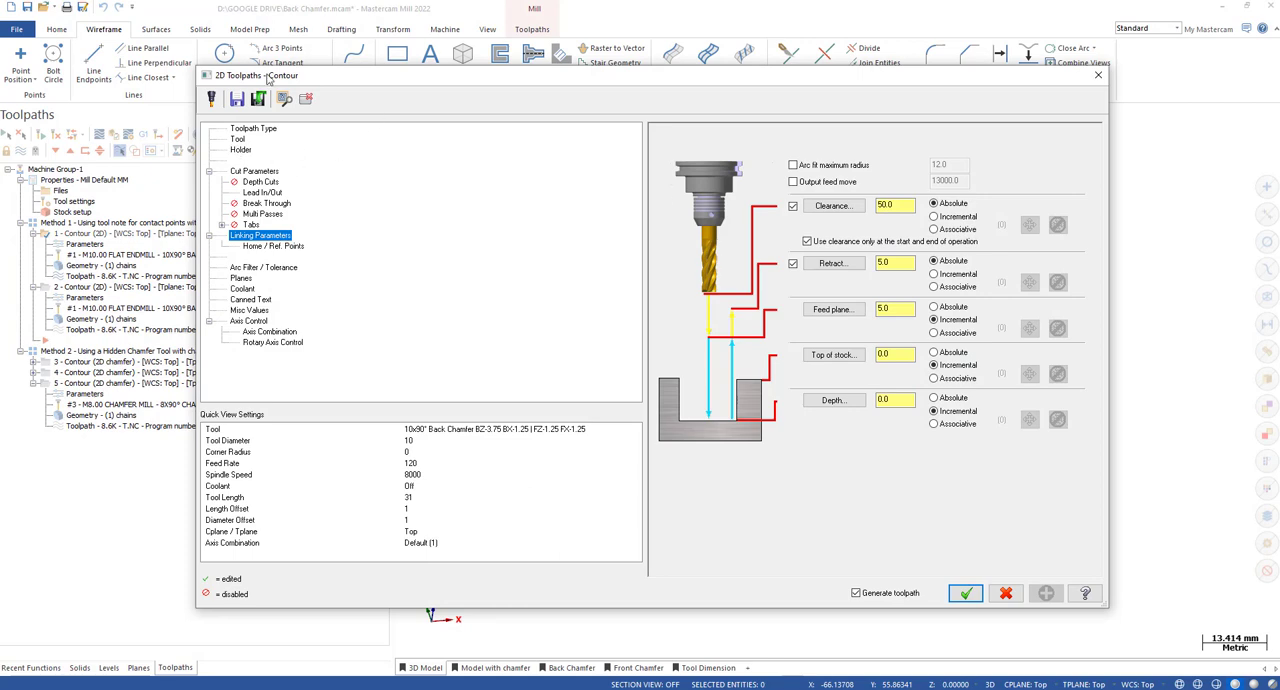
click(256, 172)
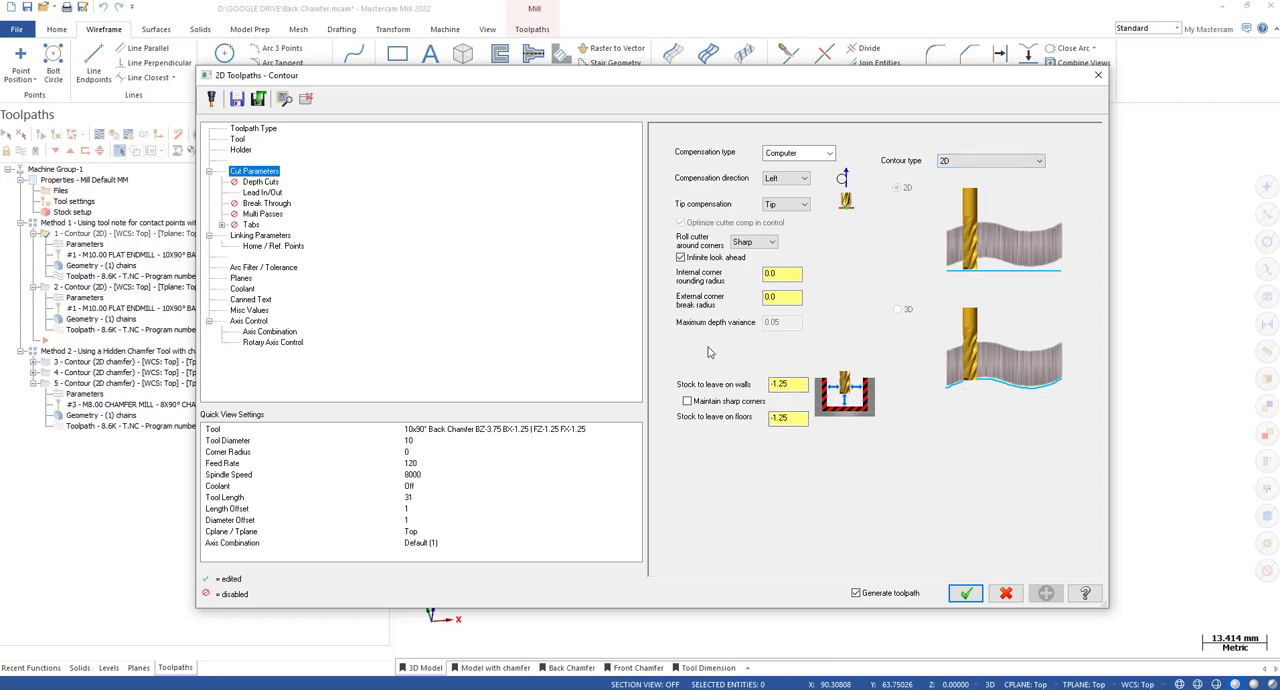
double_click(777, 386)
double_click(775, 418)
double_click(776, 385)
drag(792, 418, 779, 388)
Inspect the contact point offsets noted in the tool name on the operation's tool settings page.
click(243, 132)
click(238, 139)
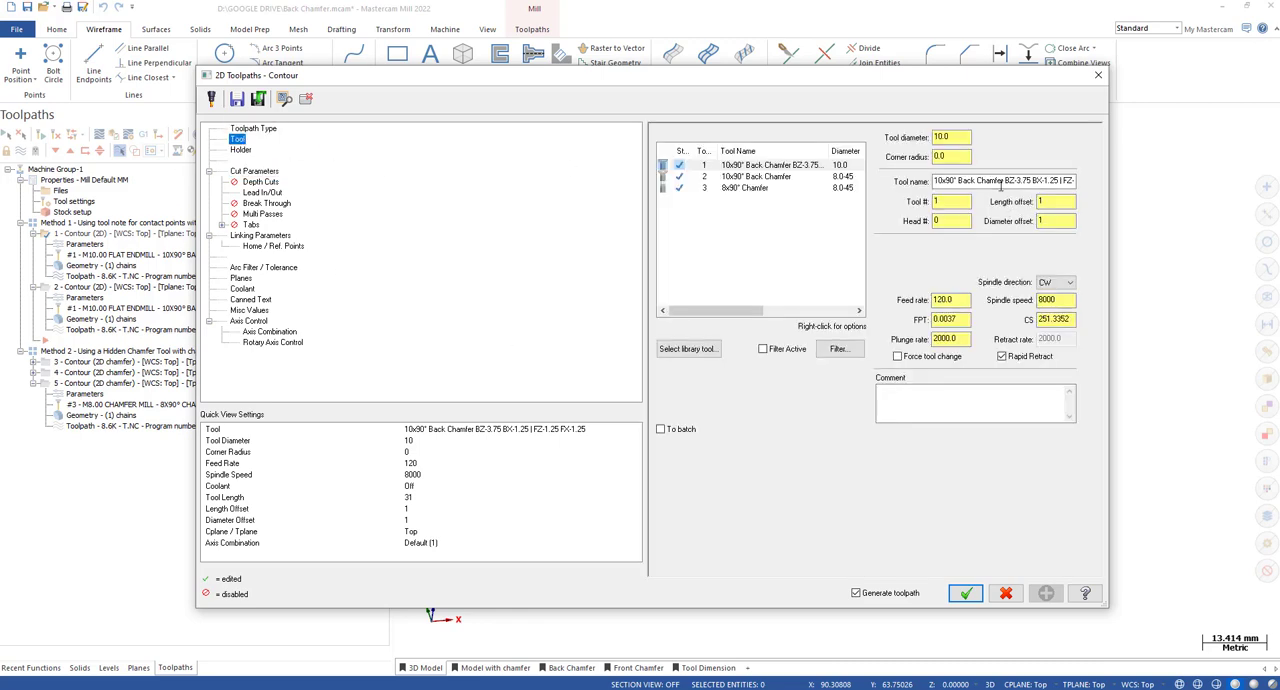
drag(1000, 182, 1080, 182)
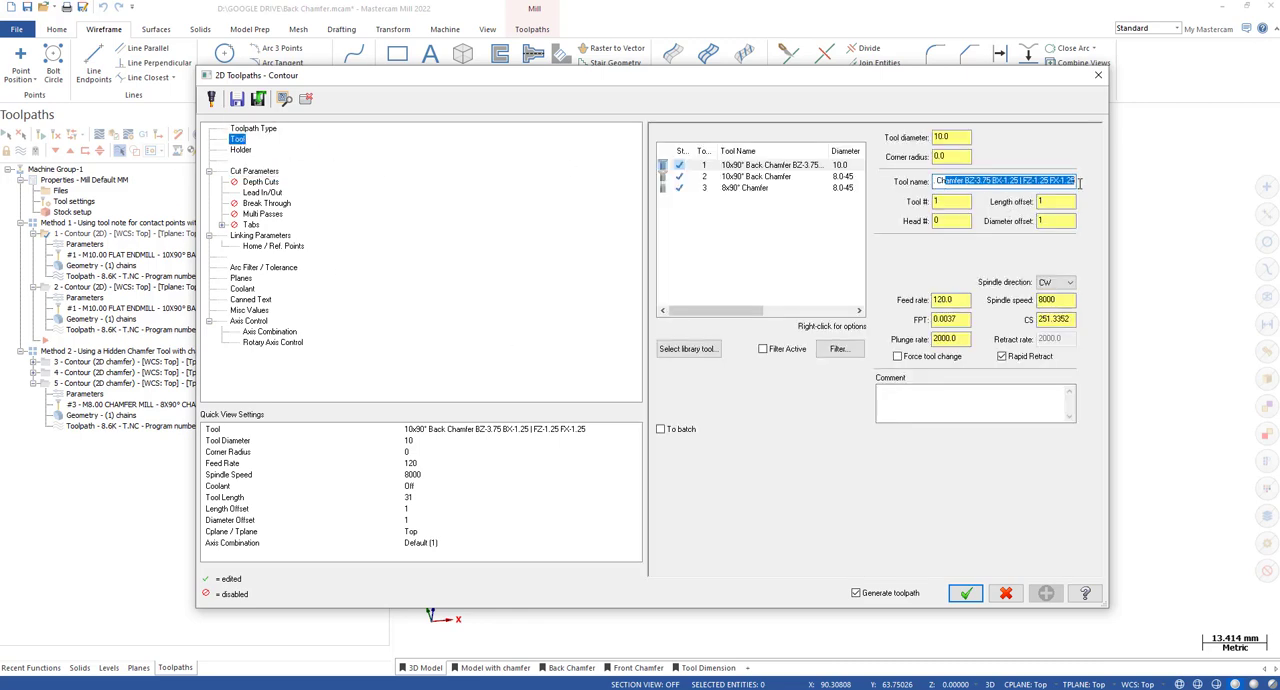
click(993, 181)
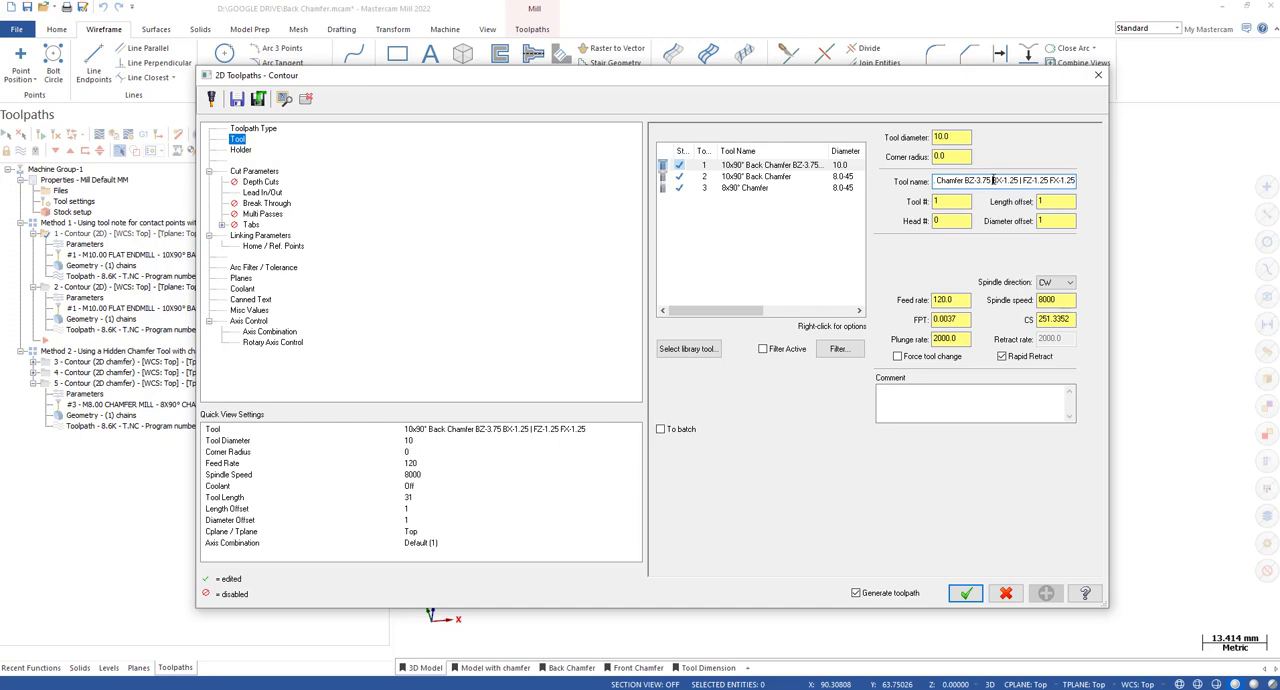
Compare the stock to leave on walls and floors in the cut parameters with the contact point offsets in the tool name.
click(254, 173)
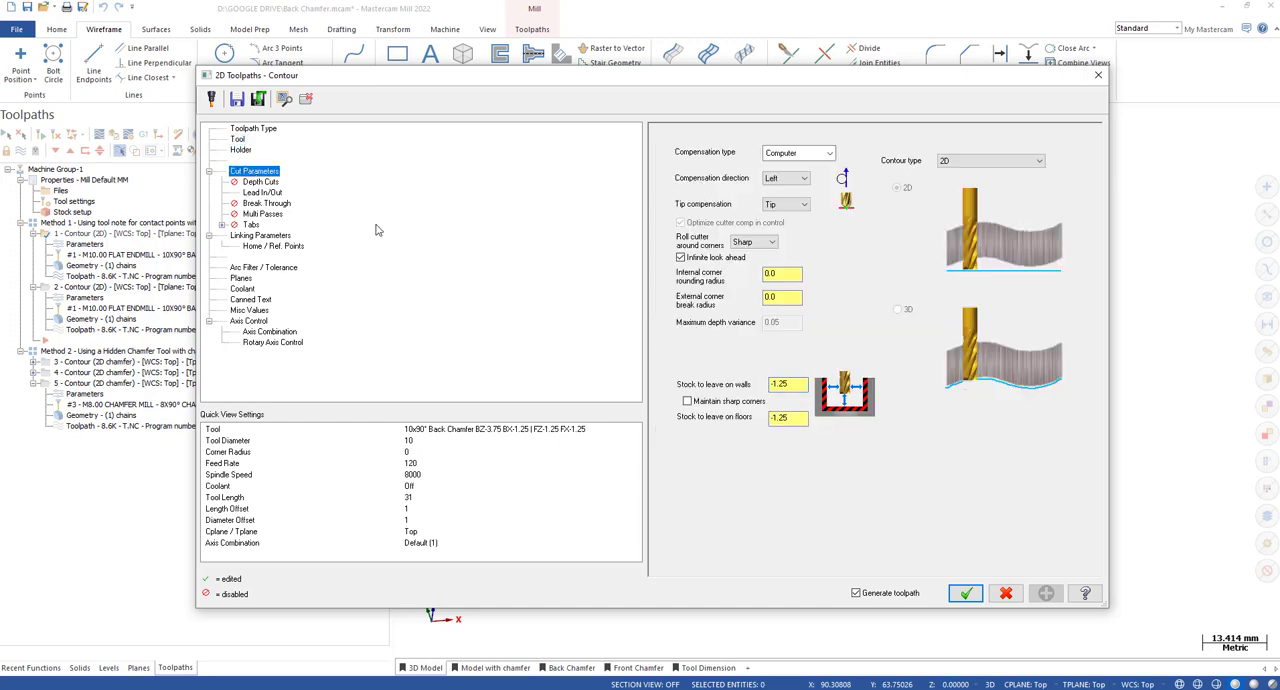
click(475, 431)
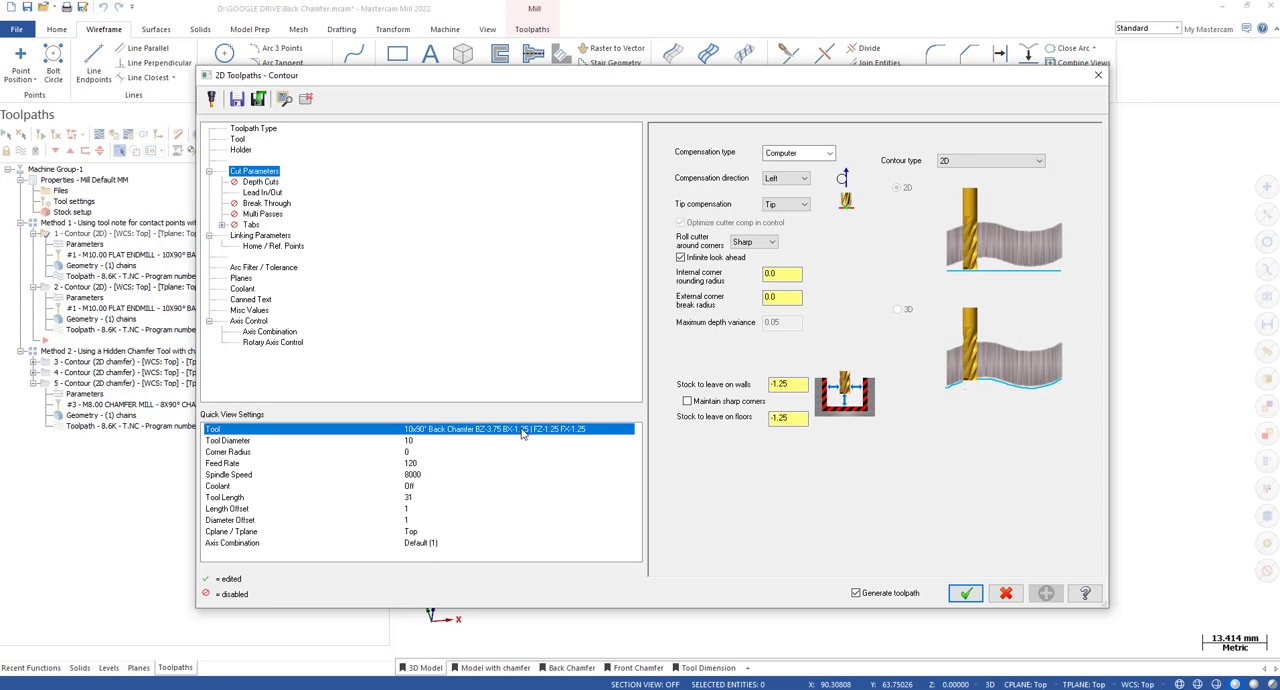
drag(797, 385, 758, 425)
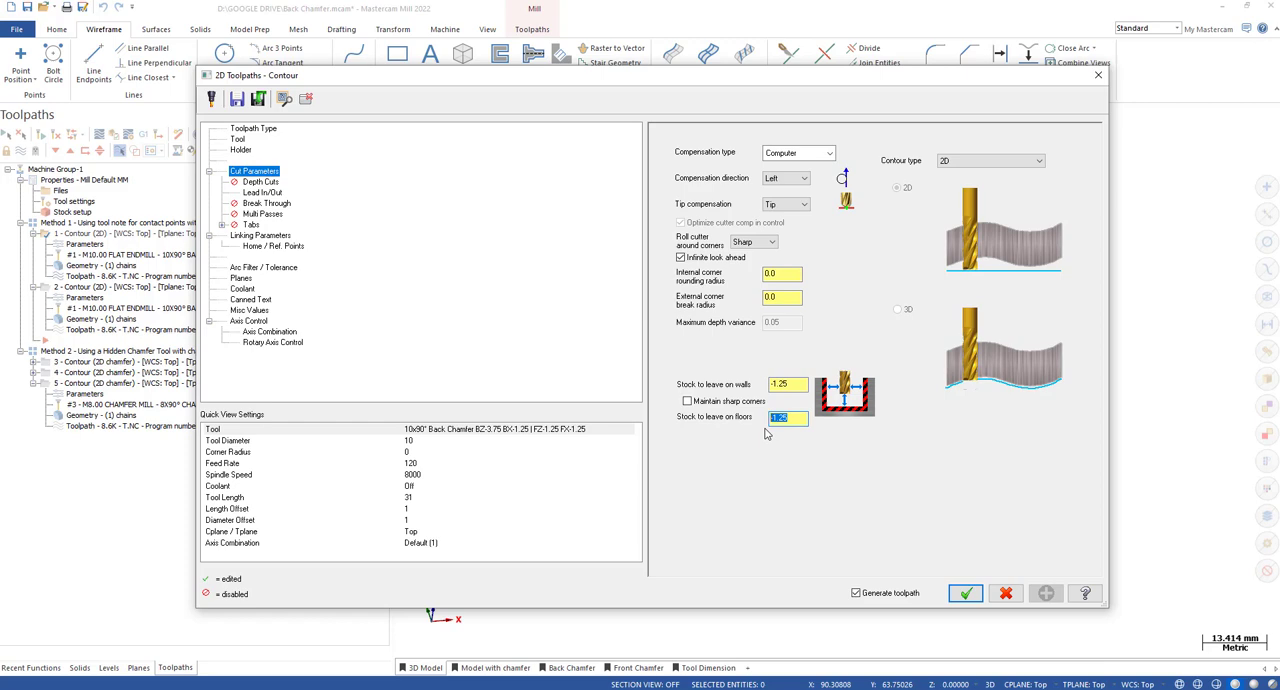
click(527, 474)
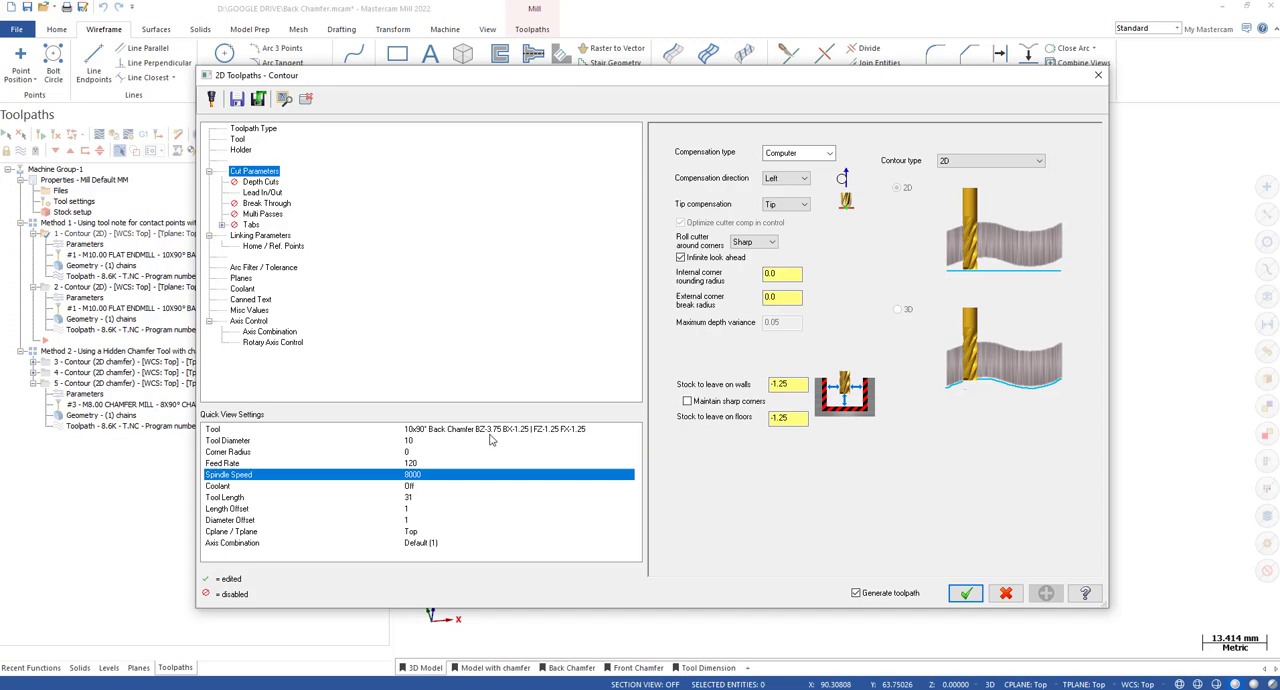
click(490, 432)
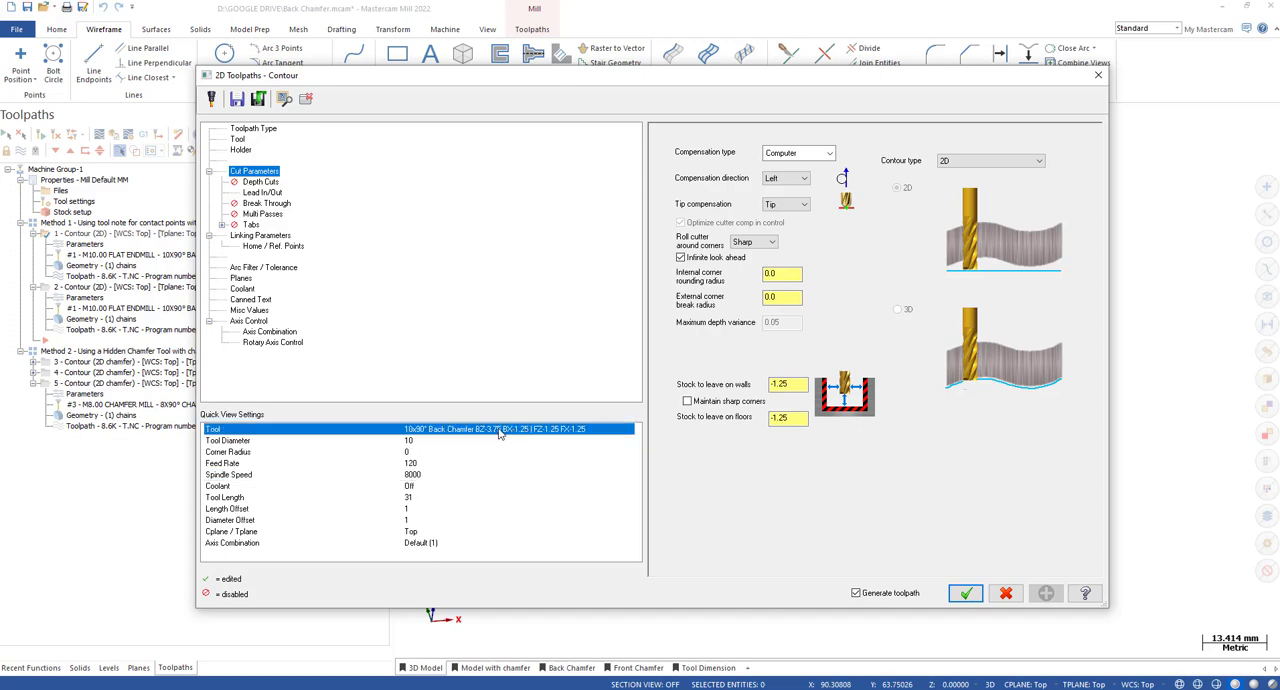
click(565, 452)
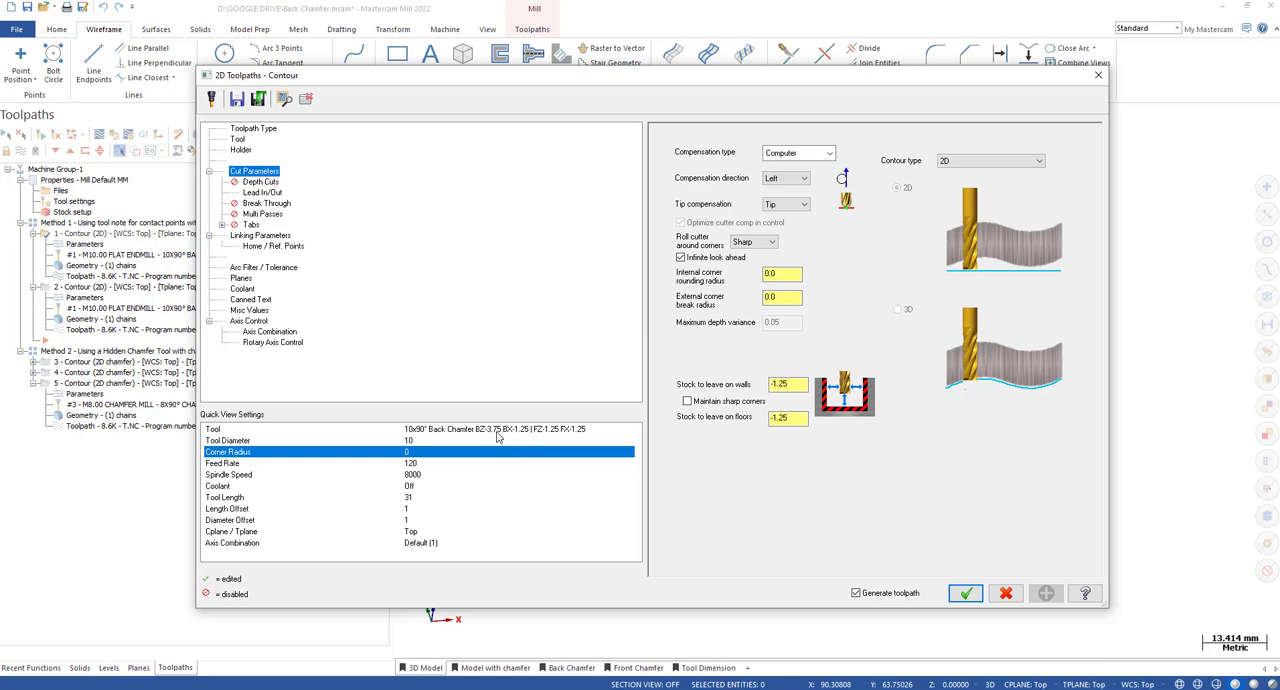
click(790, 418)
drag(797, 386, 762, 386)
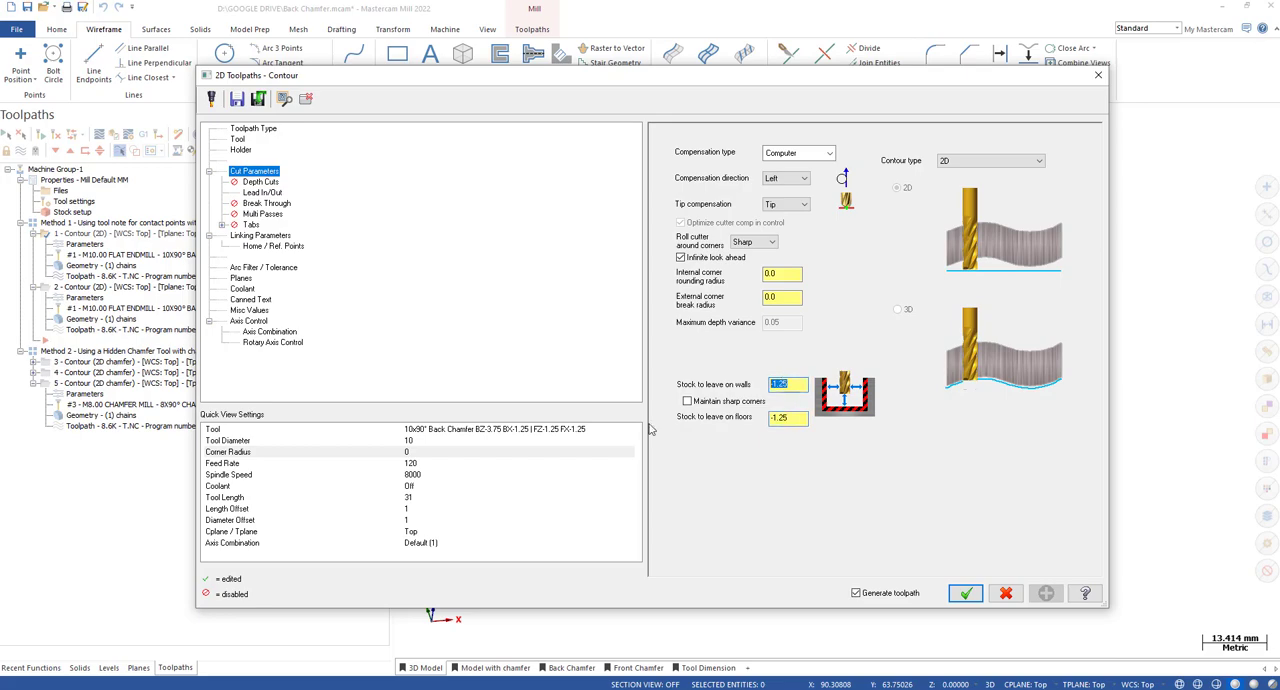
Check the tool name against the first contour's cut parameters, close them, and backplot the toolpath in steps.
click(545, 431)
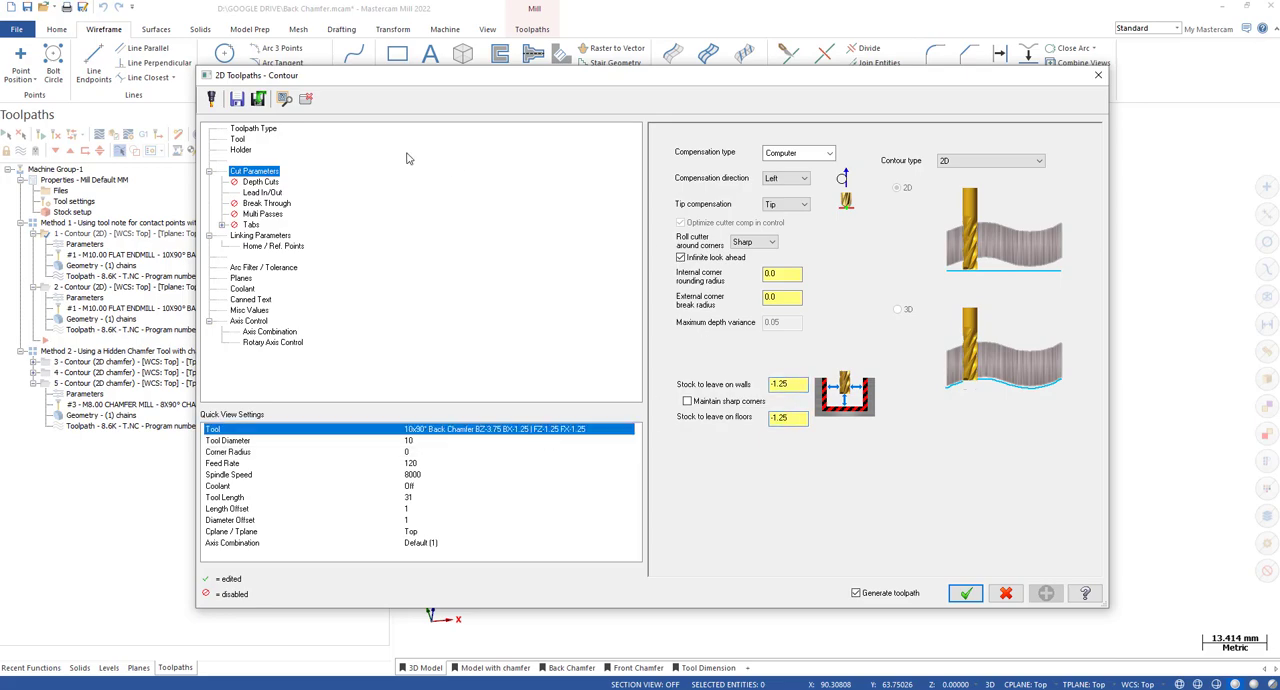
click(1098, 75)
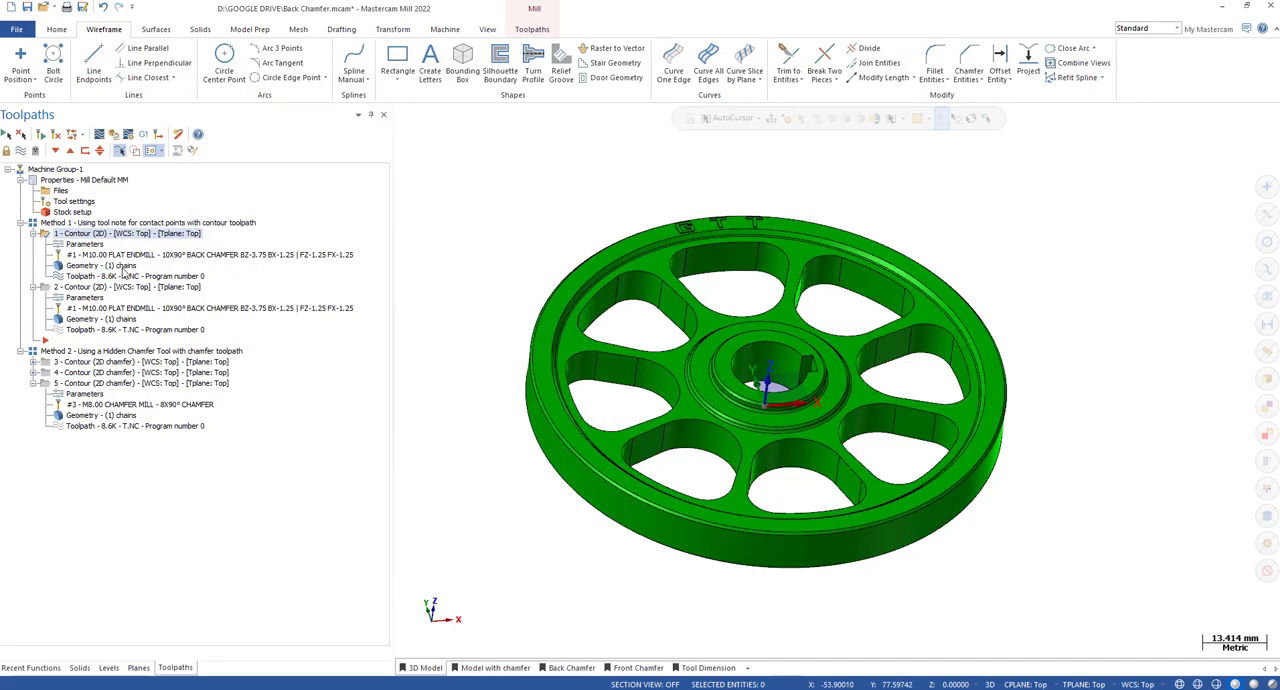
key(alt+t)
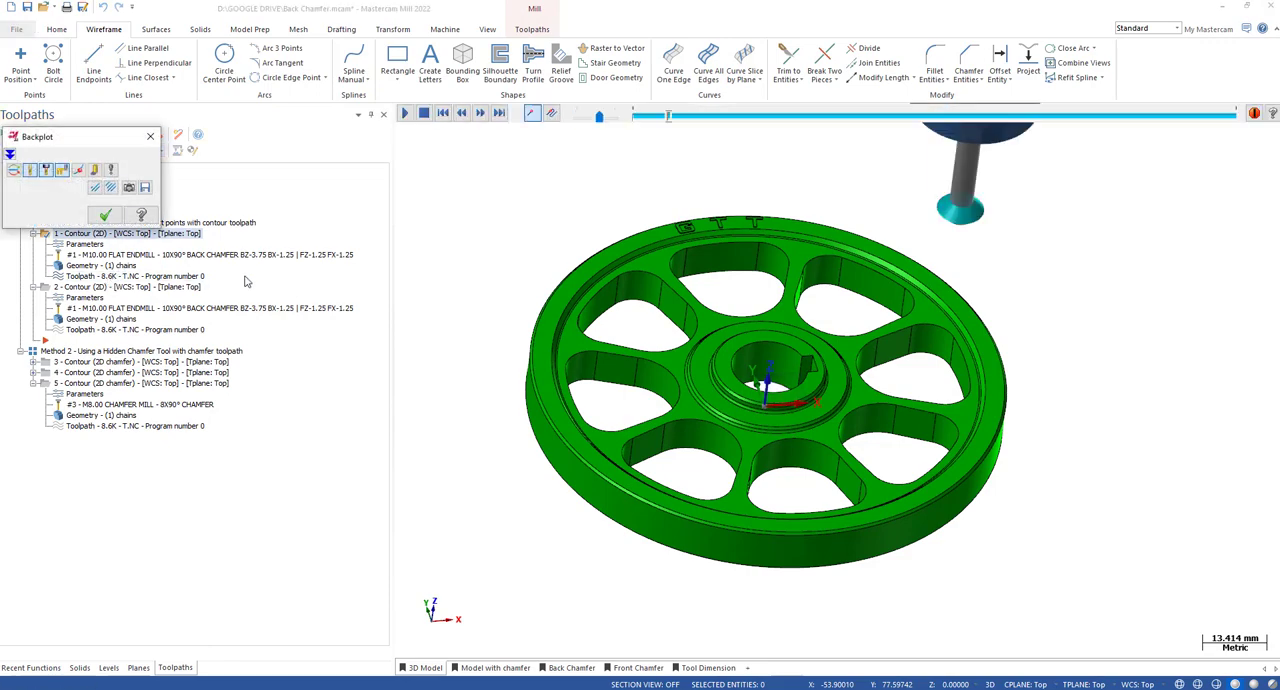
key(s)
key(s)
key(s)
key(s)
key(s)
key(s)
middle_drag(840, 388, 770, 352)
click(105, 214)
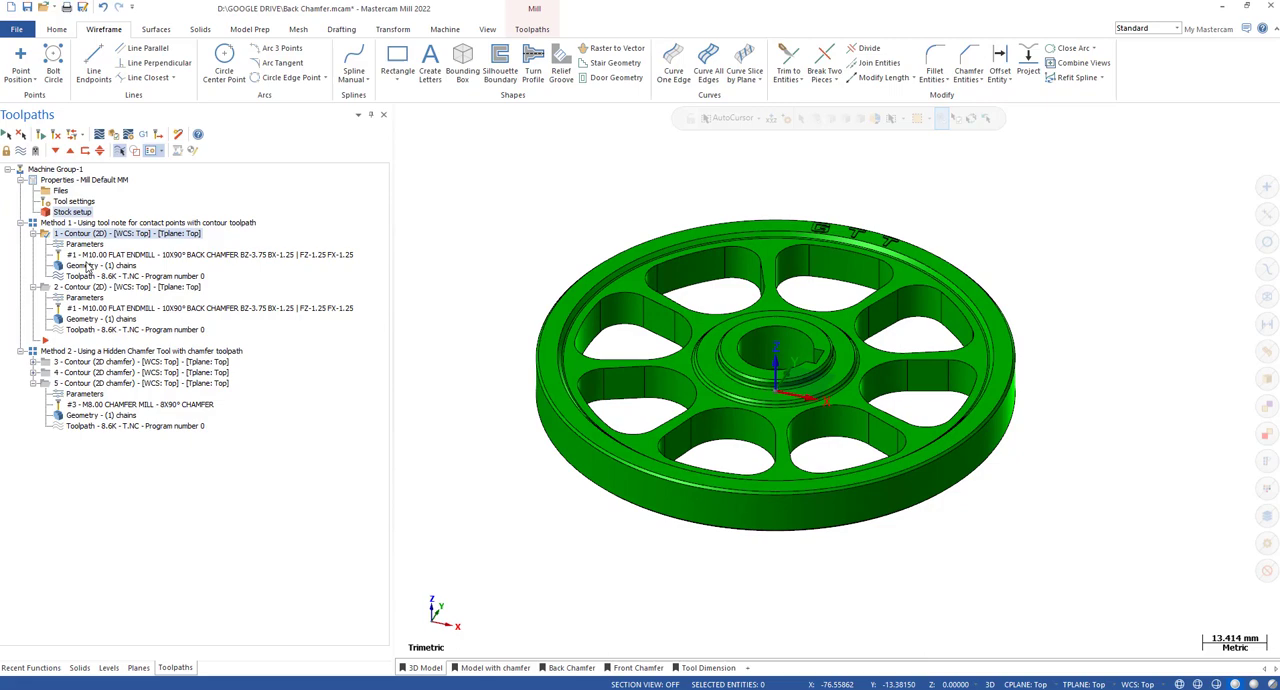
Compare the second contour operation's stock to leave on walls and floors with the contact point offsets in the tool name.
click(308, 258)
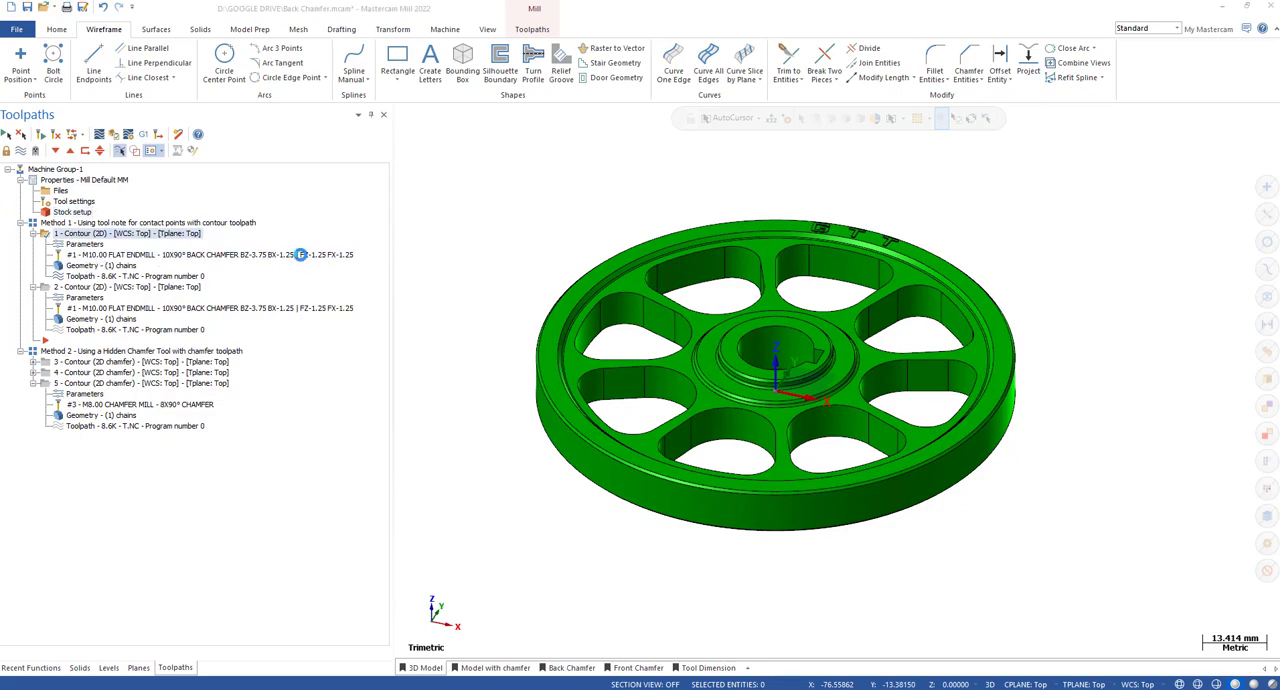
click(461, 111)
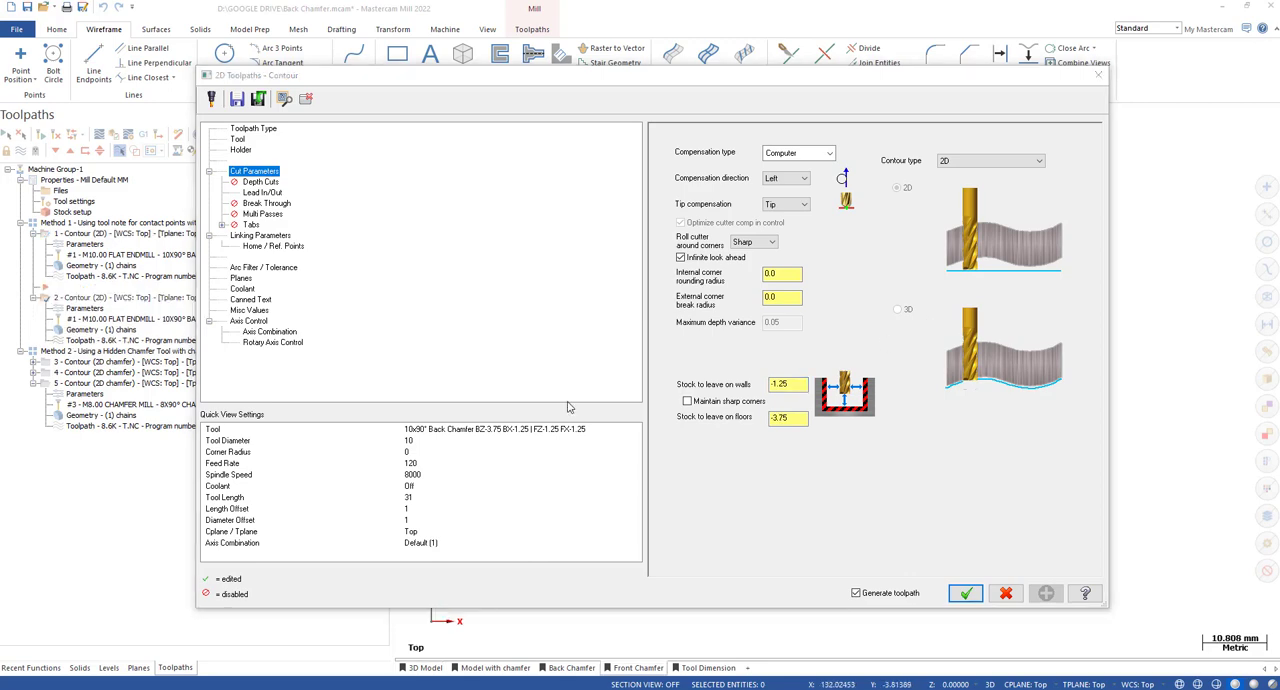
click(560, 433)
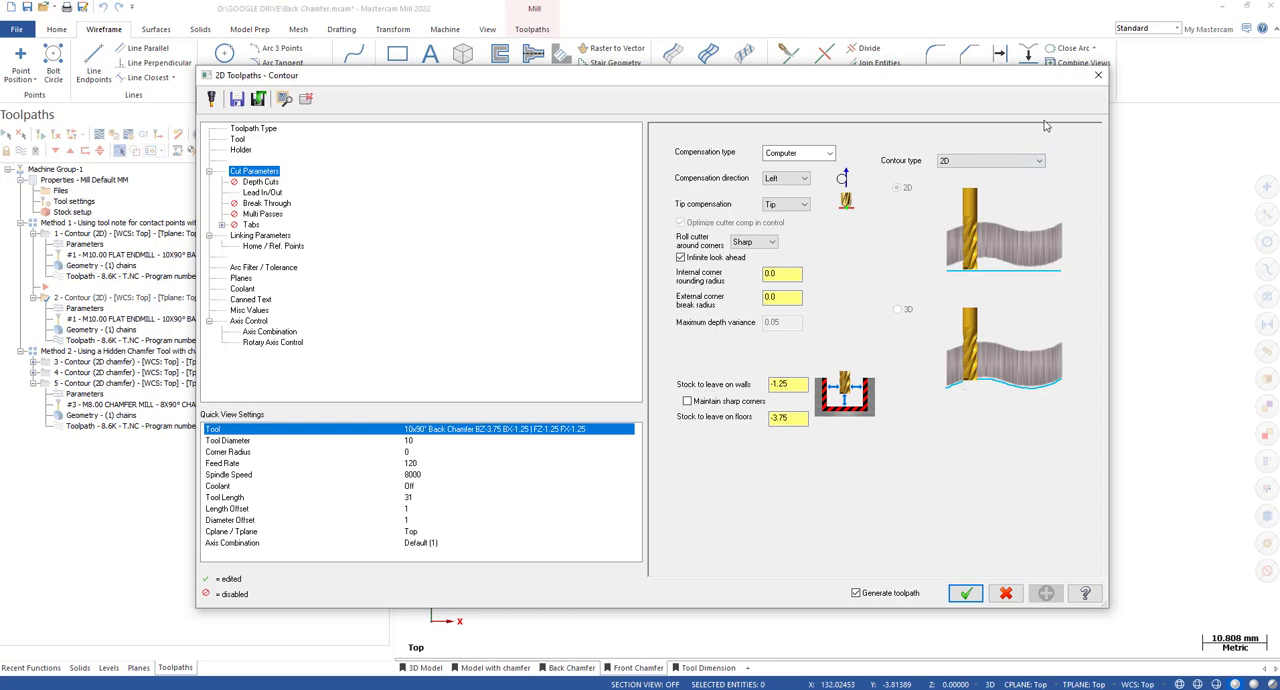
click(1098, 75)
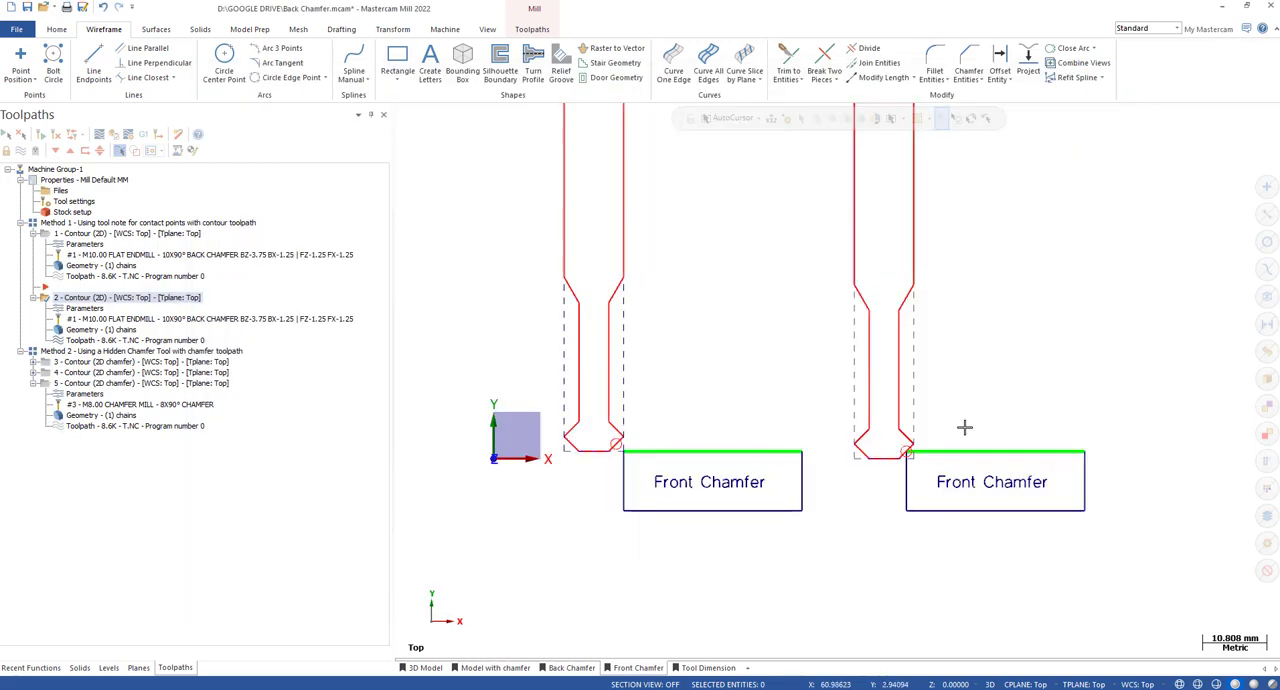
Examine where the cutter's lower angled edge meets the part corner in the offset Front Chamfer sketch.
scroll(996, 562, down, 5)
scroll(930, 412, up, 4)
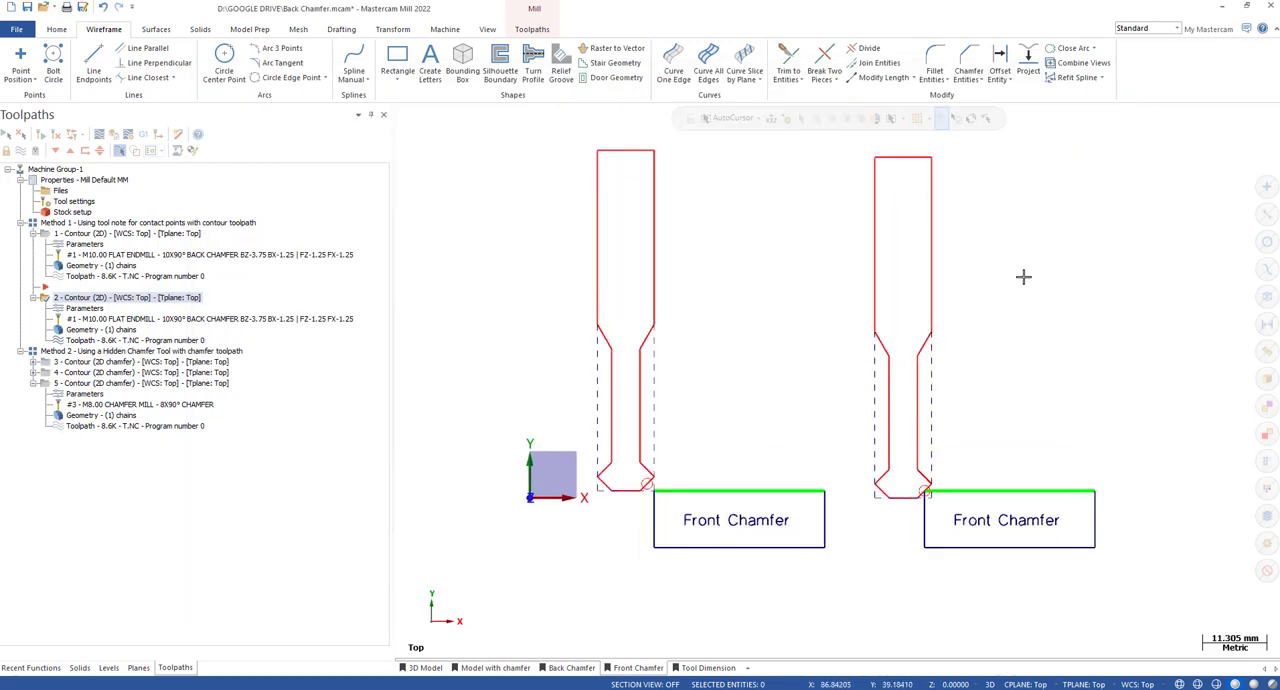
scroll(990, 505, up, 2)
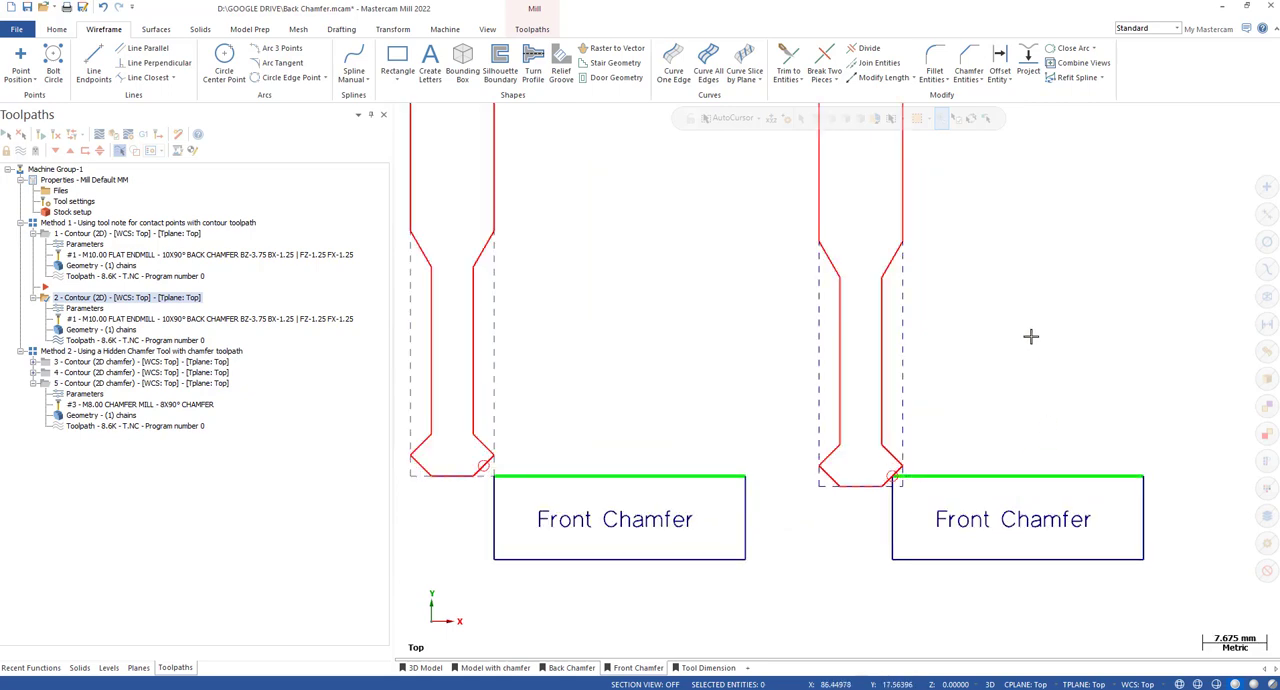
scroll(1040, 316, down, 2)
scroll(930, 446, up, 3)
scroll(927, 447, up, 3)
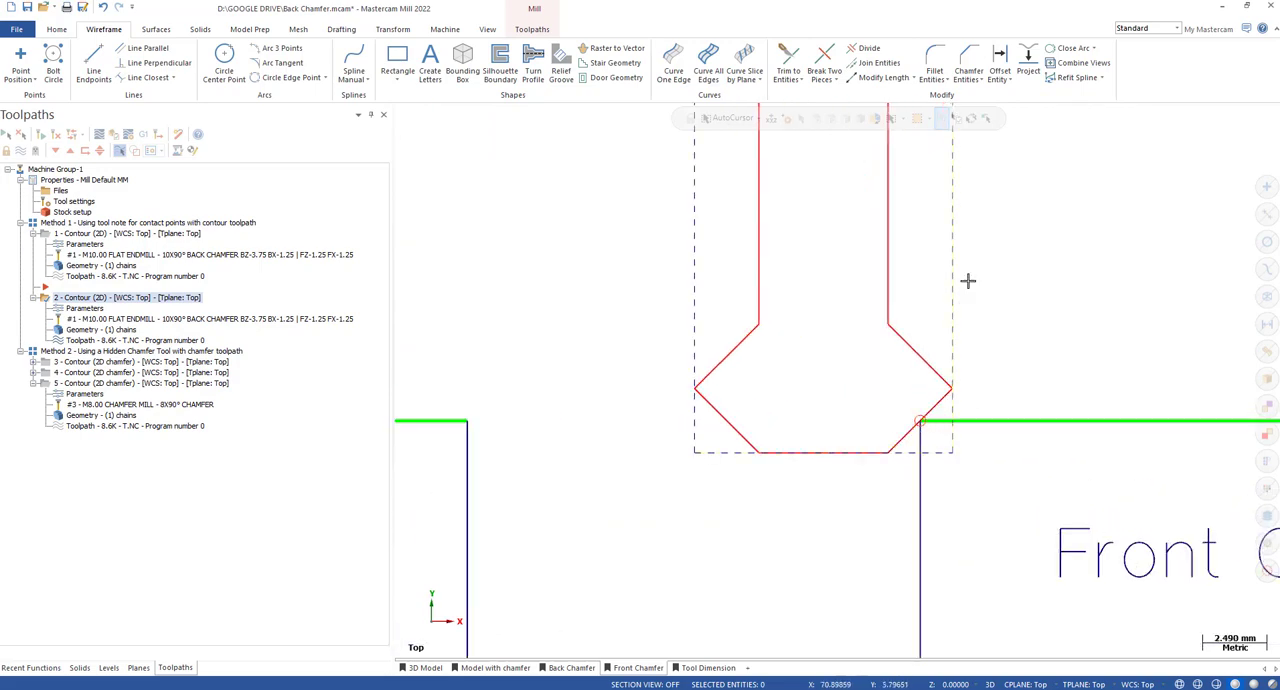
scroll(1040, 360, down, 3)
scroll(985, 380, up, 4)
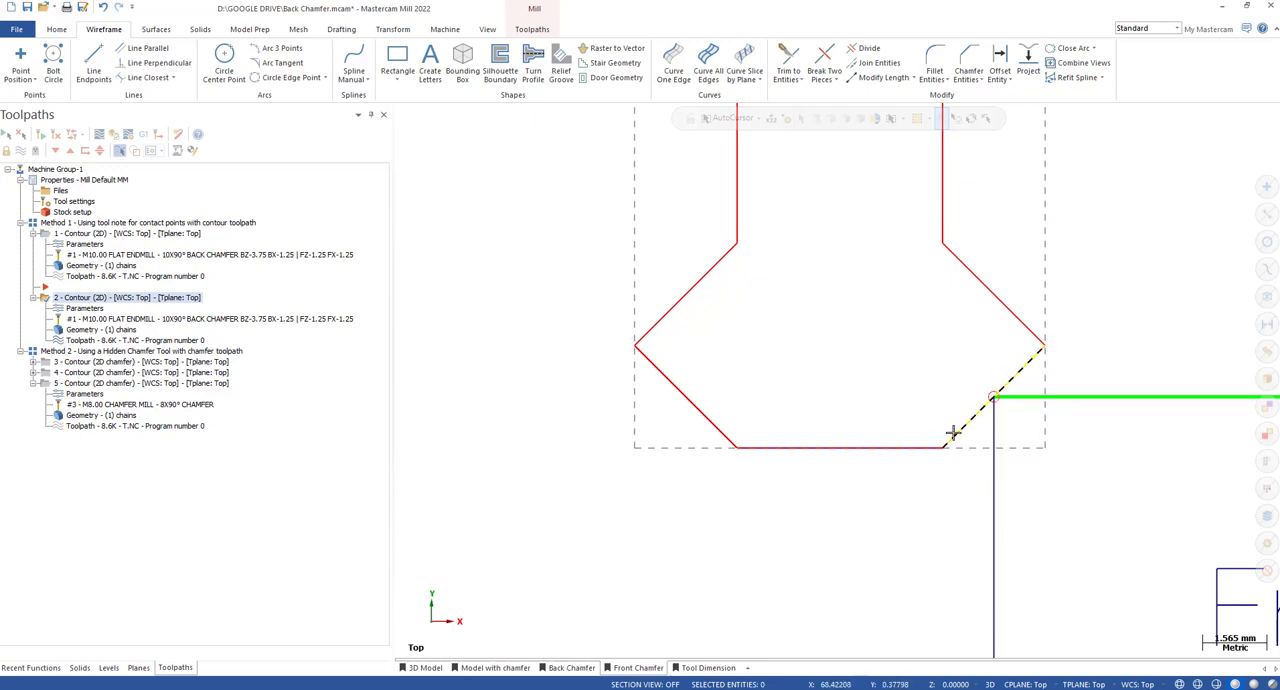
scroll(903, 349, down, 2)
scroll(1000, 351, up, 5)
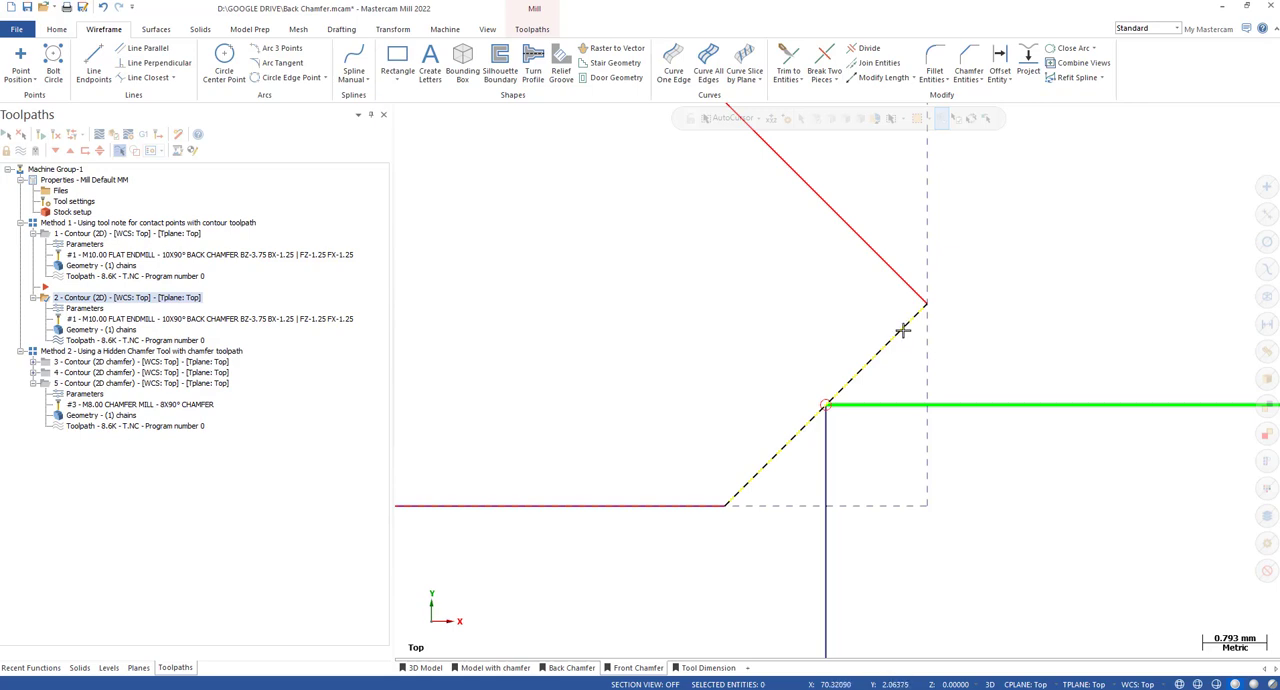
scroll(888, 332, down, 10)
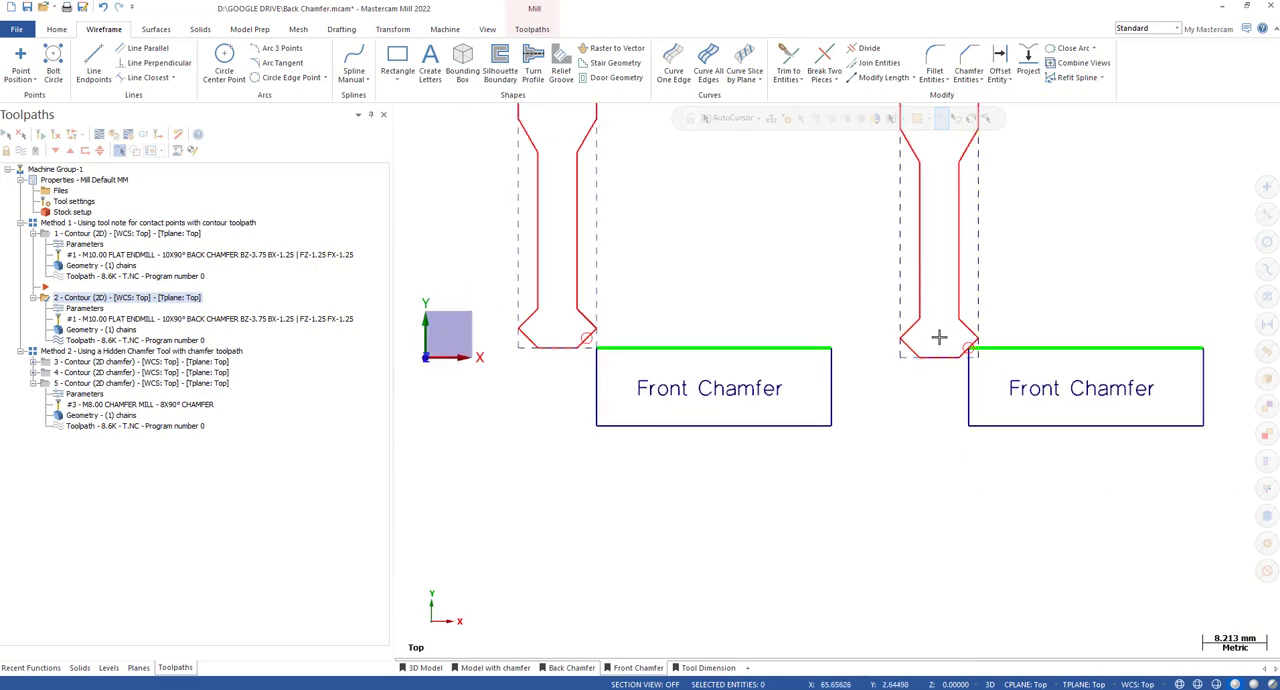
Compare the tool positions relative to the part corner in the two Front Chamfer sketches, without and with the offset.
scroll(968, 350, up, 2)
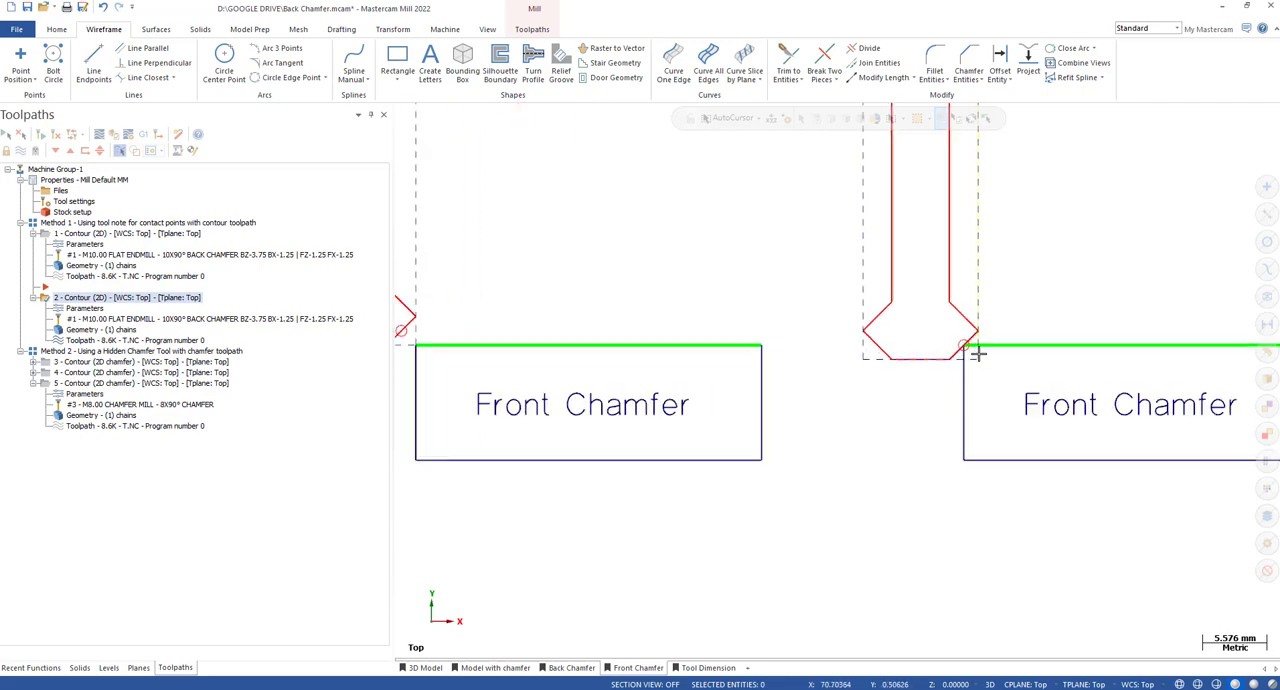
scroll(1074, 380, down, 3)
scroll(1055, 347, up, 4)
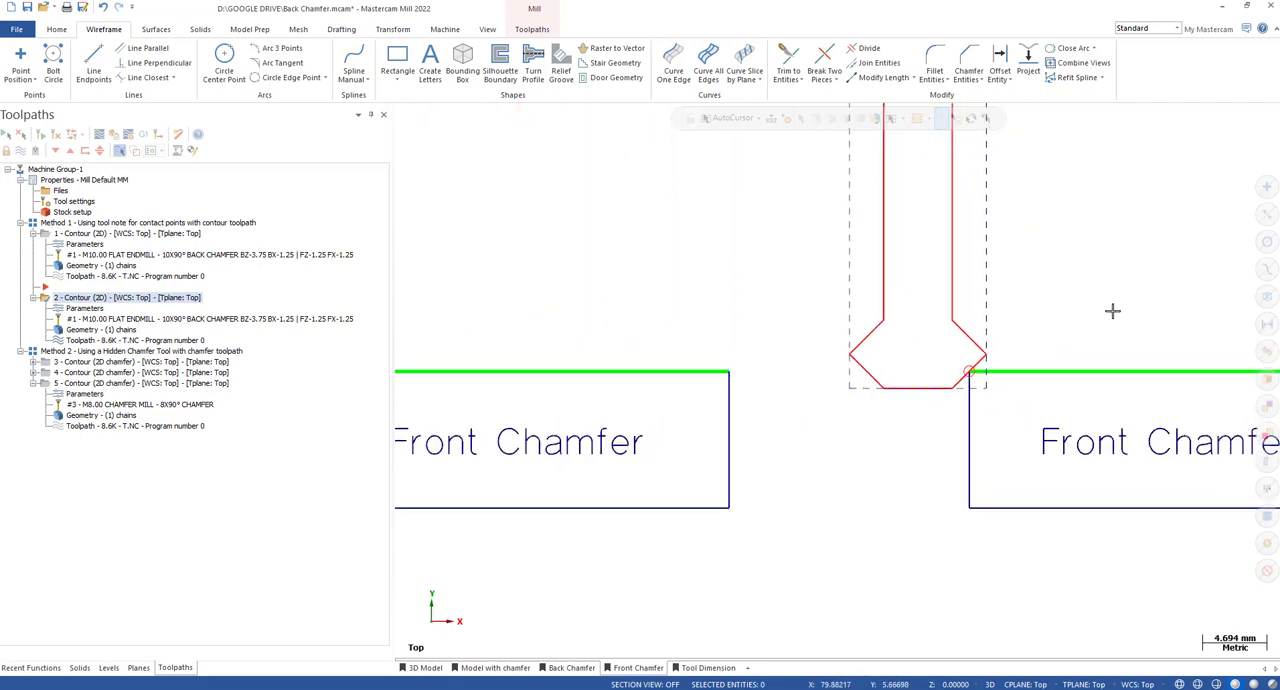
scroll(1112, 310, down, 4)
scroll(831, 349, up, 5)
scroll(651, 394, up, 3)
scroll(949, 394, down, 5)
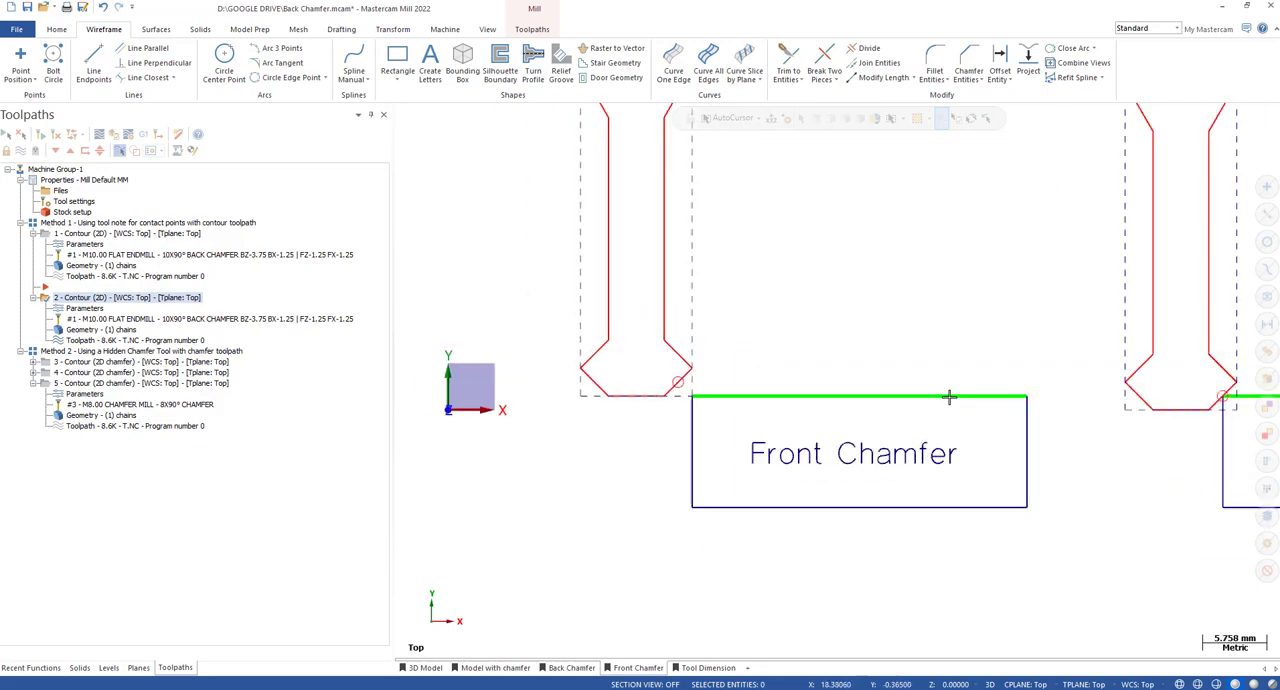
scroll(1167, 370, up, 3)
scroll(817, 418, down, 1)
scroll(994, 438, up, 2)
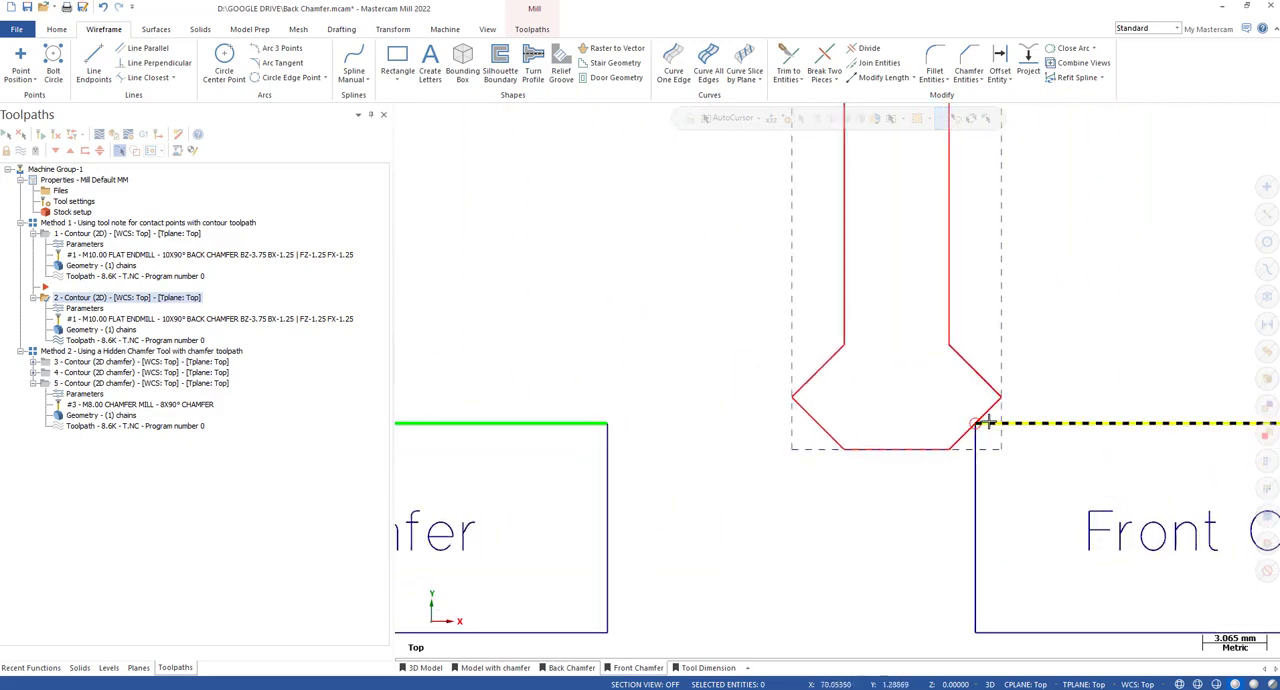
scroll(988, 422, down, 3)
scroll(988, 422, down, 4)
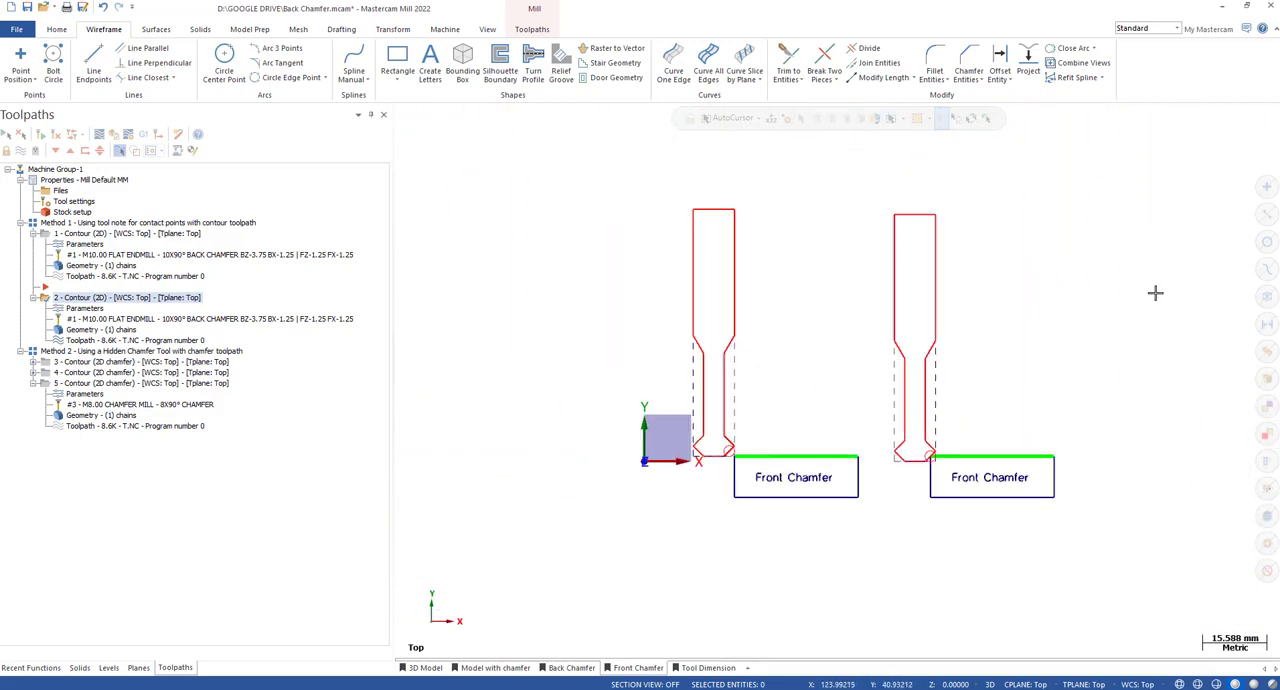
scroll(1113, 288, up, 2)
scroll(1113, 288, down, 1)
scroll(849, 537, up, 2)
scroll(1018, 444, down, 1)
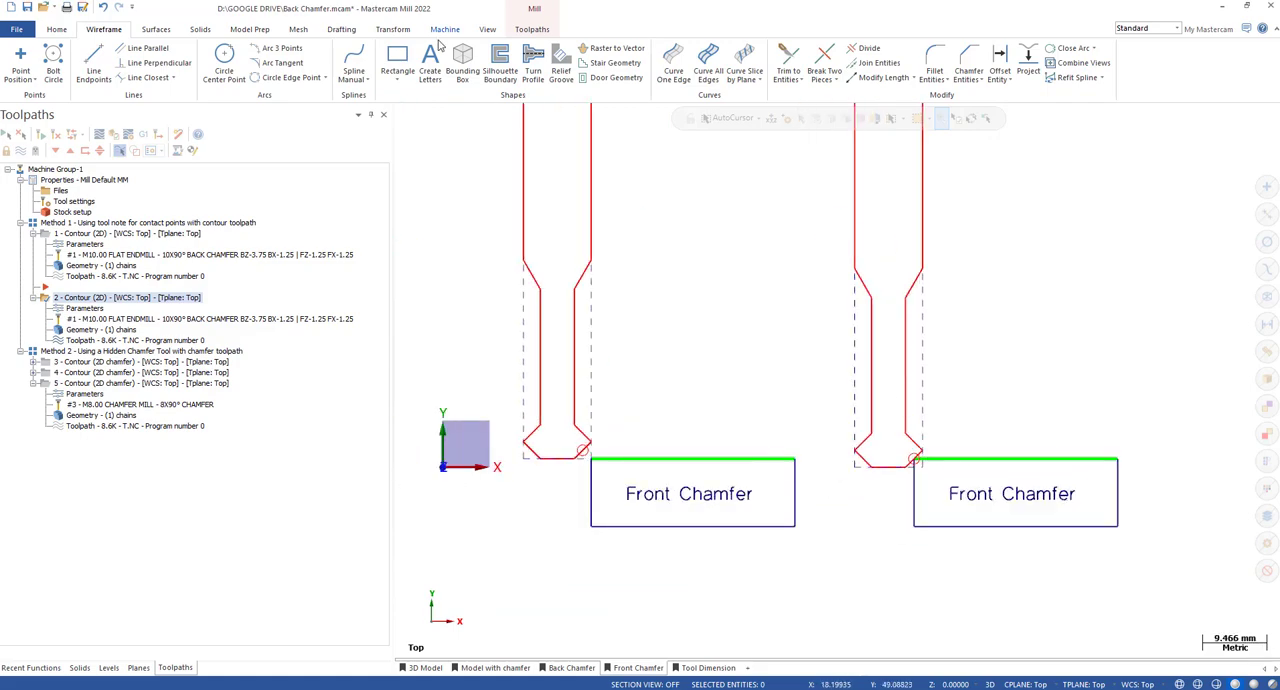
Add a vertical Smart Dimension from the tool tip to the chamfer contact point in the offset Front Chamfer sketch.
click(386, 34)
click(348, 31)
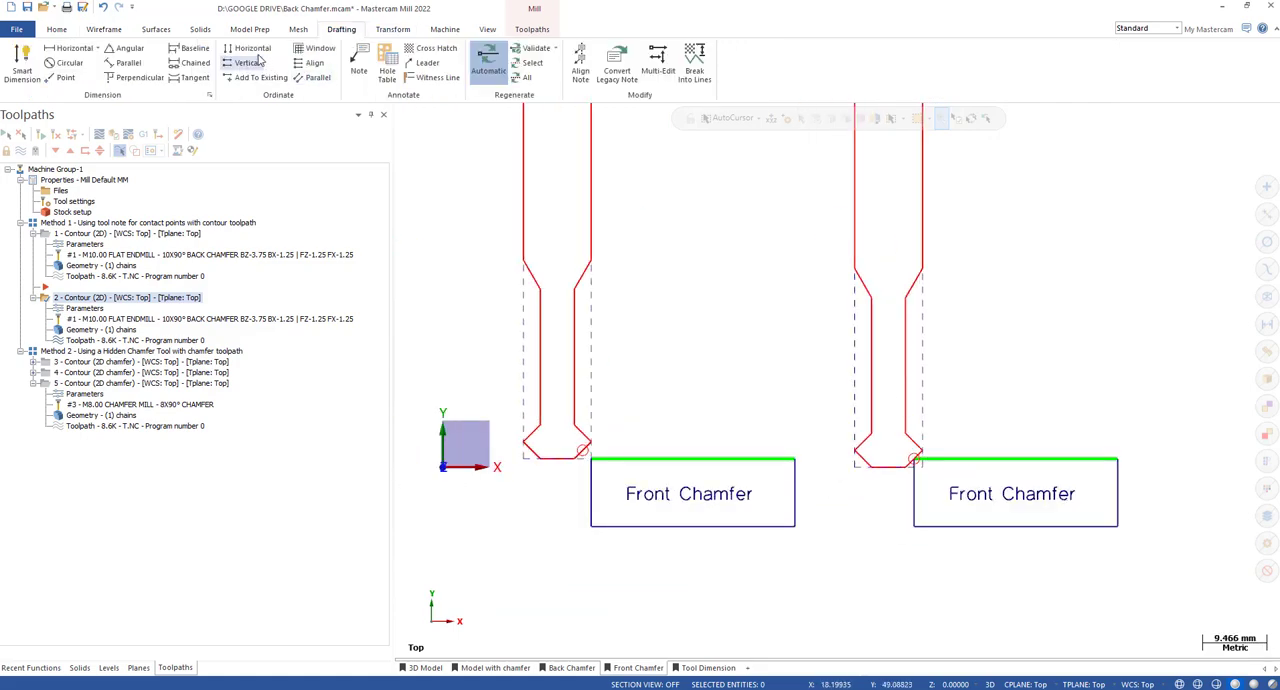
click(22, 62)
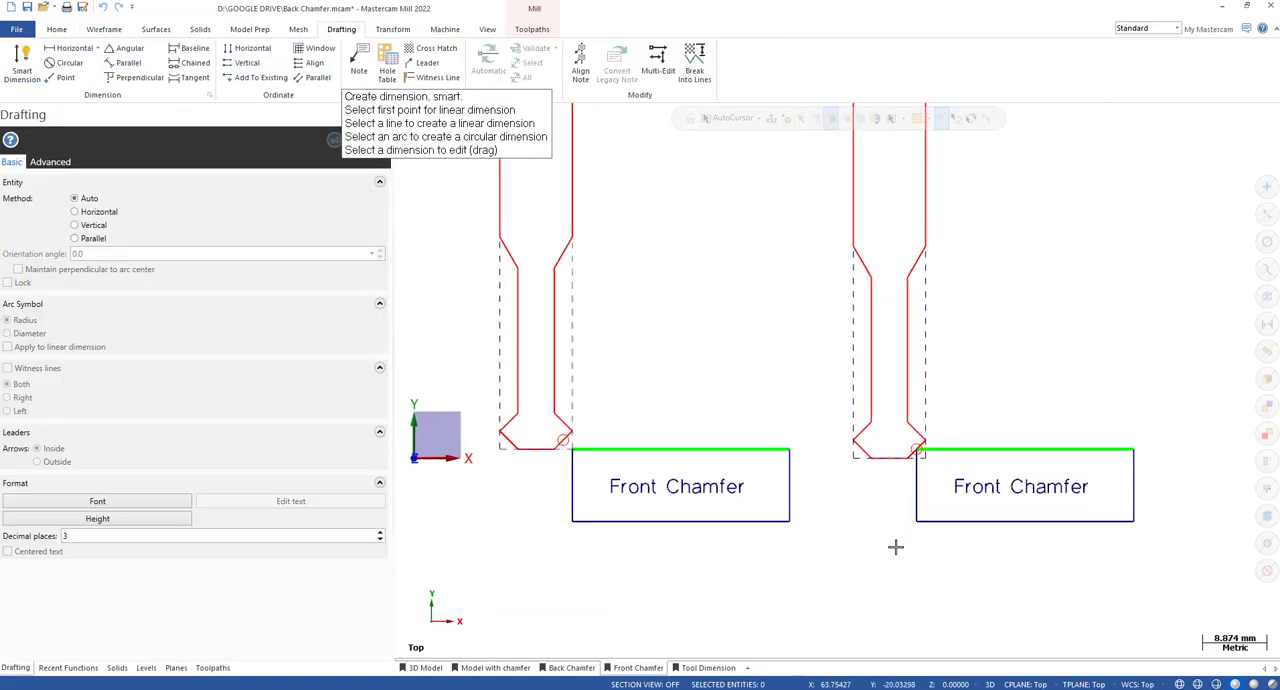
scroll(894, 463, up, 3)
scroll(917, 437, down, 3)
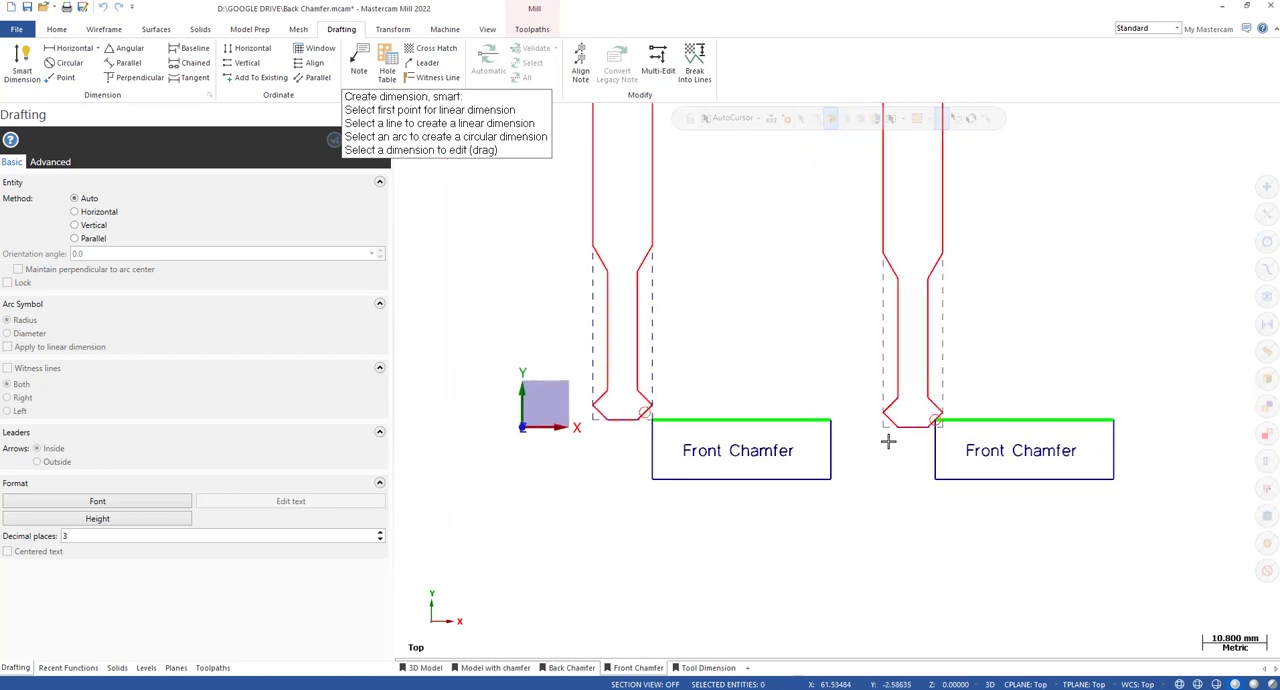
scroll(923, 438, up, 1)
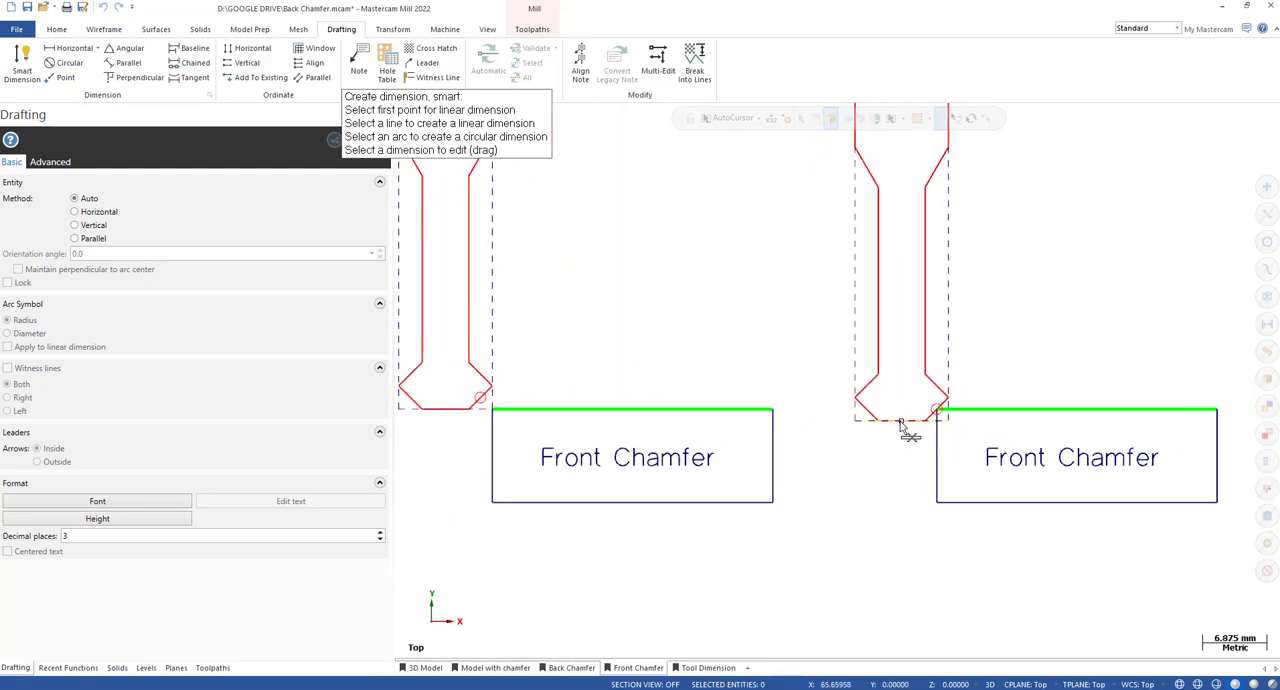
click(906, 436)
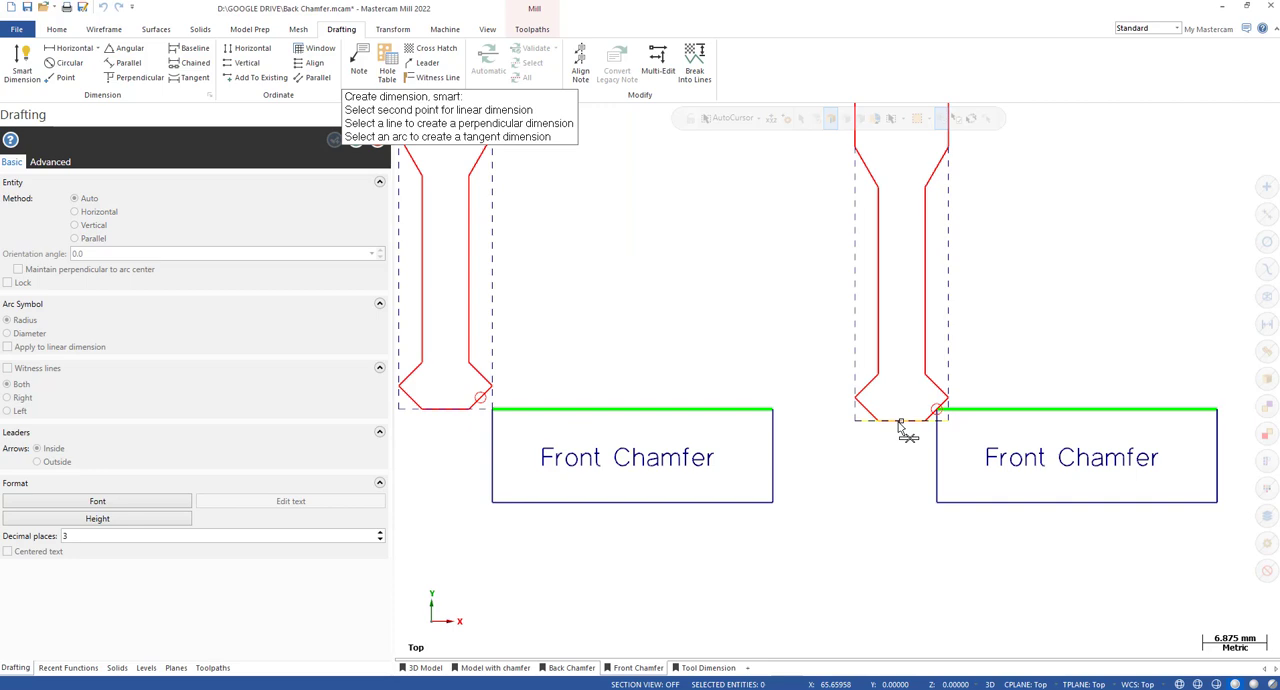
click(900, 422)
click(944, 418)
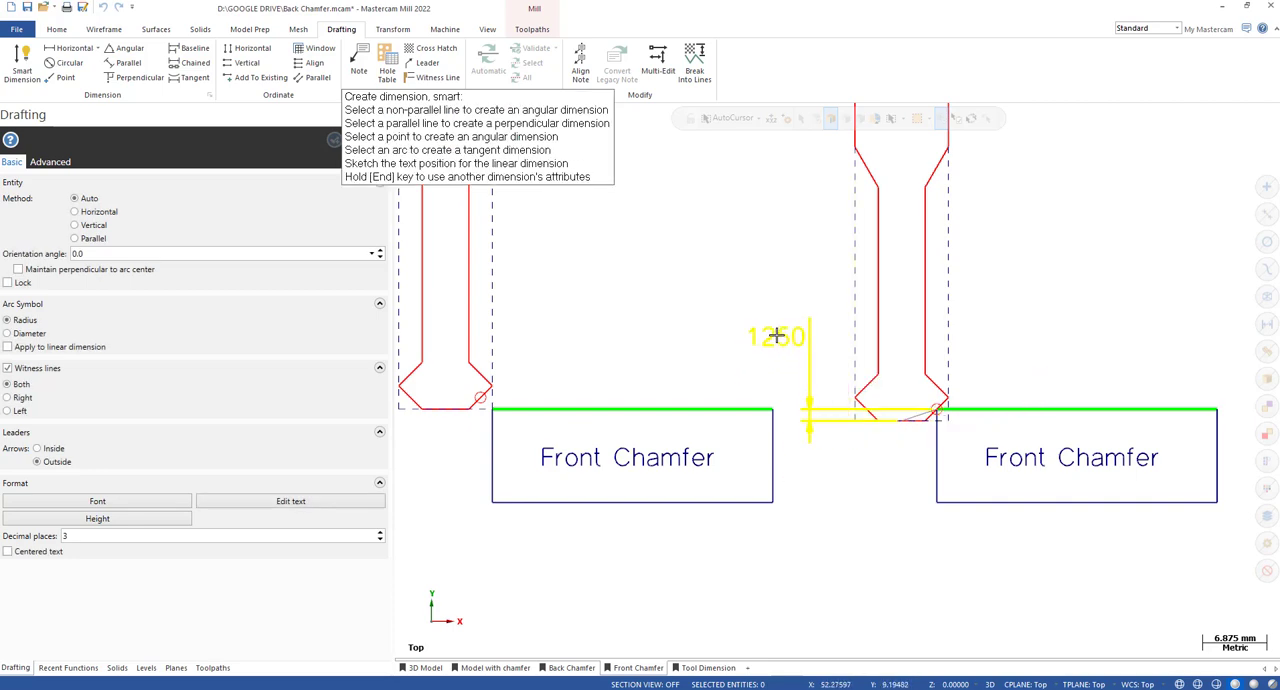
click(782, 337)
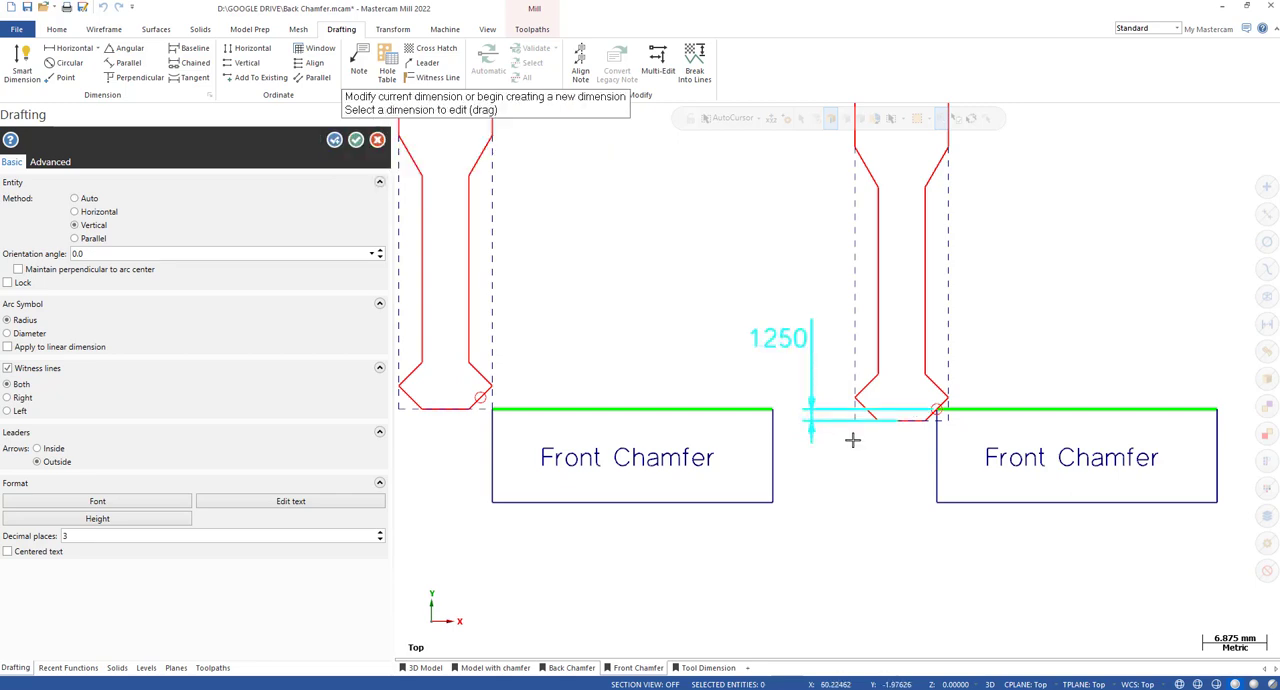
click(357, 141)
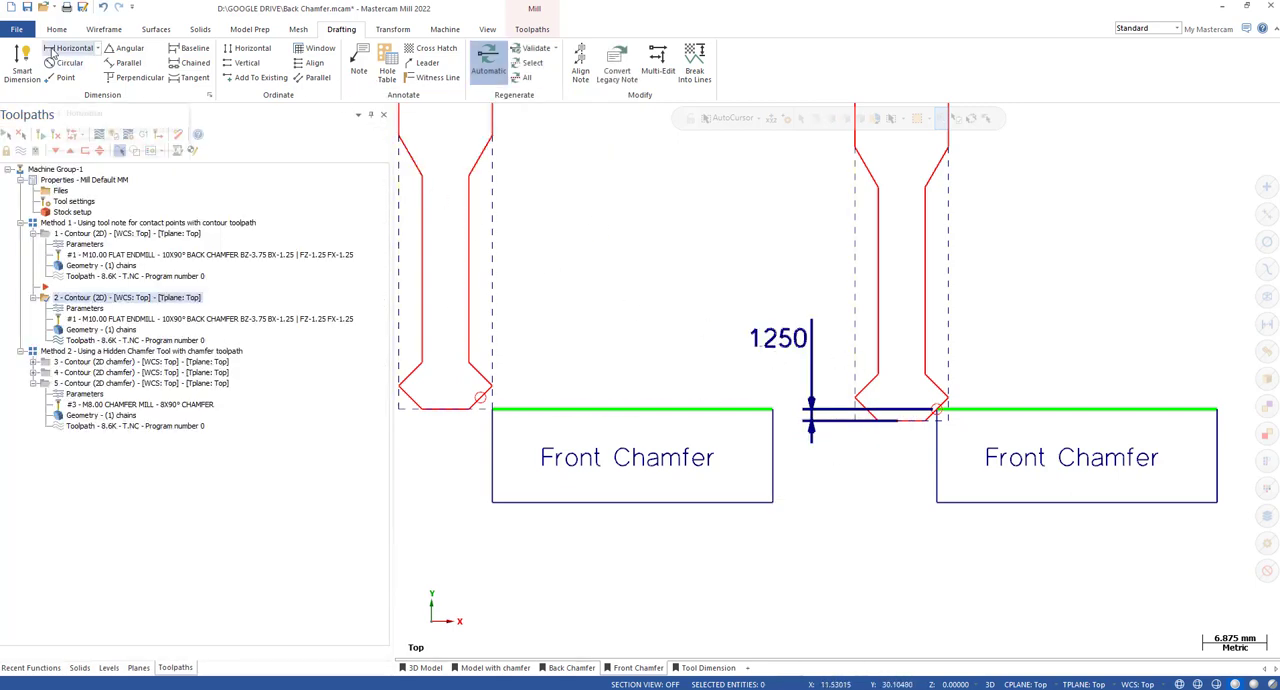
Add a horizontal Smart Dimension from the chamfer contact point to the tool's outermost corner, placing it below the cutter.
click(21, 62)
scroll(990, 425, up, 3)
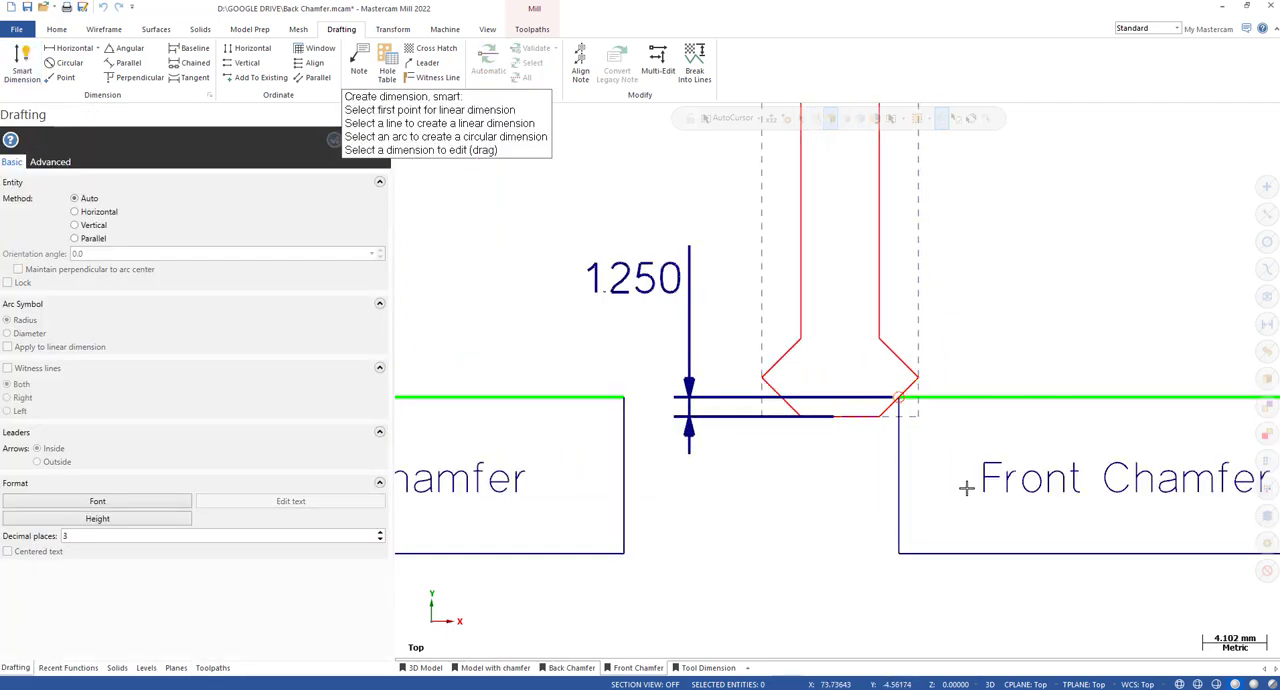
click(906, 404)
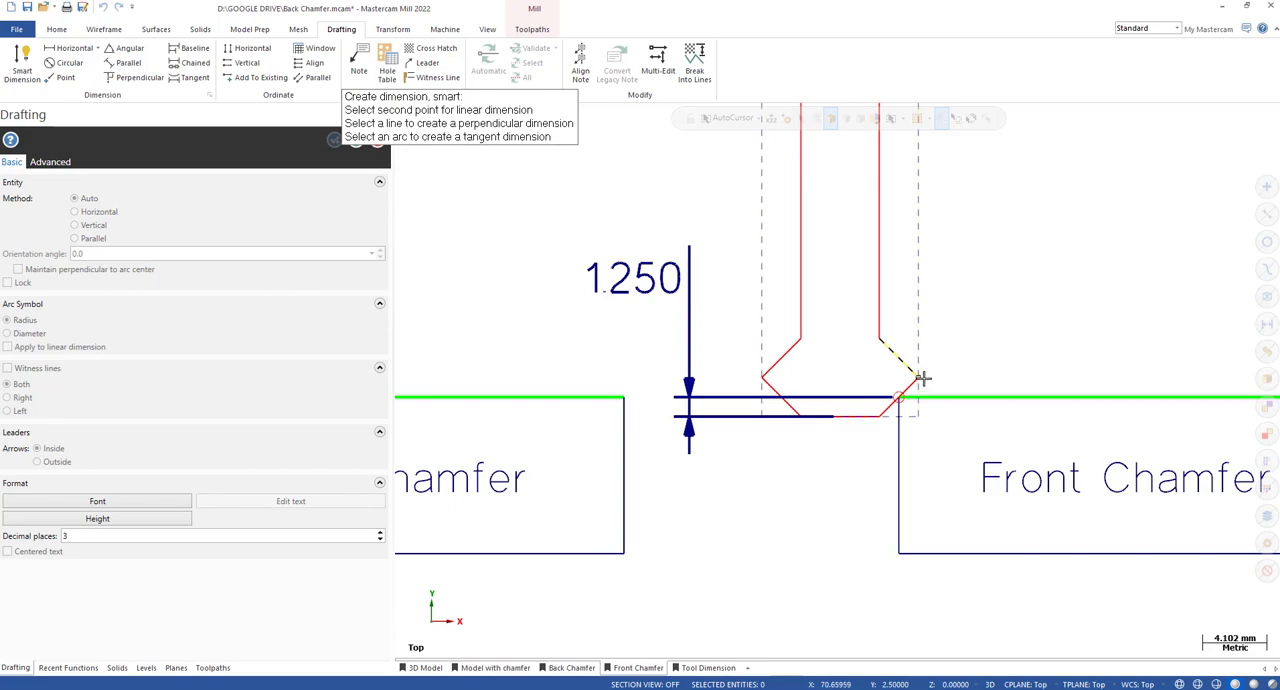
click(919, 376)
scroll(924, 510, down, 2)
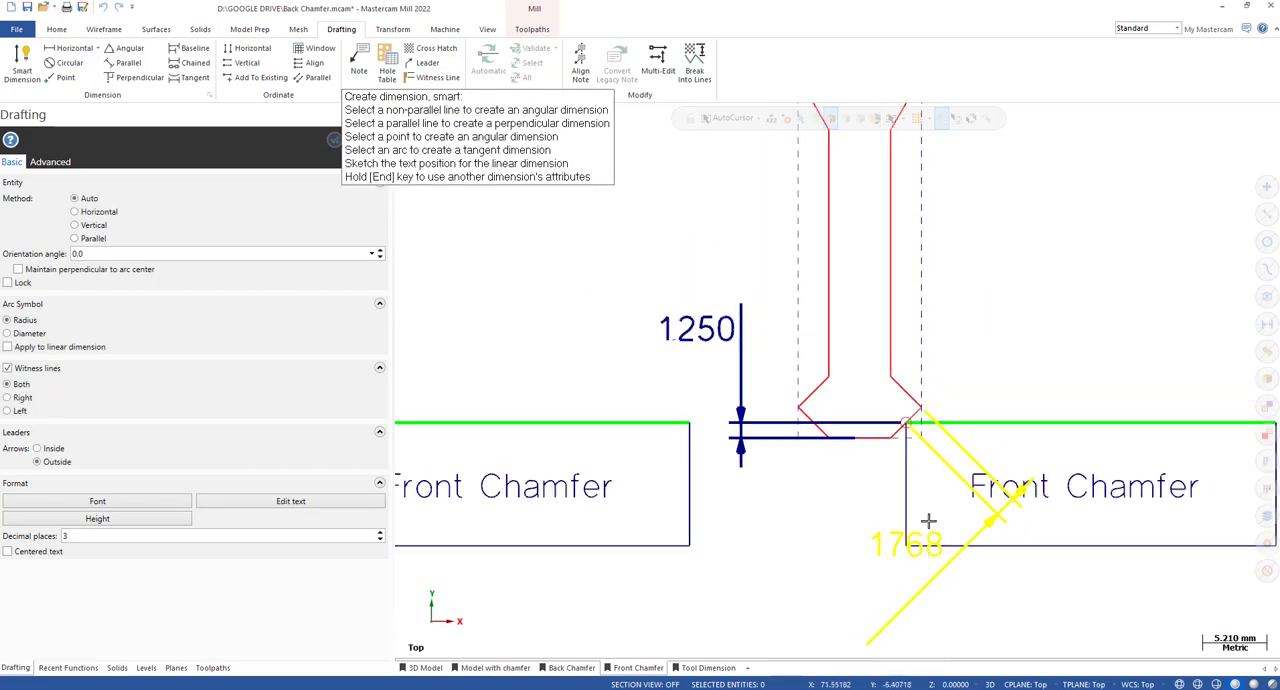
click(886, 478)
click(355, 139)
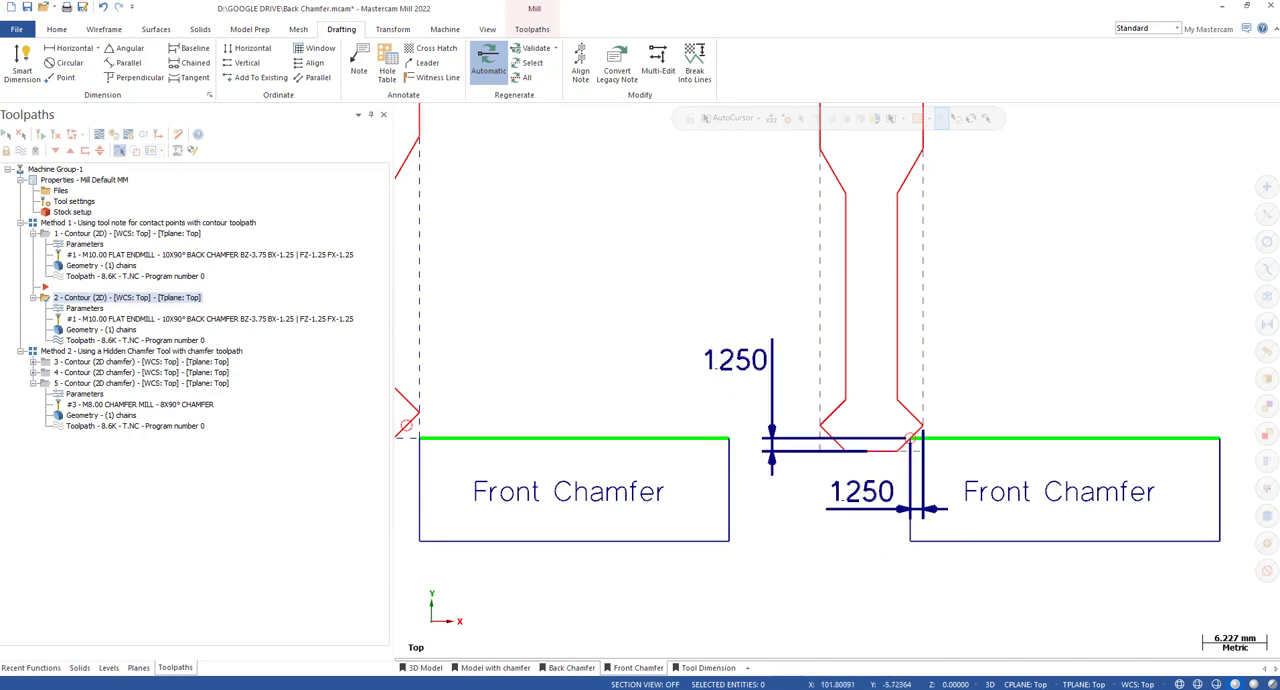
scroll(740, 360, up, 1)
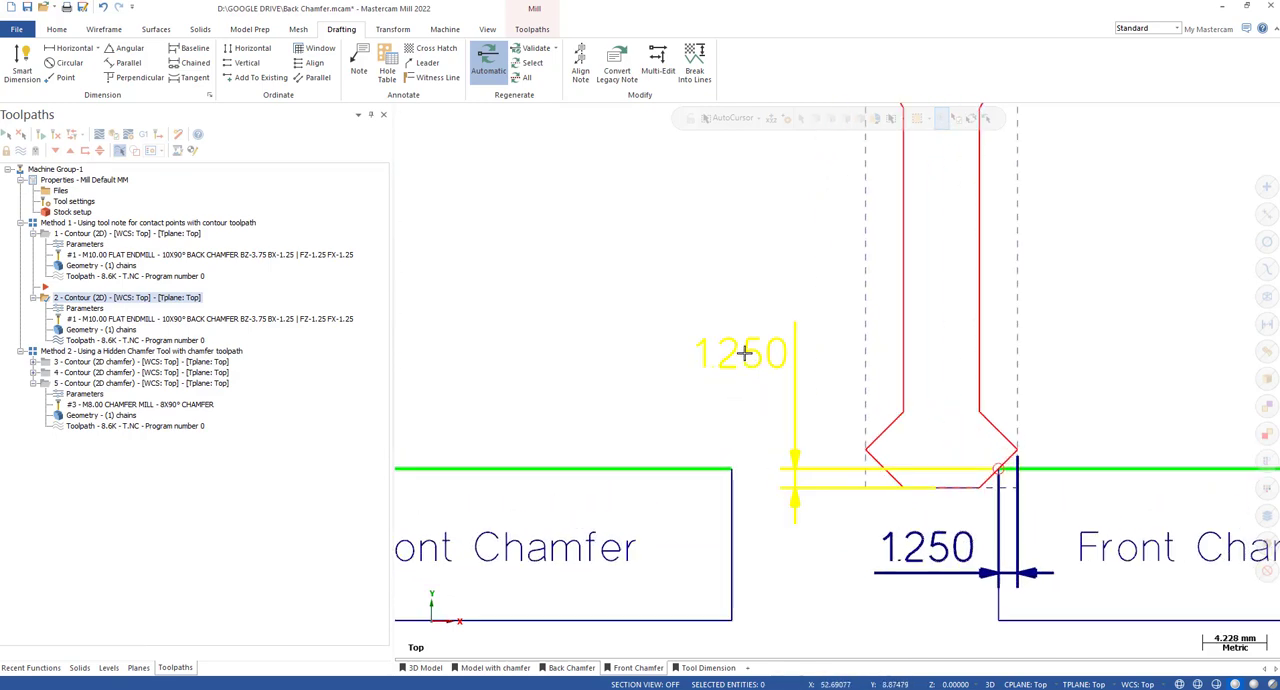
scroll(829, 350, down, 1)
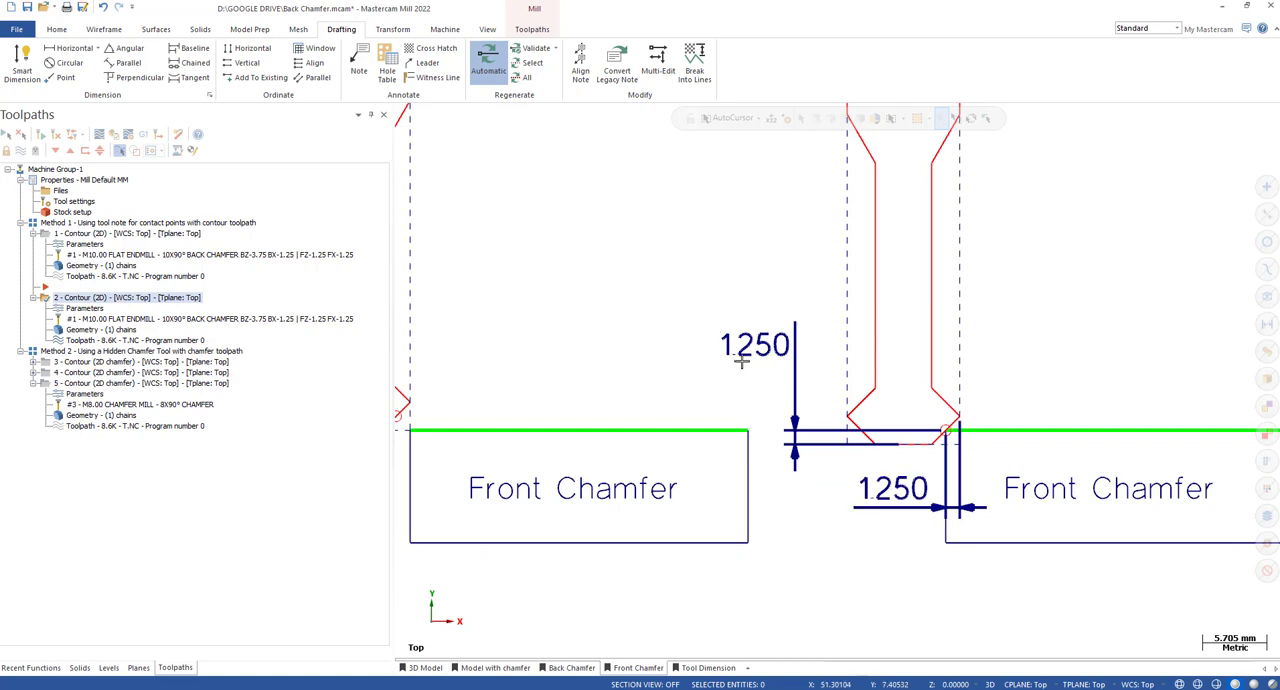
scroll(948, 445, down, 2)
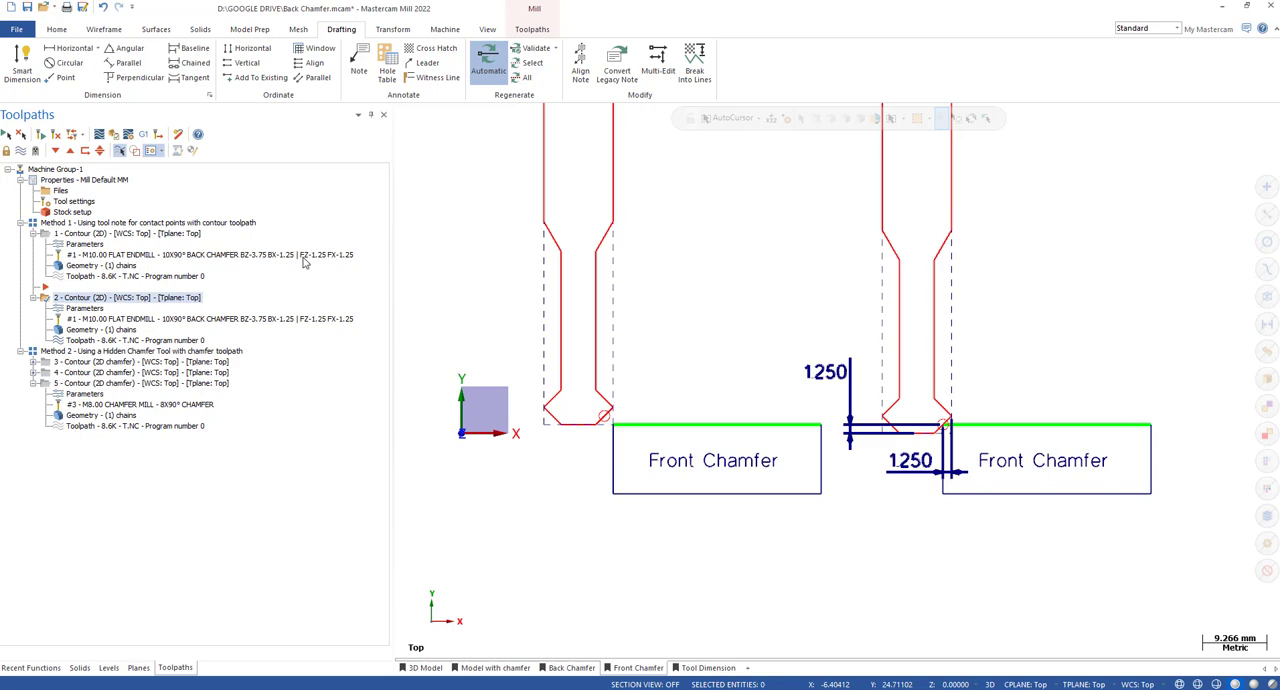
Examine the tool position relative to the part's lower corner in the two Back Chamfer sketches, without and with the offset.
scroll(800, 470, down, 4)
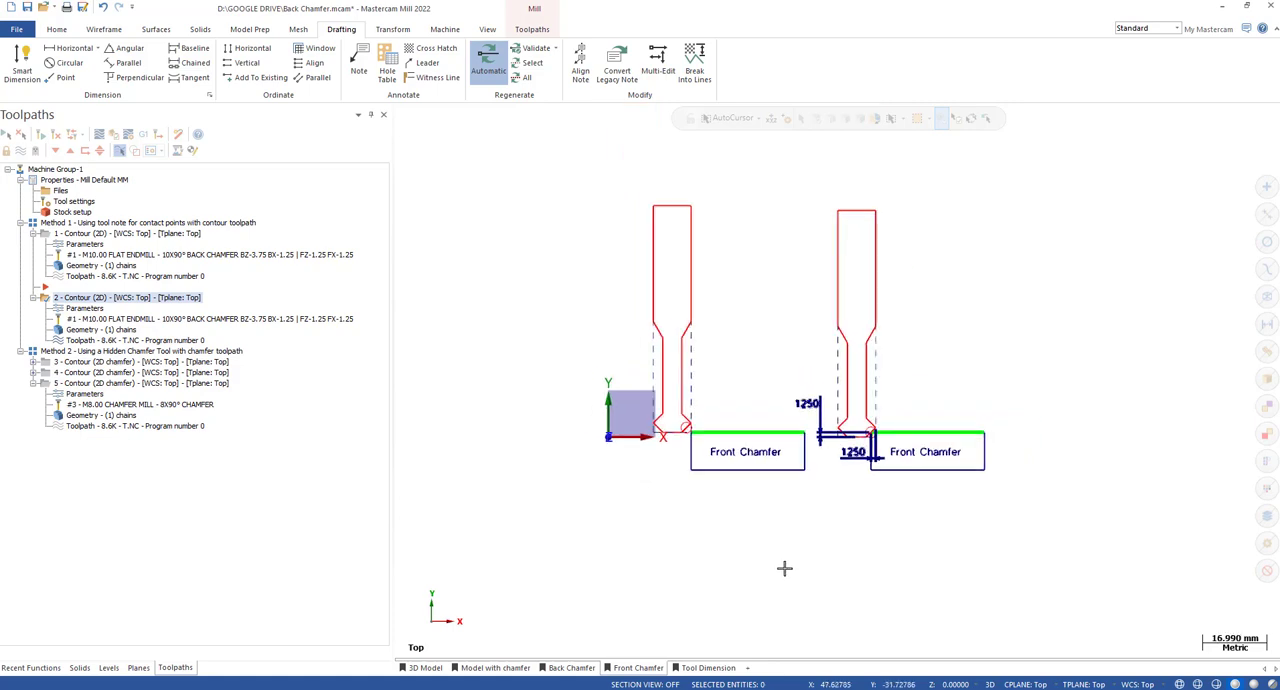
click(560, 676)
scroll(1058, 474, up, 5)
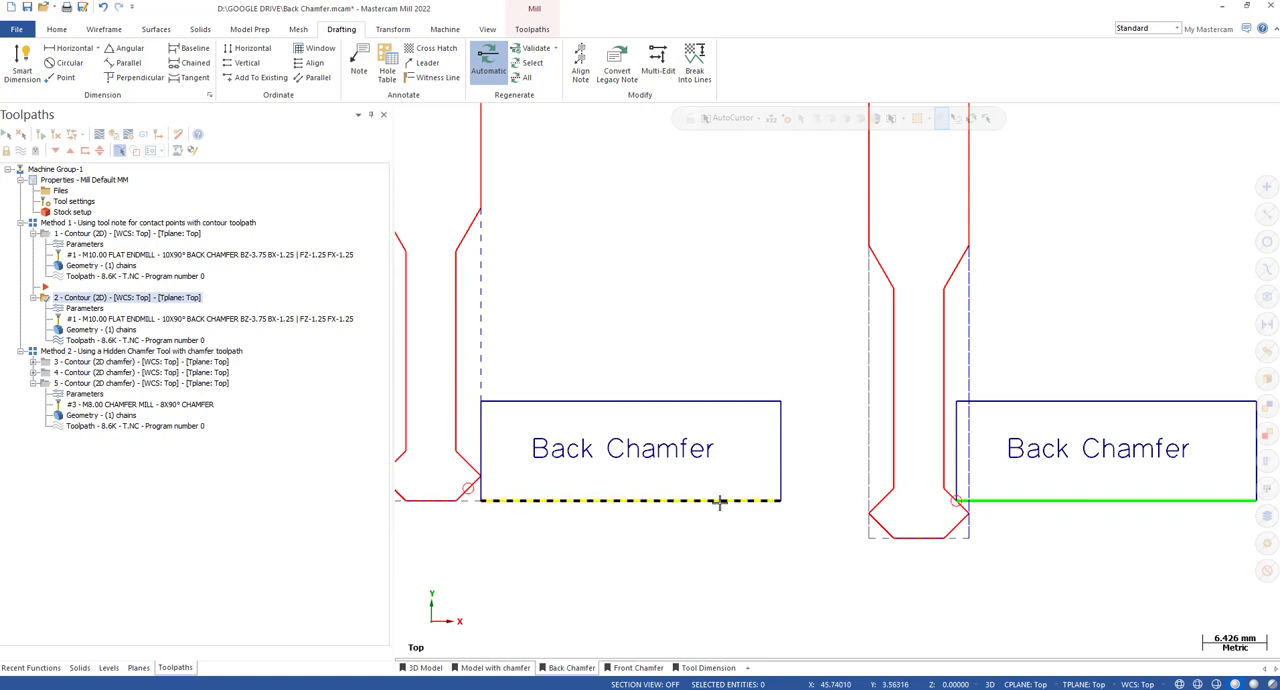
scroll(1063, 474, up, 2)
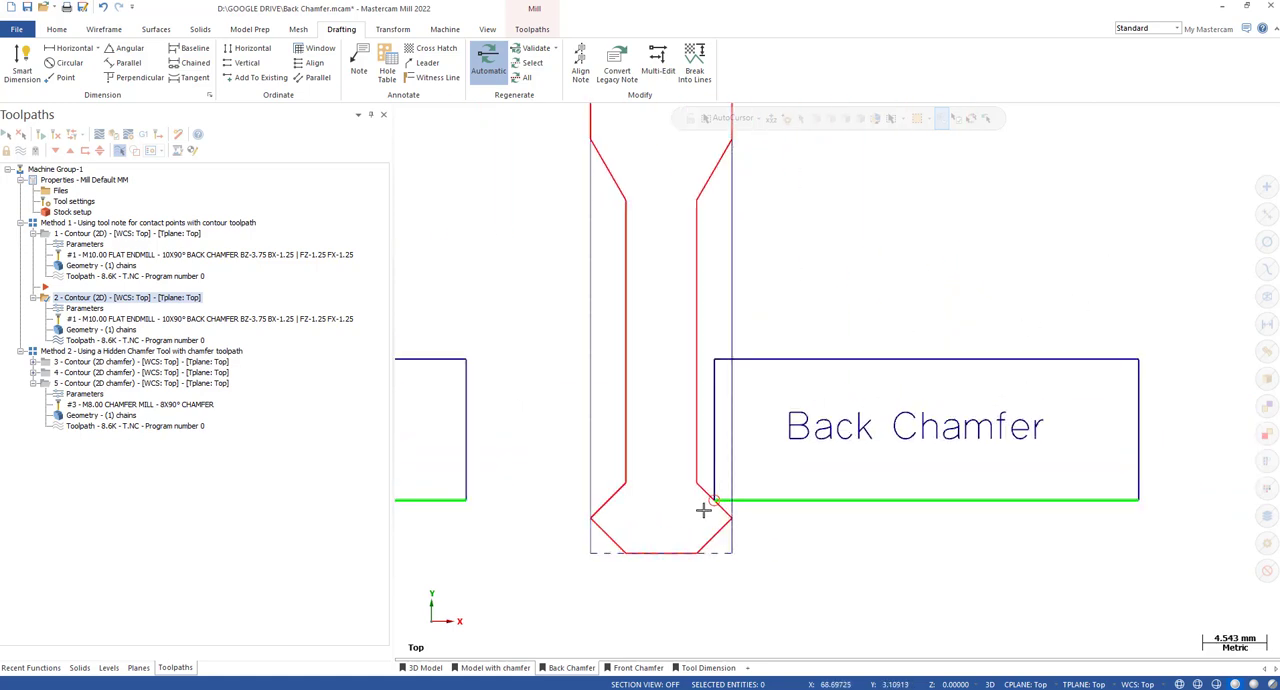
scroll(710, 505, up, 2)
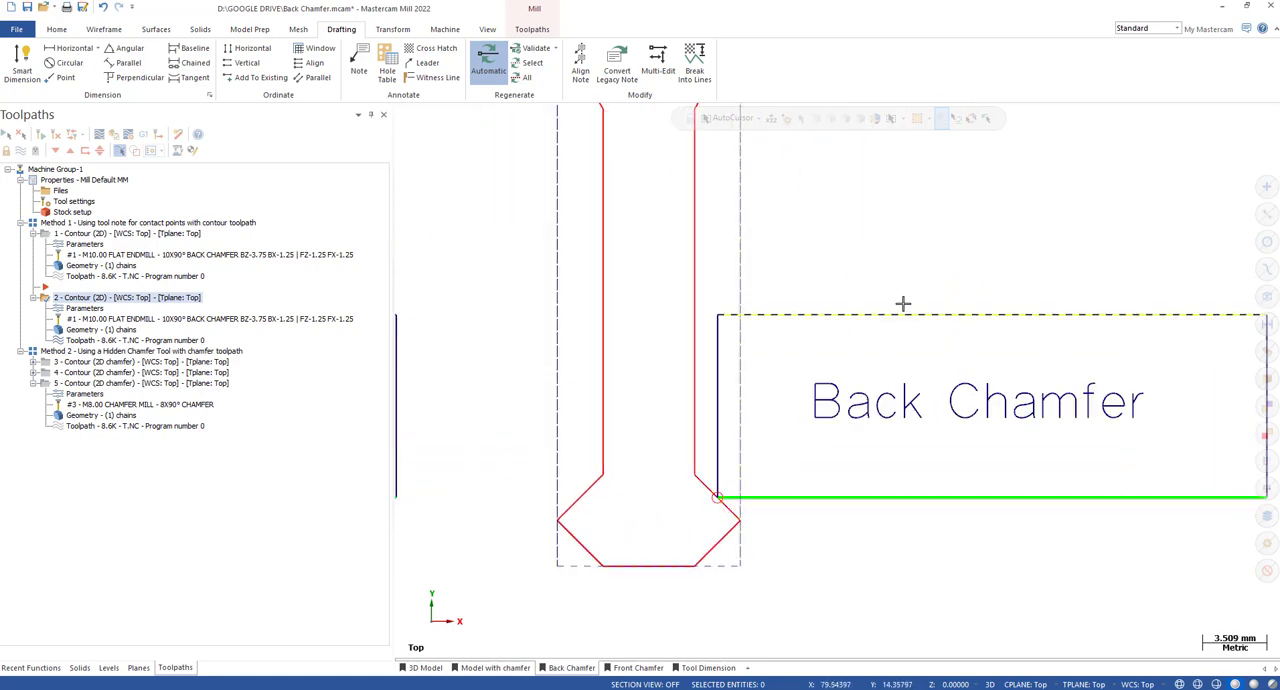
scroll(874, 274, down, 1)
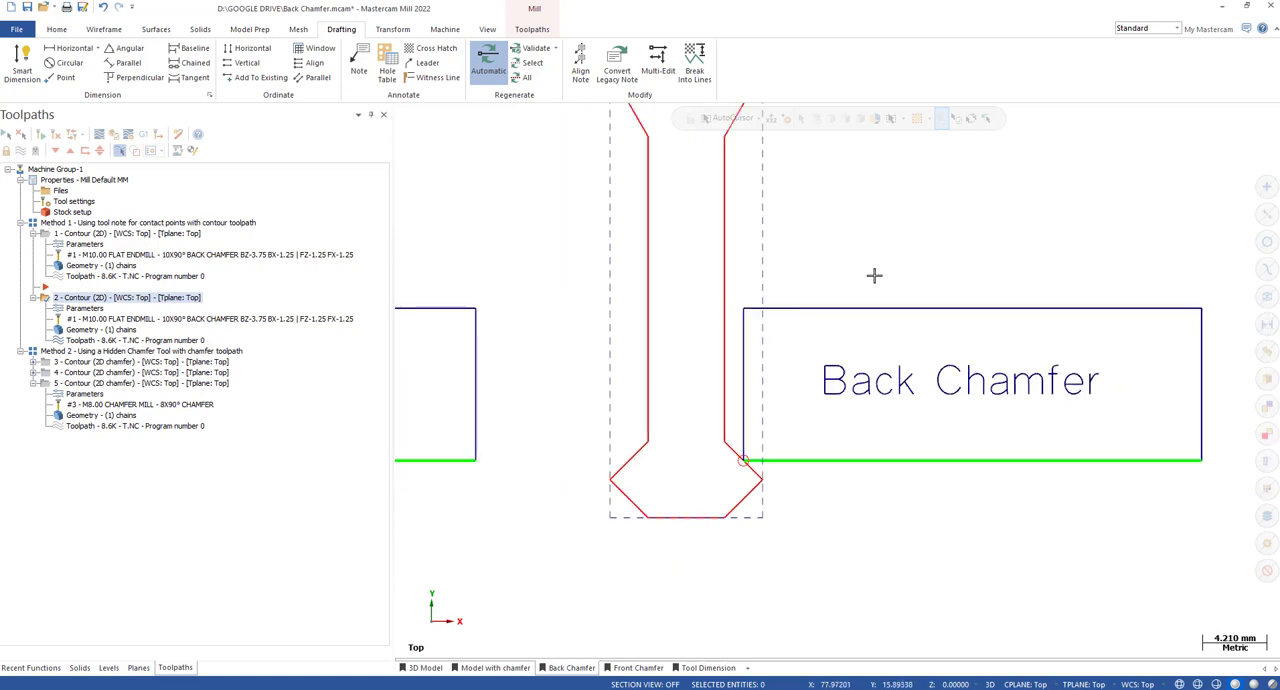
scroll(1028, 302, down, 1)
scroll(833, 410, up, 2)
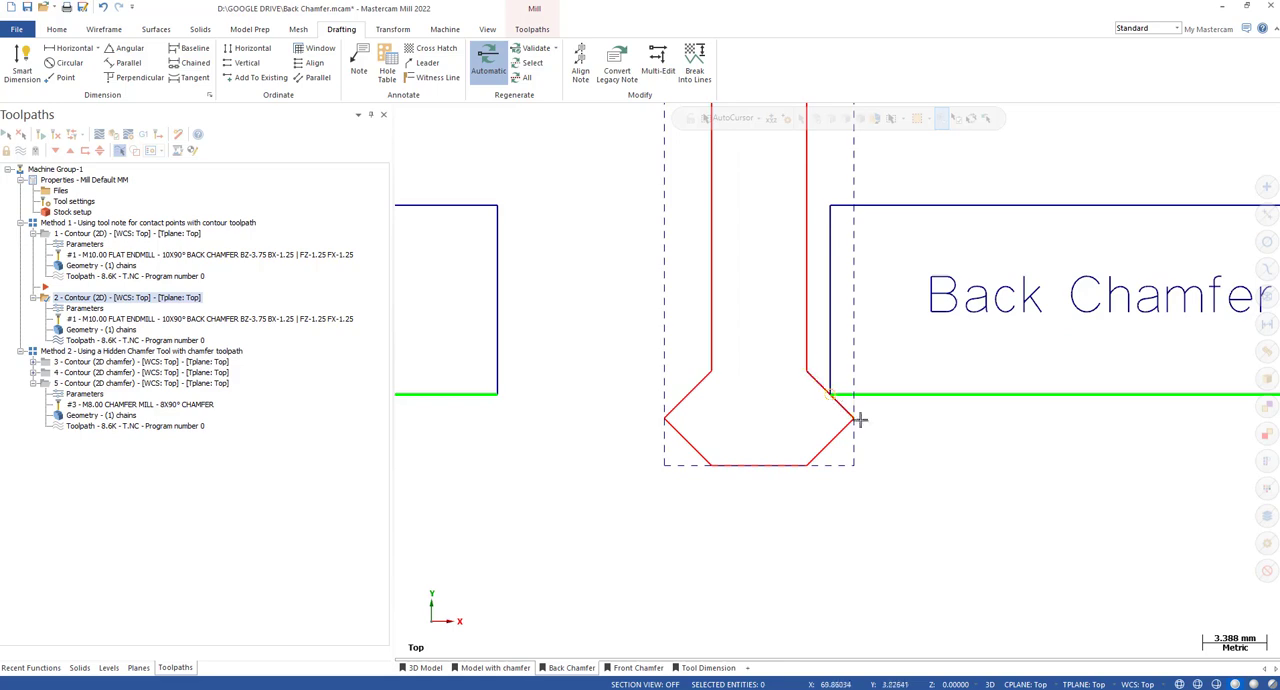
scroll(846, 386, down, 1)
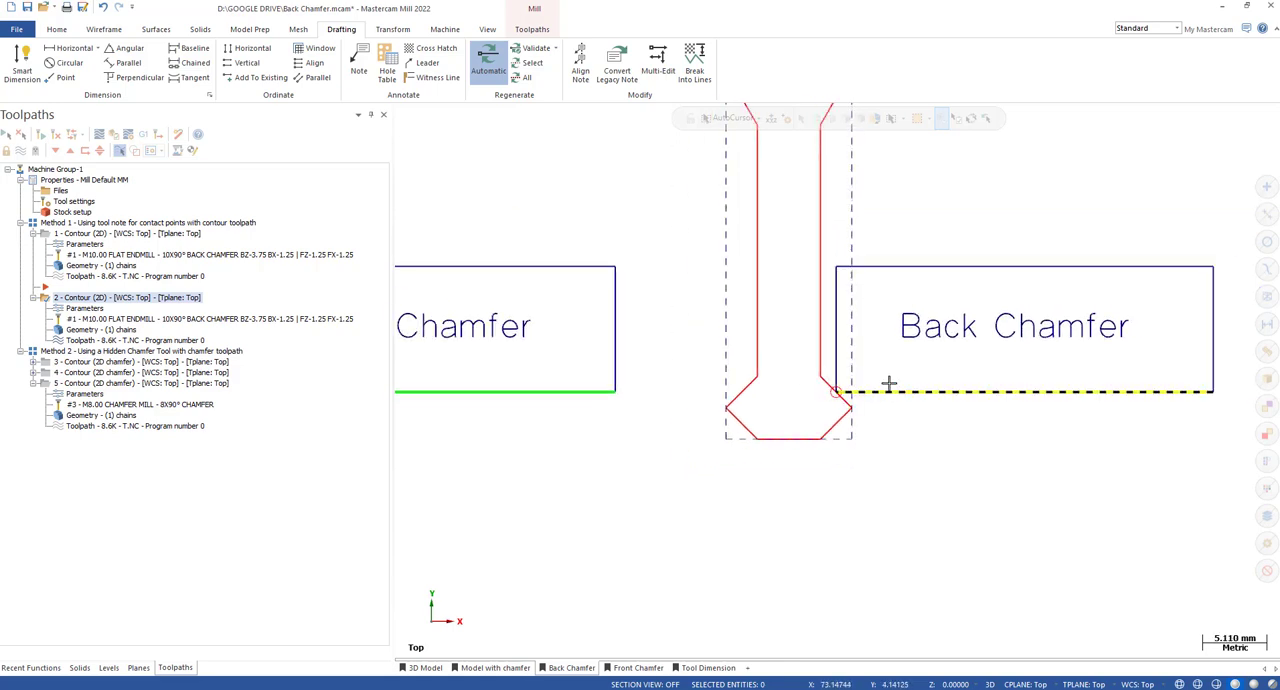
scroll(889, 383, down, 1)
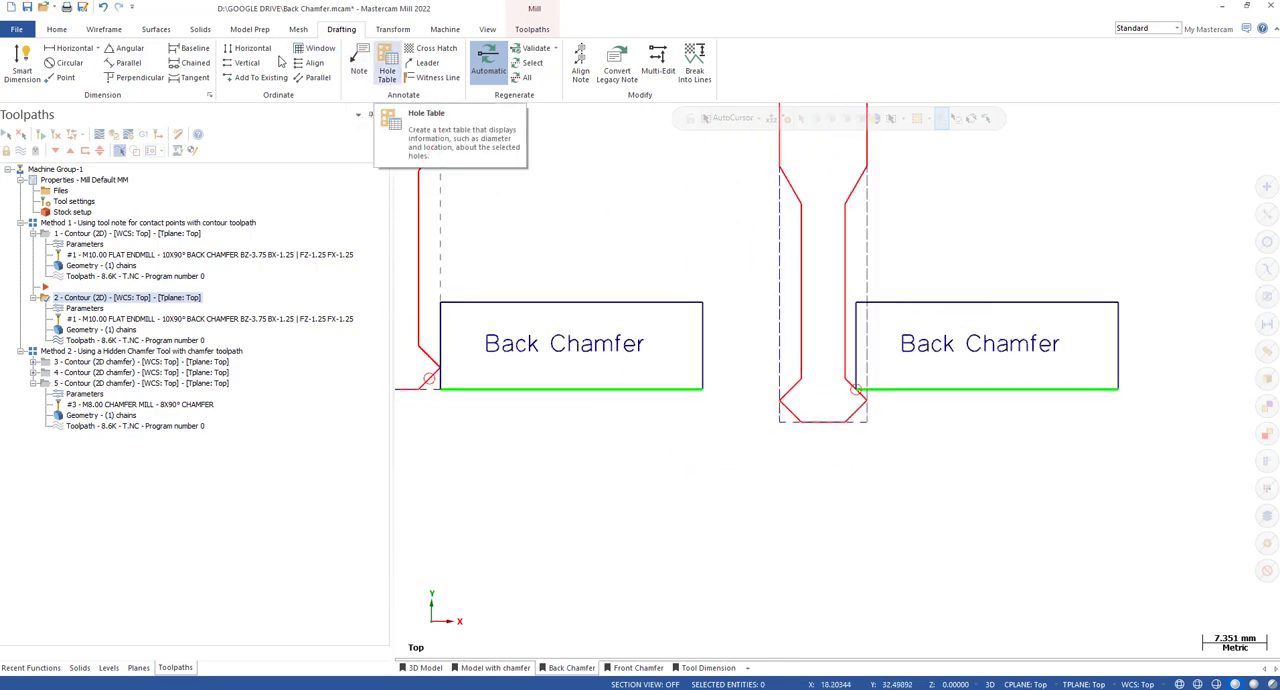
Add a horizontal Smart Dimension from the chamfer contact point to the tool's outermost corner in the offset Back Chamfer sketch, placing it below the cutter.
click(21, 60)
scroll(917, 371, up, 2)
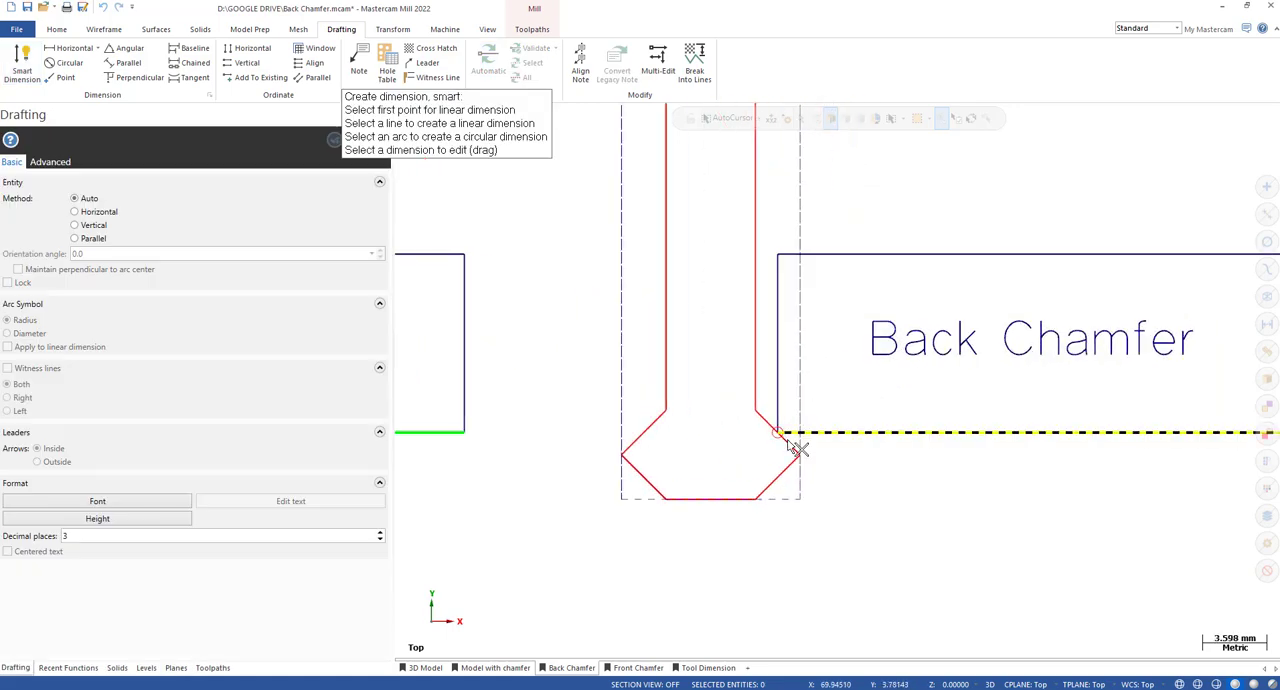
click(779, 436)
click(801, 455)
scroll(803, 512, down, 1)
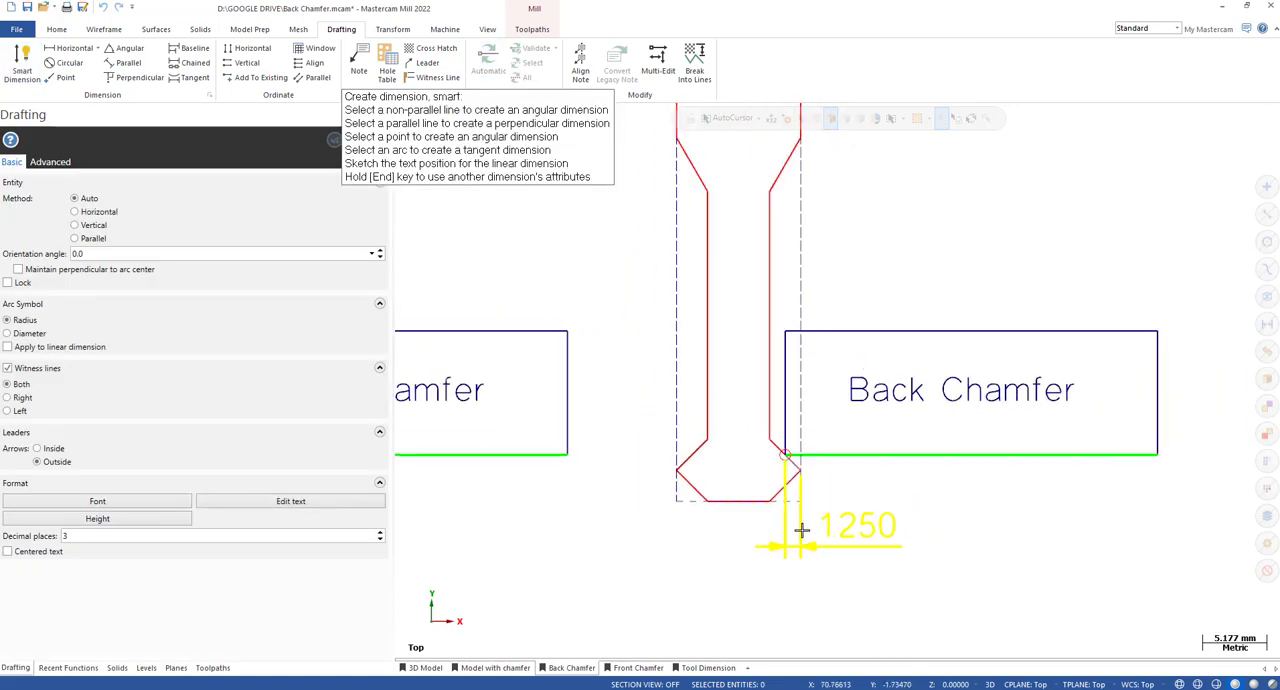
click(818, 545)
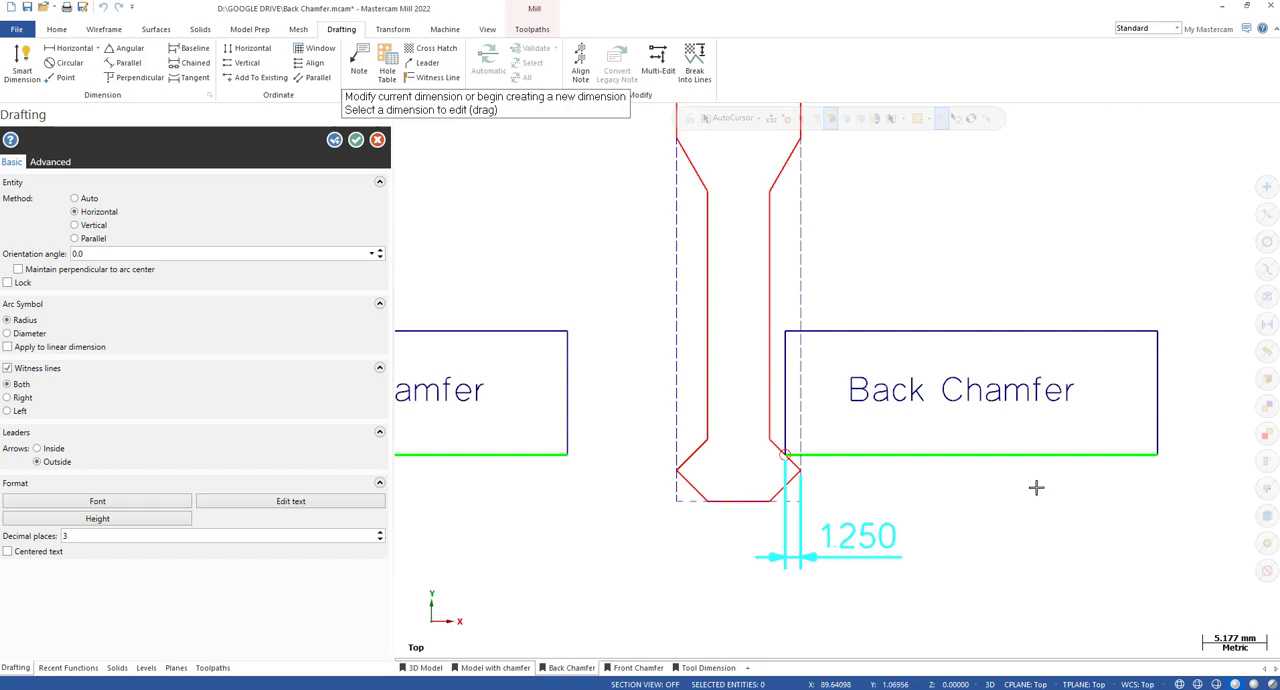
Add a vertical Smart Dimension from the tool tip to the chamfer contact point in the offset Back Chamfer sketch, placing it beyond the part.
scroll(1036, 487, down, 1)
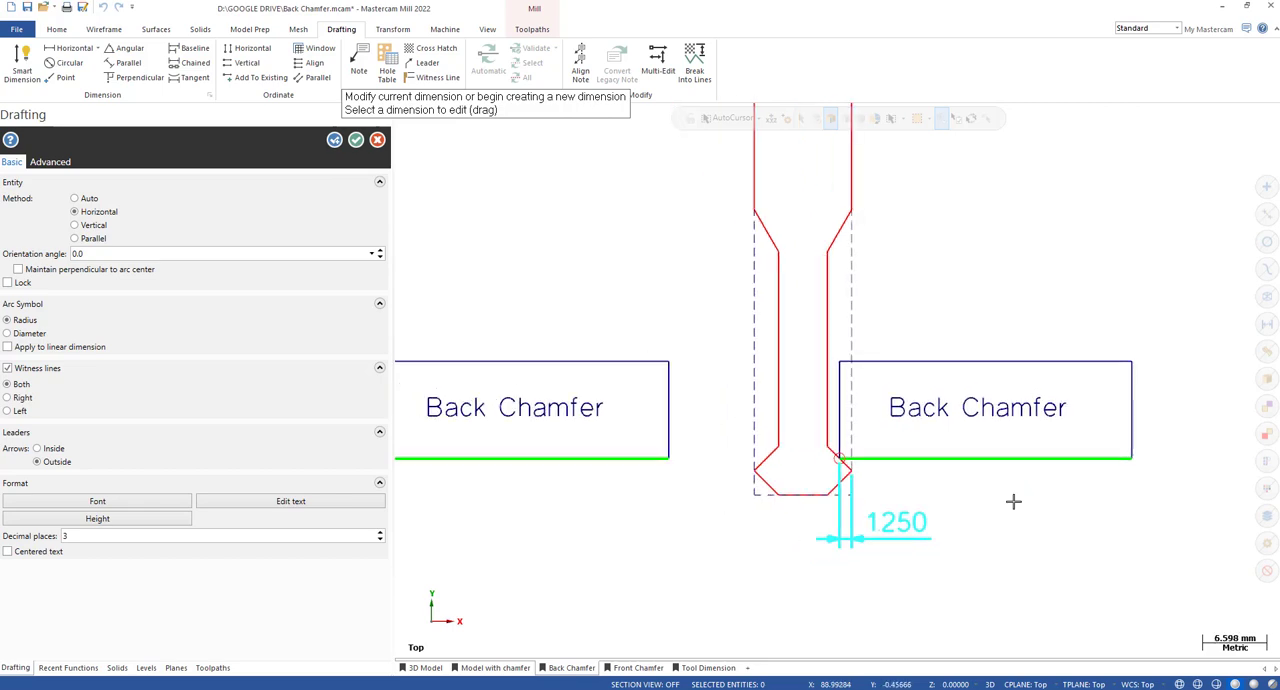
click(804, 497)
click(841, 461)
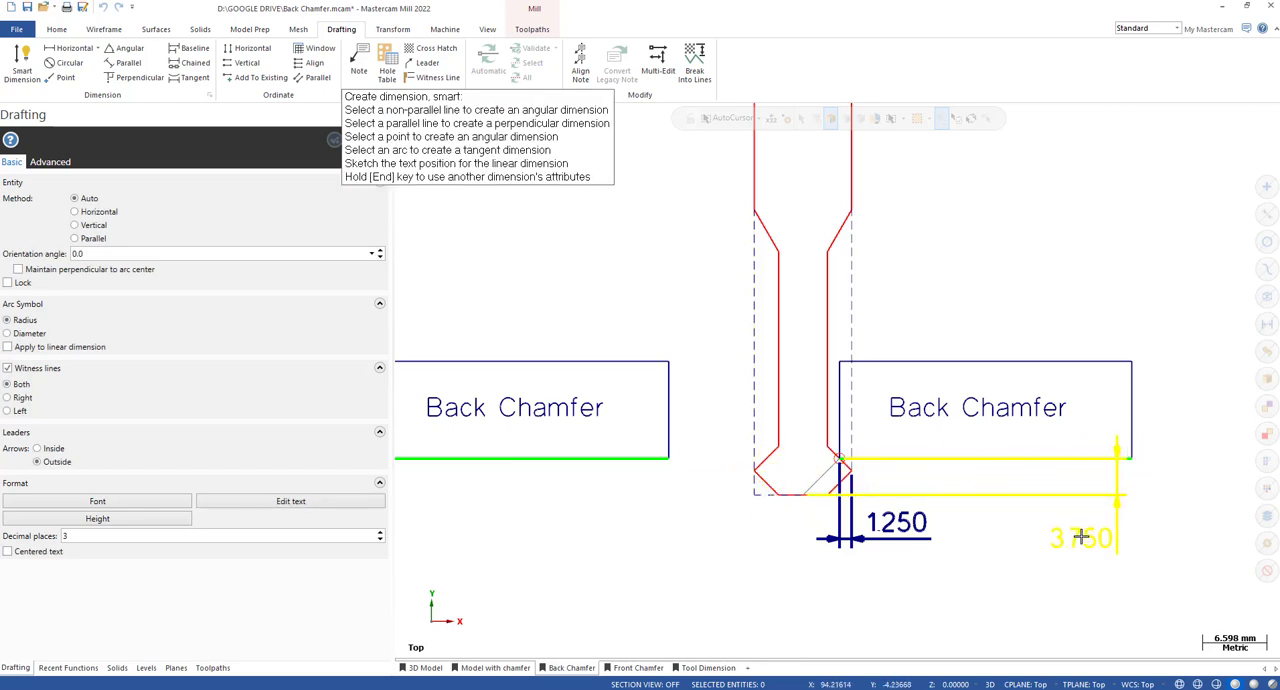
click(1081, 537)
key(Escape)
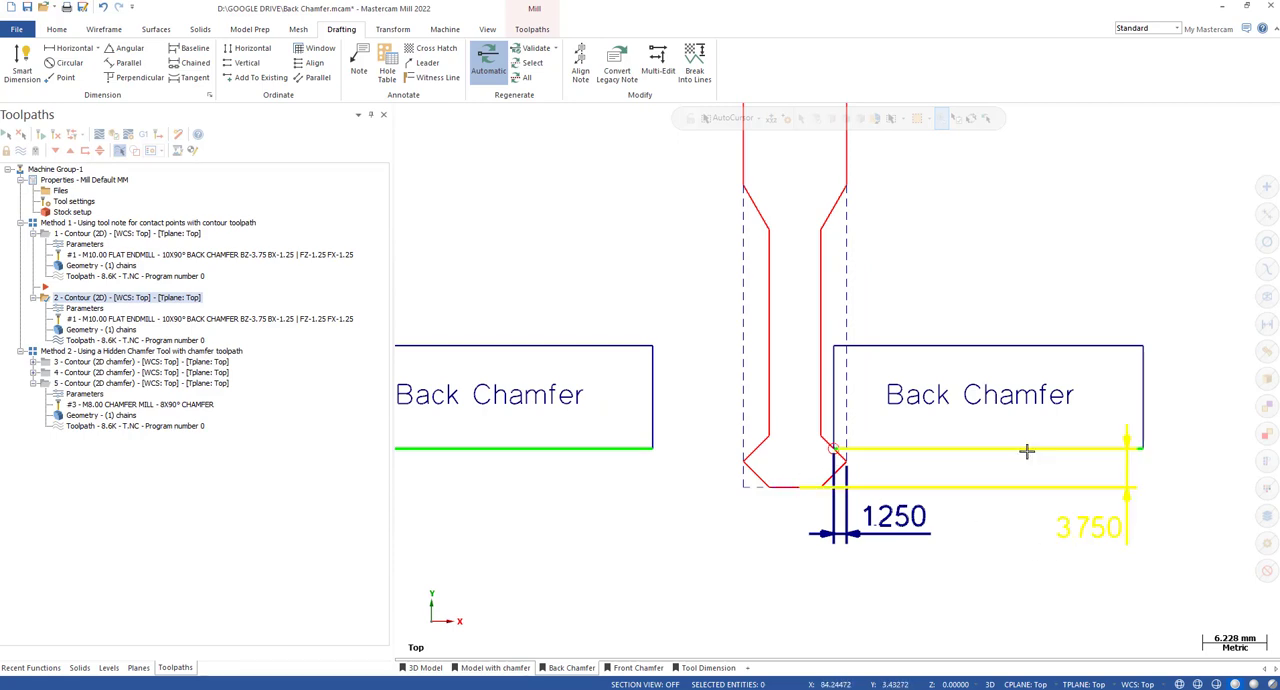
Check the back chamfer offsets written in the name of the second contour operation's tool, closing the tool definition without changes.
scroll(996, 429, down, 2)
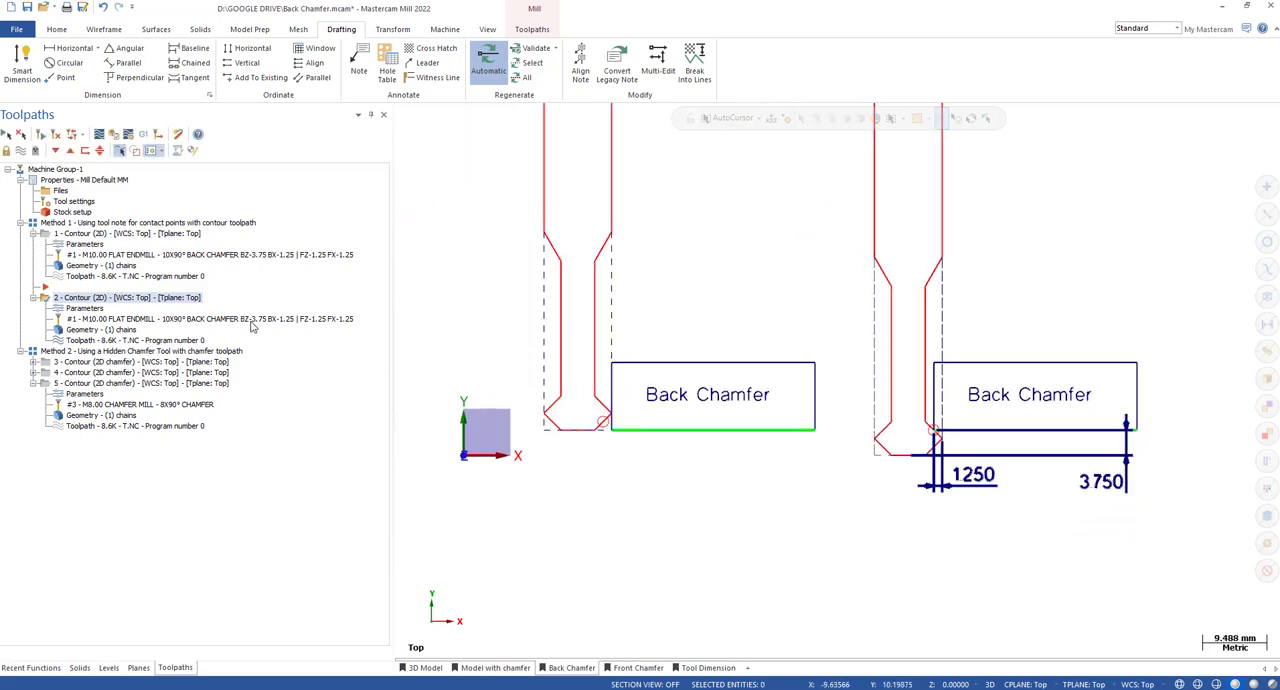
click(252, 320)
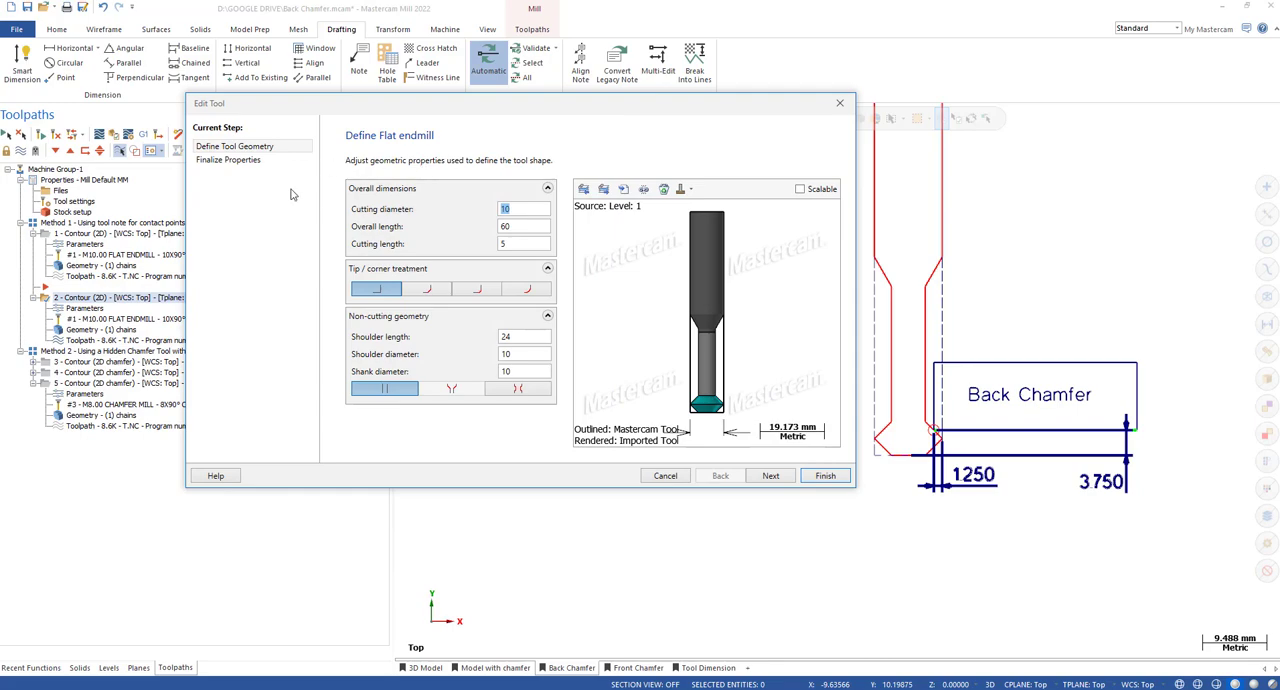
click(238, 162)
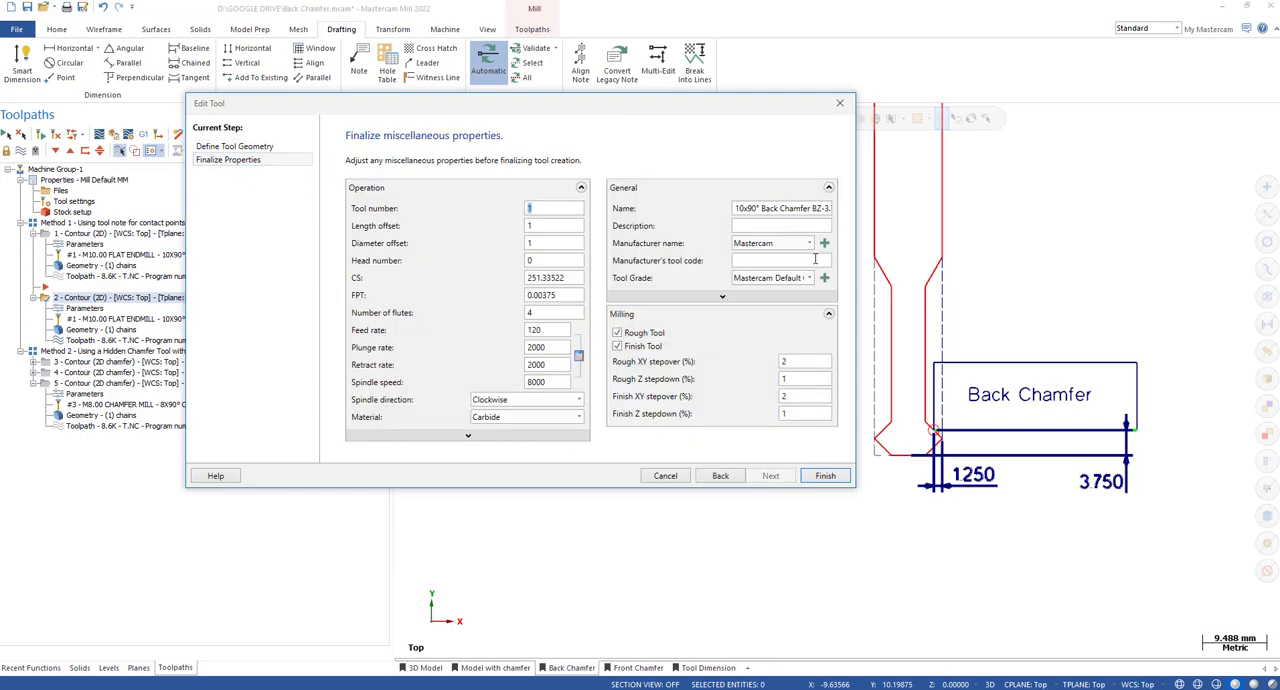
drag(830, 207, 838, 206)
click(818, 206)
click(840, 103)
Compare the second contour's wall and floor stock-to-leave values with the tool name and the Back Chamfer sketch dimensions.
click(82, 309)
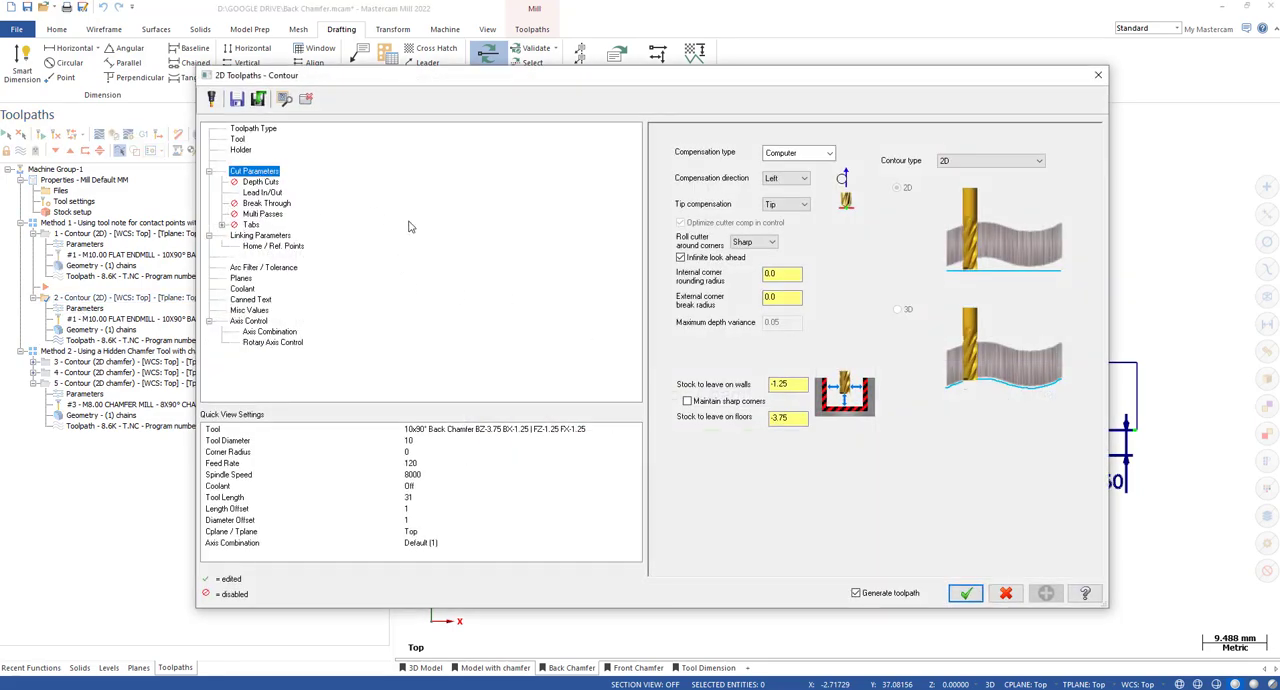
click(465, 430)
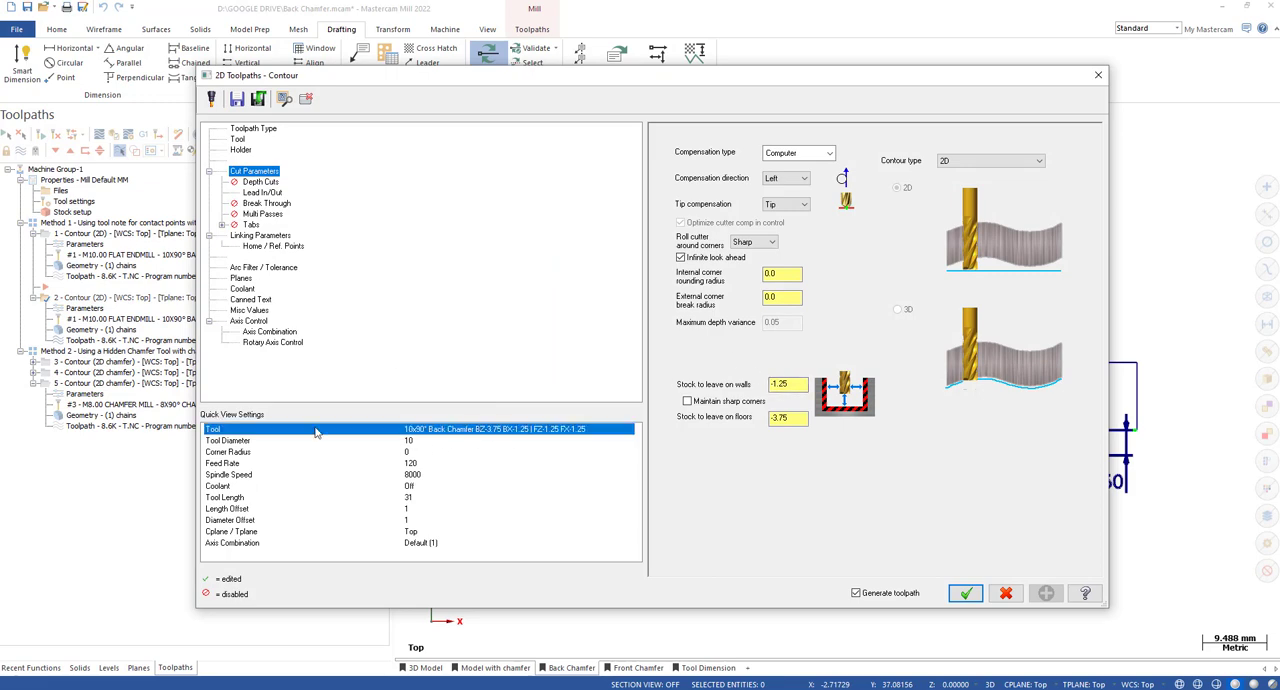
click(467, 451)
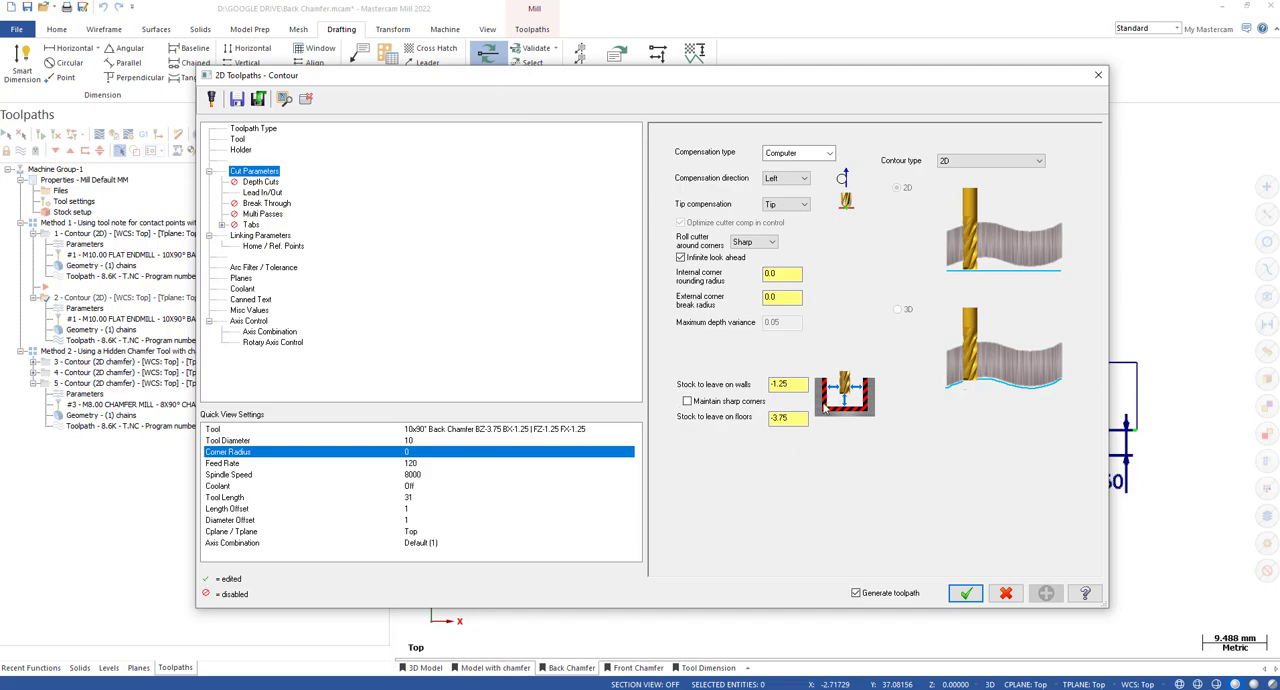
drag(891, 69, 591, 46)
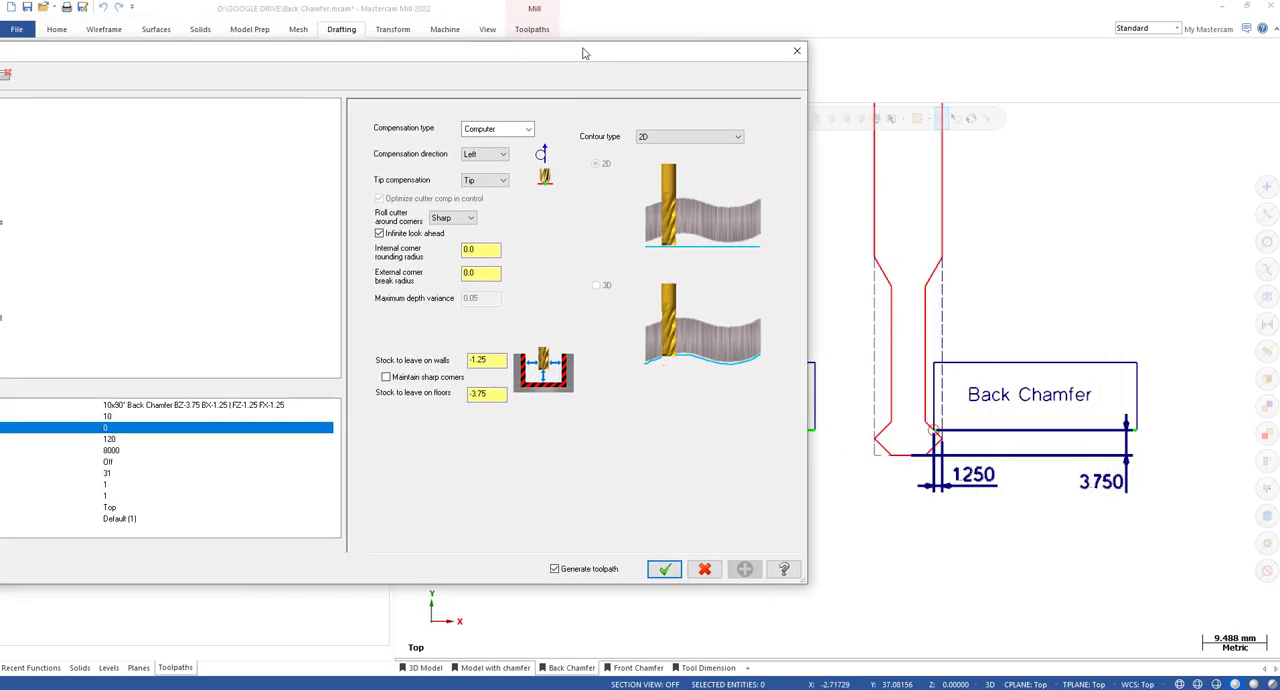
click(501, 395)
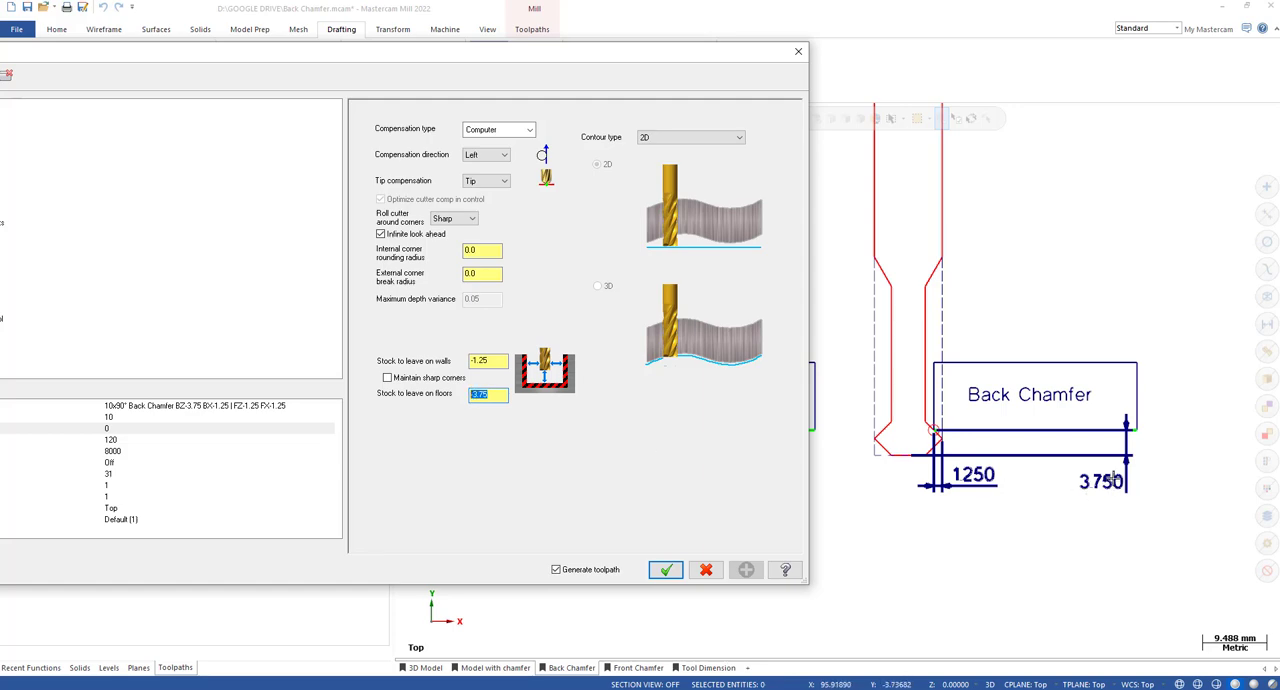
click(480, 361)
click(798, 51)
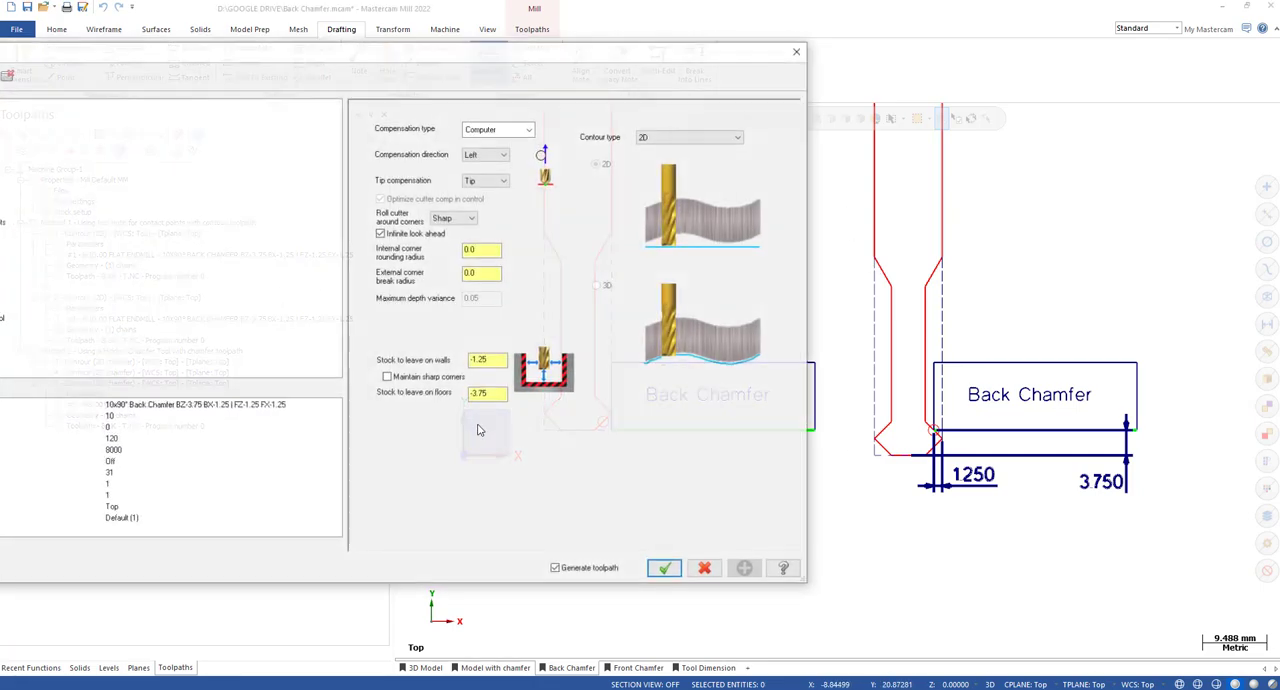
drag(538, 55, 785, 78)
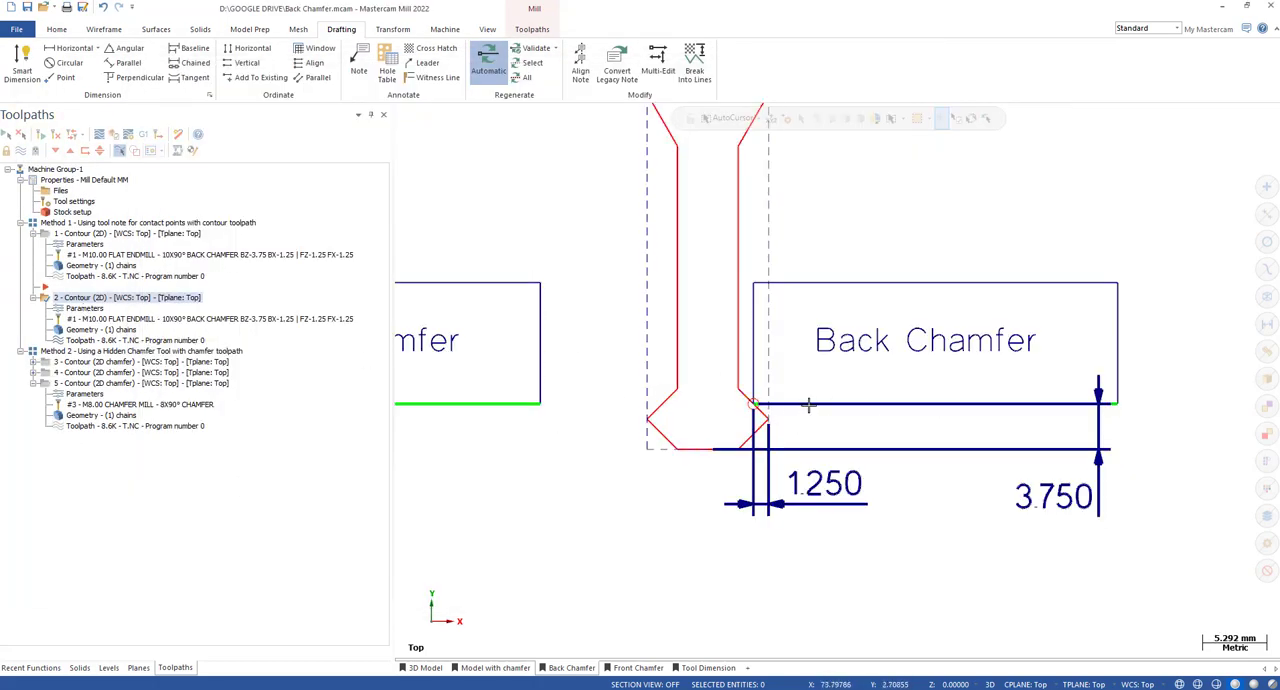
Review the stock to leave on walls in the second contour's cut parameters and accept the toolpath settings.
click(88, 309)
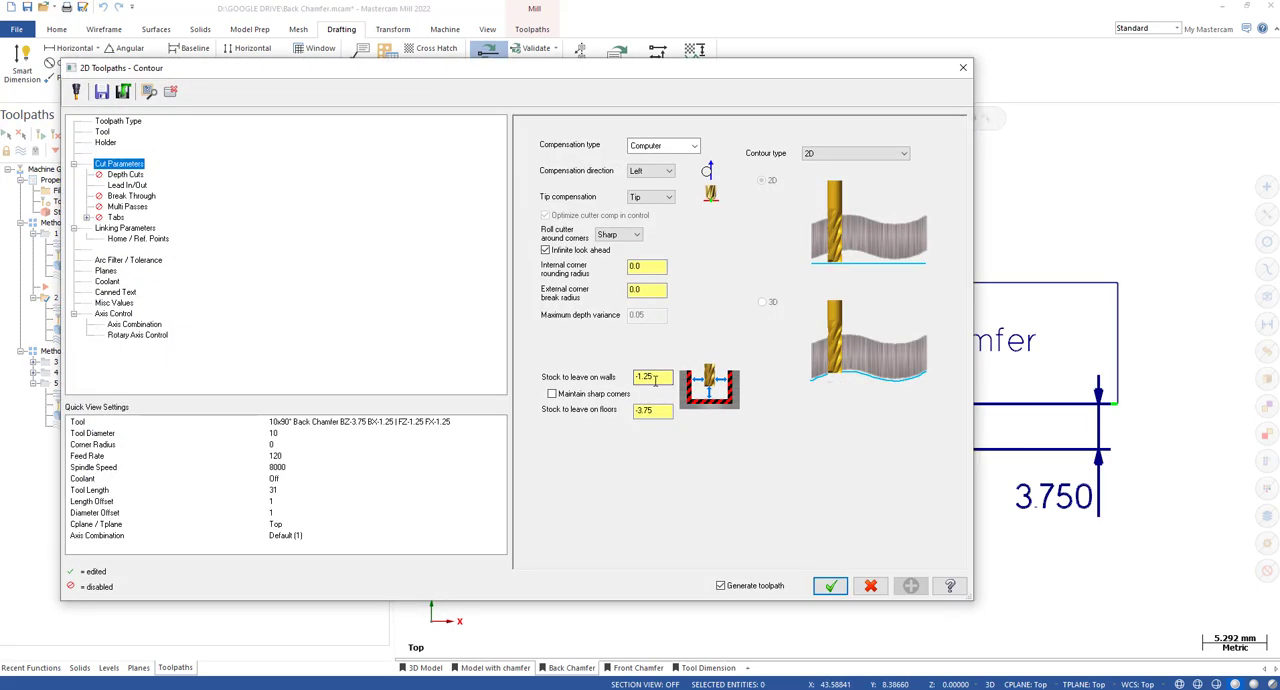
drag(656, 378, 624, 380)
click(647, 377)
click(830, 586)
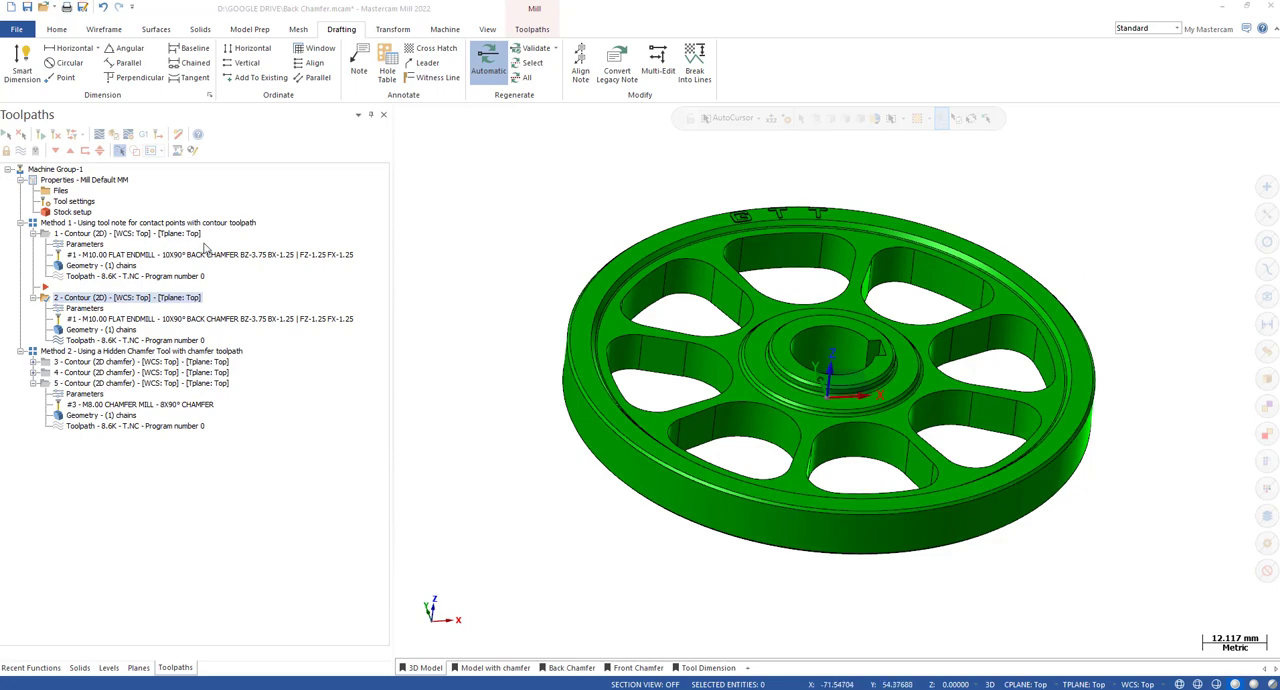
click(33, 233)
click(33, 233)
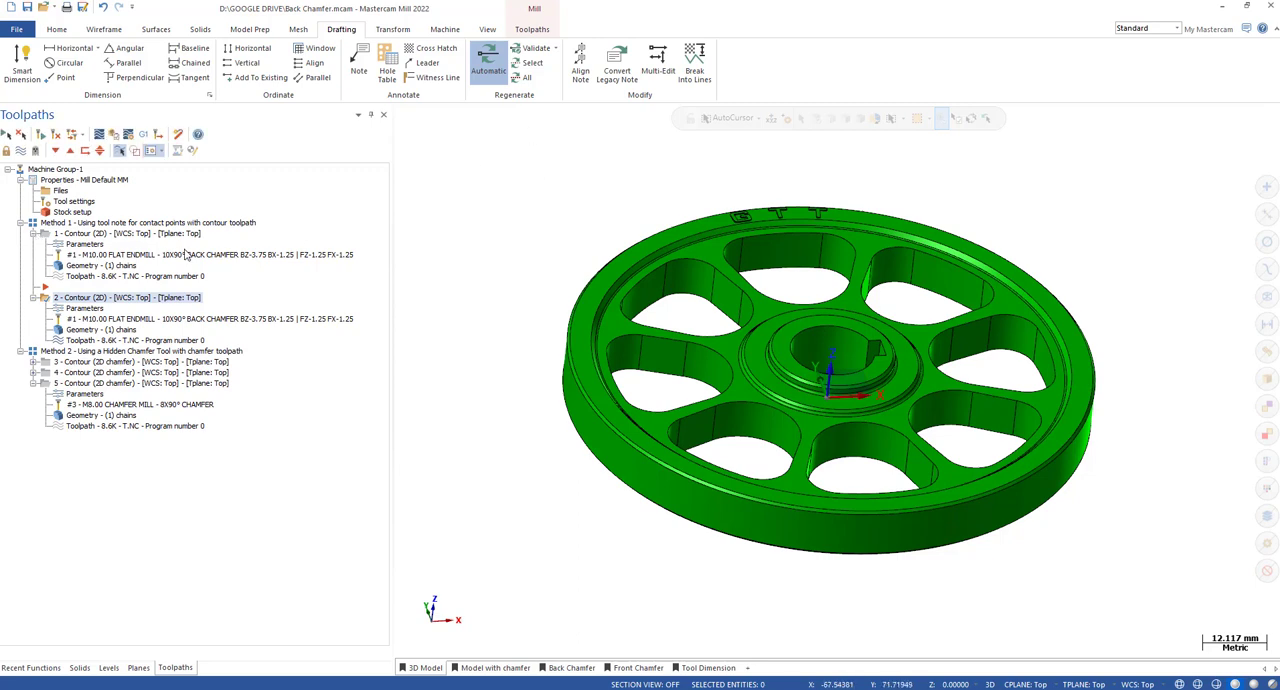
Switch from the 3D Model view to the Tool Profile level by hiding the Part level and viewing the profile from the Top.
click(432, 673)
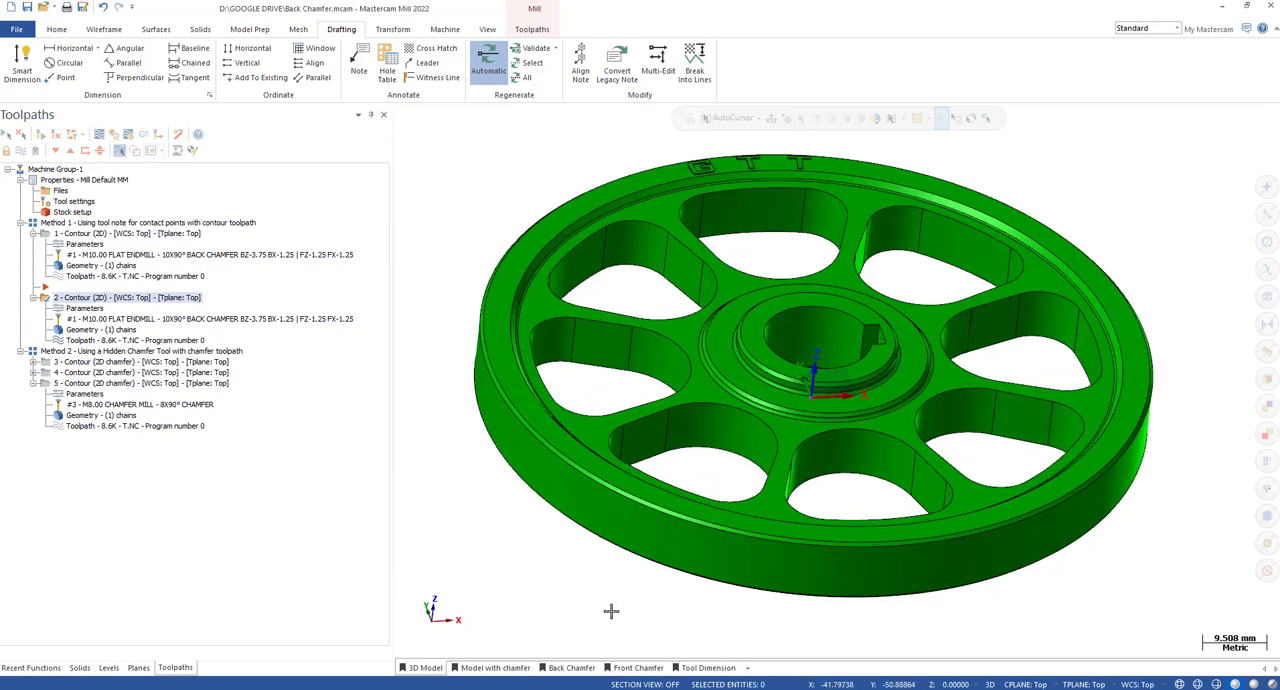
click(137, 668)
click(108, 668)
click(60, 180)
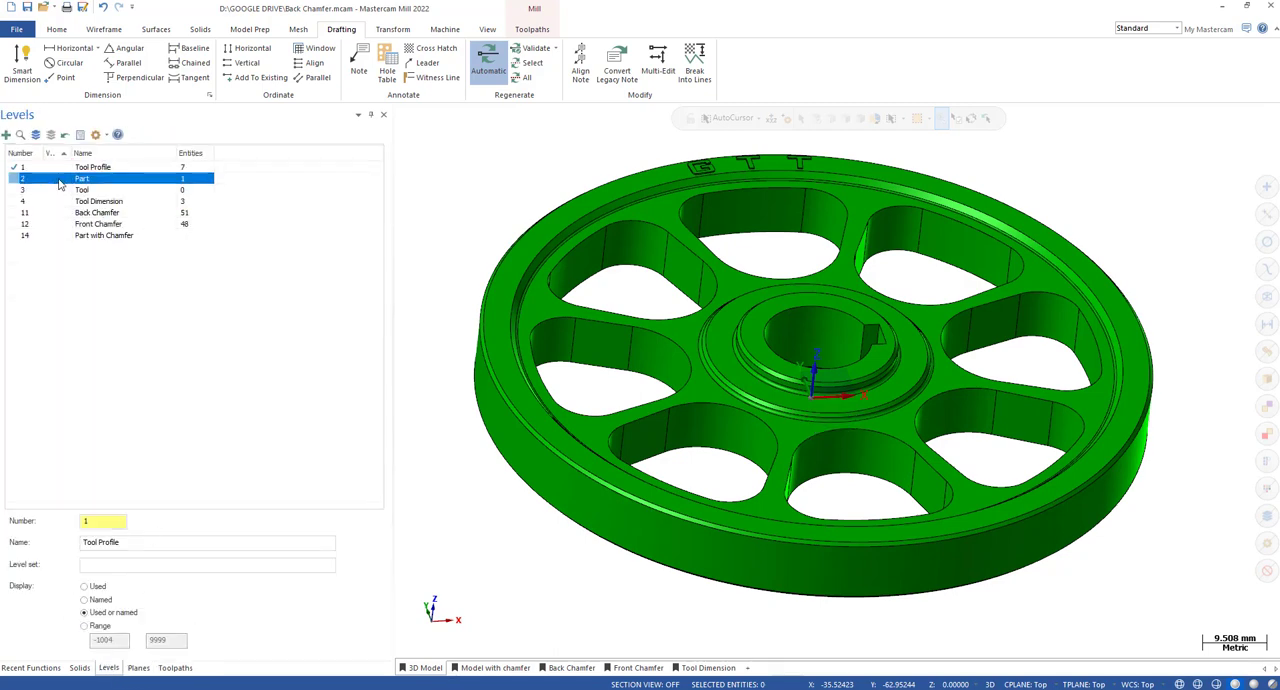
click(55, 170)
key(alt+1)
scroll(894, 497, down, 4)
scroll(706, 385, up, 5)
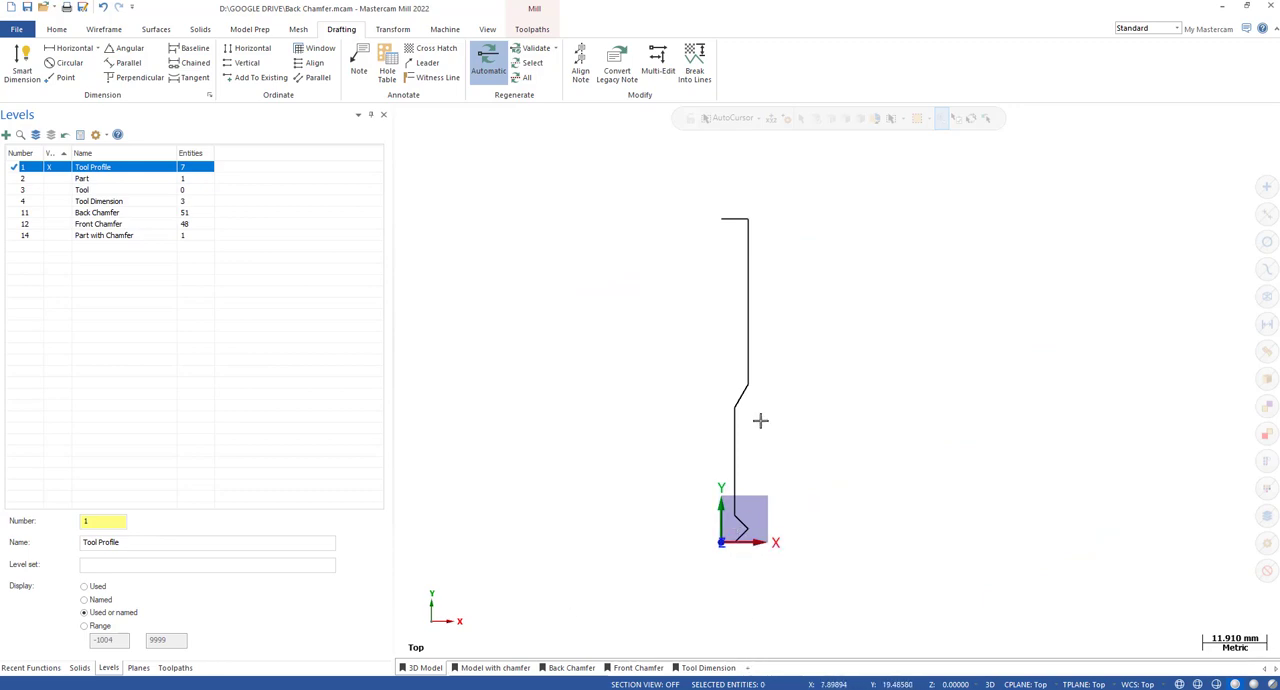
Draw a vertical axis line from the upper end of the tool profile to the origin, and delete that line again.
key(l)
click(722, 219)
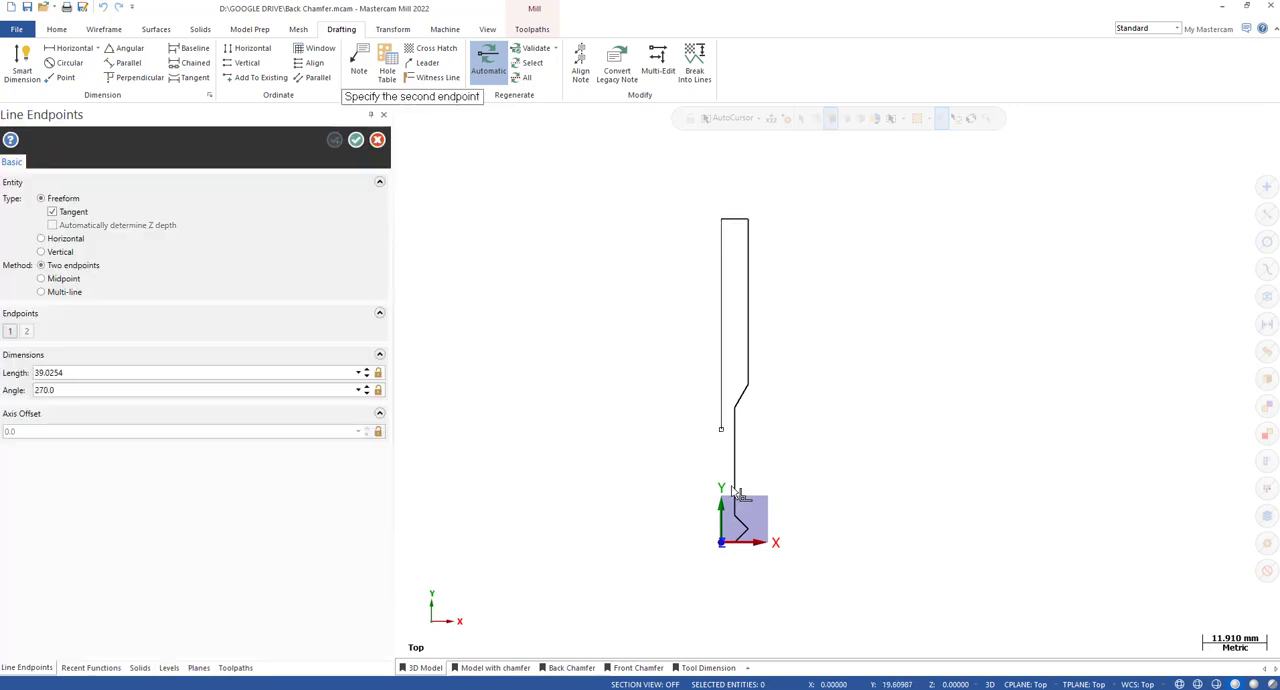
click(721, 542)
key(Escape)
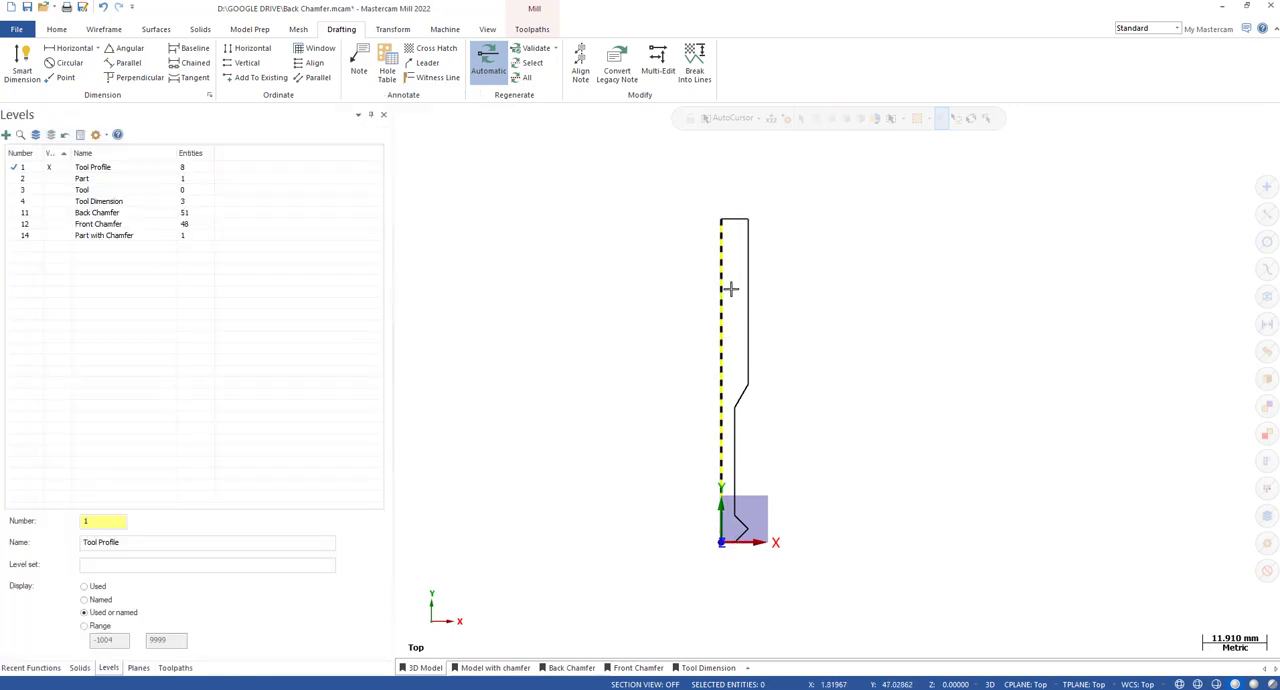
click(724, 289)
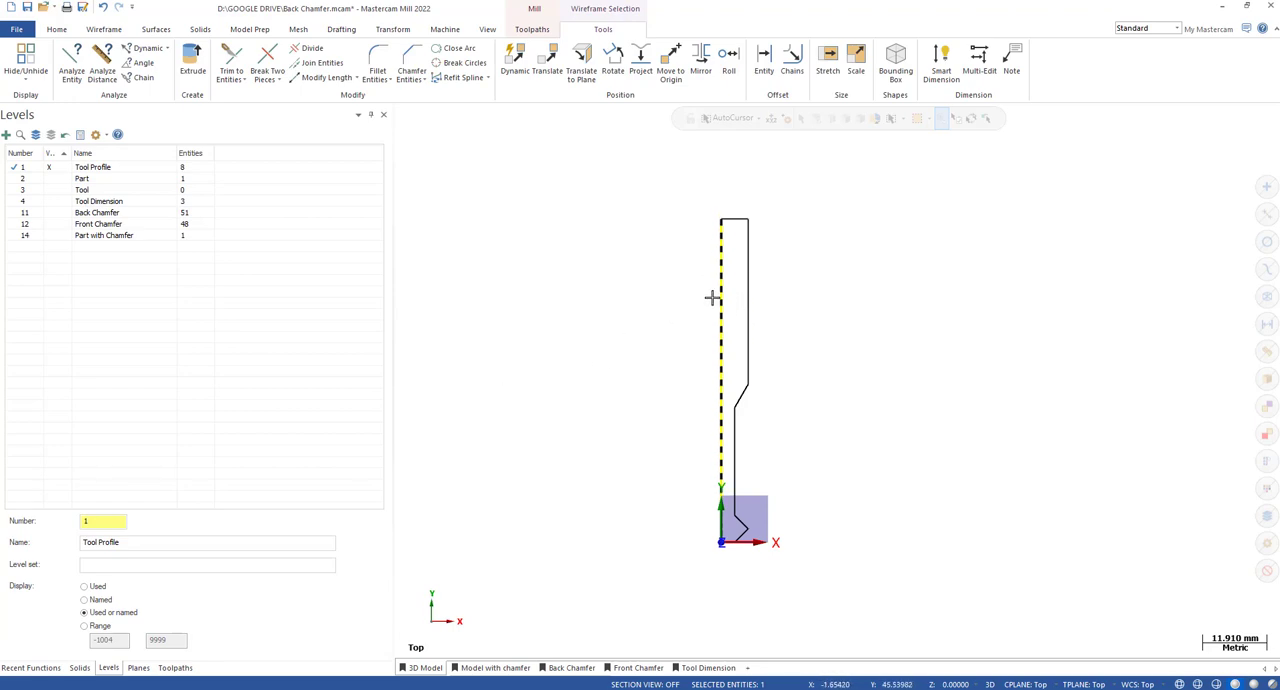
key(Delete)
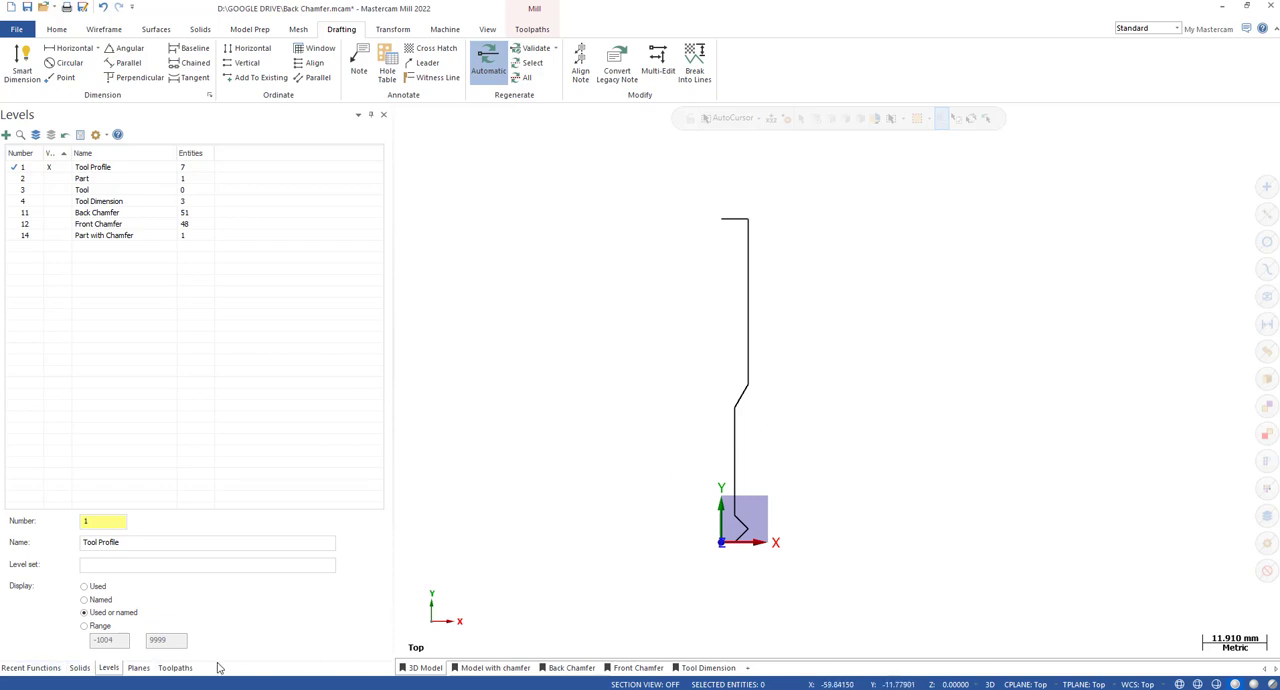
Create a new flat endmill in the tool manager for Machine Group-1.
click(522, 30)
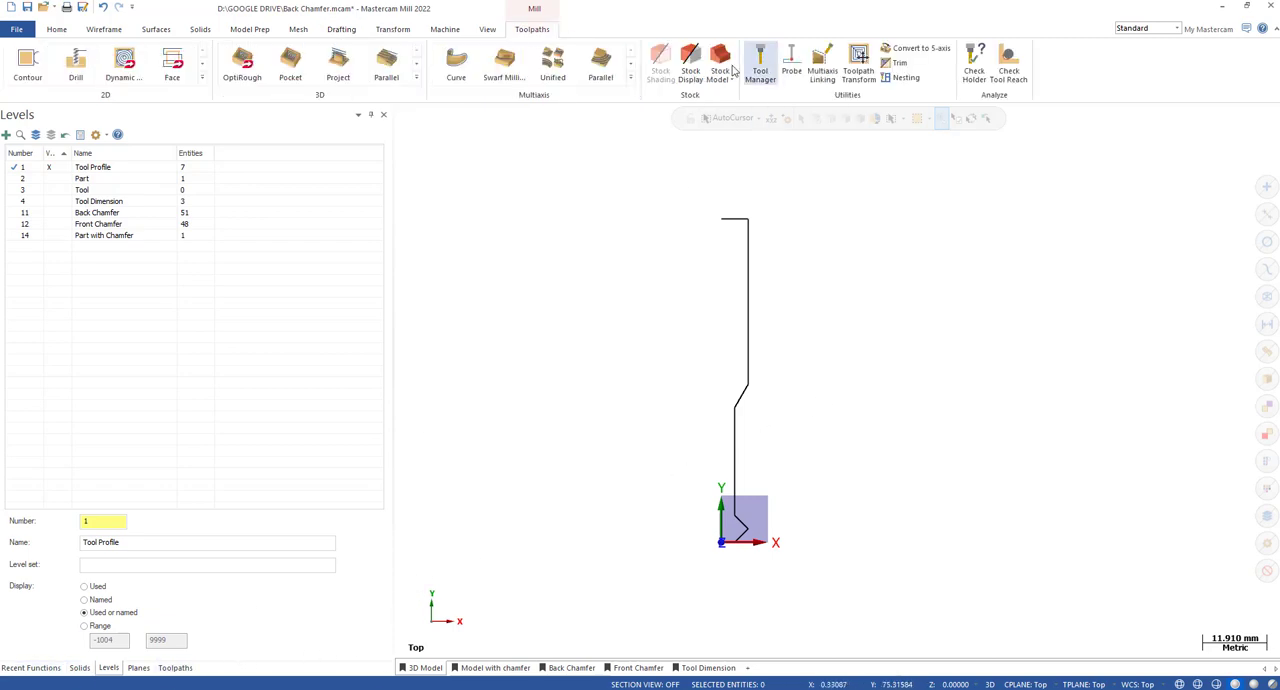
click(762, 62)
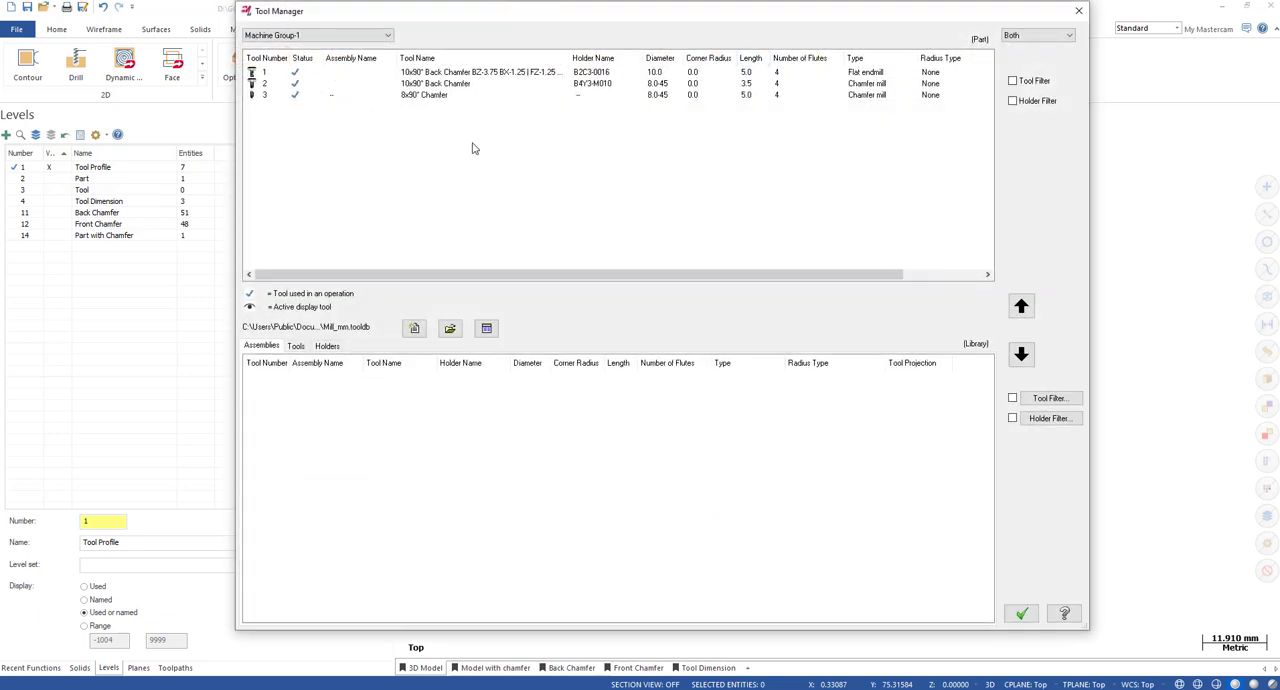
right_click(388, 138)
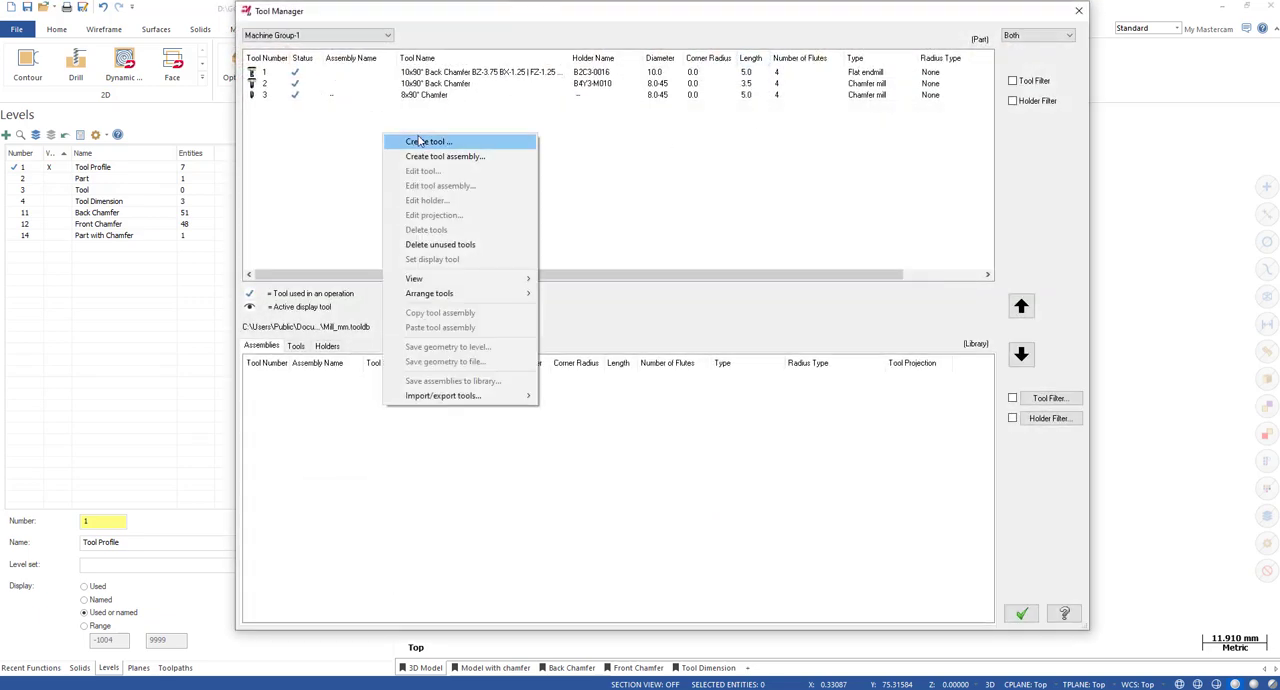
click(453, 146)
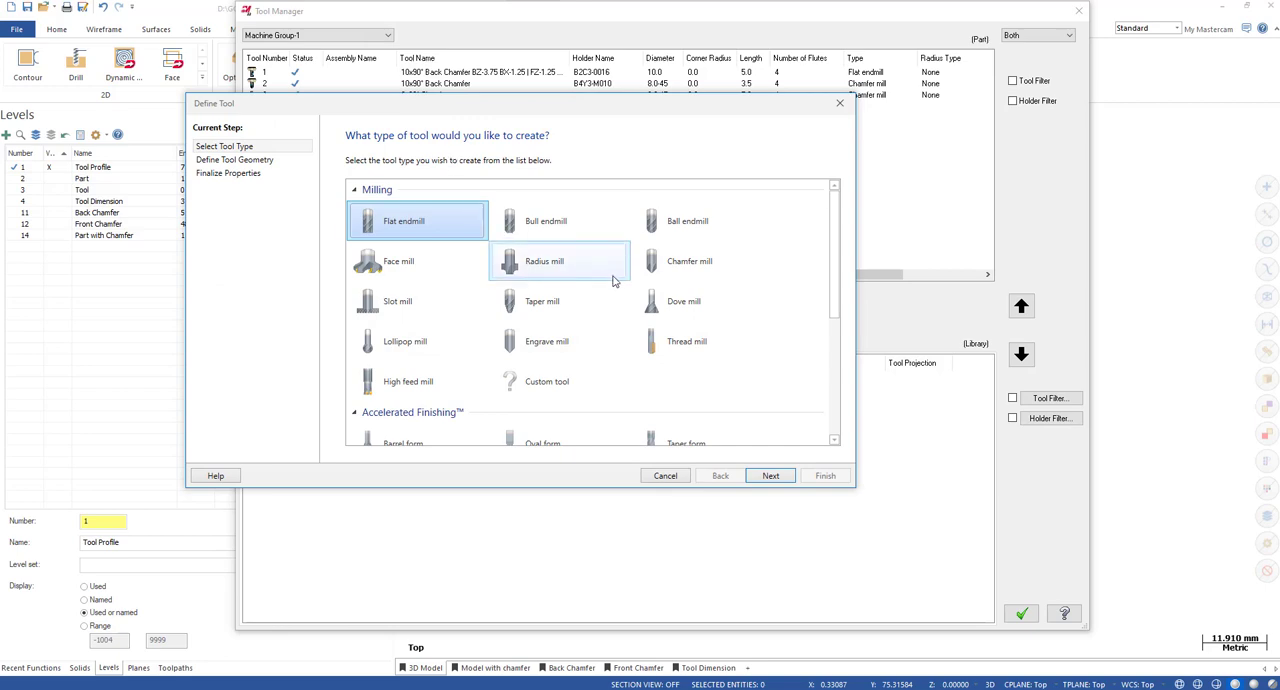
mouse_move(840, 237)
mouse_down()
mouse_move(856, 385)
mouse_move(847, 222)
mouse_up()
drag(646, 115, 895, 170)
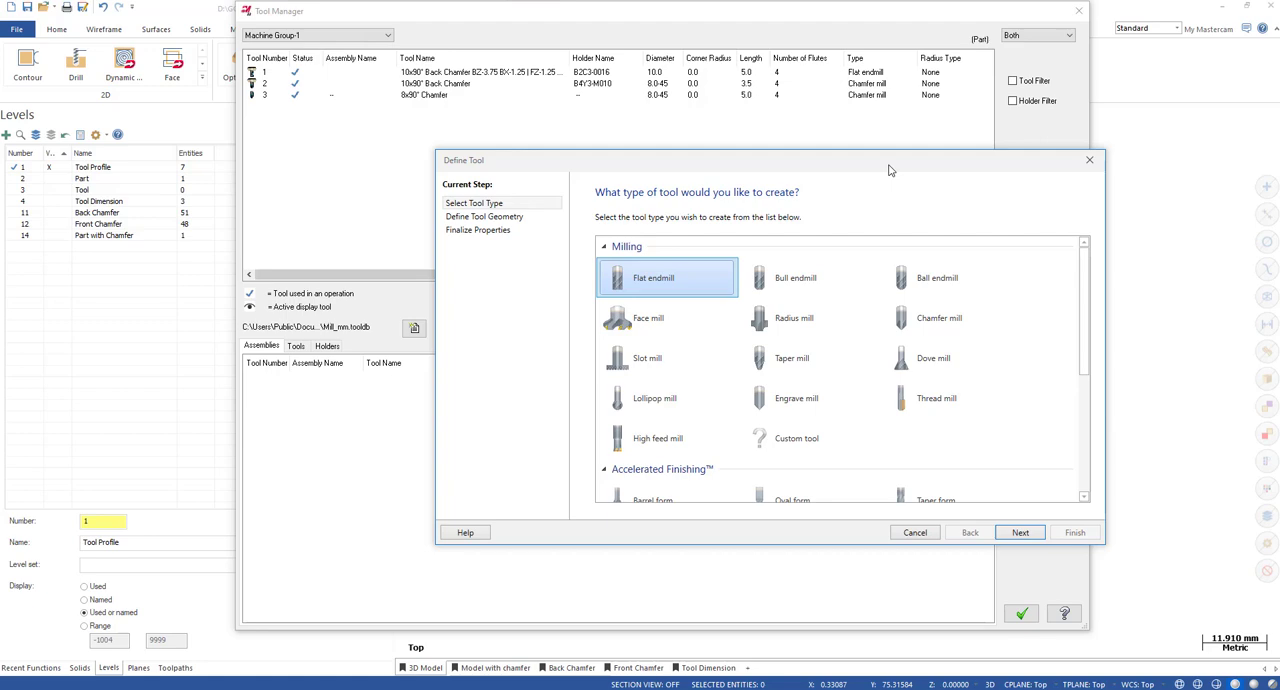
double_click(663, 281)
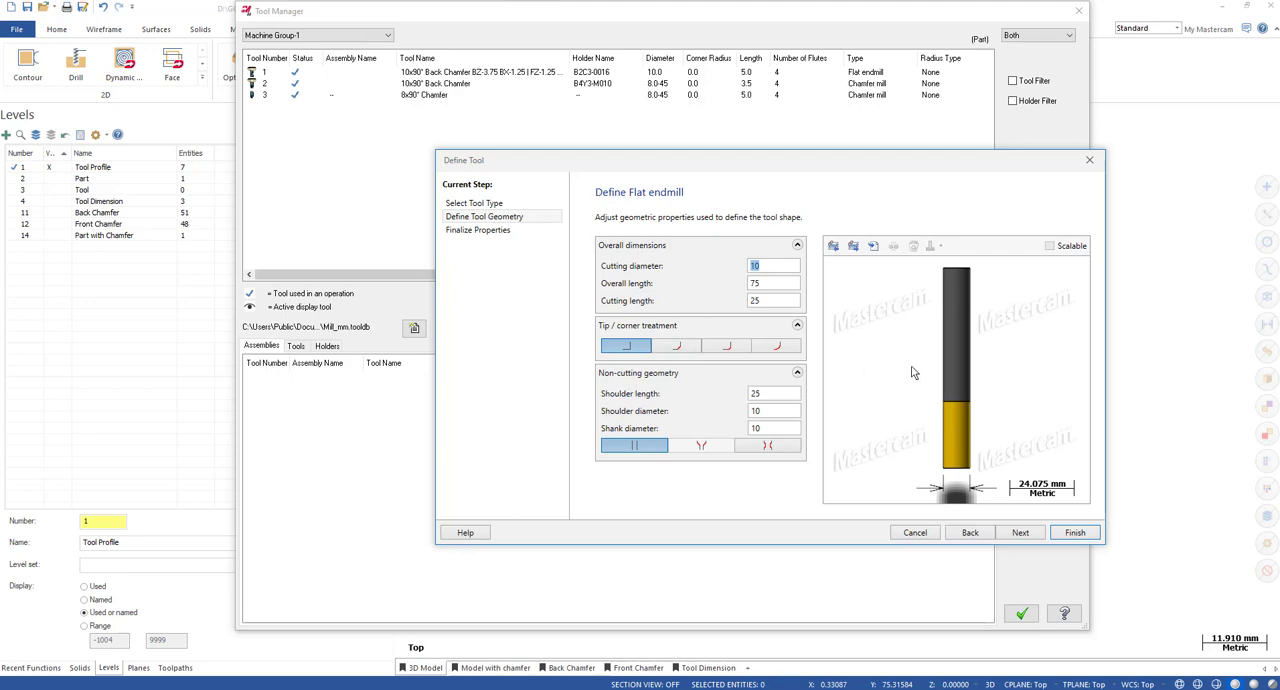
Import and link the endmill's custom geometry from the Tool Profile level, and set its tip treatment to a square corner.
click(833, 247)
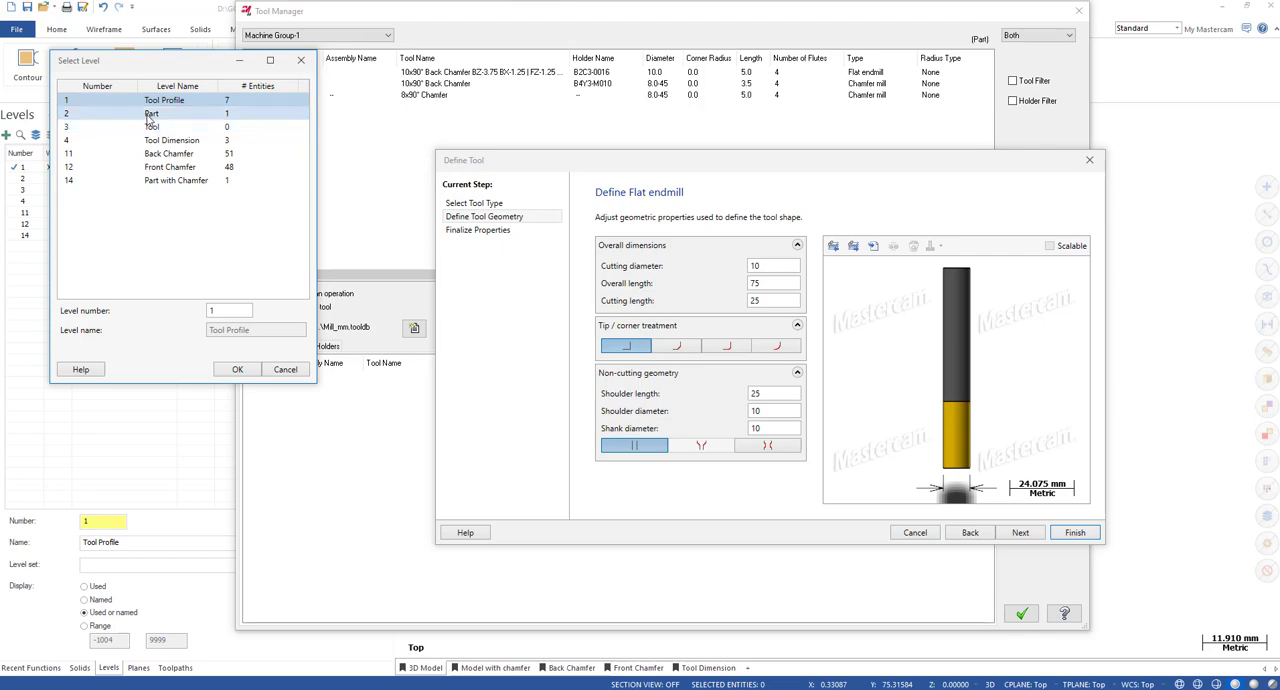
click(230, 370)
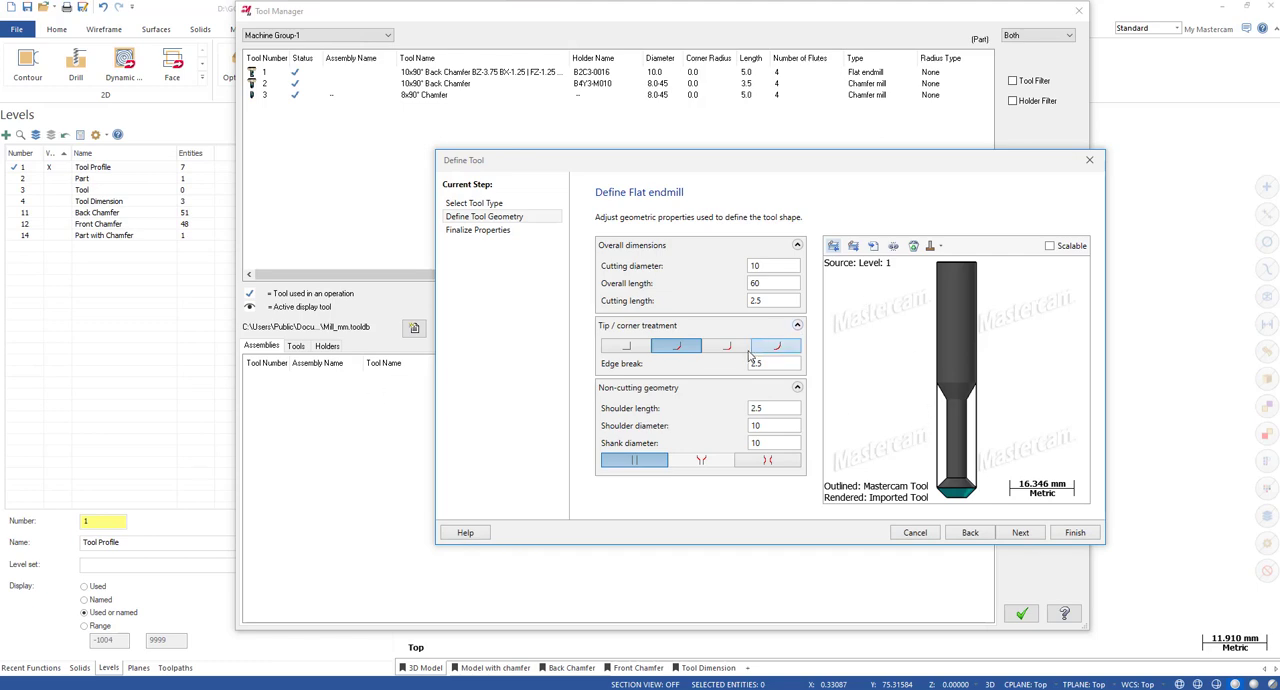
click(627, 350)
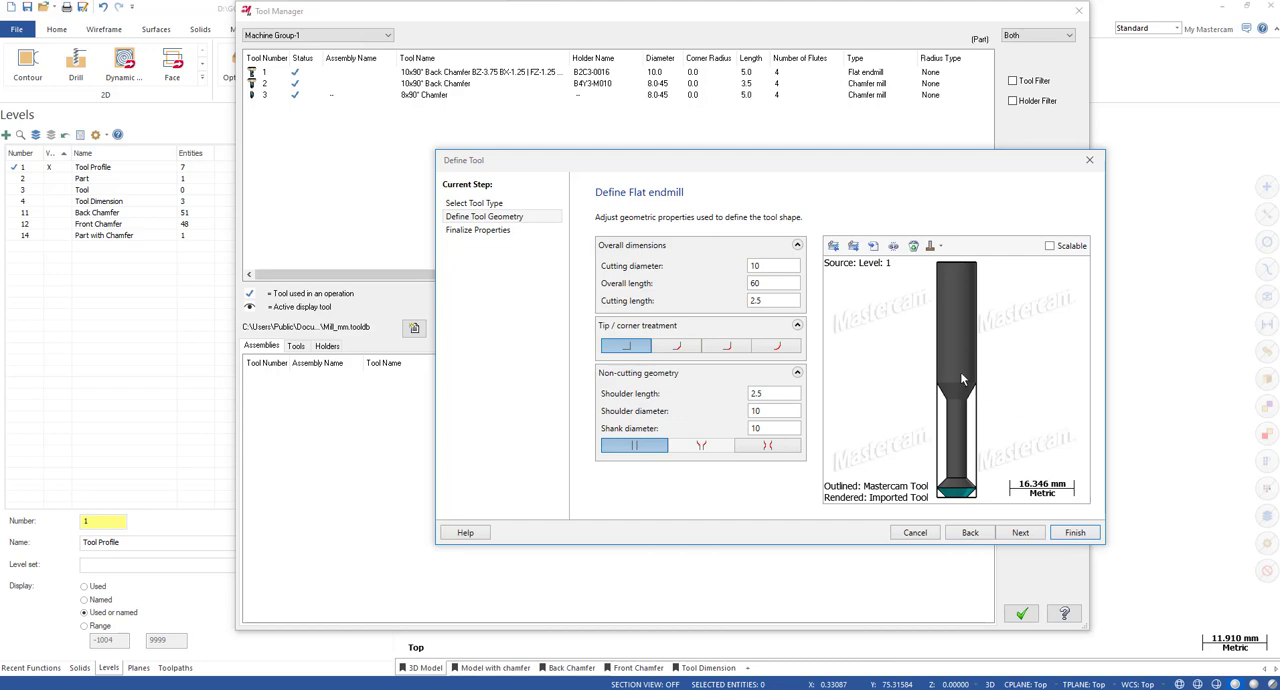
Compare the rendered Mastercam tool with the rendered imported tool in the new endmill's preview.
scroll(955, 452, up, 2)
scroll(955, 452, down, 2)
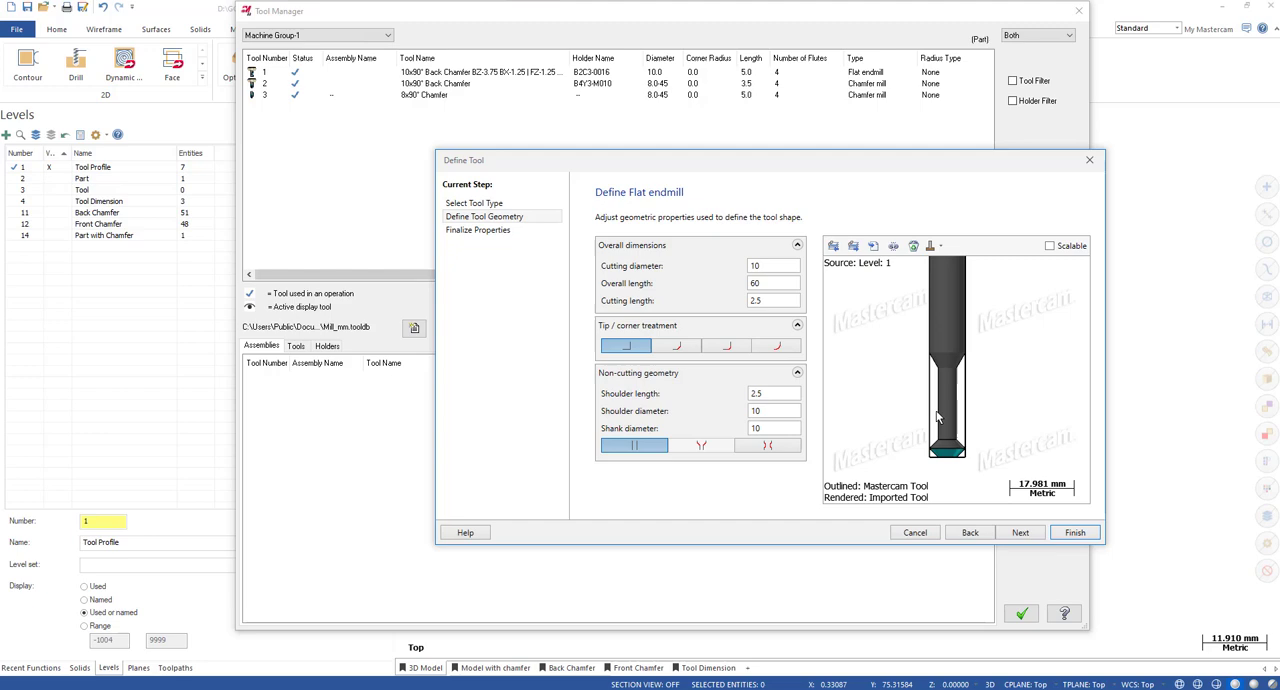
click(937, 245)
click(985, 265)
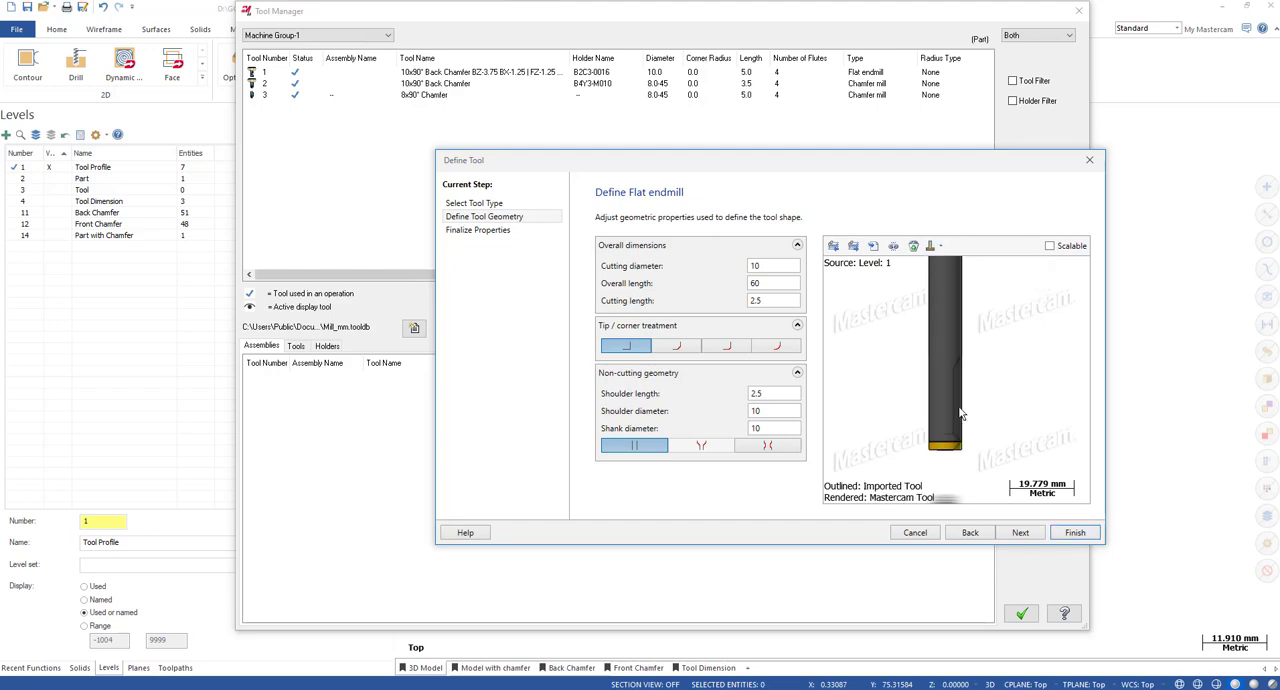
scroll(963, 412, up, 2)
scroll(952, 402, down, 1)
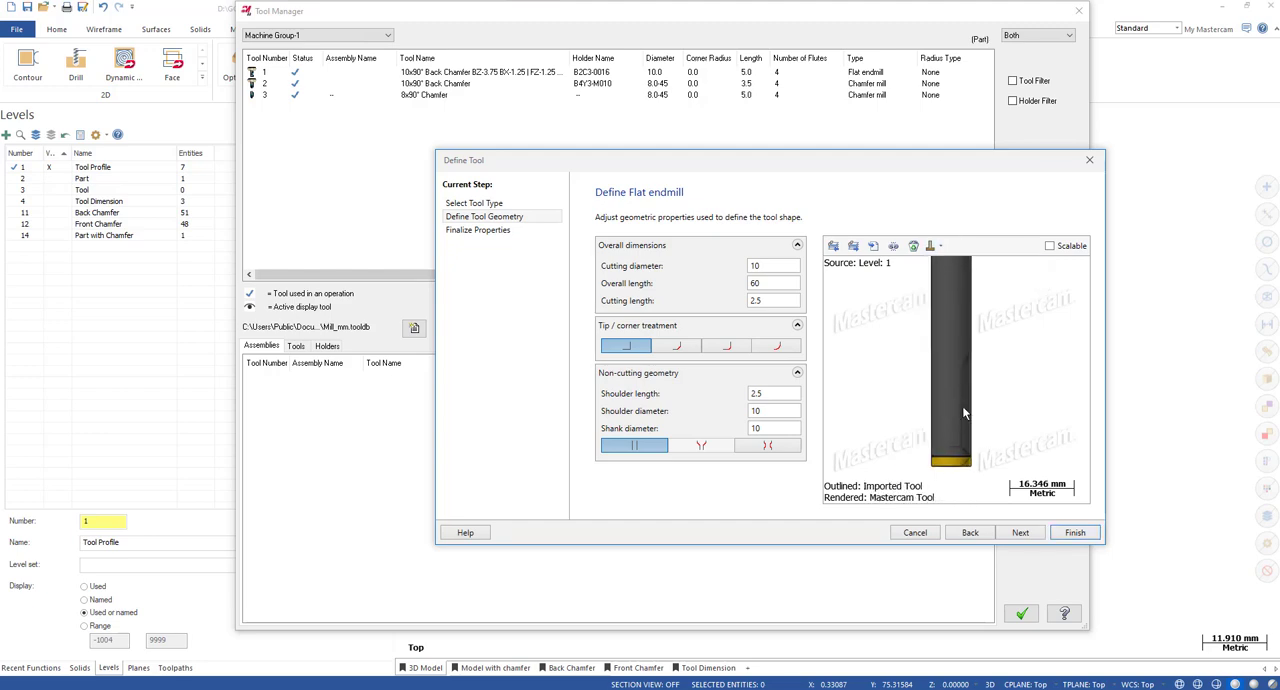
click(937, 245)
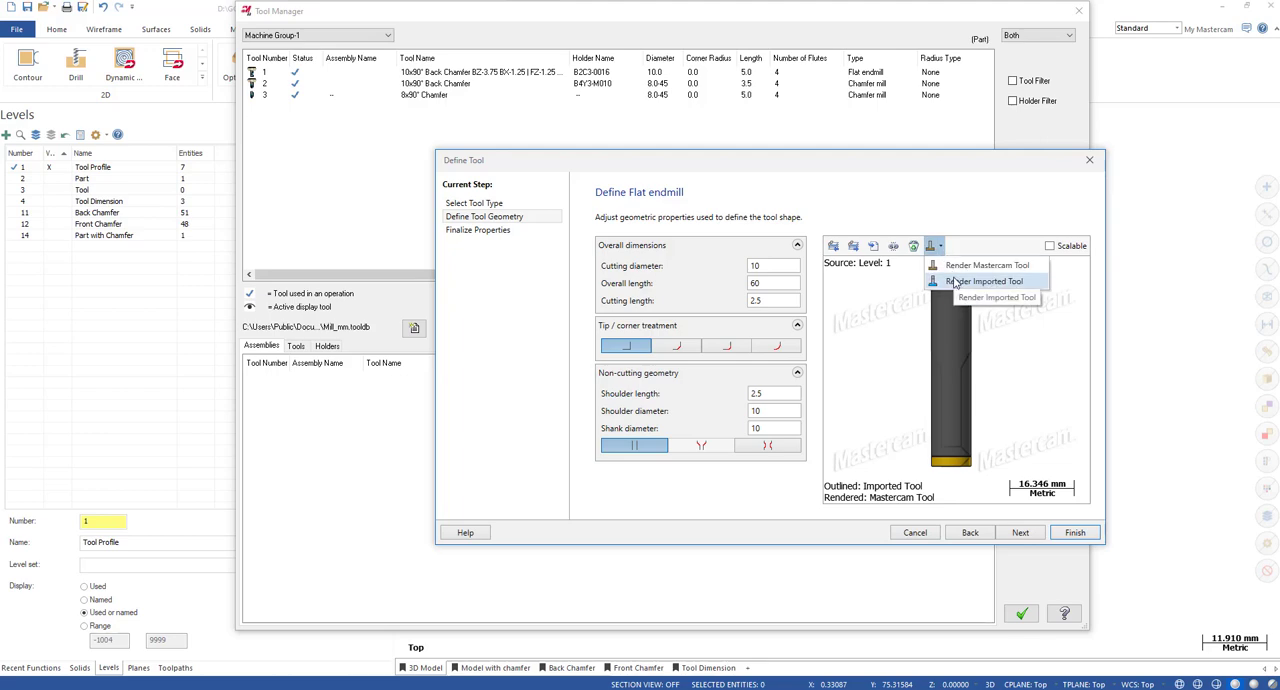
click(954, 282)
scroll(965, 400, down, 1)
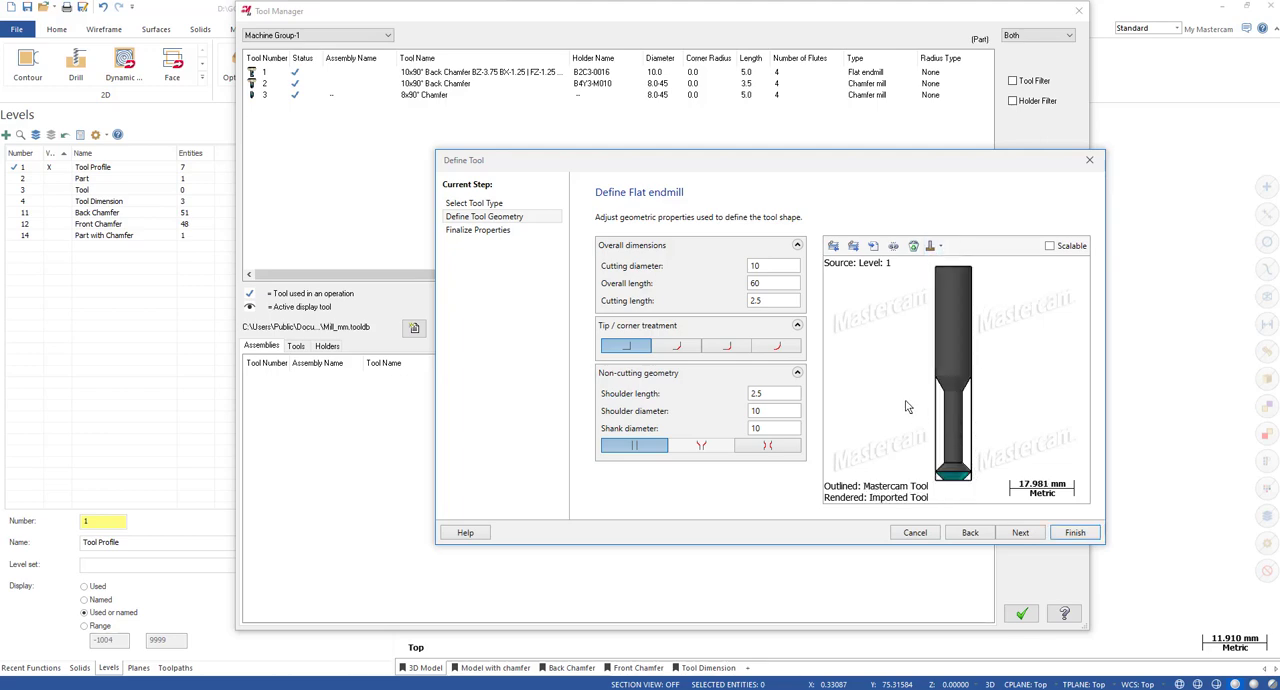
Go over the new endmill's dimensions and set its cutting length to 5 mm.
mouse_move(766, 266)
mouse_down()
mouse_move(741, 270)
mouse_move(746, 284)
mouse_move(752, 262)
mouse_move(746, 284)
mouse_move(737, 265)
mouse_move(750, 285)
mouse_up()
click(758, 300)
drag(778, 393, 740, 395)
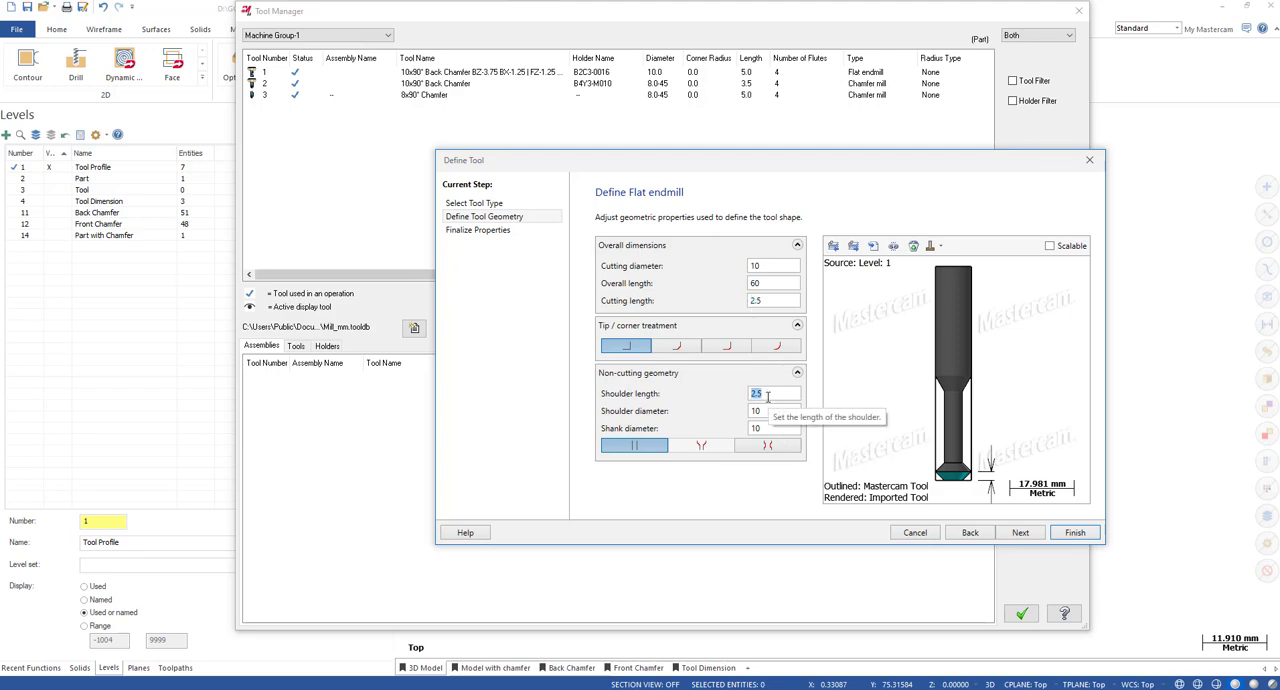
drag(762, 301, 730, 303)
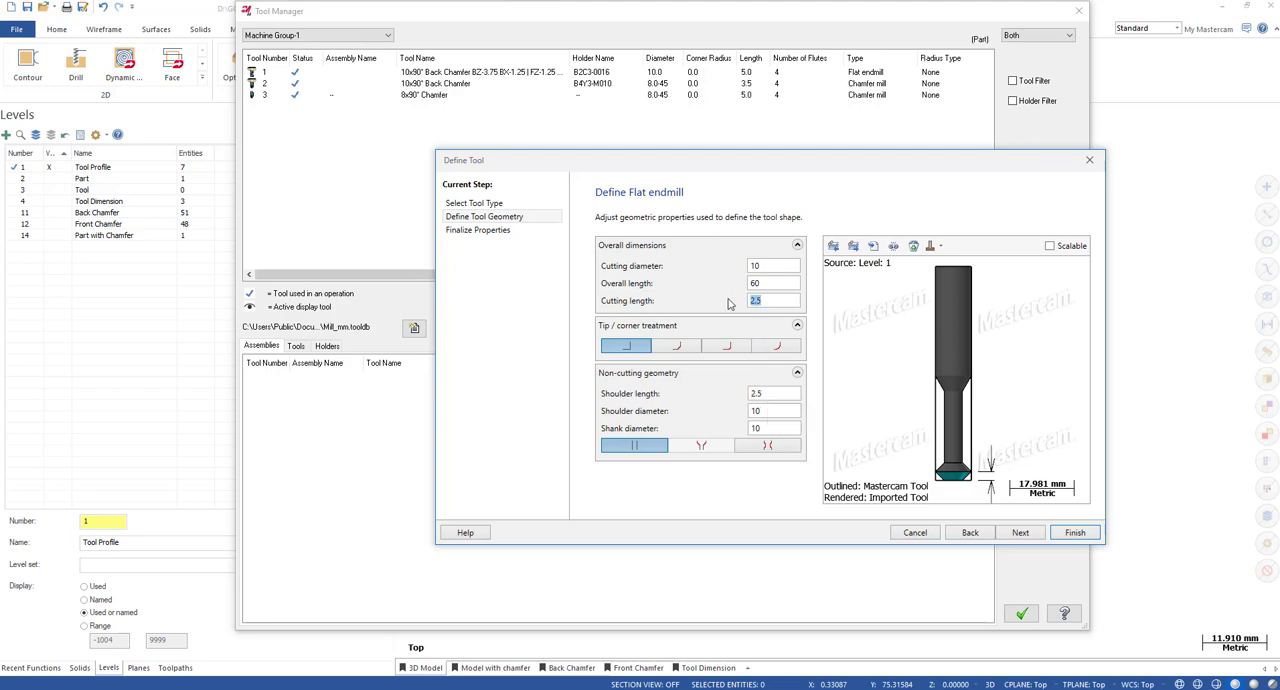
text(5)
double_click(774, 394)
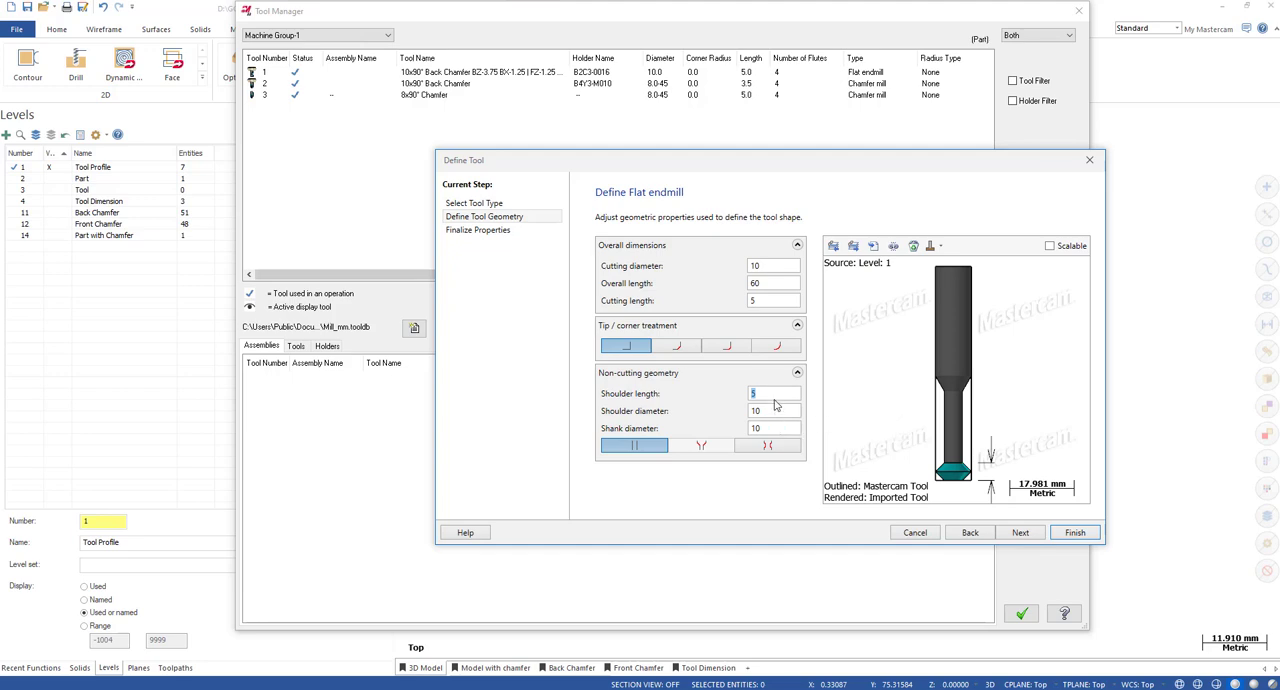
Review the new endmill's plunge rate and name in its final properties, and discard the tool without saving.
click(462, 232)
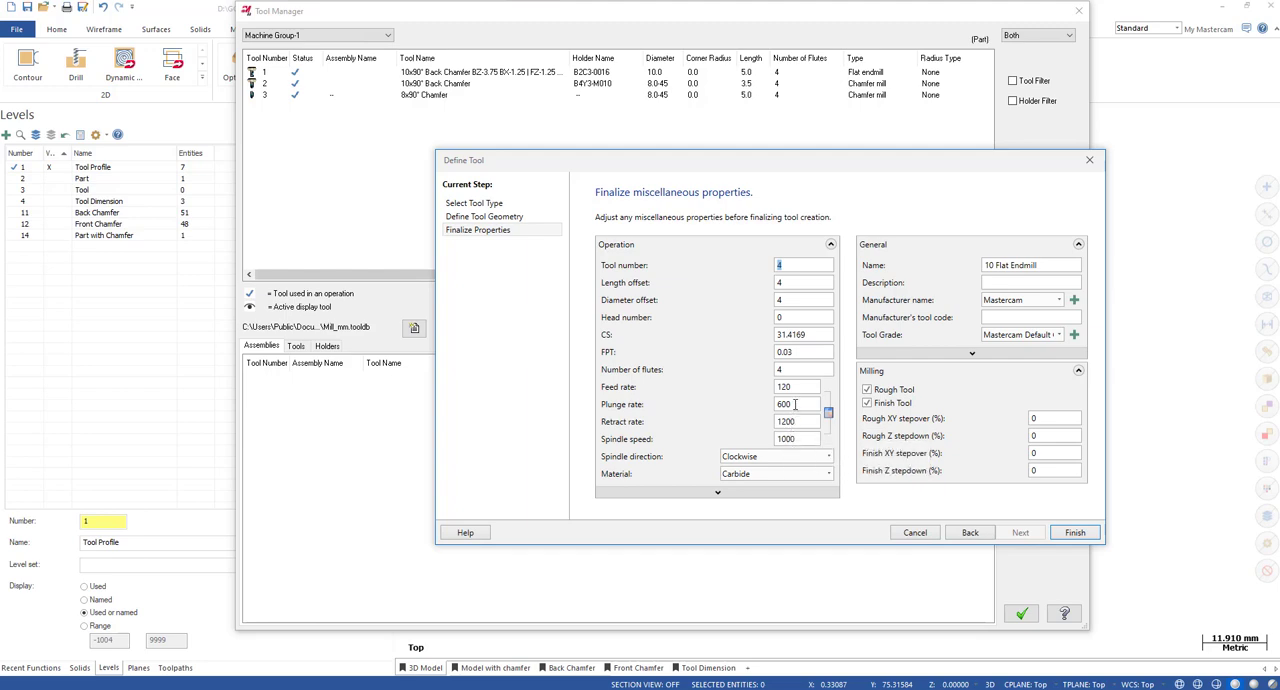
click(778, 405)
click(1051, 264)
click(1089, 160)
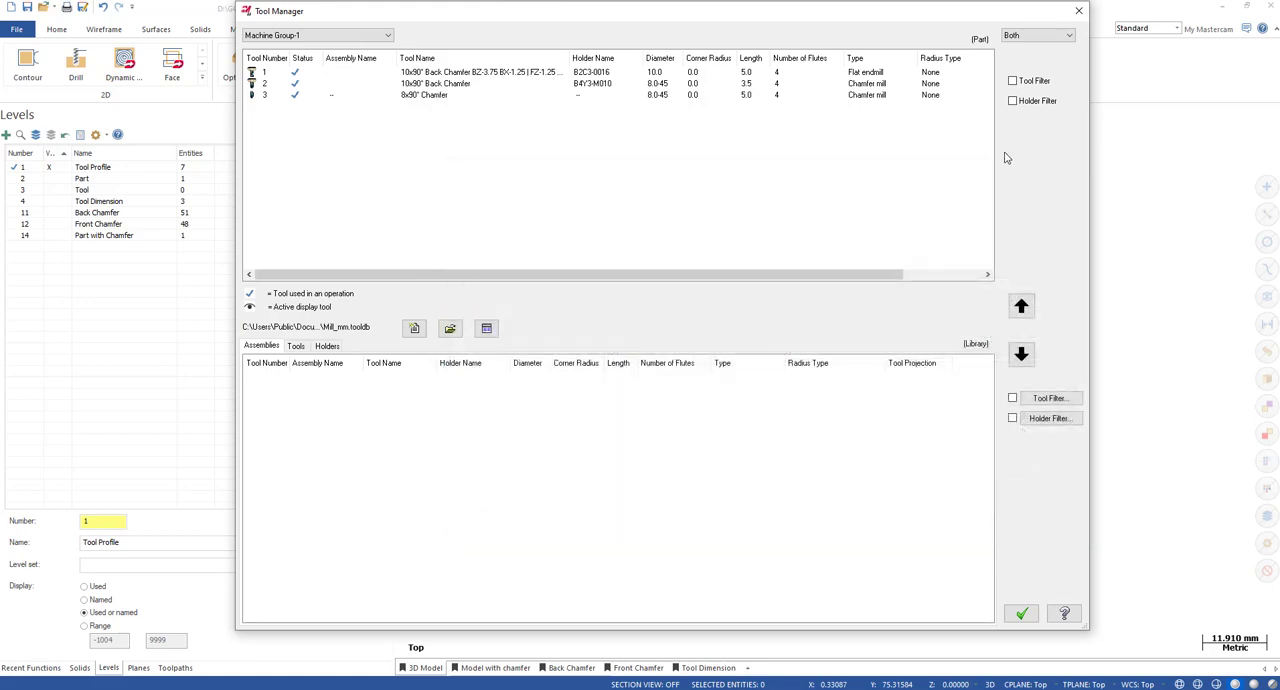
click(1078, 10)
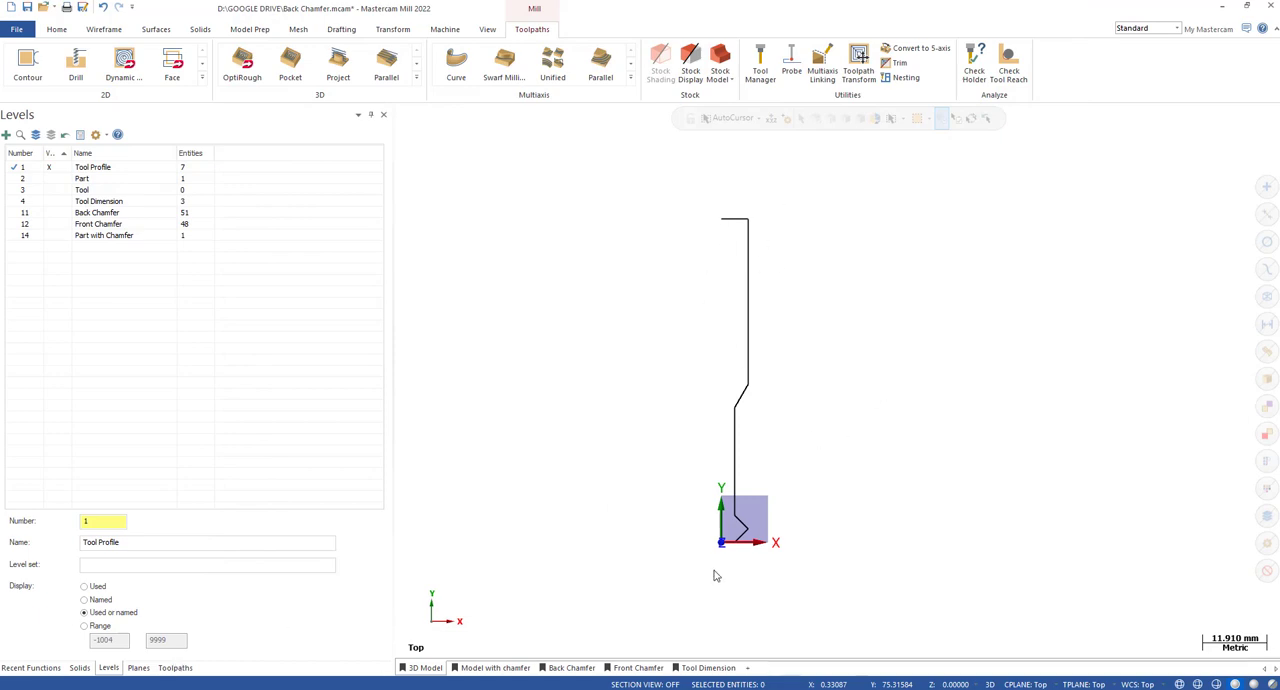
Compare the first contour's wall and floor stock-to-leave values with the offsets in its tool name, and leave its parameters unchanged.
click(175, 667)
scroll(859, 280, down, 1)
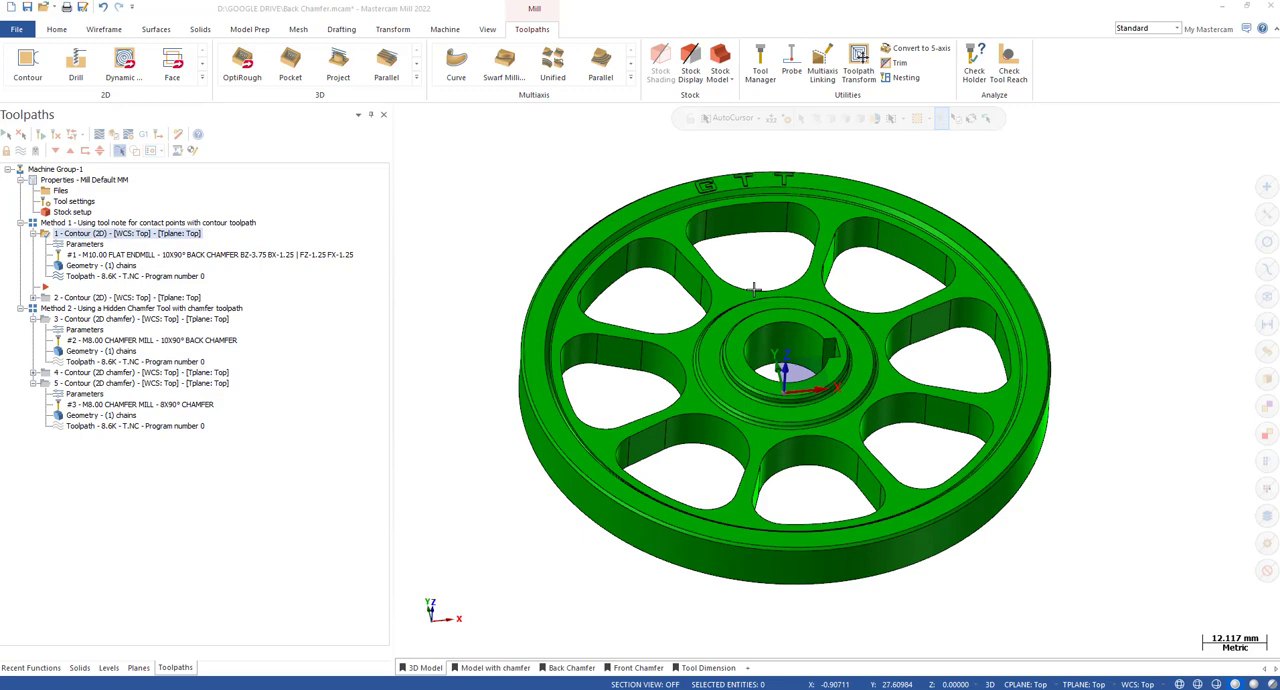
click(84, 245)
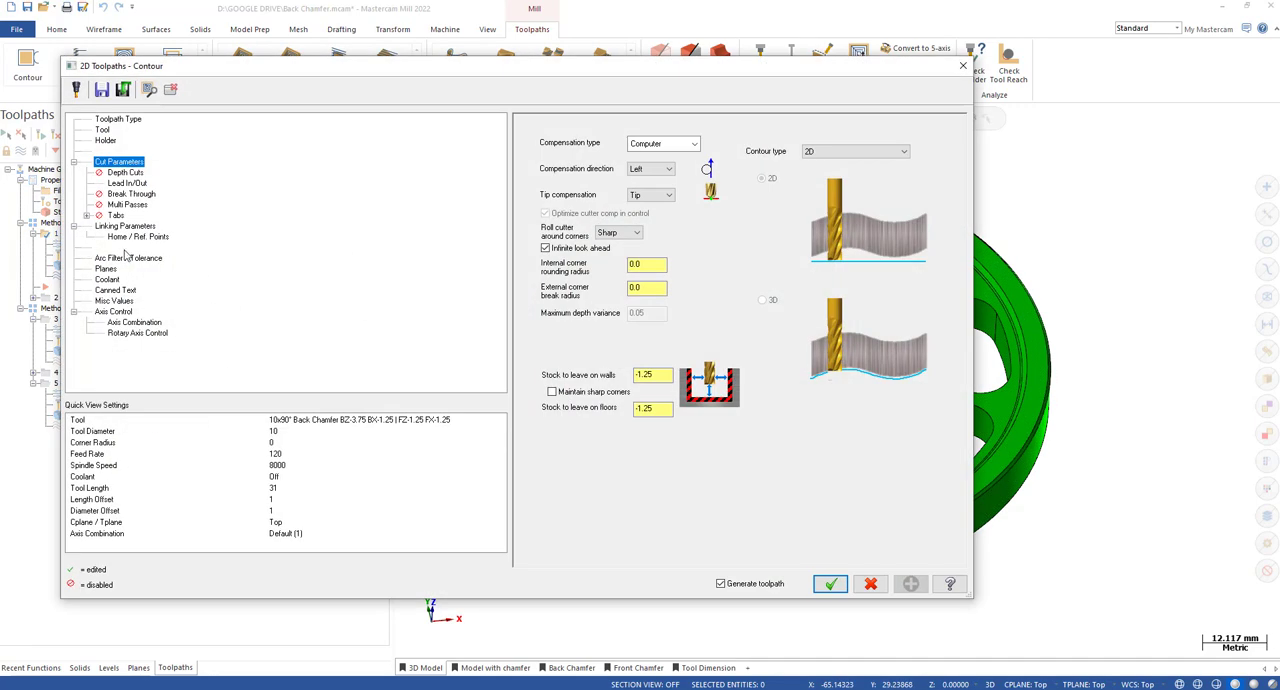
click(449, 423)
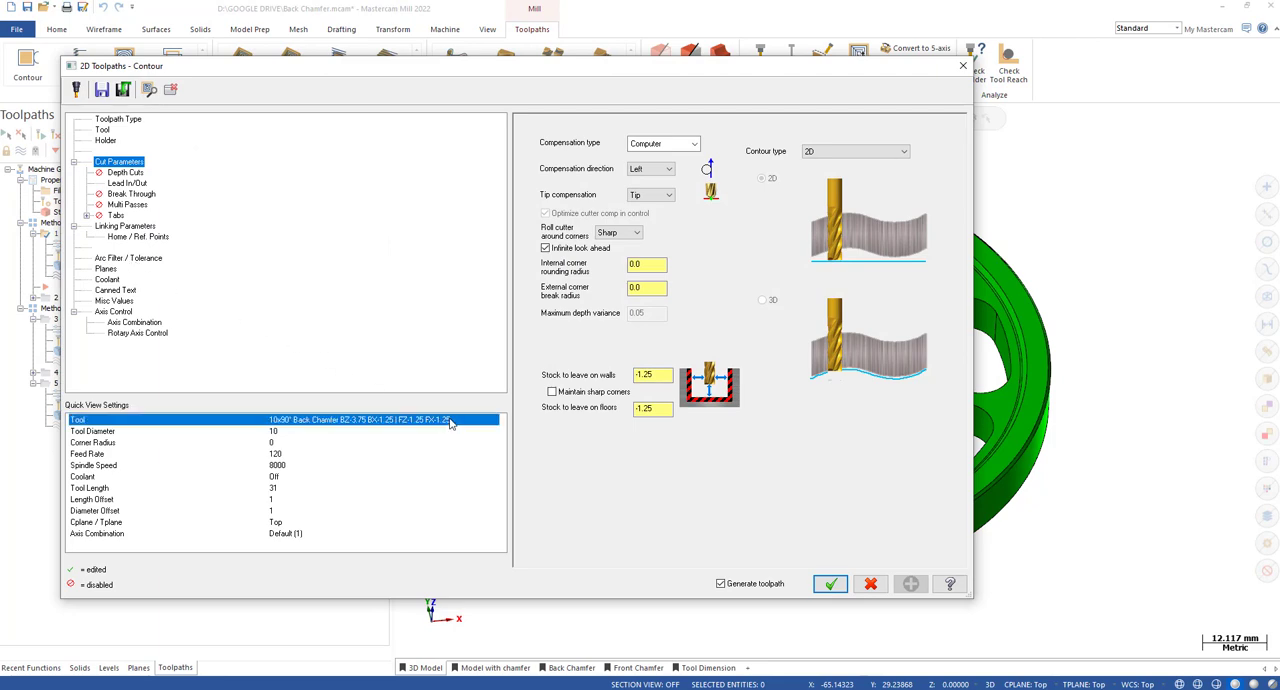
drag(668, 376, 640, 409)
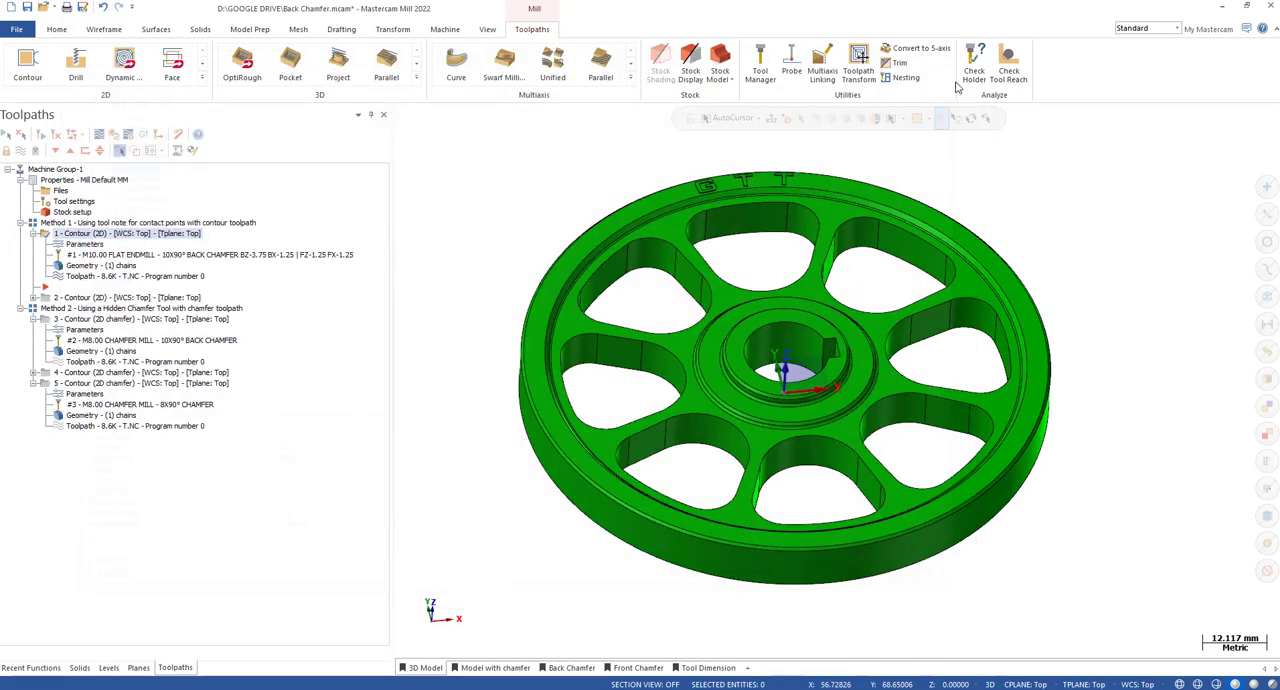
click(963, 65)
Inspect the imported geometry of the first contour's 10x90° back chamfer flat endmill and close its definition.
click(193, 255)
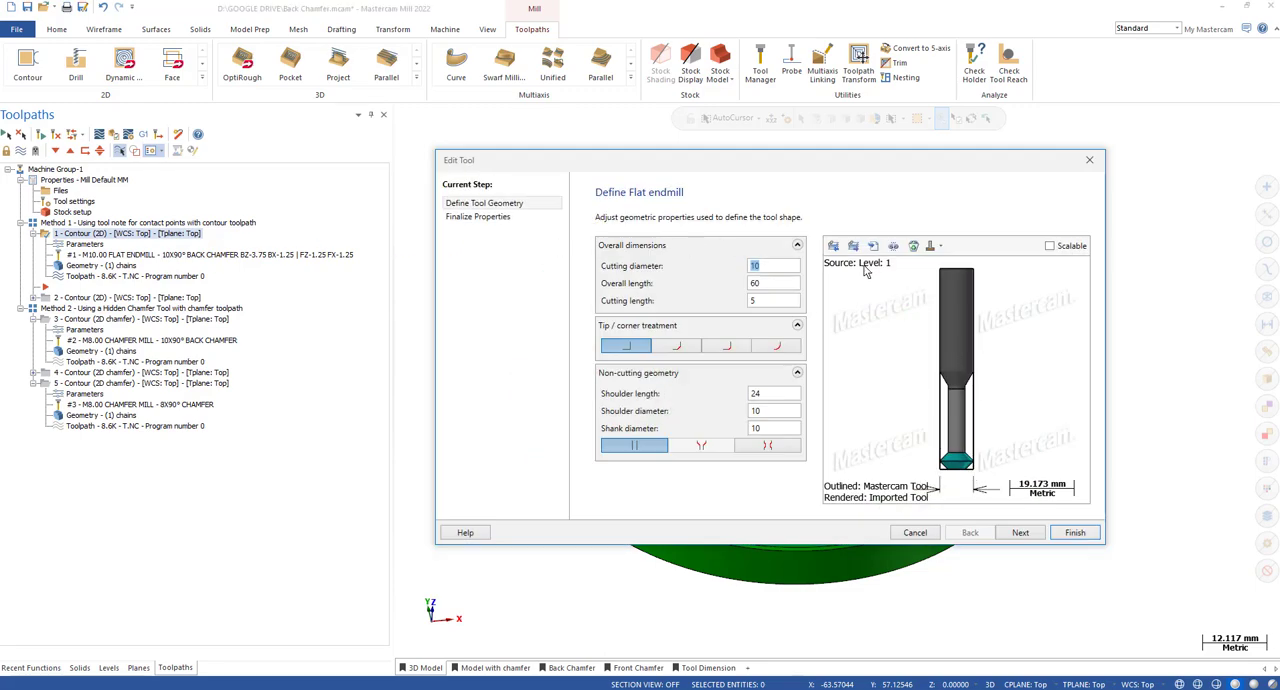
scroll(1036, 390, up, 2)
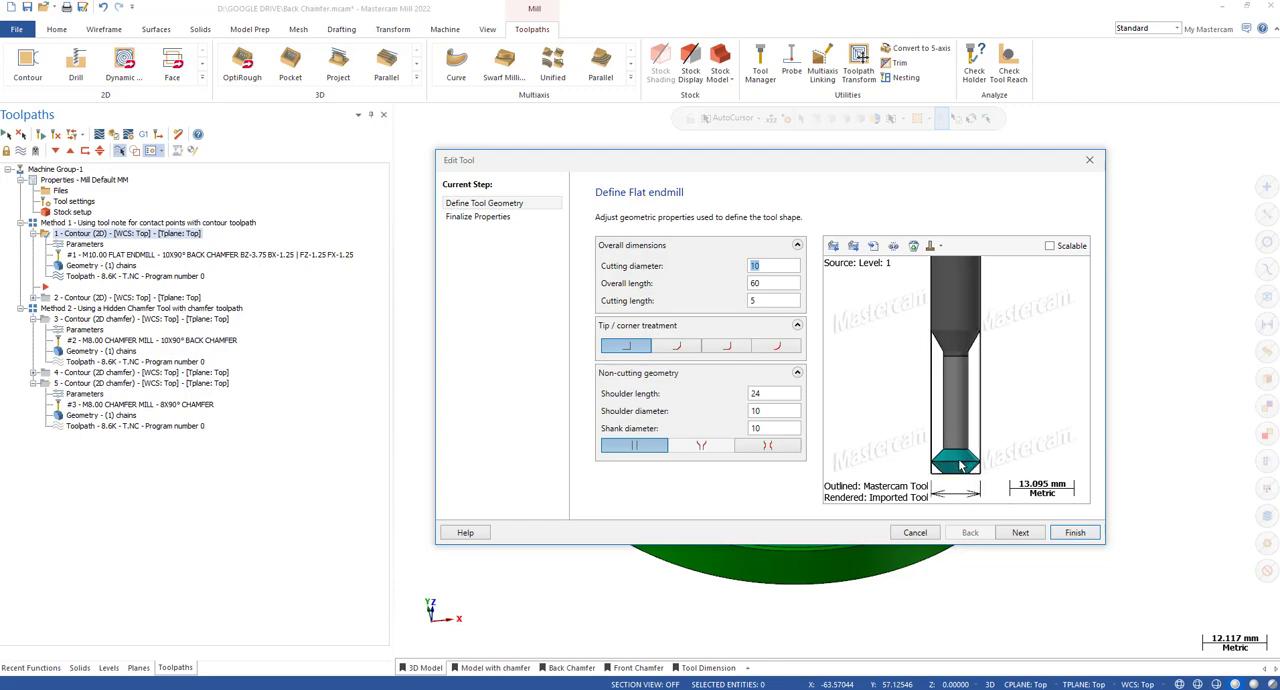
click(1089, 160)
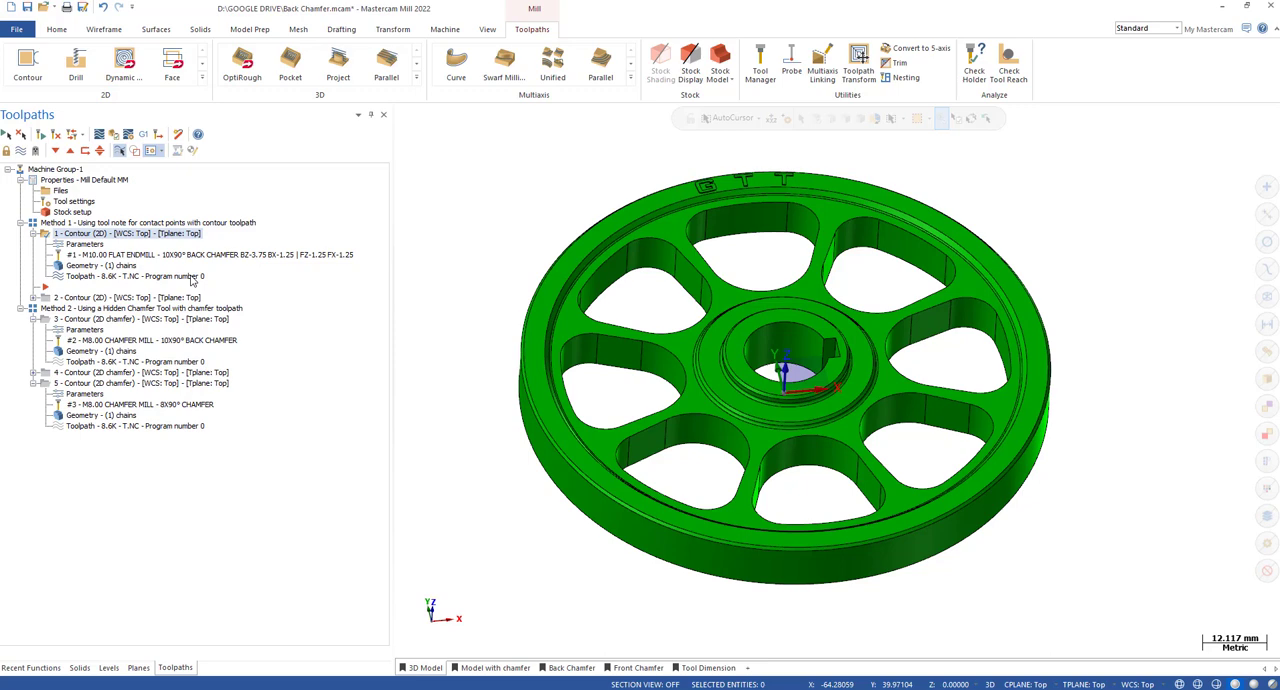
Expand the fourth toolpath under Method 2 and inspect the definition of the third toolpath's 10x90° back chamfer mill.
click(33, 372)
click(104, 309)
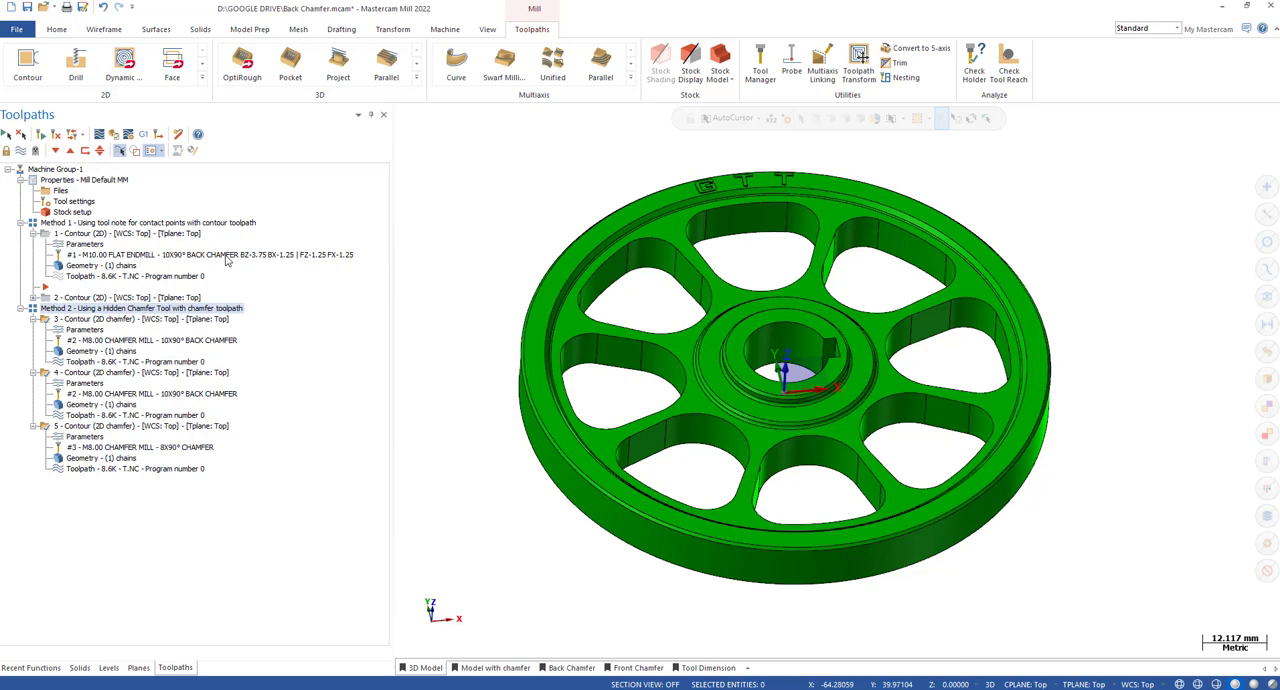
click(107, 343)
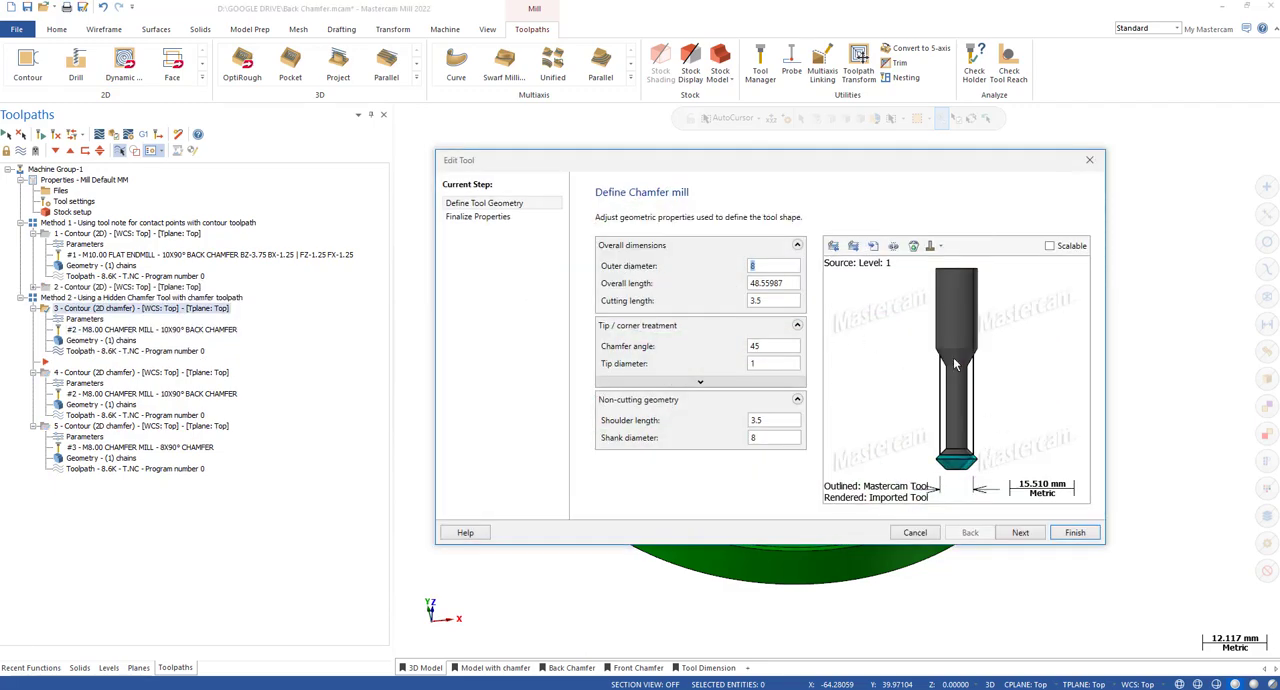
click(933, 246)
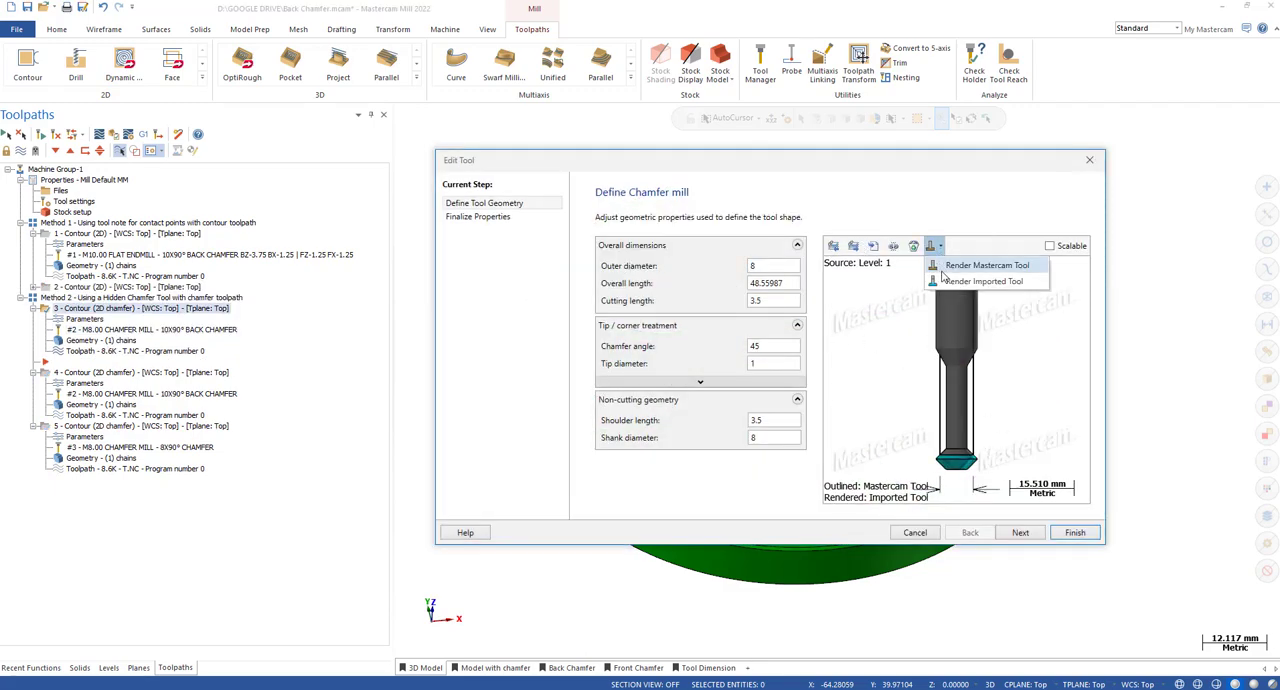
click(1091, 161)
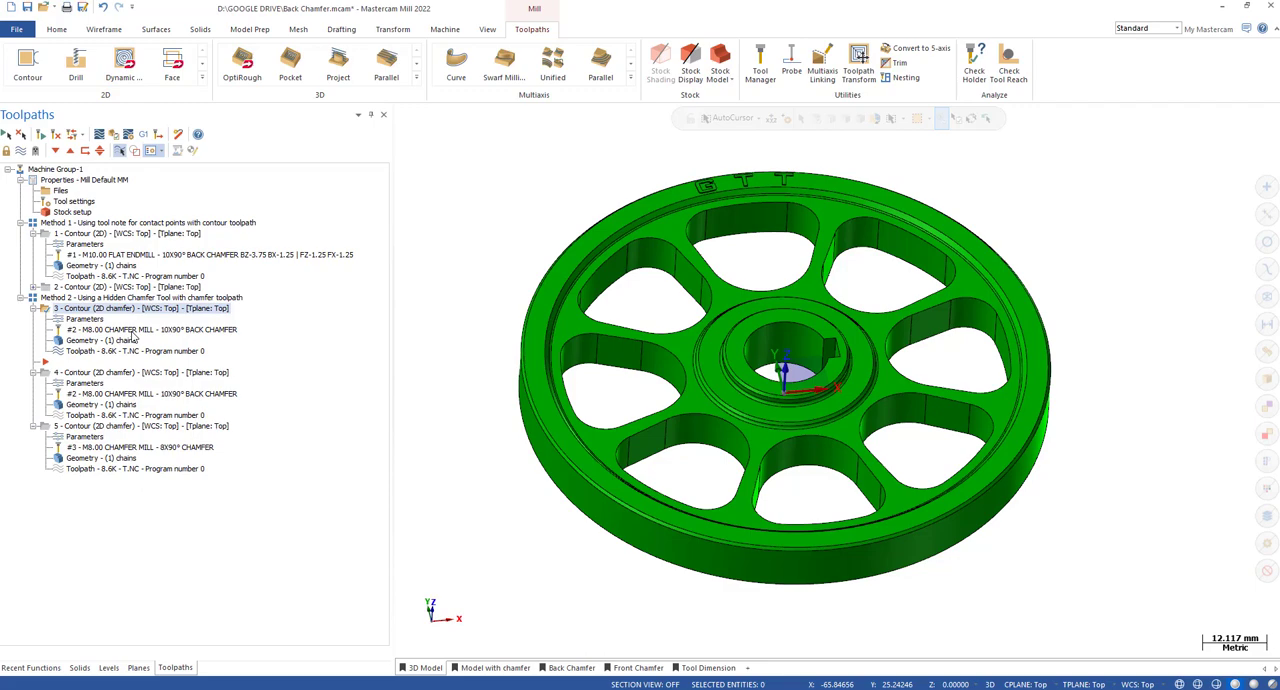
Render the Mastercam tool for the third toolpath's chamfer mill and compare its tip with the imported tool's outline.
double_click(140, 330)
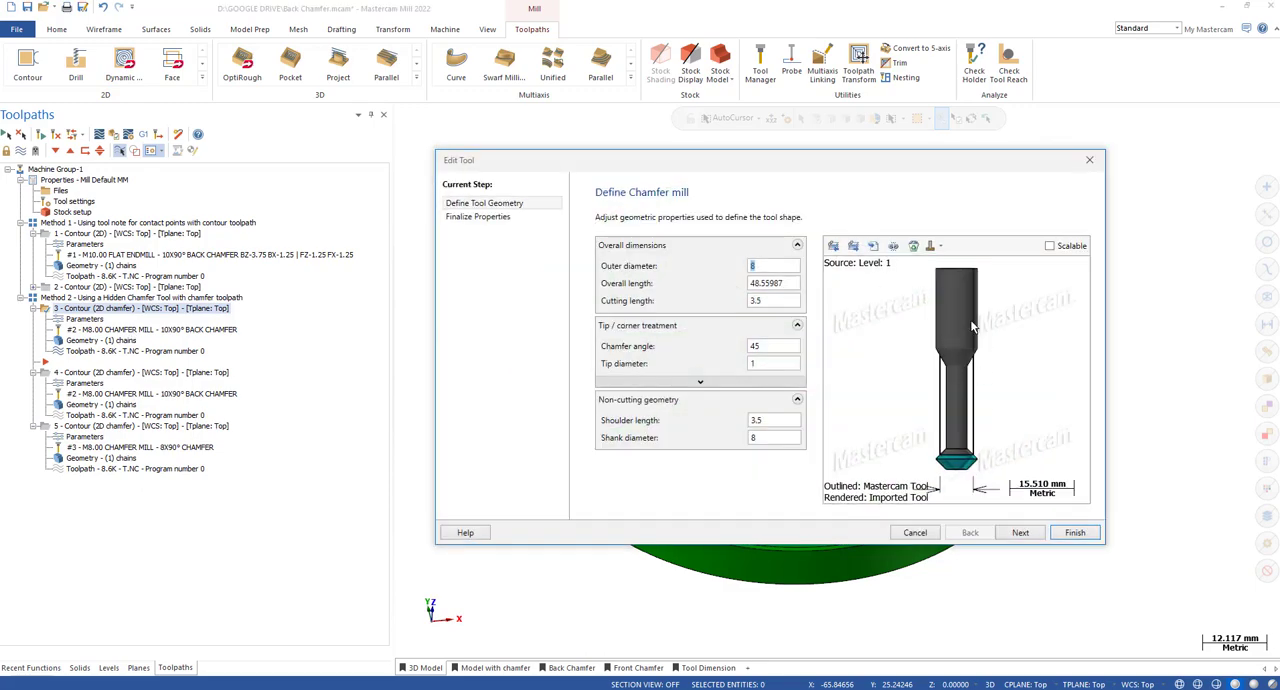
click(931, 246)
click(949, 268)
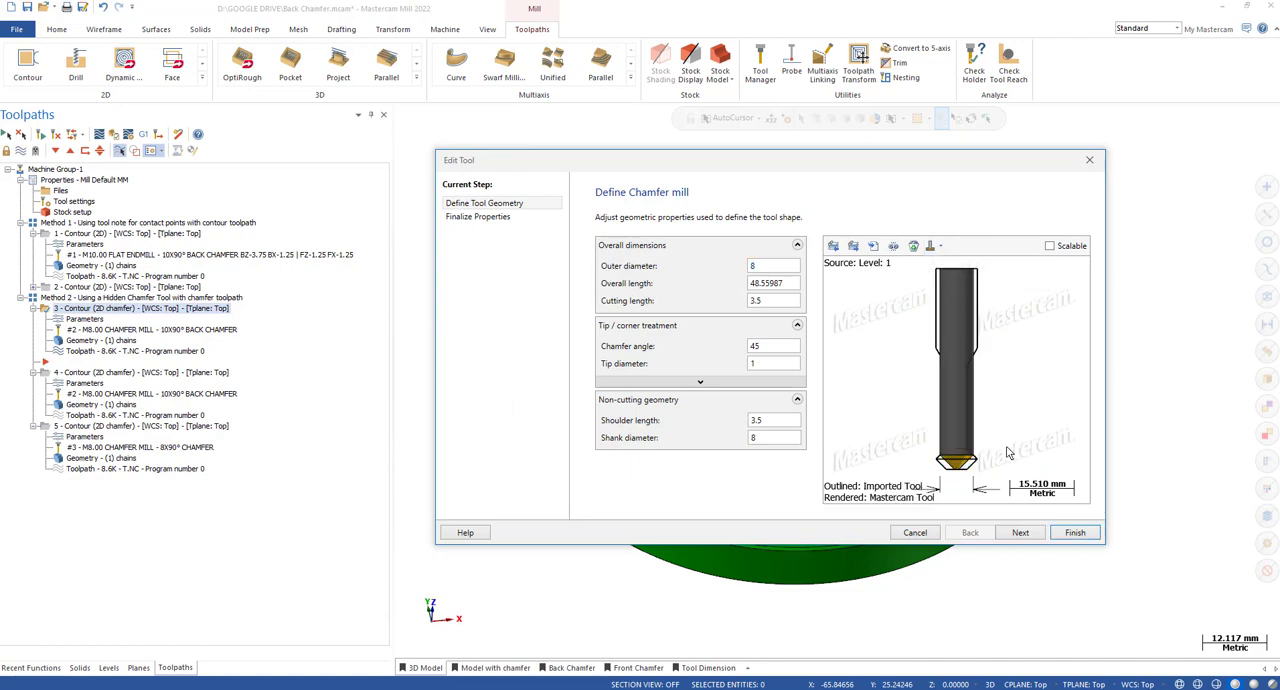
scroll(1002, 484, up, 7)
scroll(992, 478, down, 10)
scroll(979, 461, up, 5)
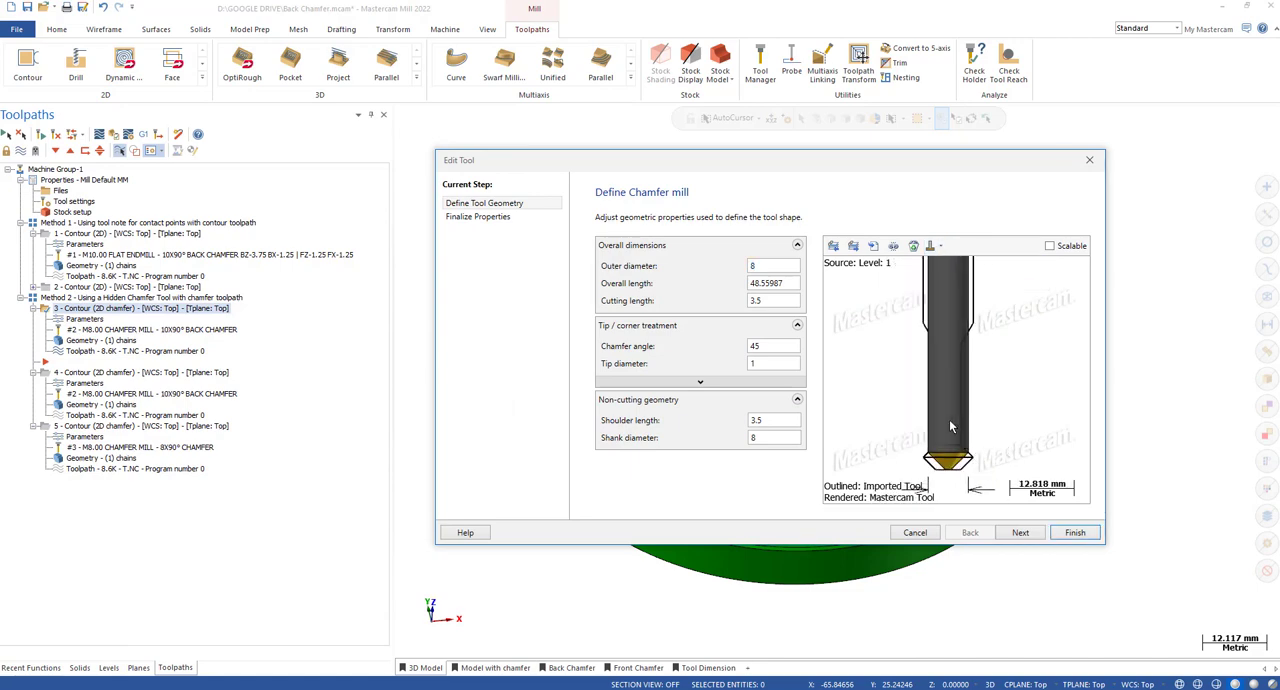
scroll(952, 428, down, 3)
scroll(952, 428, up, 2)
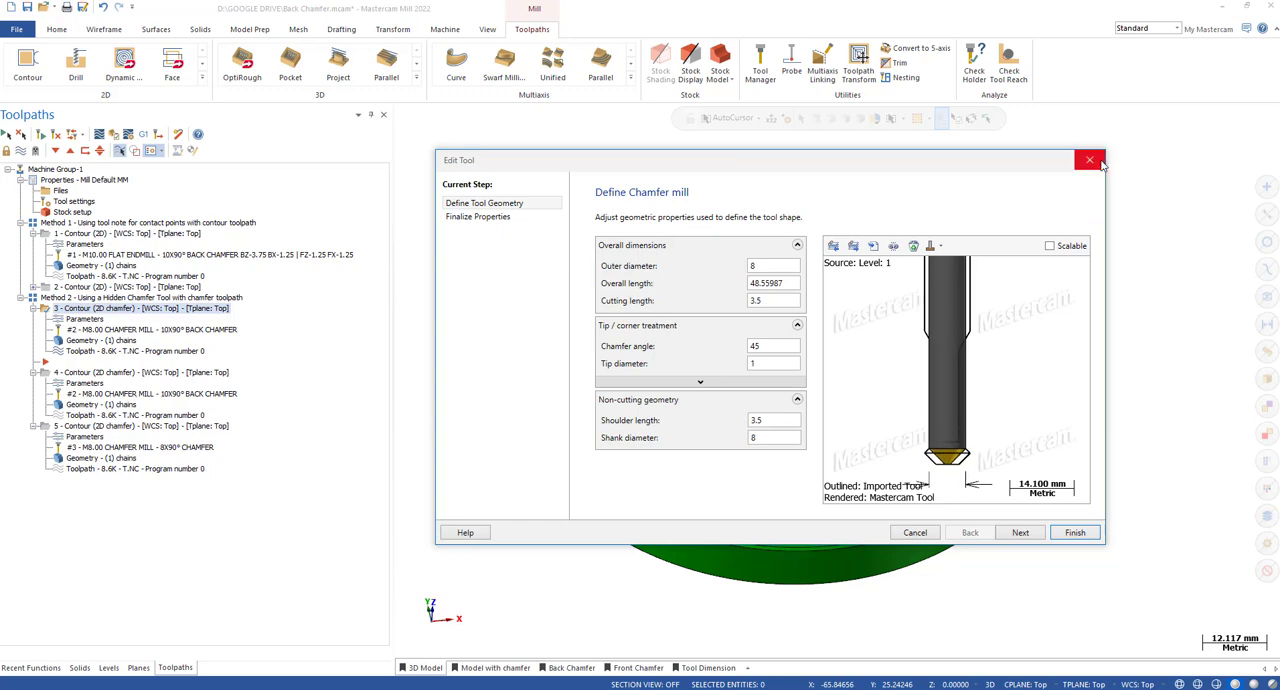
Compare the rendered 10x90° back chamfer mill tips of the third and fourth toolpaths with the imported tool's outline.
scroll(955, 460, up, 2)
scroll(950, 458, down, 2)
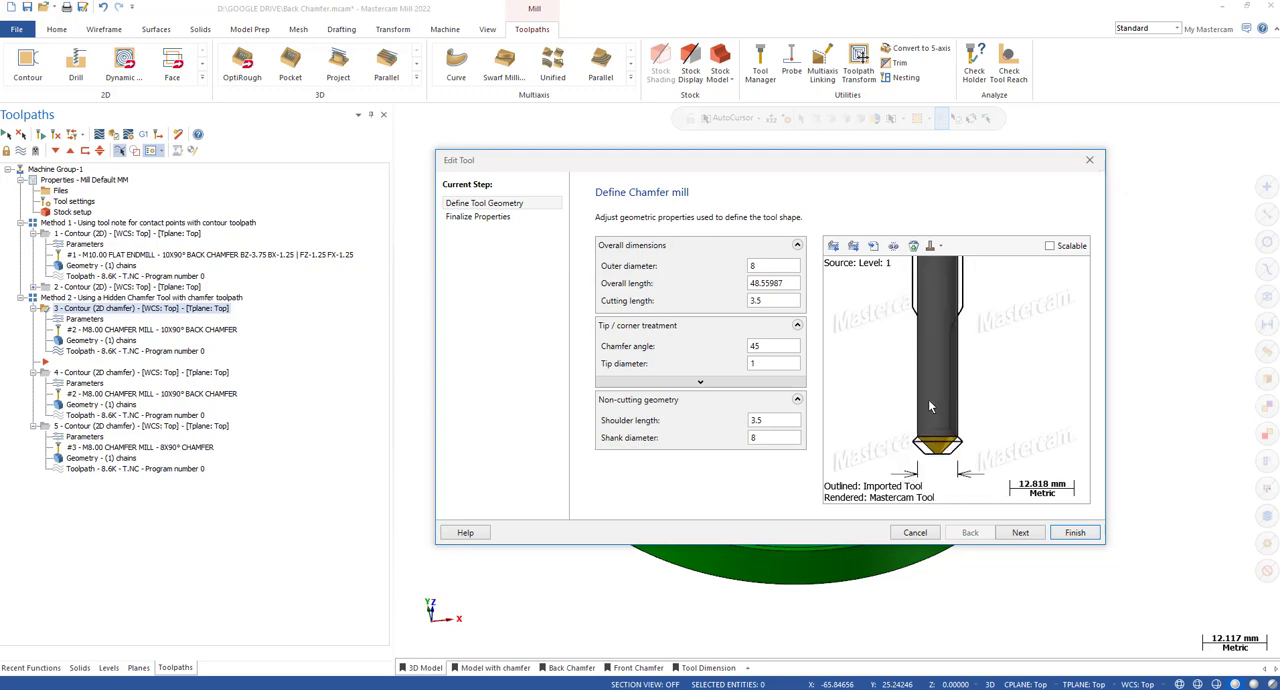
scroll(930, 402, down, 2)
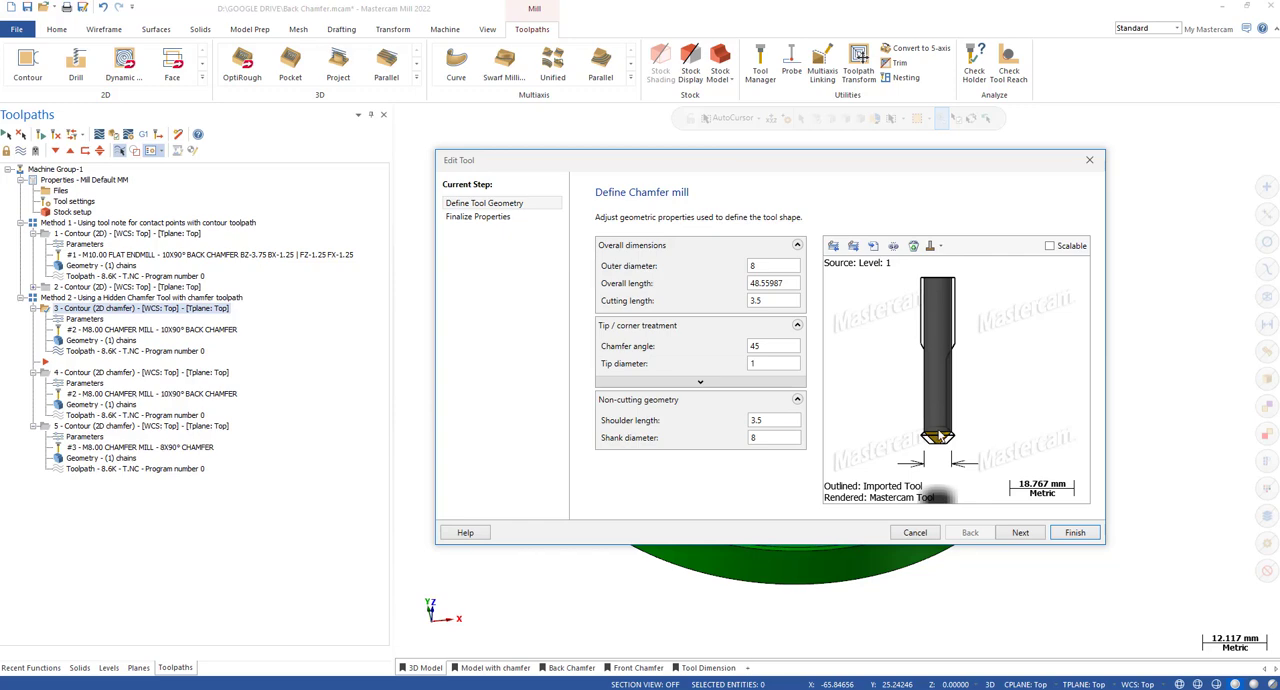
scroll(940, 437, up, 2)
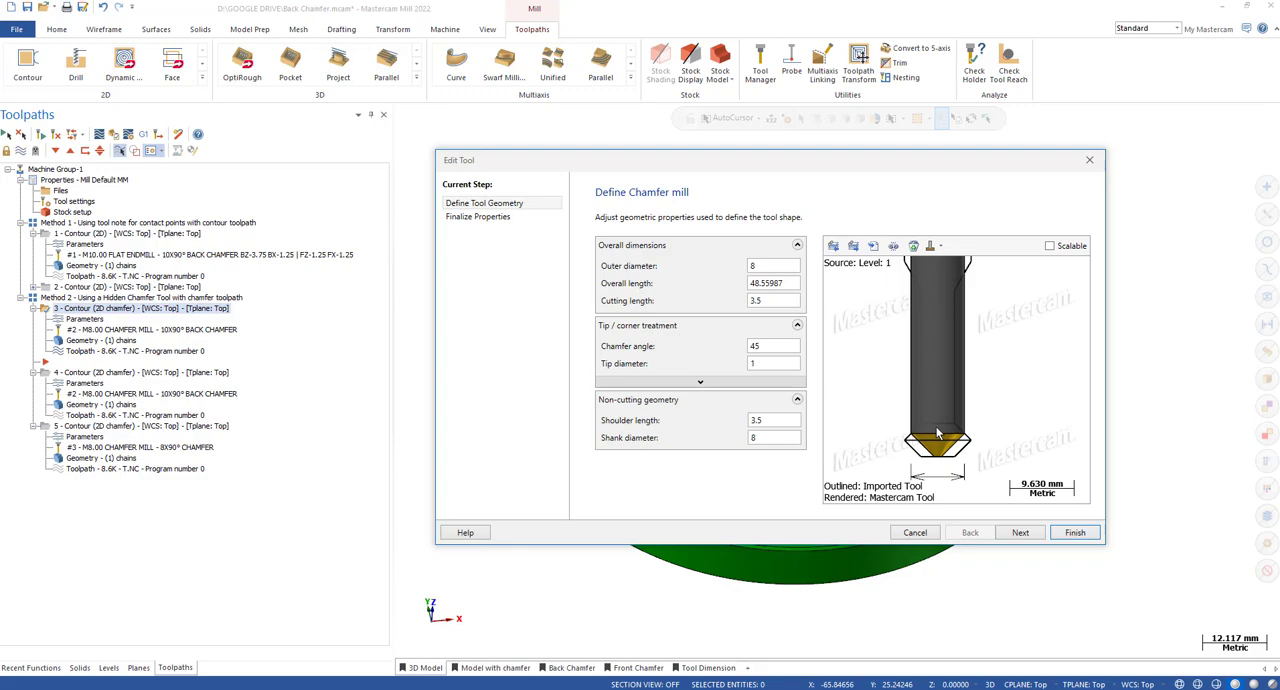
scroll(1008, 304, down, 1)
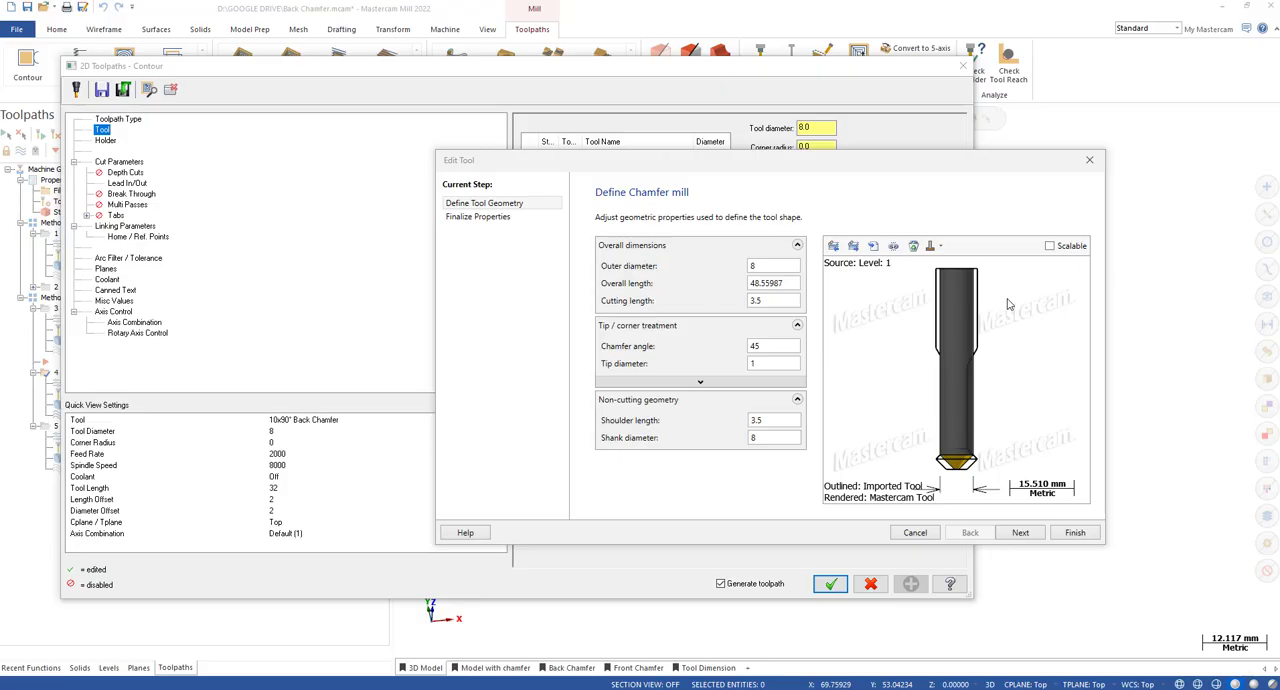
scroll(985, 462, up, 4)
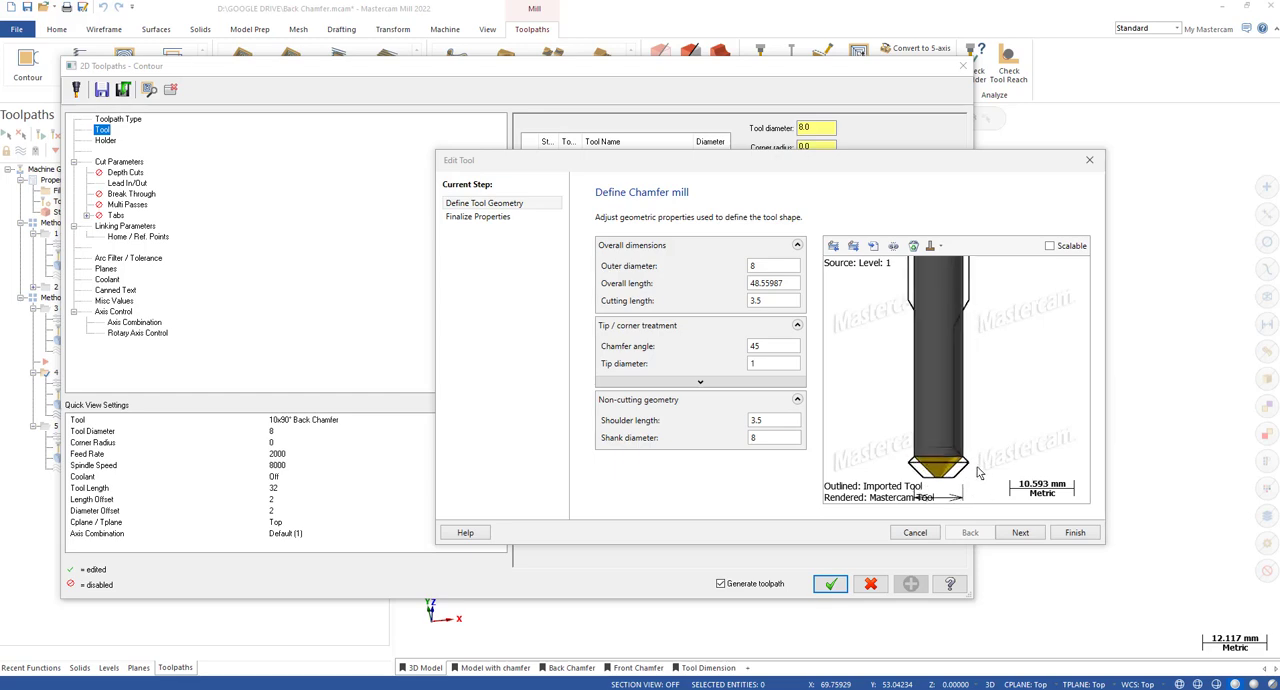
scroll(973, 366, down, 3)
scroll(924, 485, up, 5)
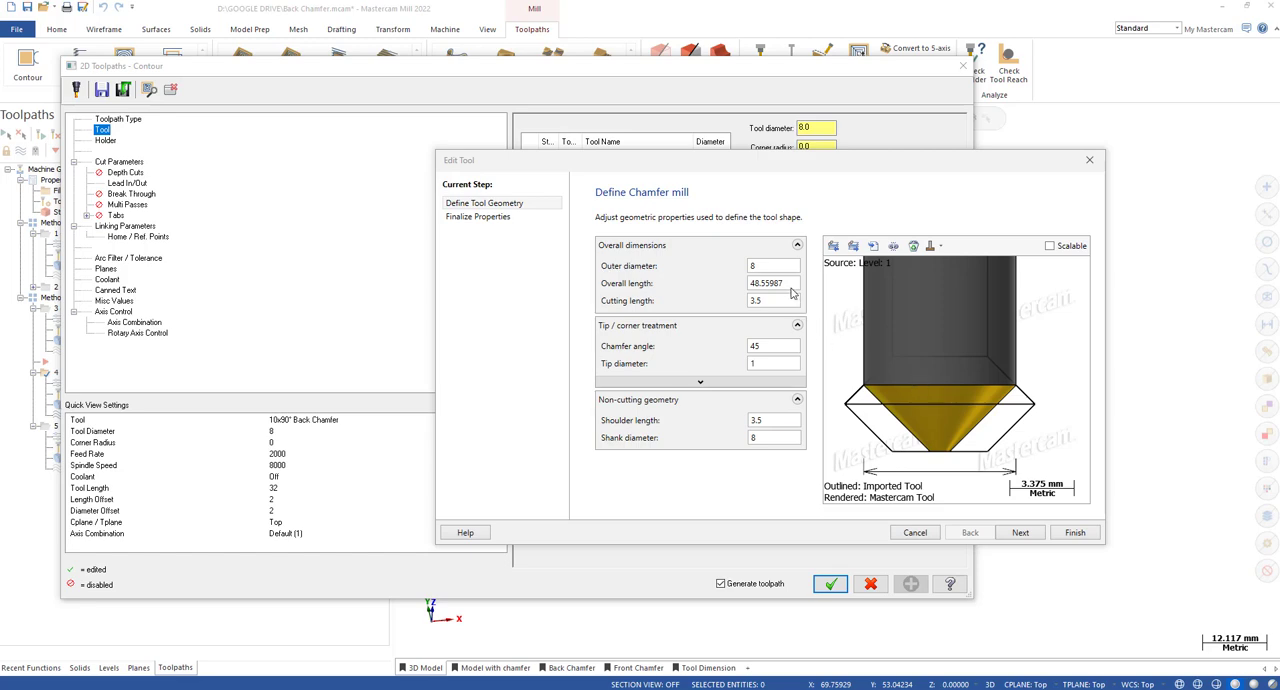
Set the fourth toolpath's chamfer mill to outer diameter 9, cutting length 7 and tip diameter 3.
click(775, 266)
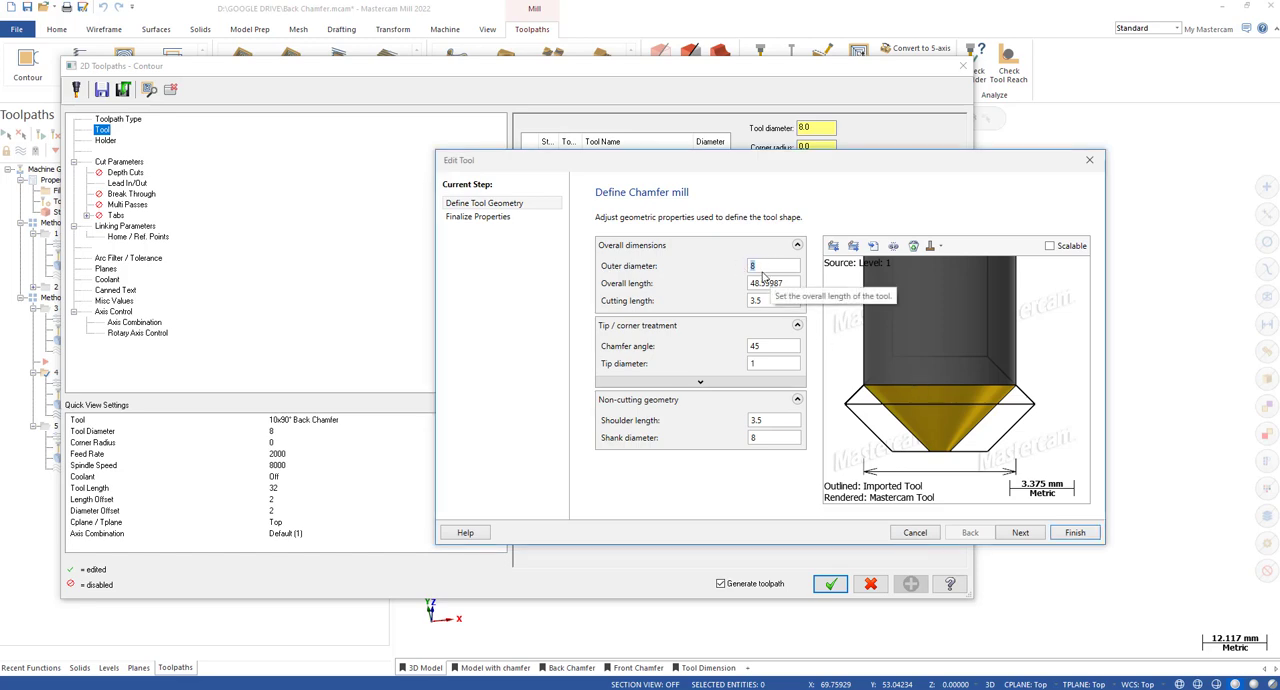
scroll(934, 416, down, 1)
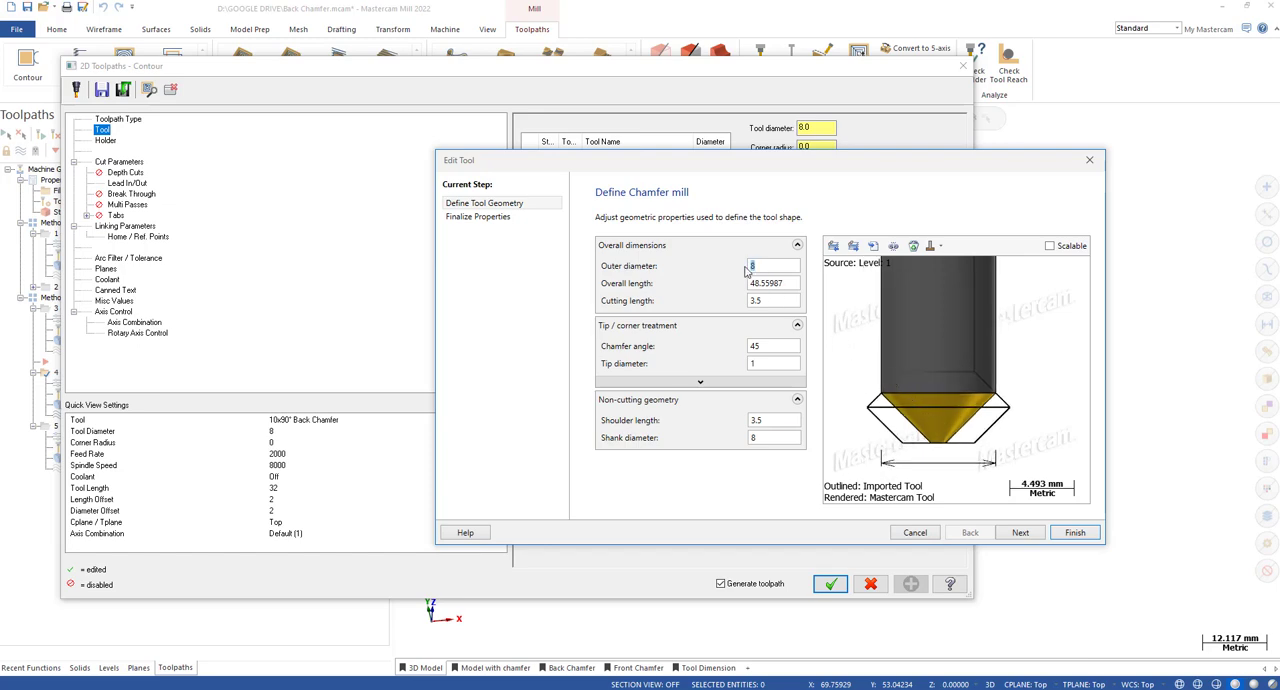
scroll(898, 384, up, 1)
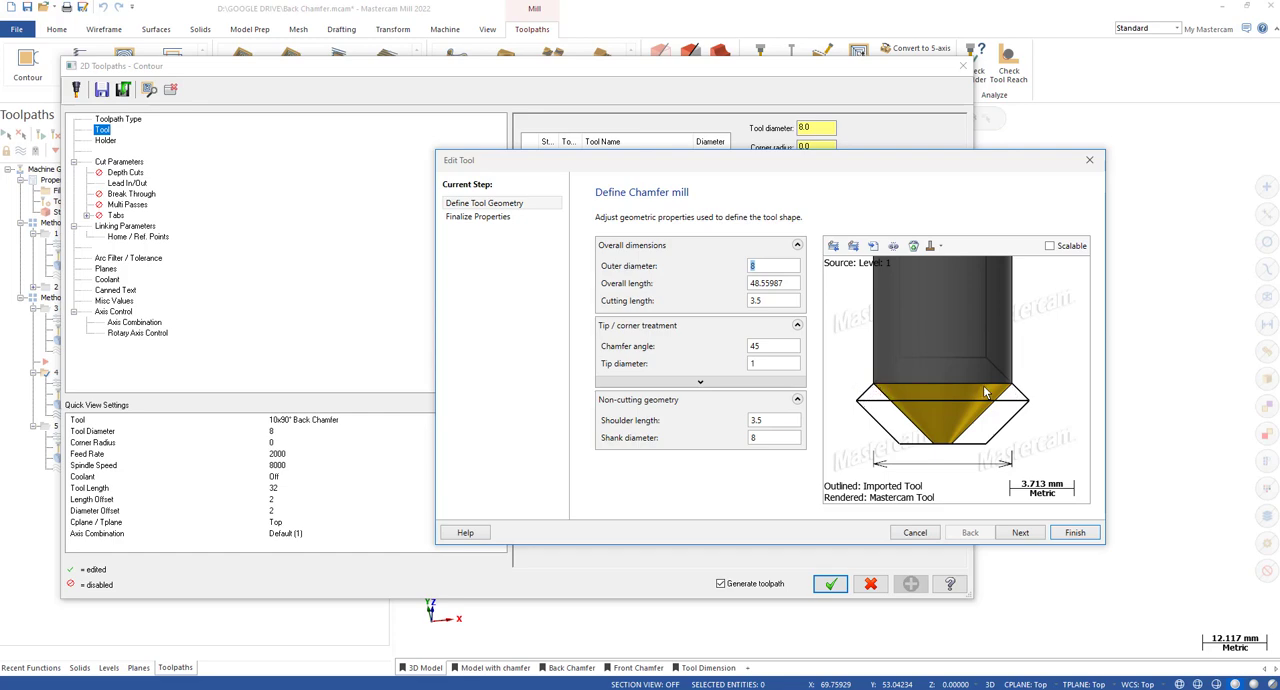
scroll(1042, 402, up, 3)
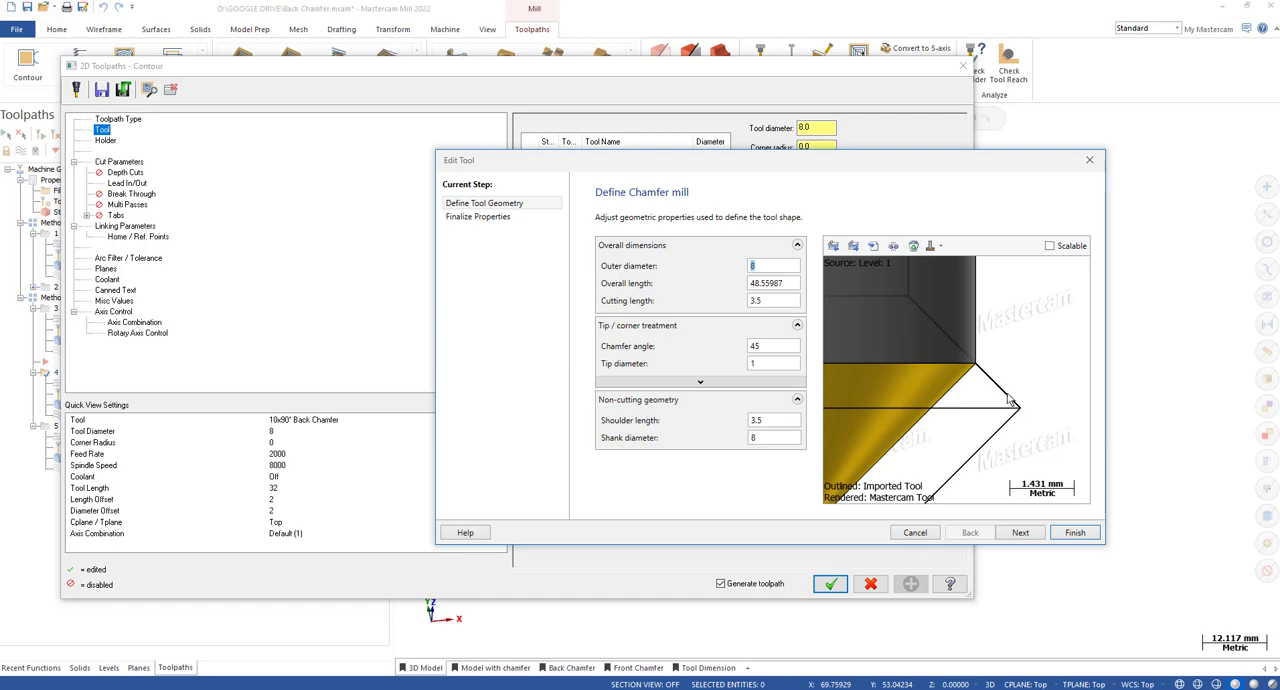
scroll(1030, 376, down, 4)
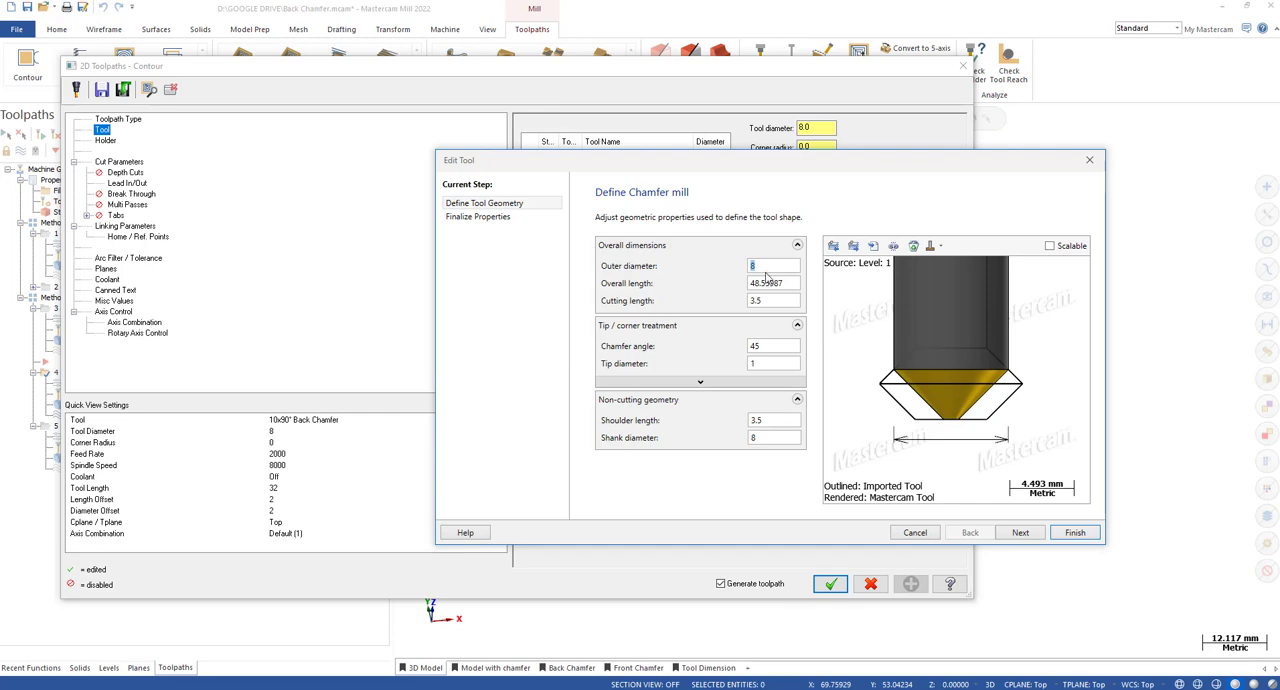
text(9)
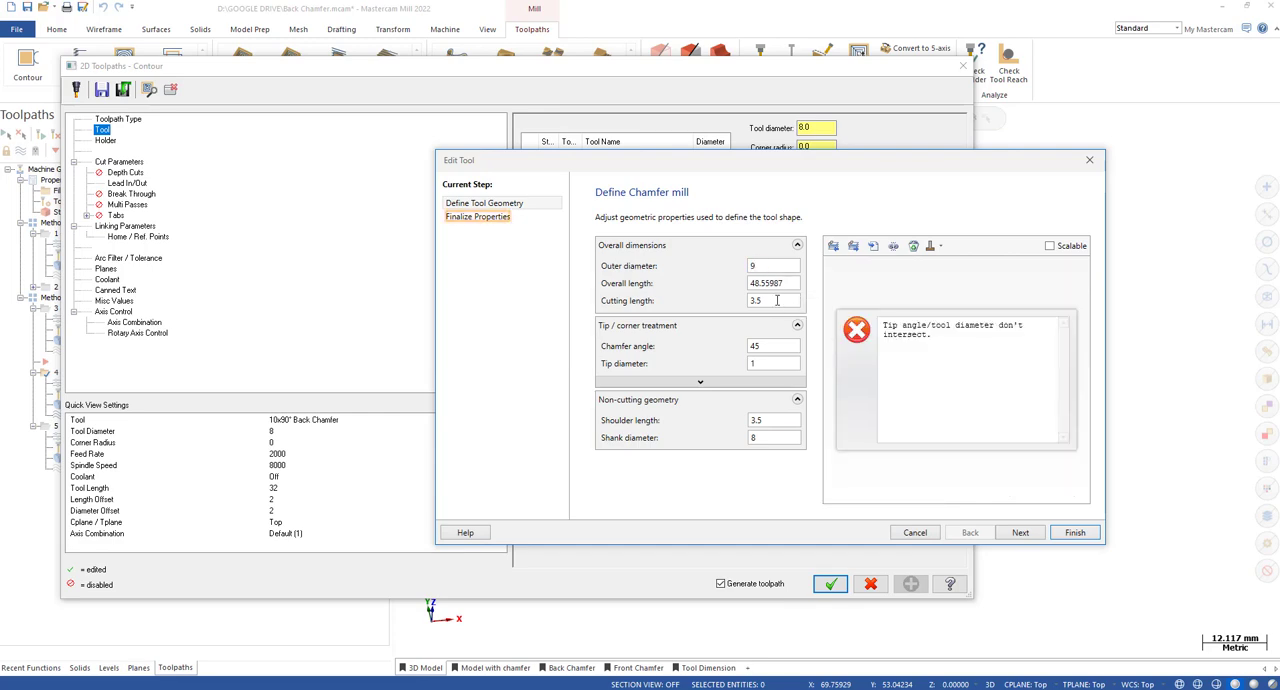
text(8)
drag(765, 302, 733, 302)
text(7)
click(771, 364)
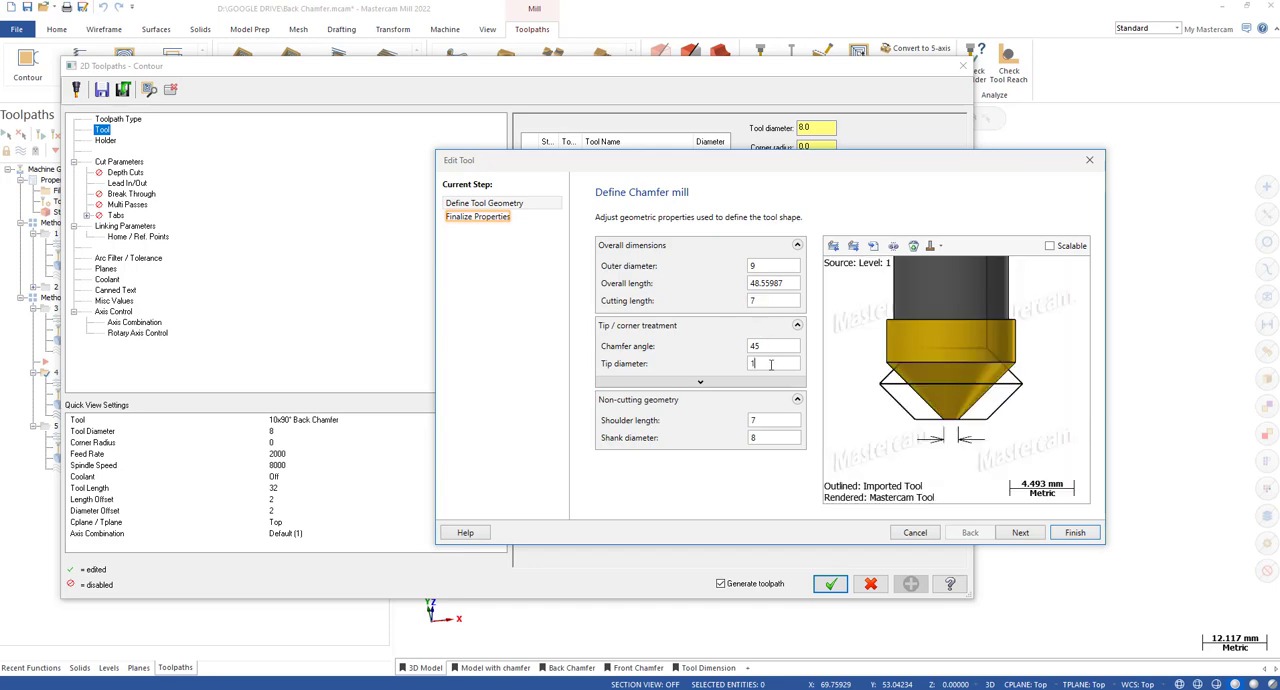
click(768, 346)
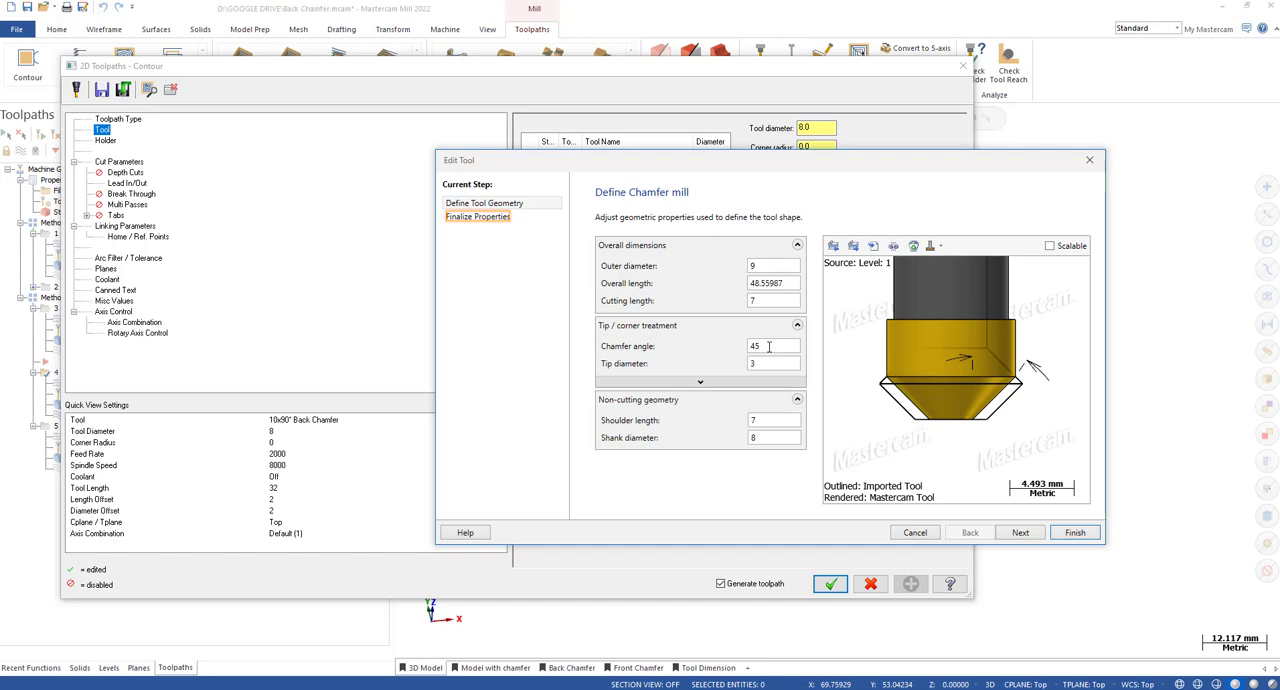
Shorten the chamfer mill's cutting length to 5, to 4 and finally to 3.
double_click(766, 301)
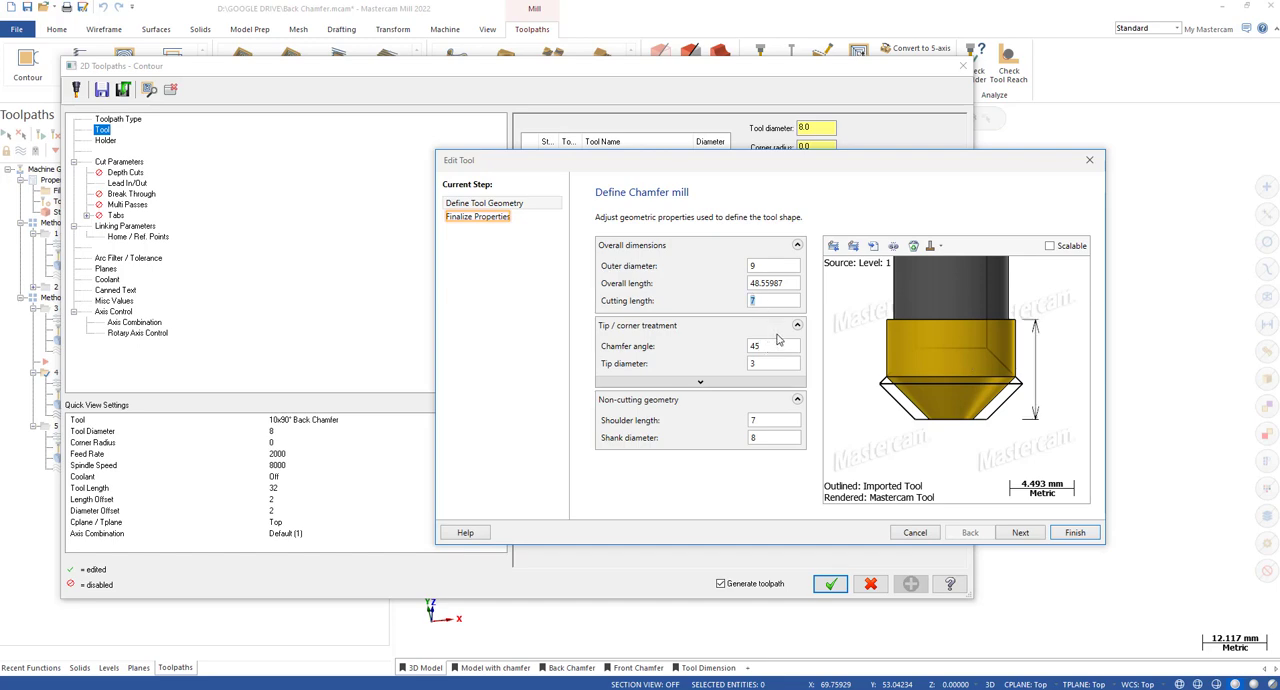
text(5)
click(763, 346)
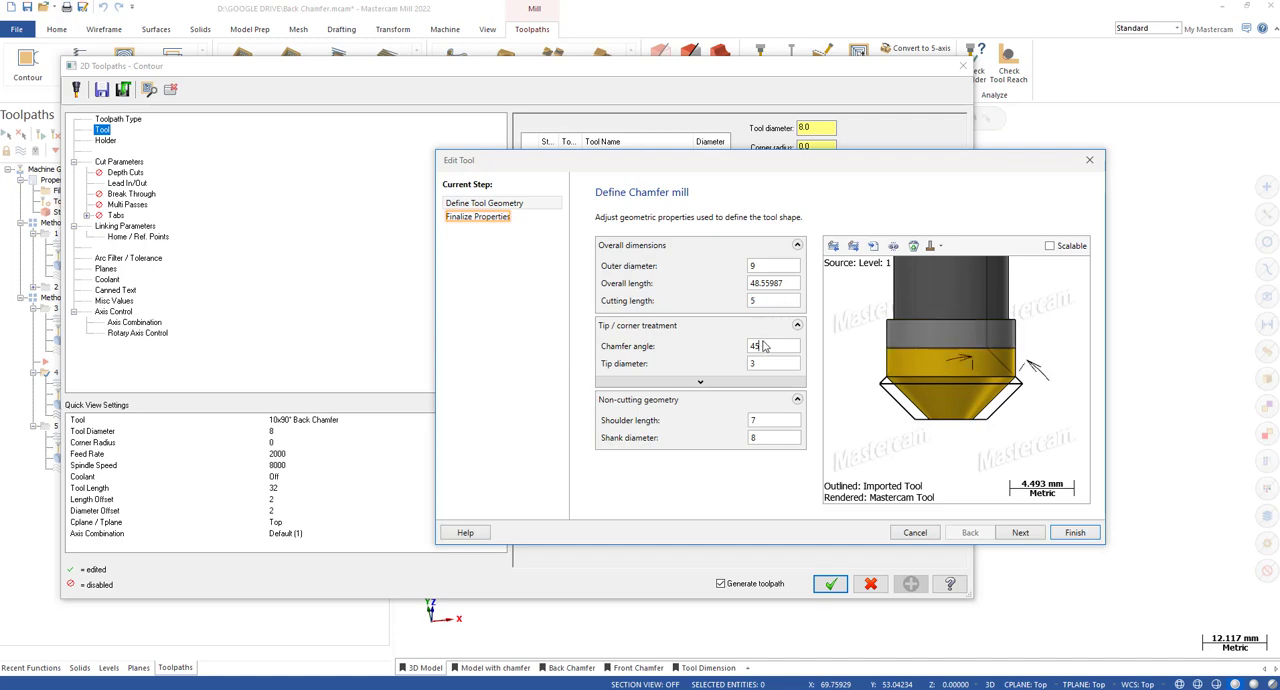
double_click(757, 303)
text(4)
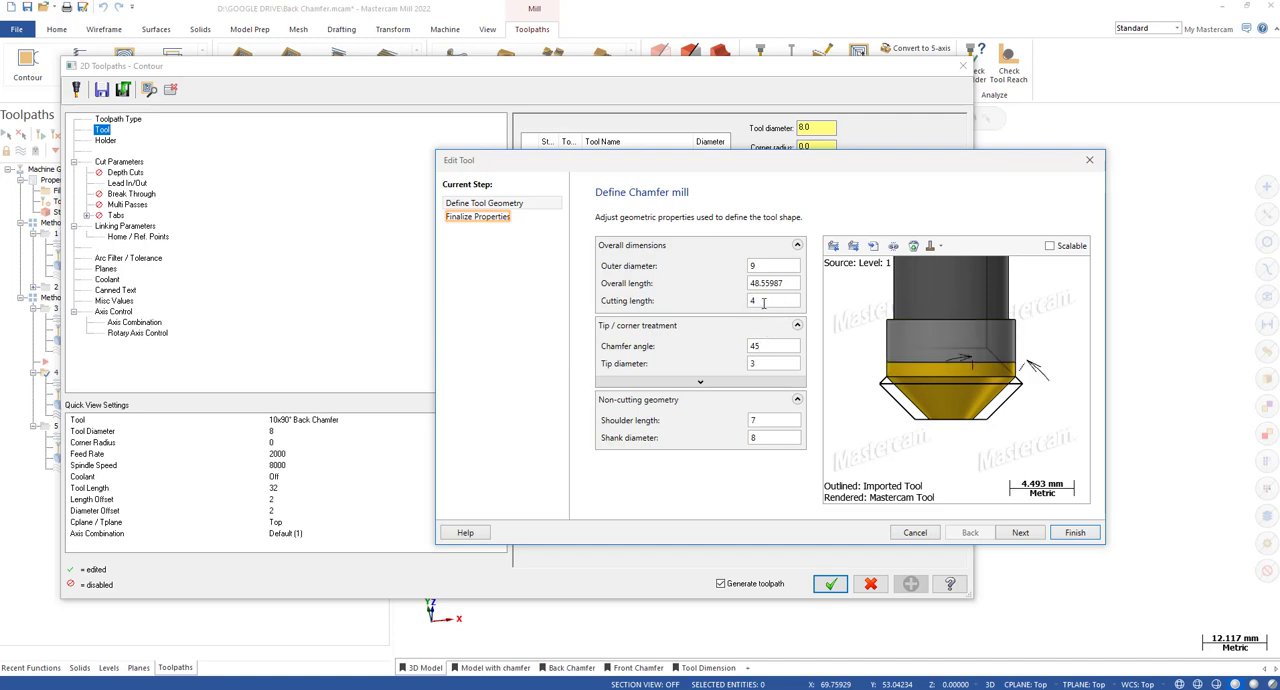
double_click(762, 302)
text(3)
click(775, 349)
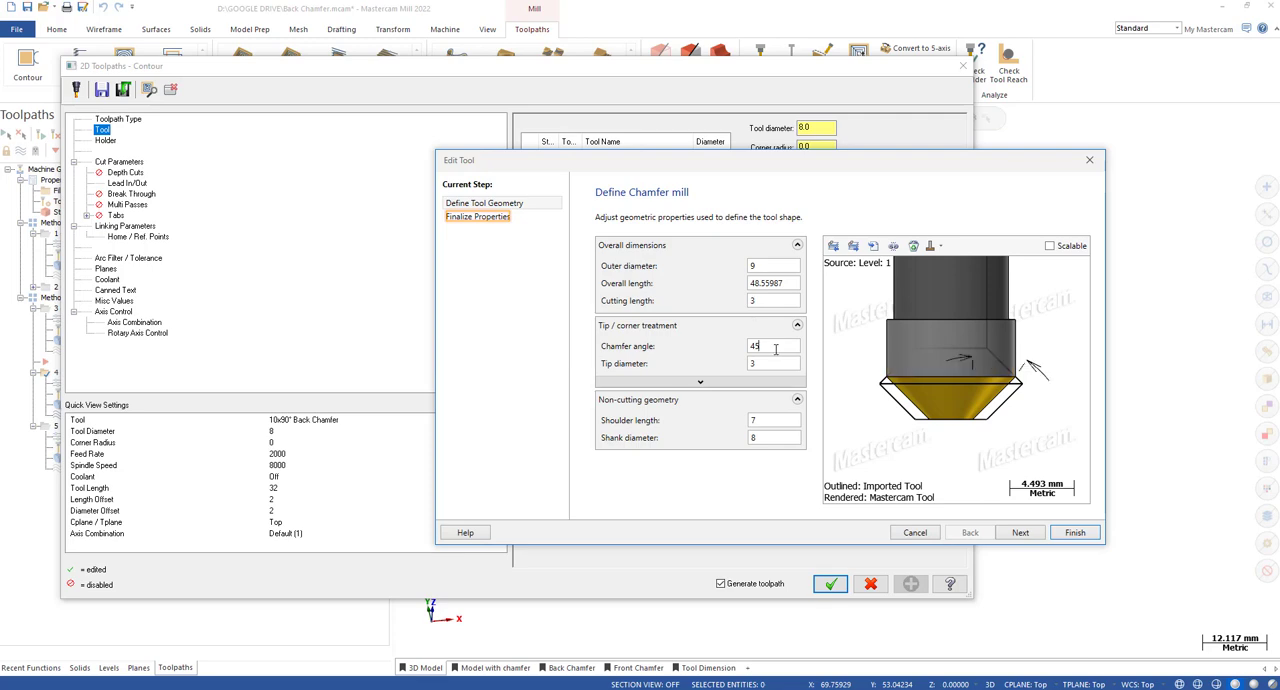
Set the chamfer mill's shoulder length to 3 and its shank diameter to 9.
double_click(766, 419)
text(3)
click(760, 440)
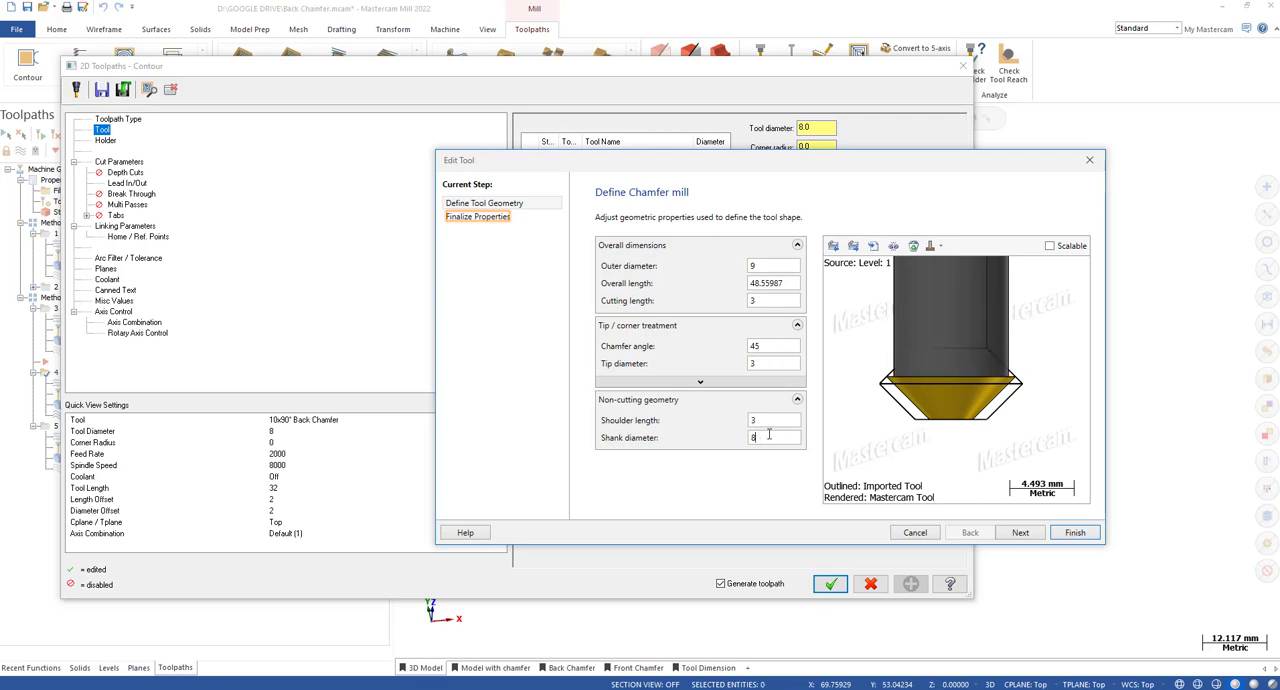
double_click(750, 439)
text(9)
click(767, 421)
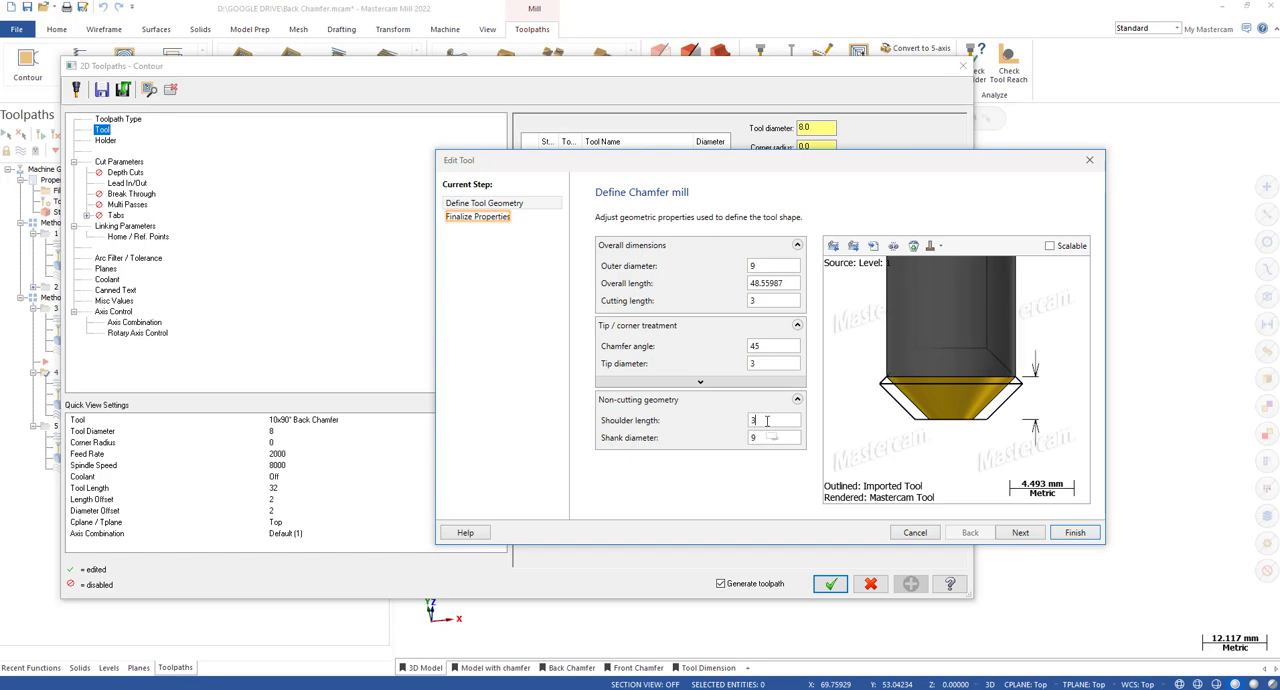
Compare the resized chamfer tip with the imported tool's outer corner, then discard the tool changes and close the fourth toolpath's parameters.
scroll(1023, 382, up, 6)
scroll(1032, 379, down, 8)
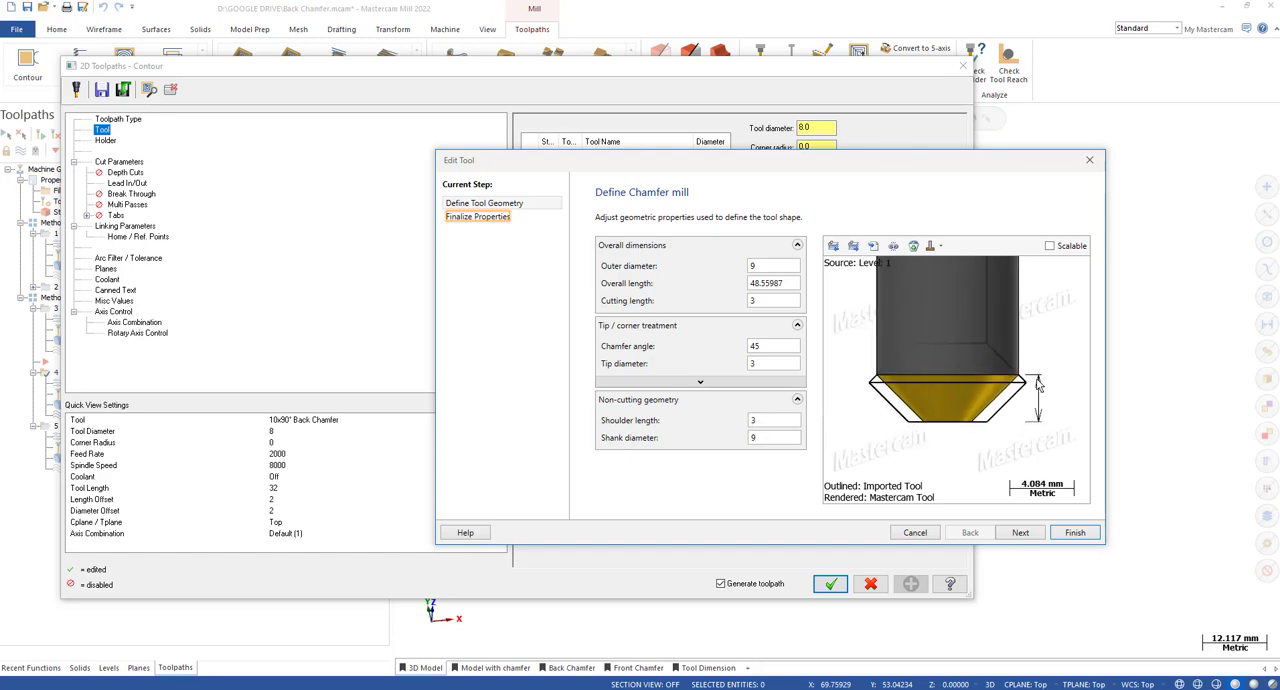
double_click(758, 266)
click(776, 283)
scroll(1040, 375, up, 5)
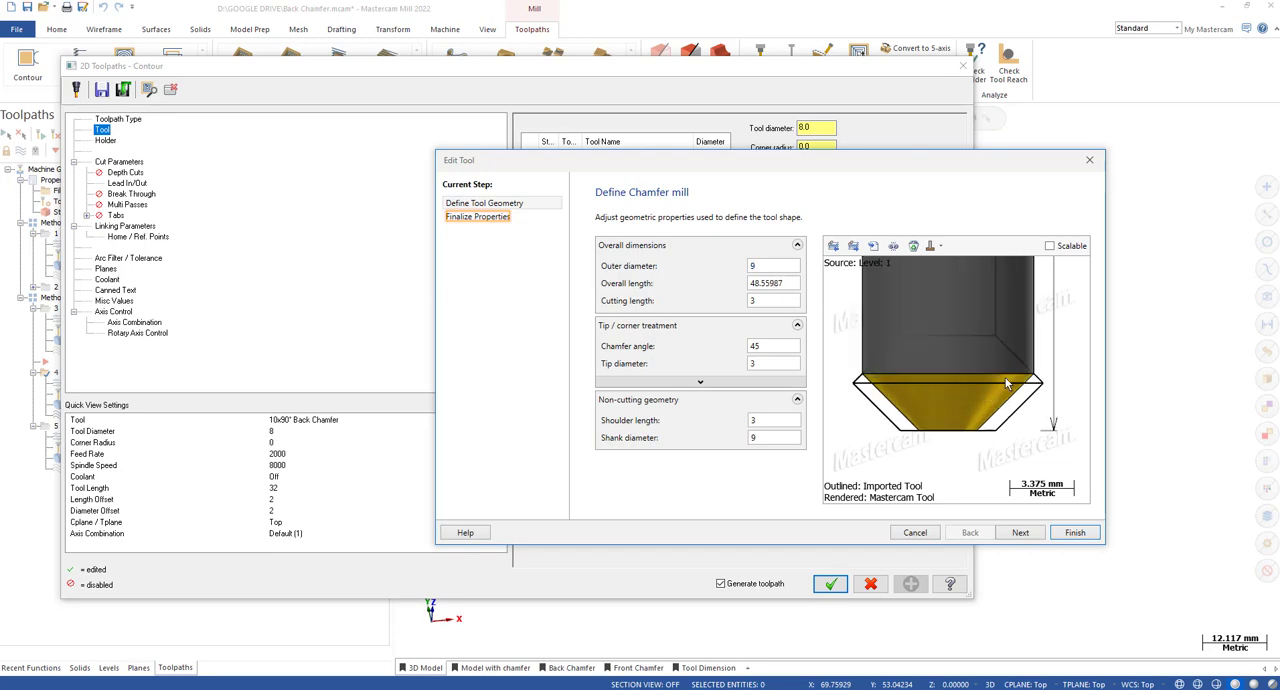
scroll(1040, 375, up, 1)
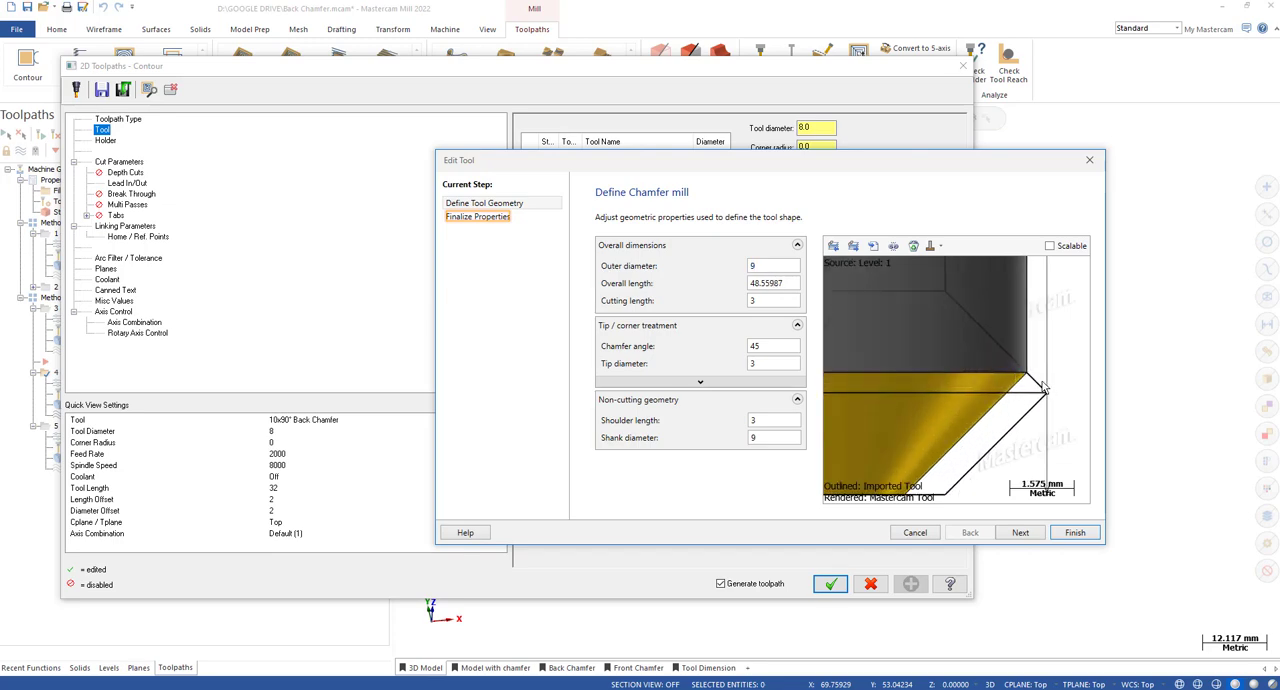
scroll(1024, 378, up, 1)
scroll(1020, 376, down, 5)
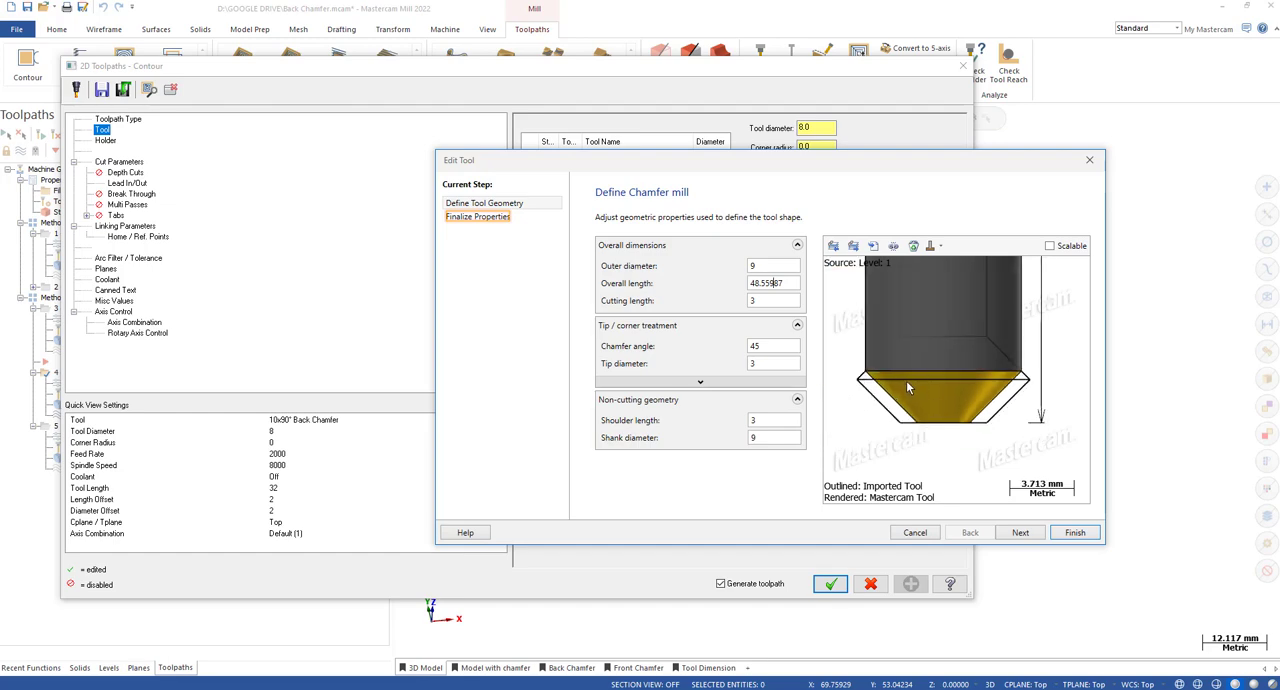
scroll(1010, 378, up, 7)
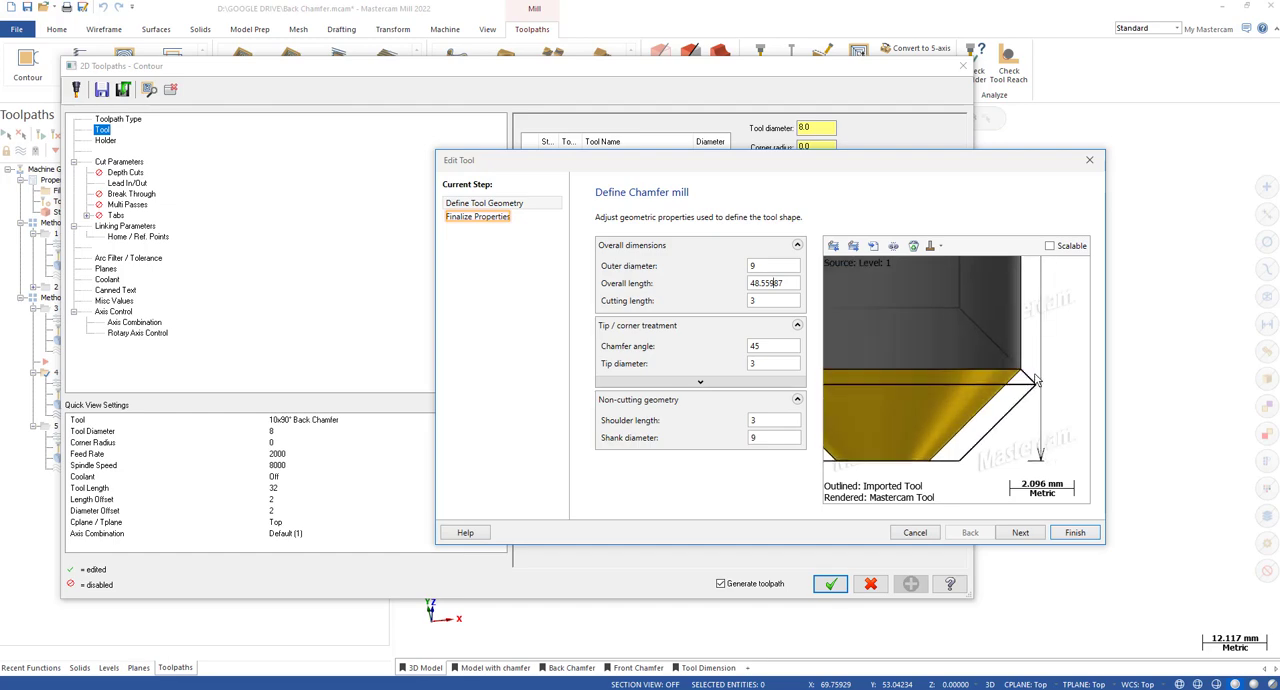
scroll(1035, 365, up, 2)
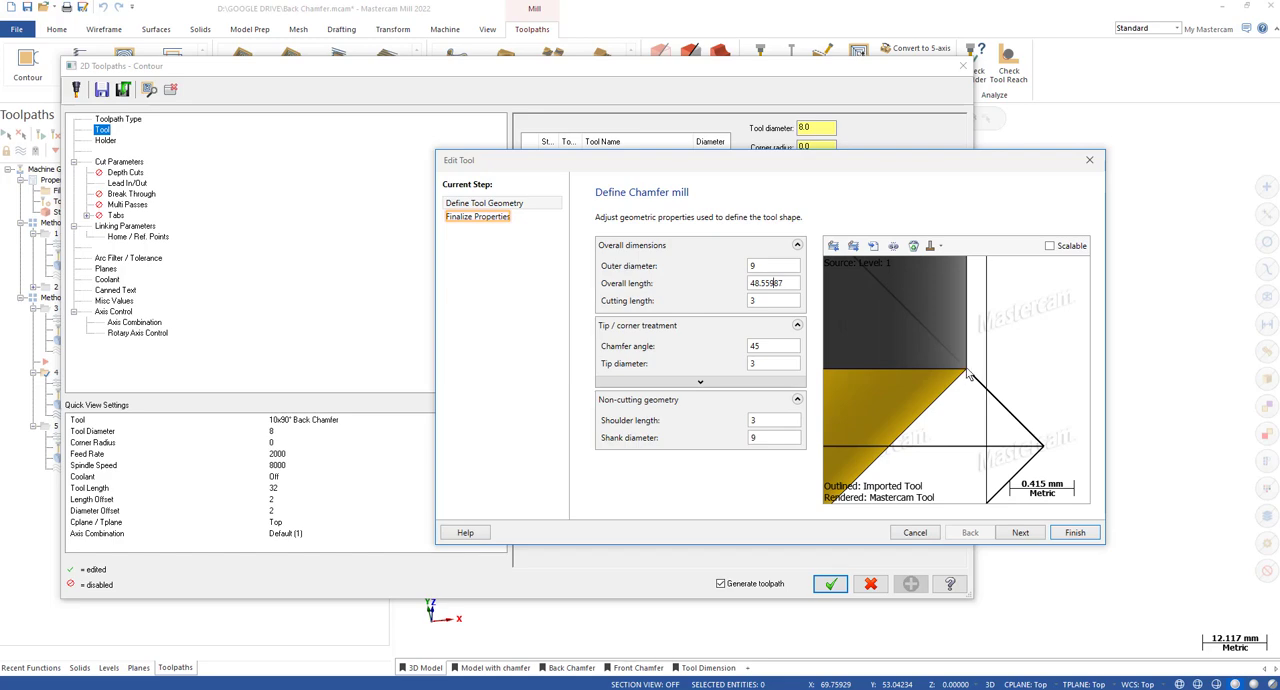
scroll(968, 373, down, 10)
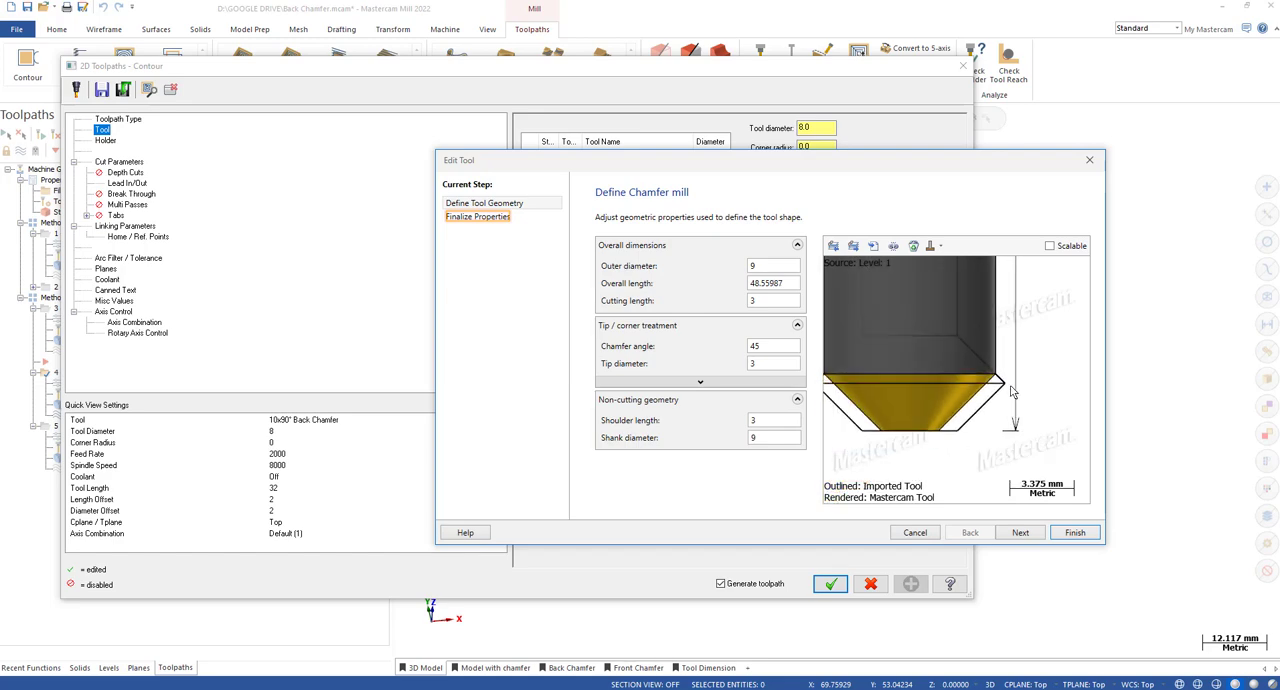
click(1085, 165)
click(964, 67)
Inspect the definition of the fifth toolpath's 8x90° chamfer mill and close it without changes.
scroll(1005, 275, down, 2)
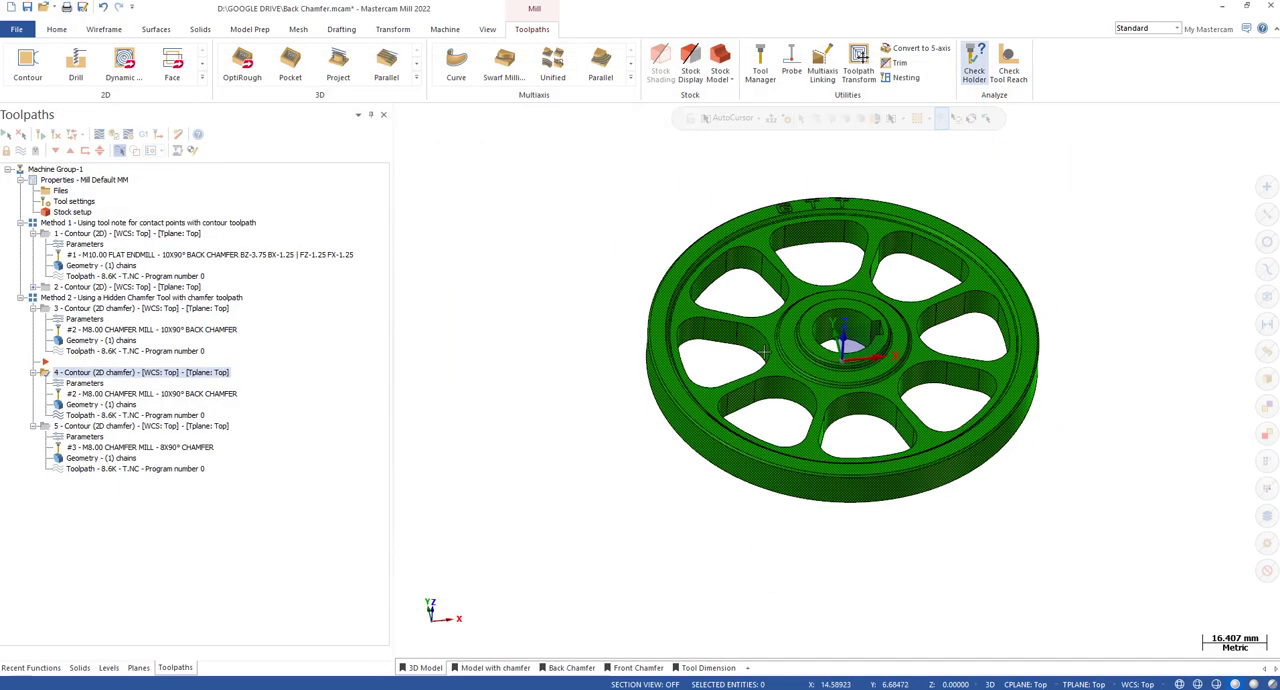
click(119, 448)
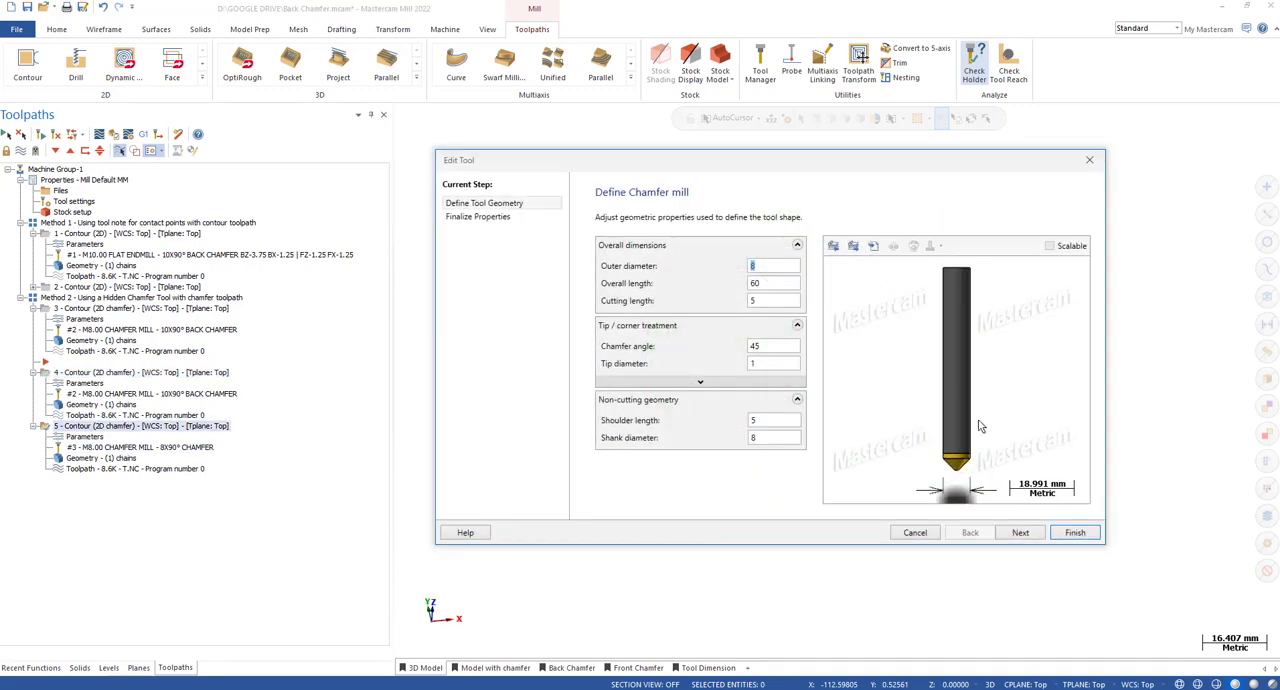
scroll(978, 424, up, 2)
scroll(968, 420, down, 1)
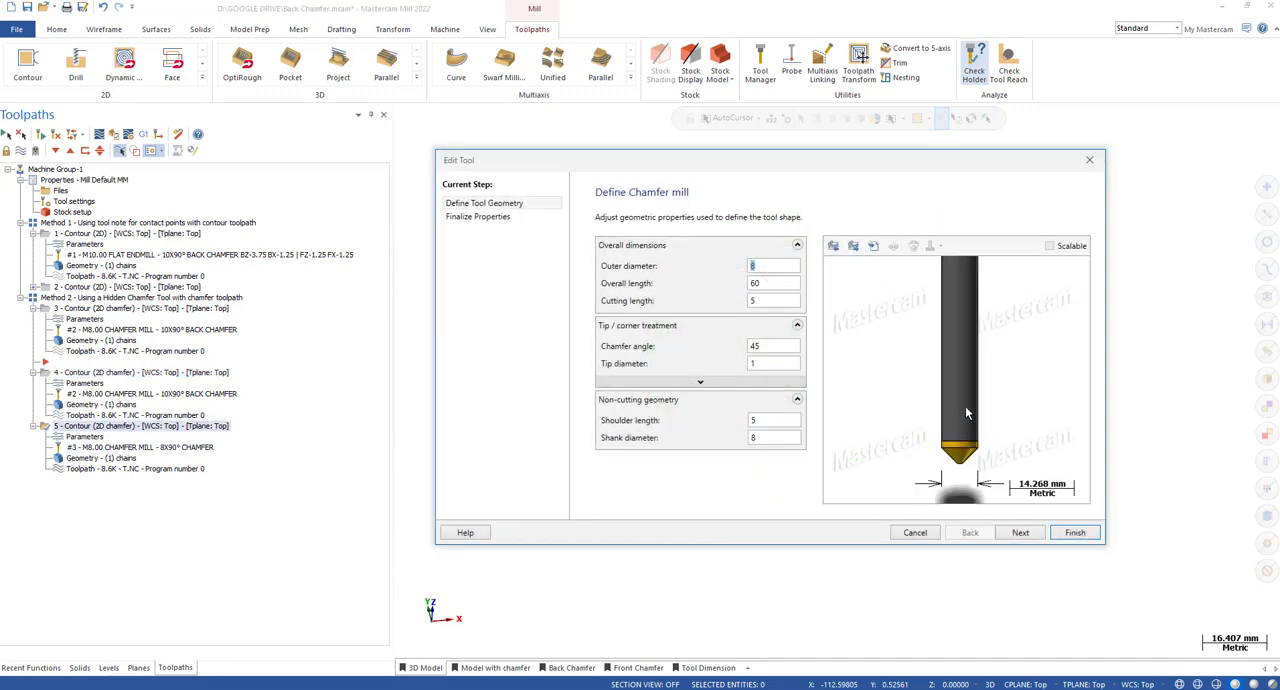
click(1089, 161)
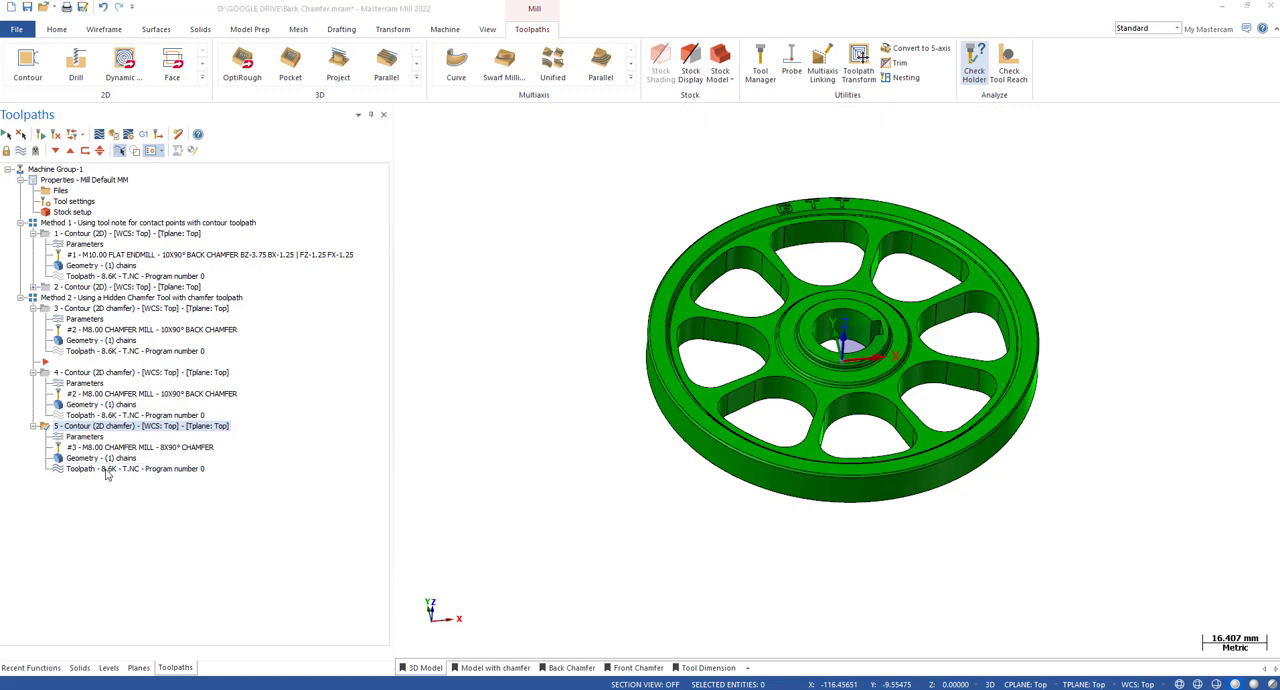
Review the fifth toolpath's chained pocket edge on the wheel and accept the existing chain.
scroll(960, 335, up, 7)
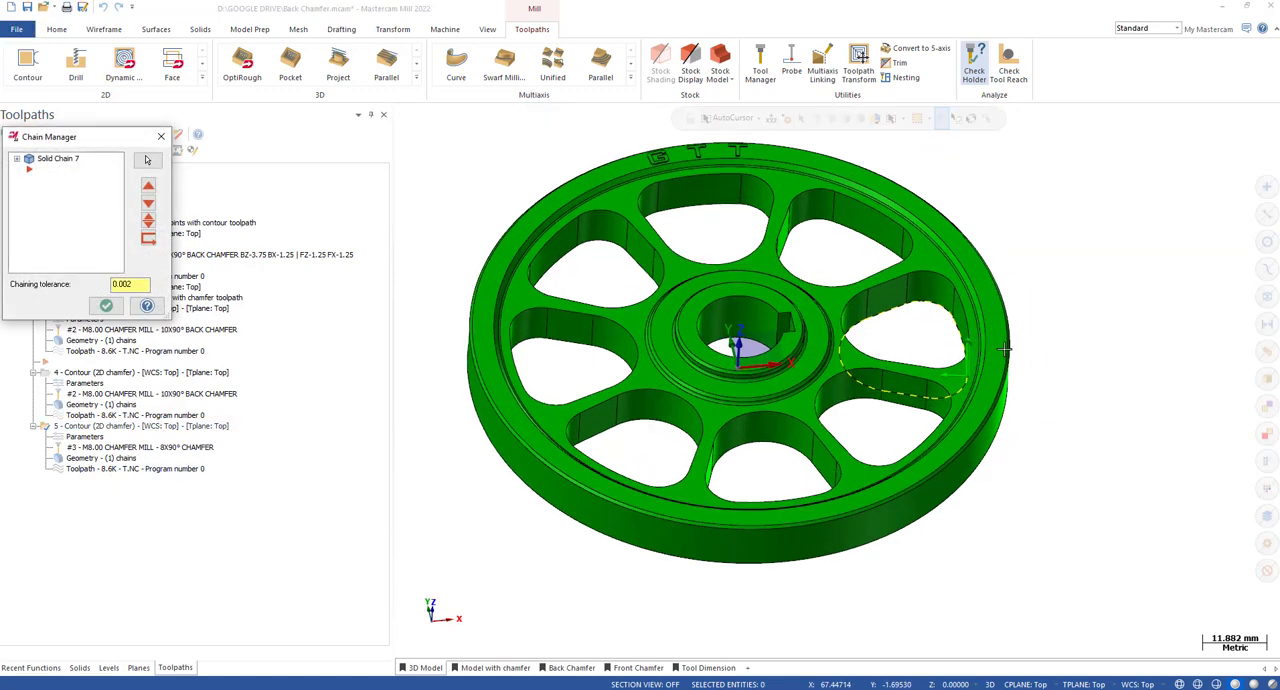
middle_drag(958, 328, 998, 357)
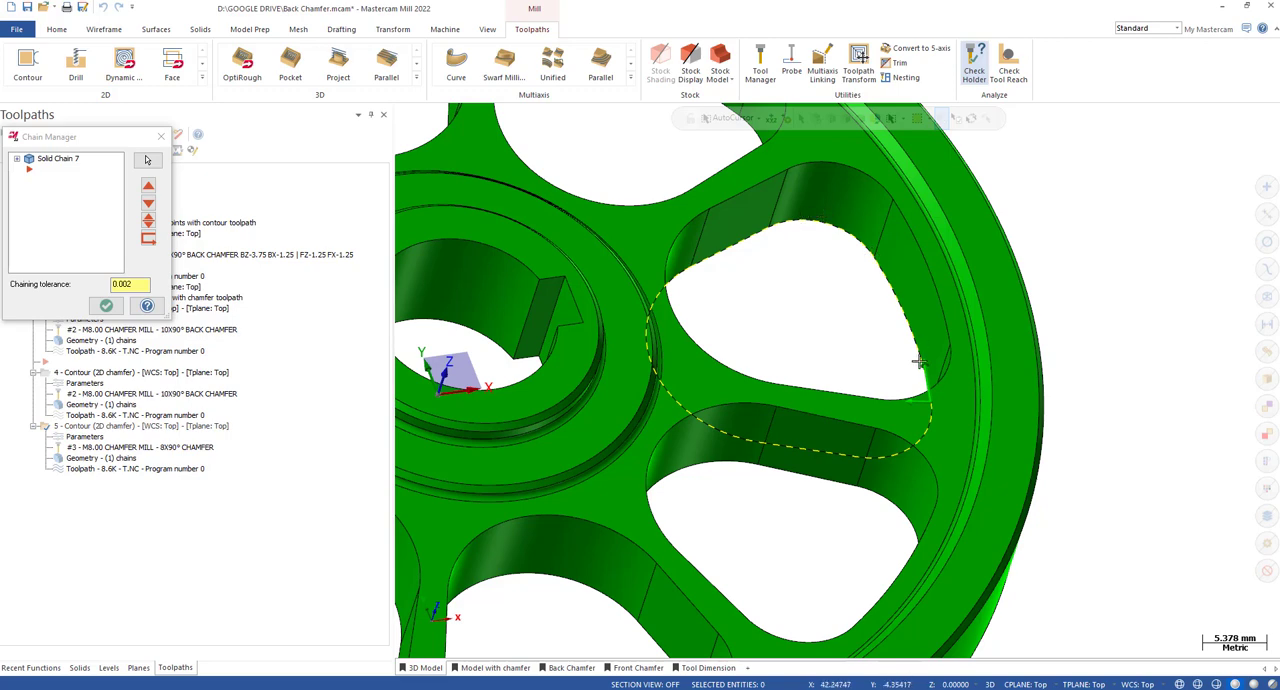
click(107, 305)
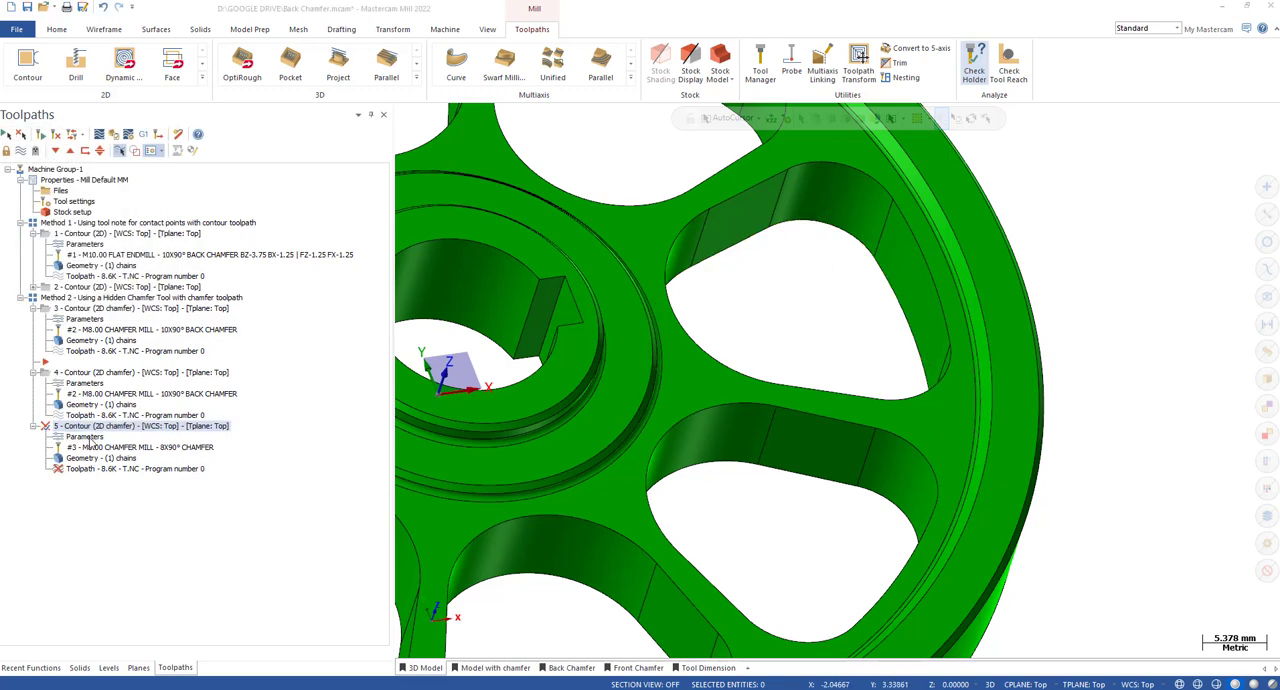
Switch the fifth toolpath's 2D chamfer from bottom offset to a top offset of 0.0 and accept the parameters.
click(88, 437)
click(122, 162)
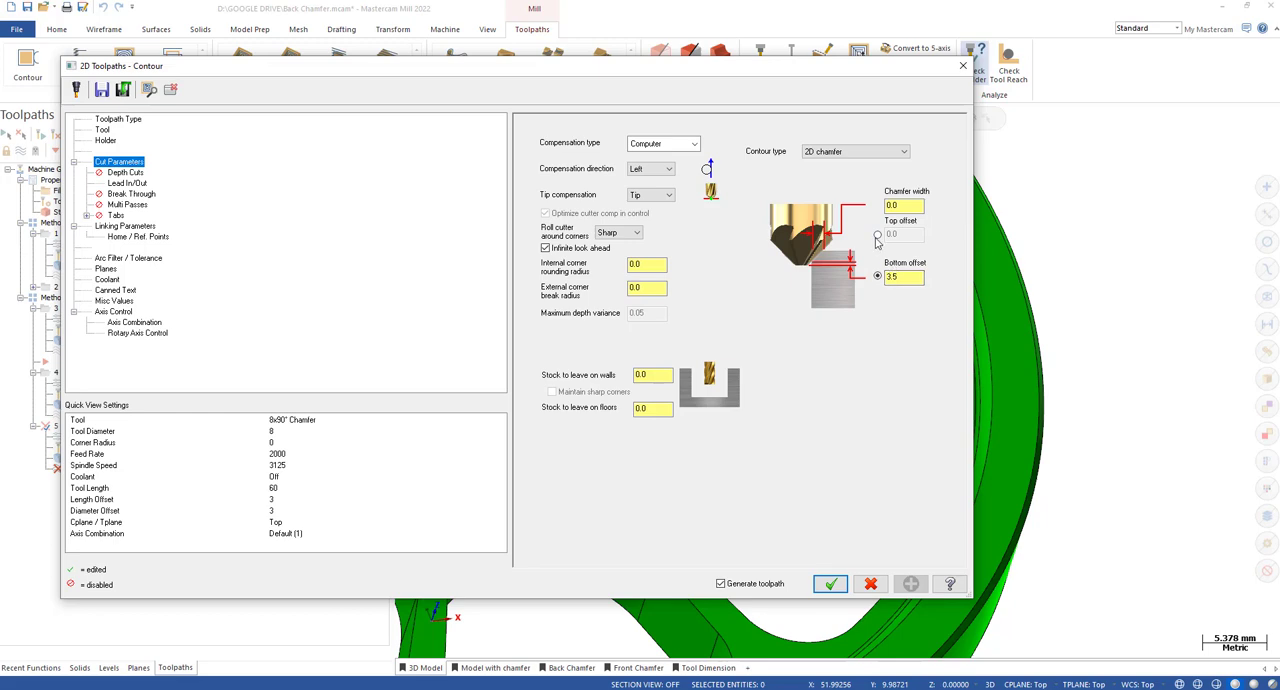
click(877, 236)
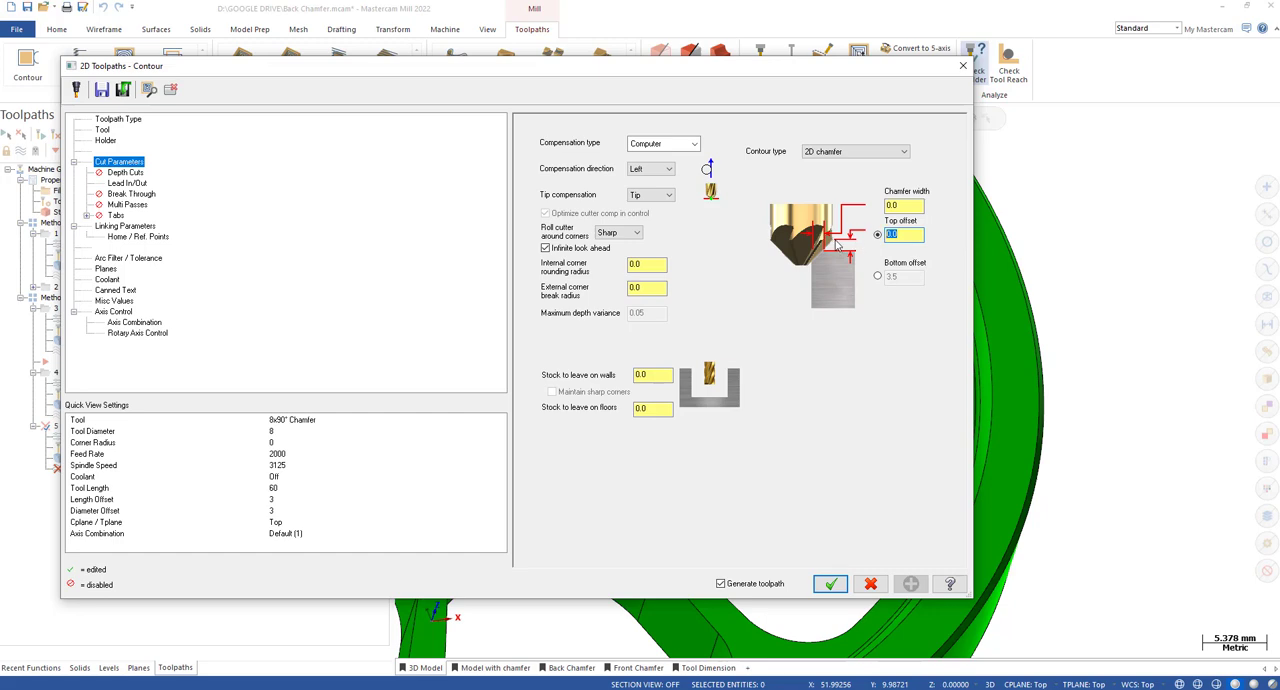
click(831, 586)
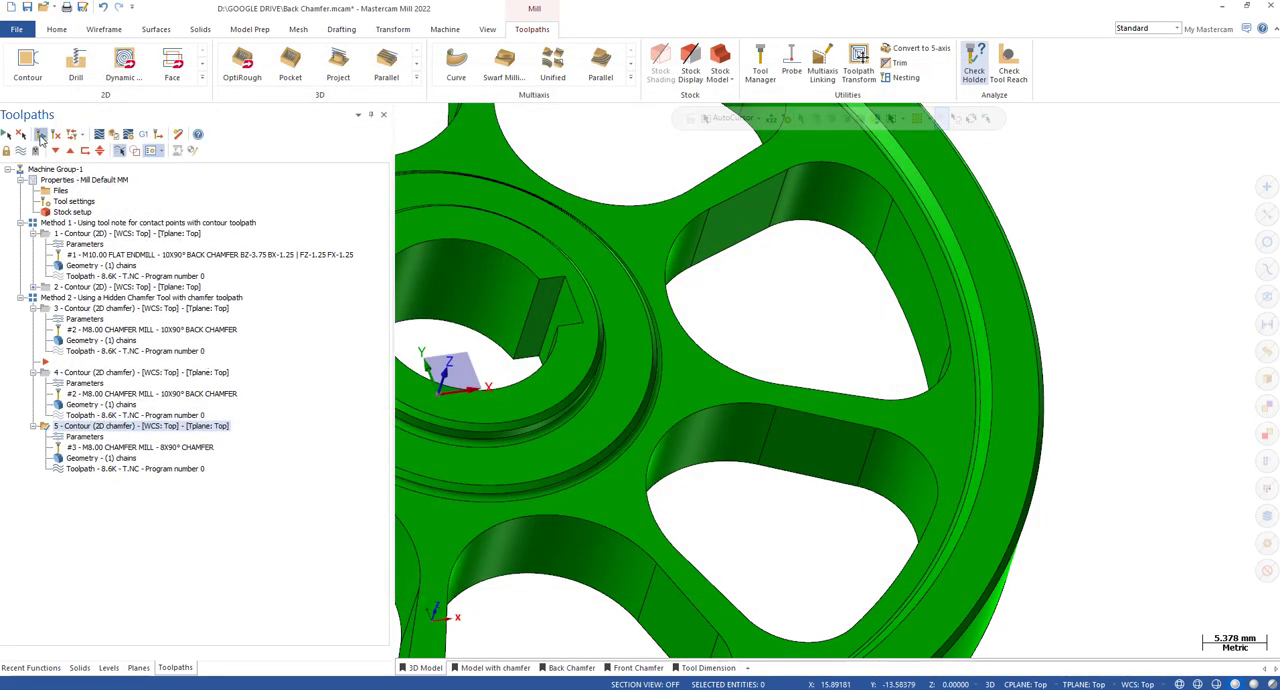
Backplot the fifth toolpath with section view on and examine the chamfer mill against the wheel's sectioned pocket edge from the front.
key(alt+t)
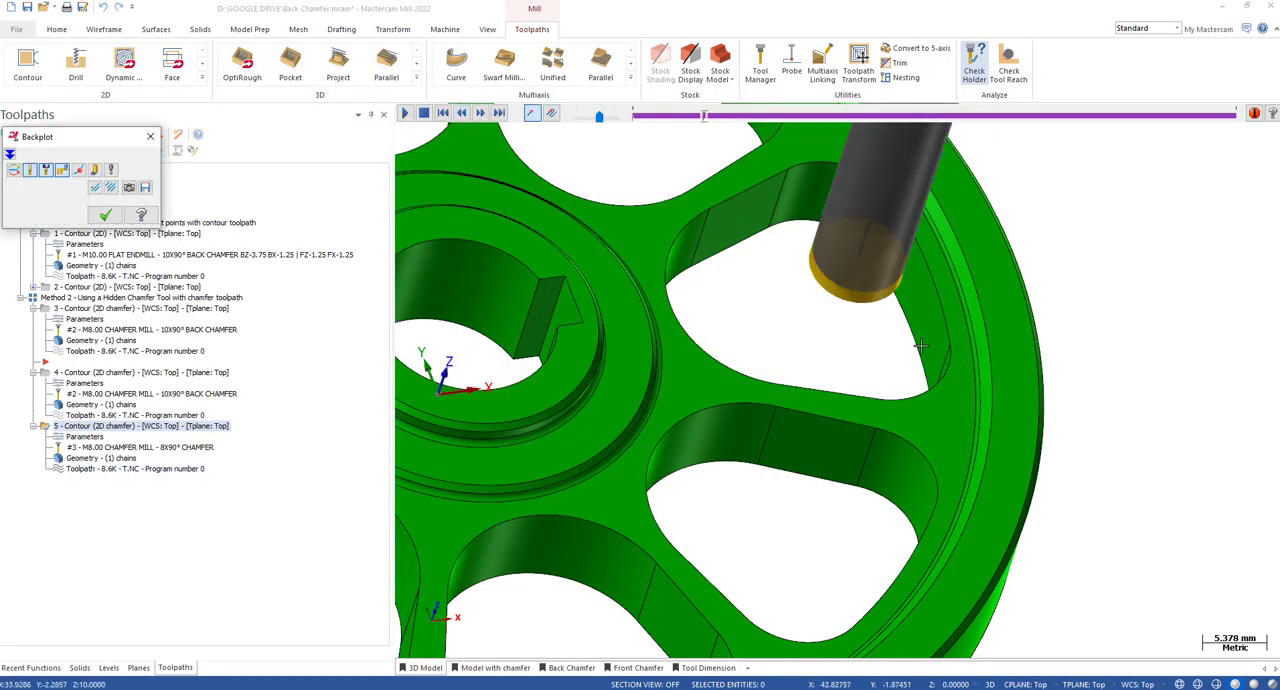
click(487, 29)
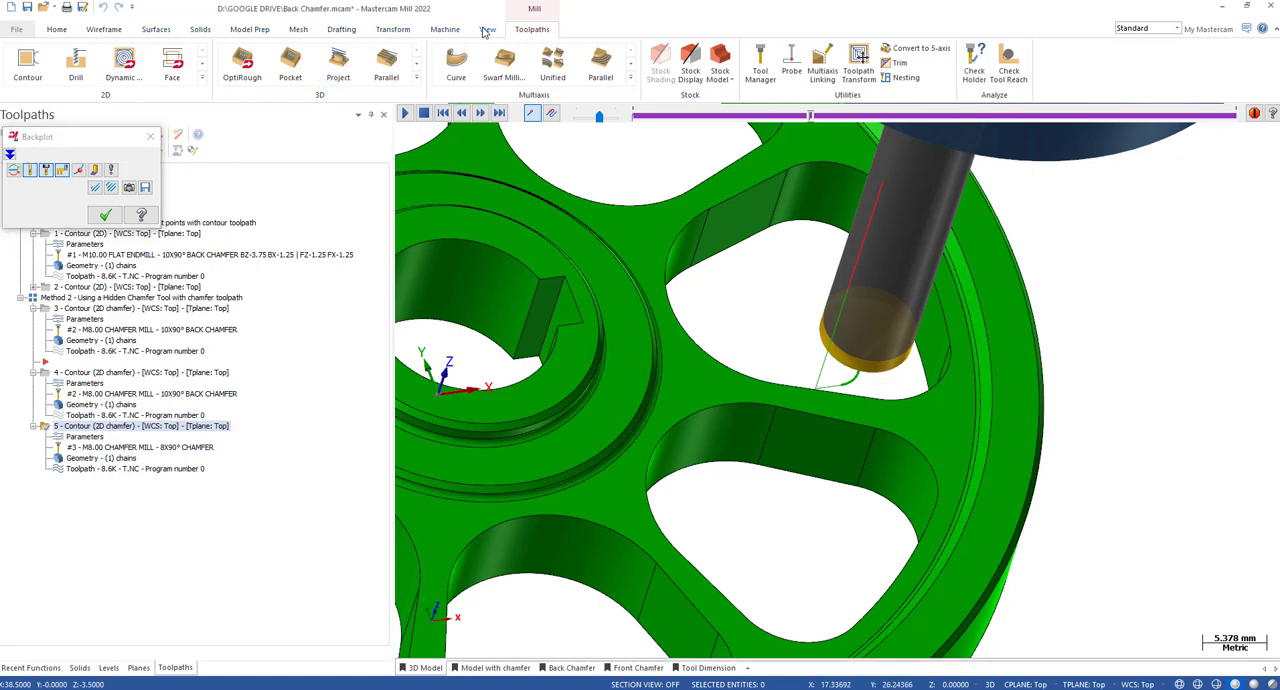
click(284, 66)
key(alt+2)
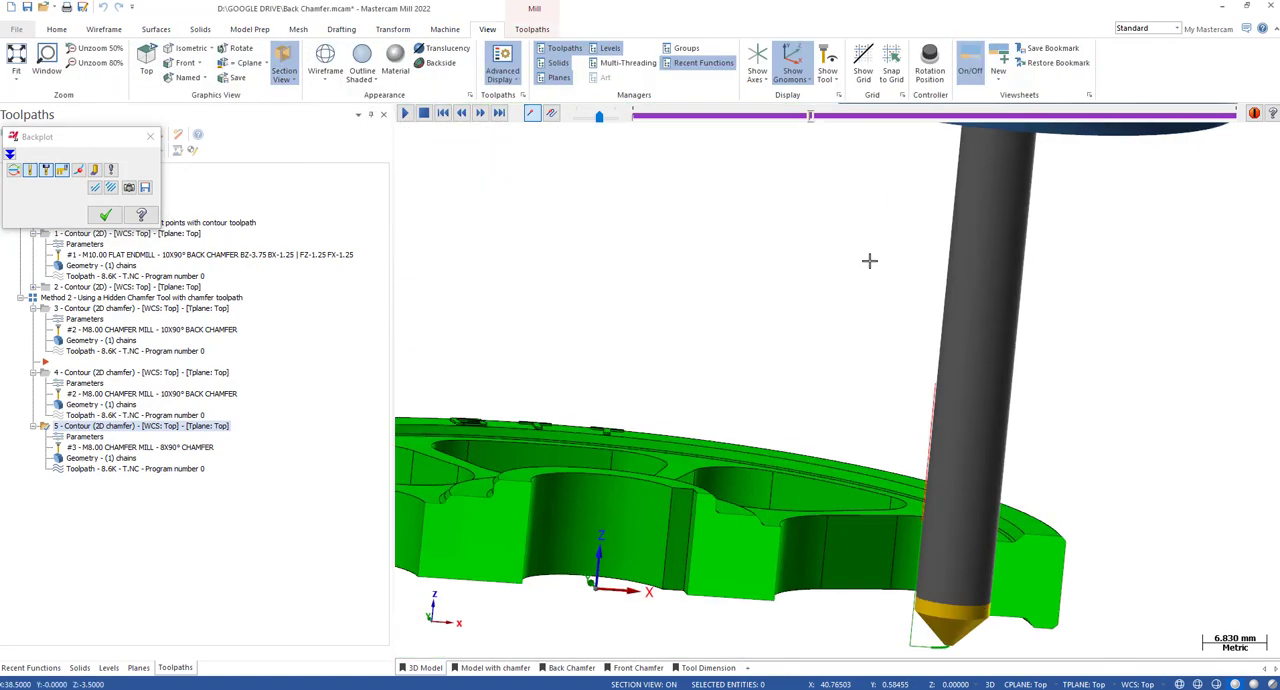
scroll(987, 511, up, 4)
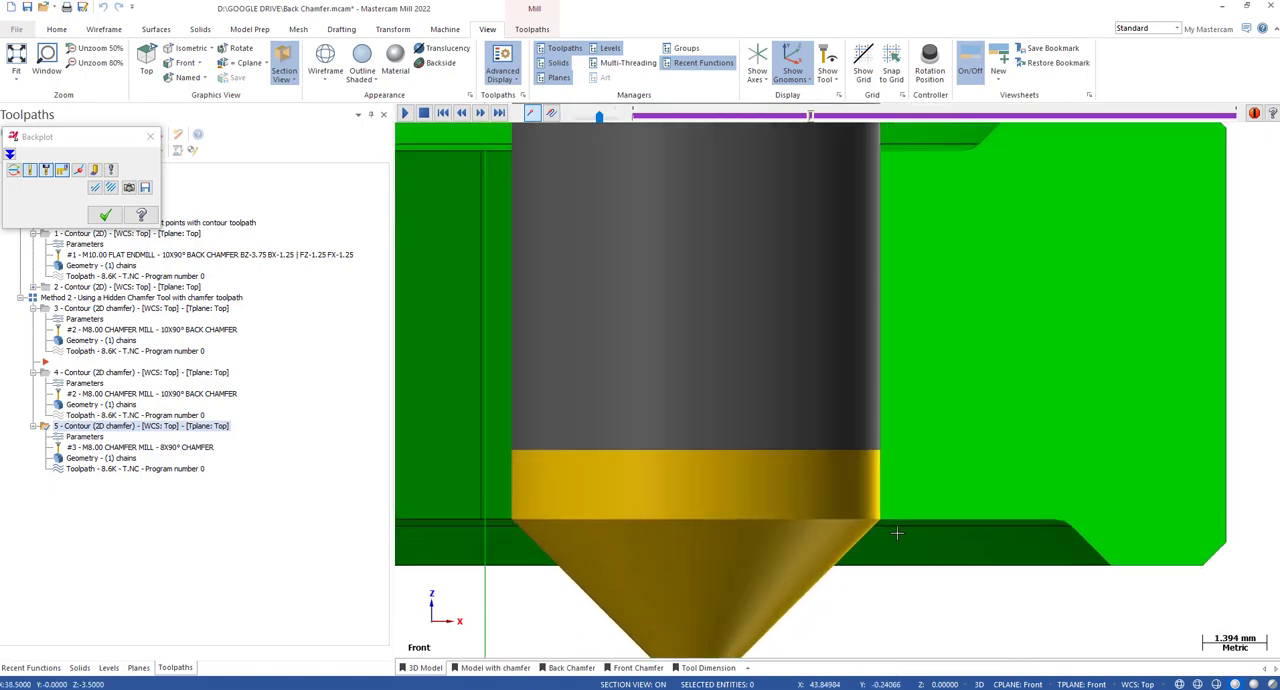
scroll(951, 435, down, 3)
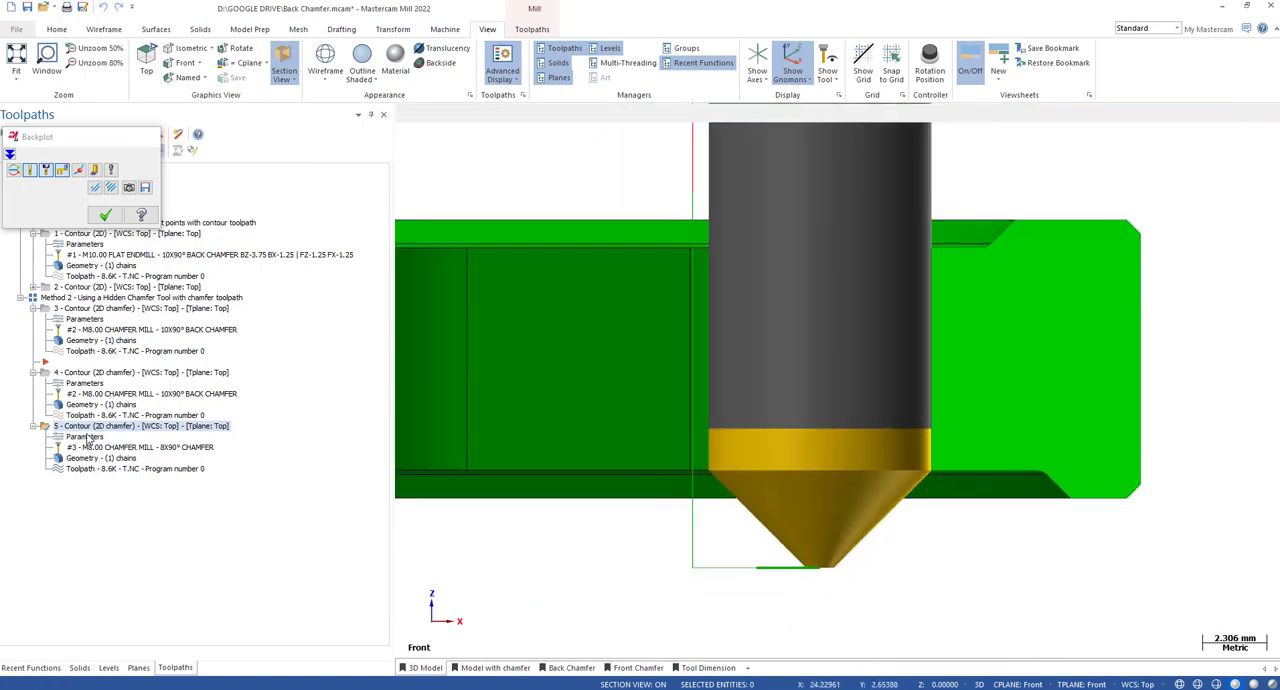
Check the top offset in the fifth toolpath's cut parameters and close them without changes.
click(85, 437)
drag(909, 236, 869, 239)
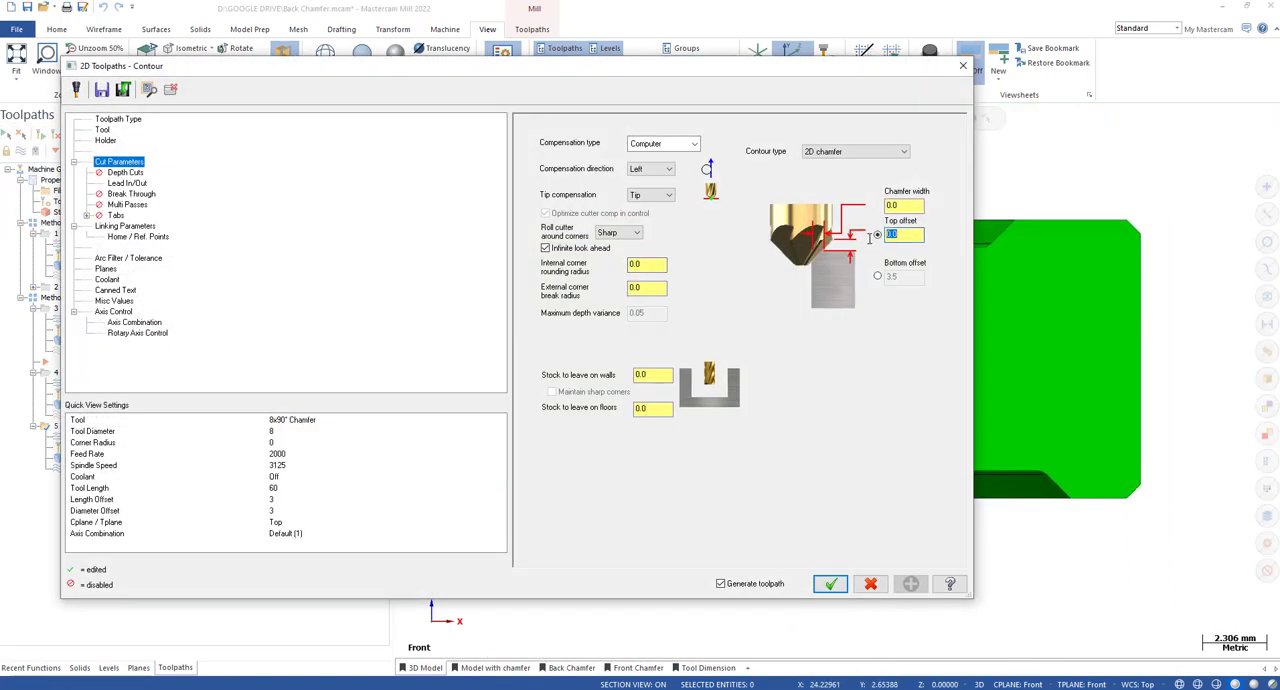
click(963, 65)
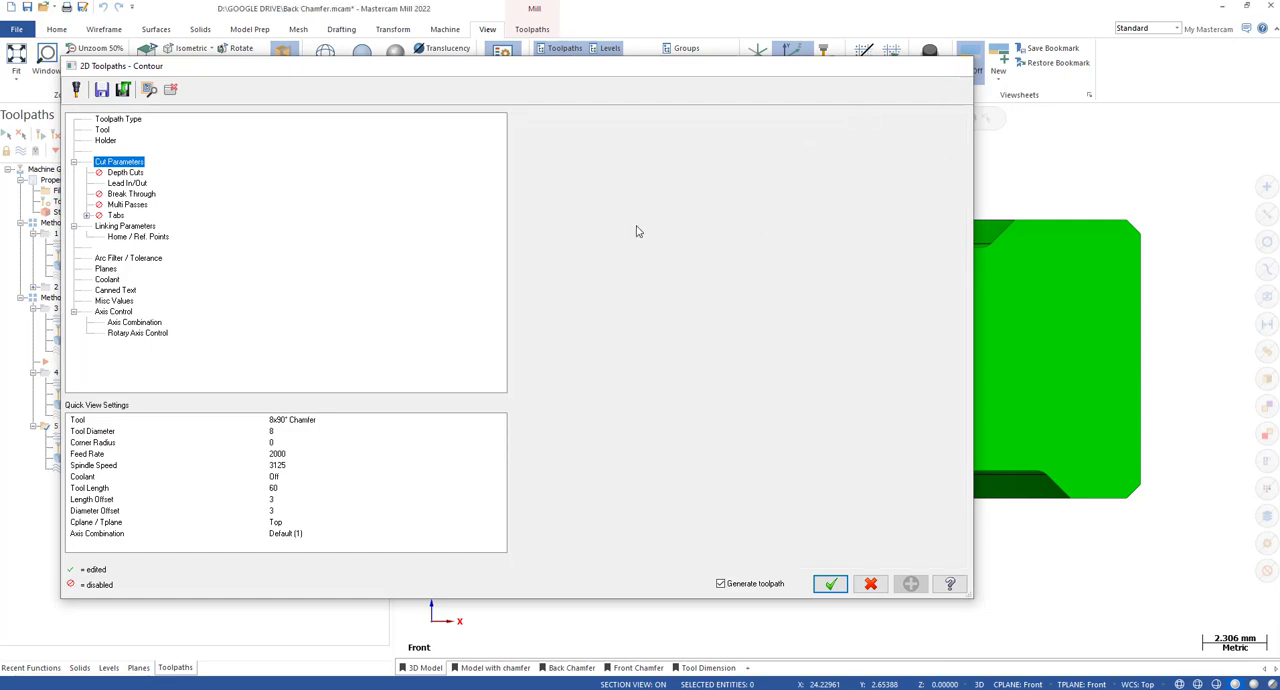
Step the fifth toolpath's backplot to the pocket wall, examine the cutter's outer corner at the back edge, and close the backplot.
click(89, 470)
key(s)
key(s)
key(s)
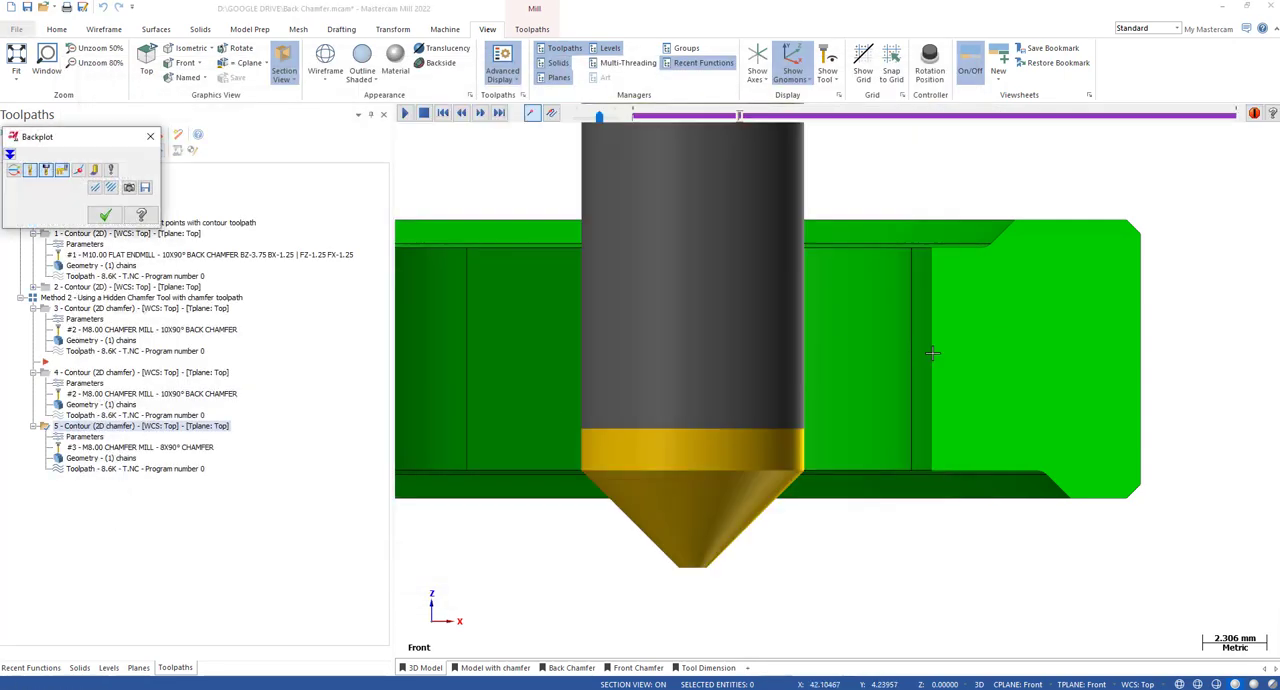
scroll(938, 357, down, 2)
key(s)
scroll(948, 425, up, 3)
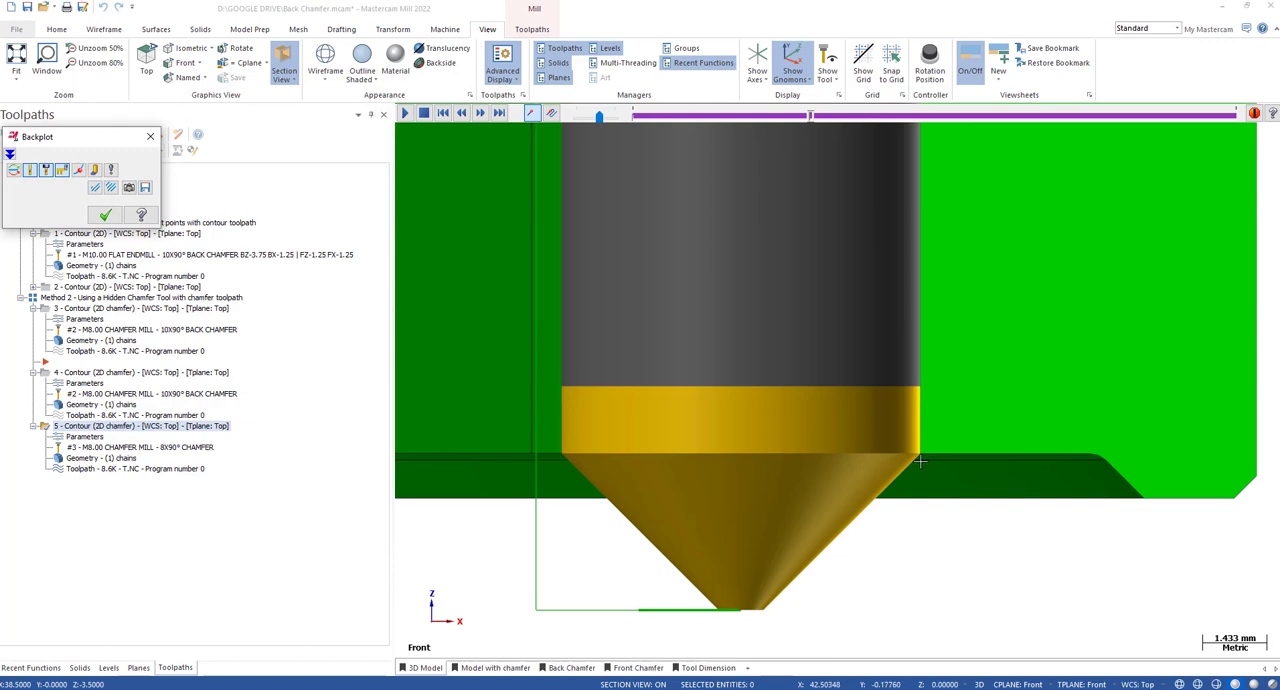
scroll(940, 440, down, 2)
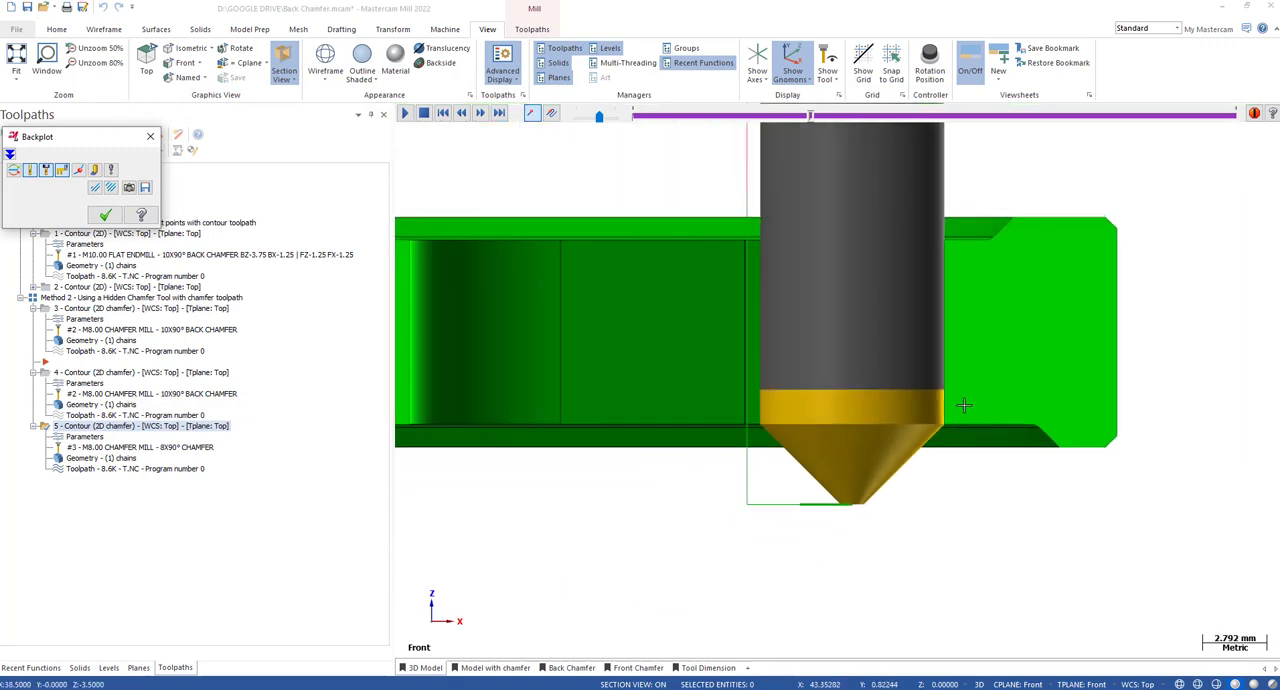
scroll(962, 420, up, 1)
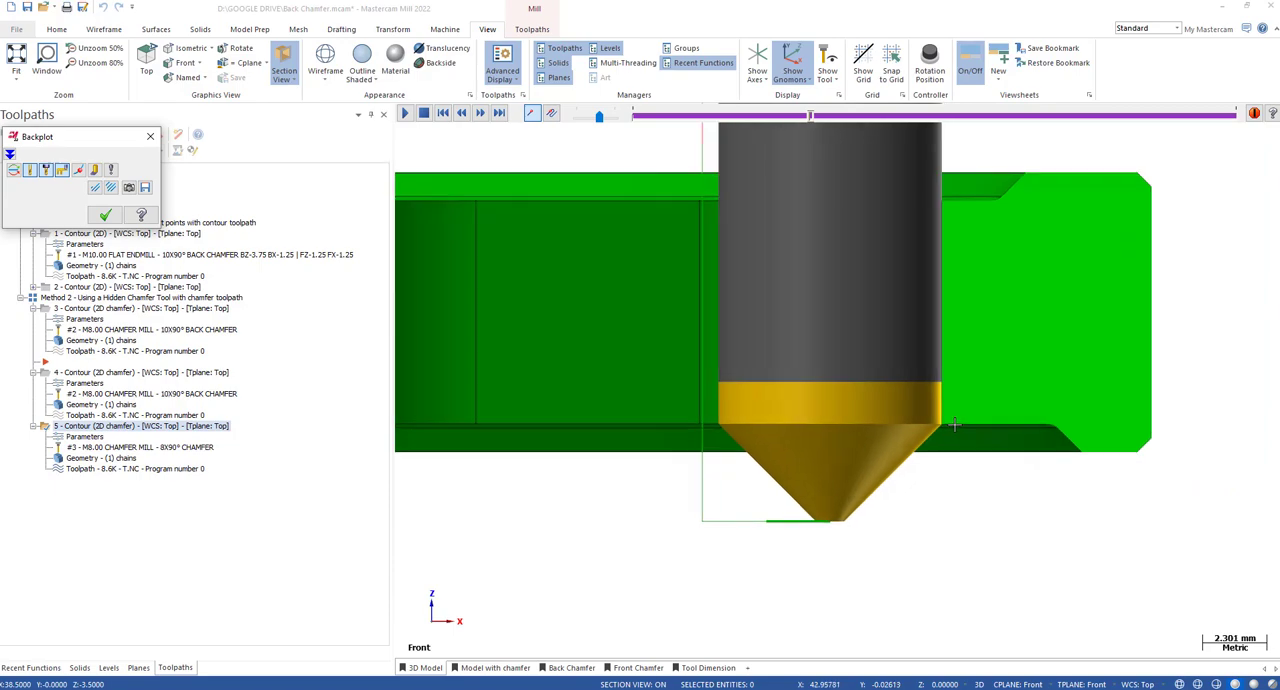
click(106, 216)
Compare the fourth toolpath's hidden 10x90° Back Chamfer tip with the imported outline's corner, then close the tool definition without changes.
click(90, 383)
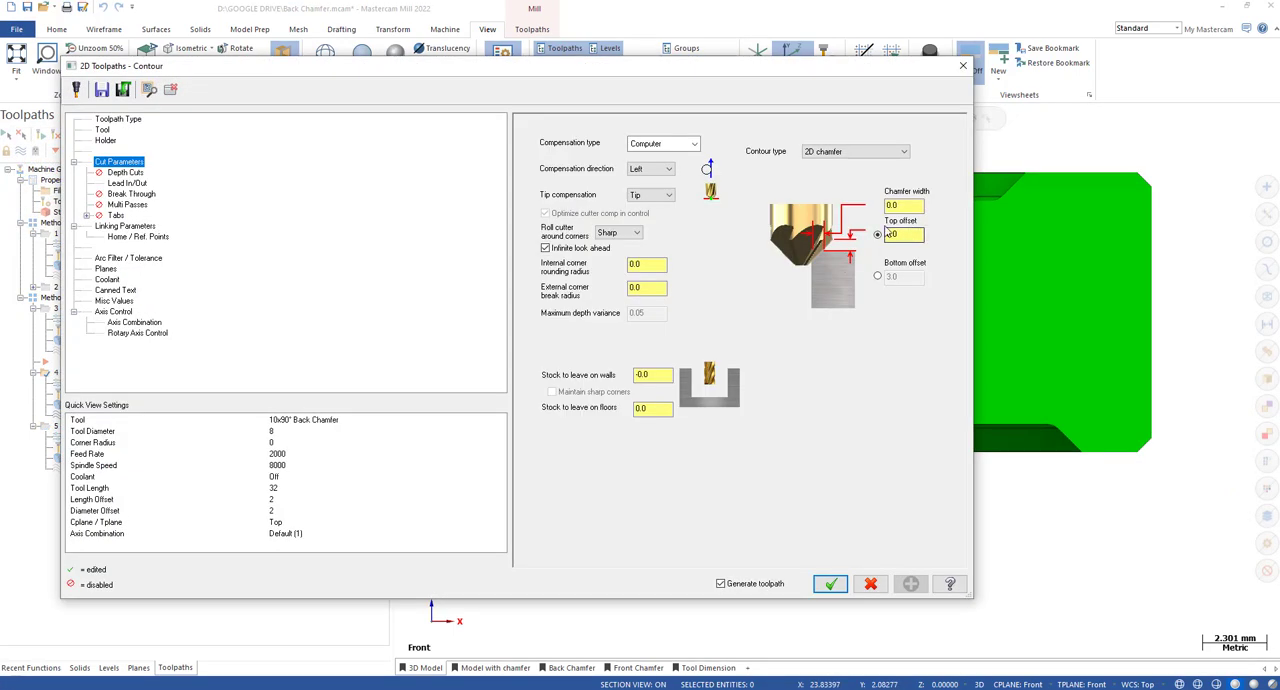
click(102, 131)
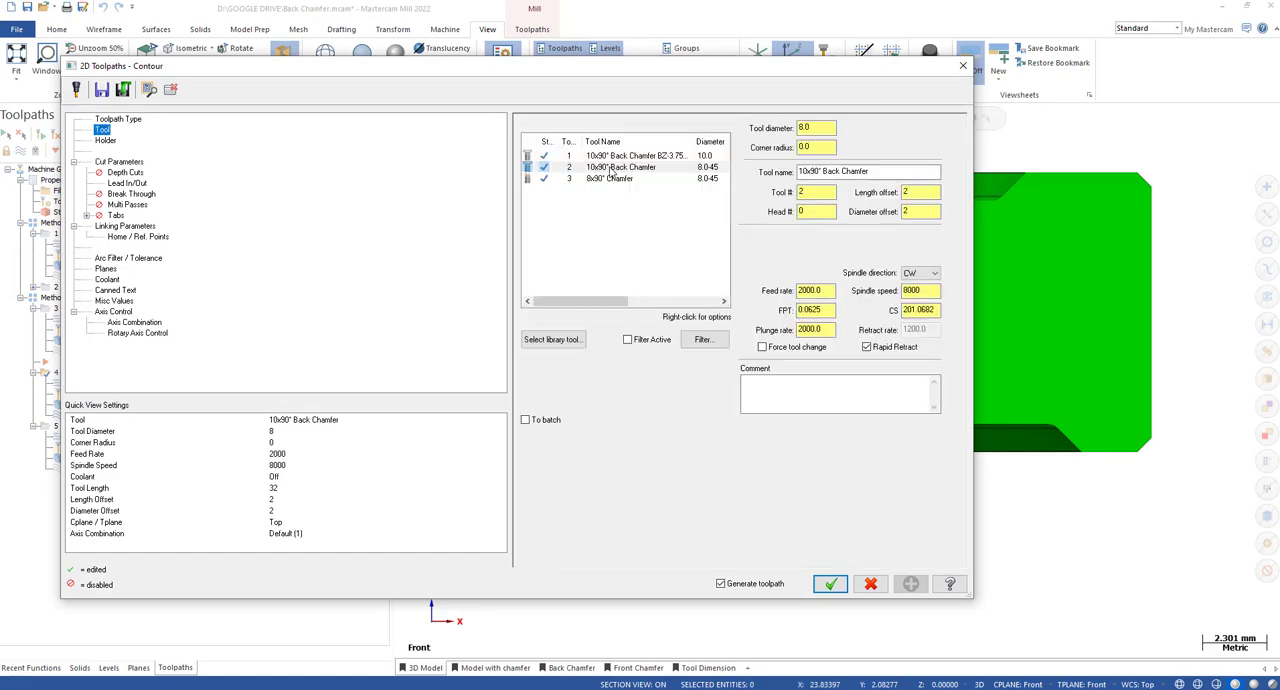
double_click(611, 168)
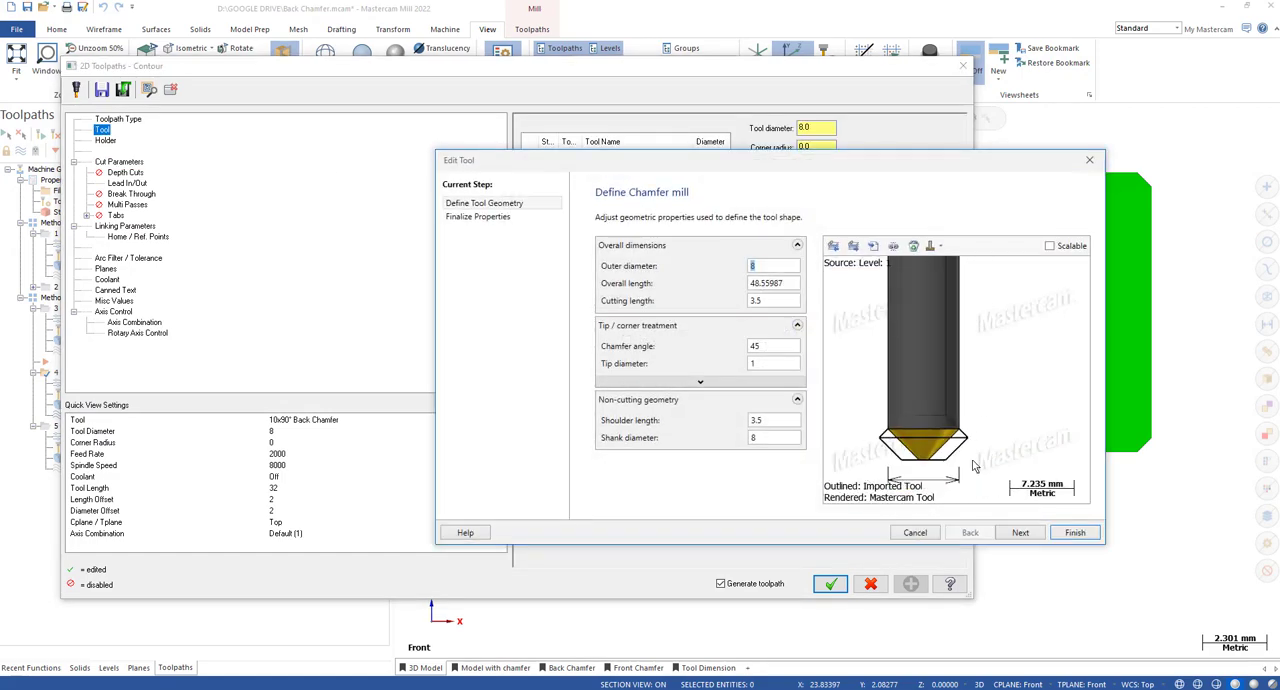
scroll(957, 407, up, 3)
scroll(990, 376, up, 2)
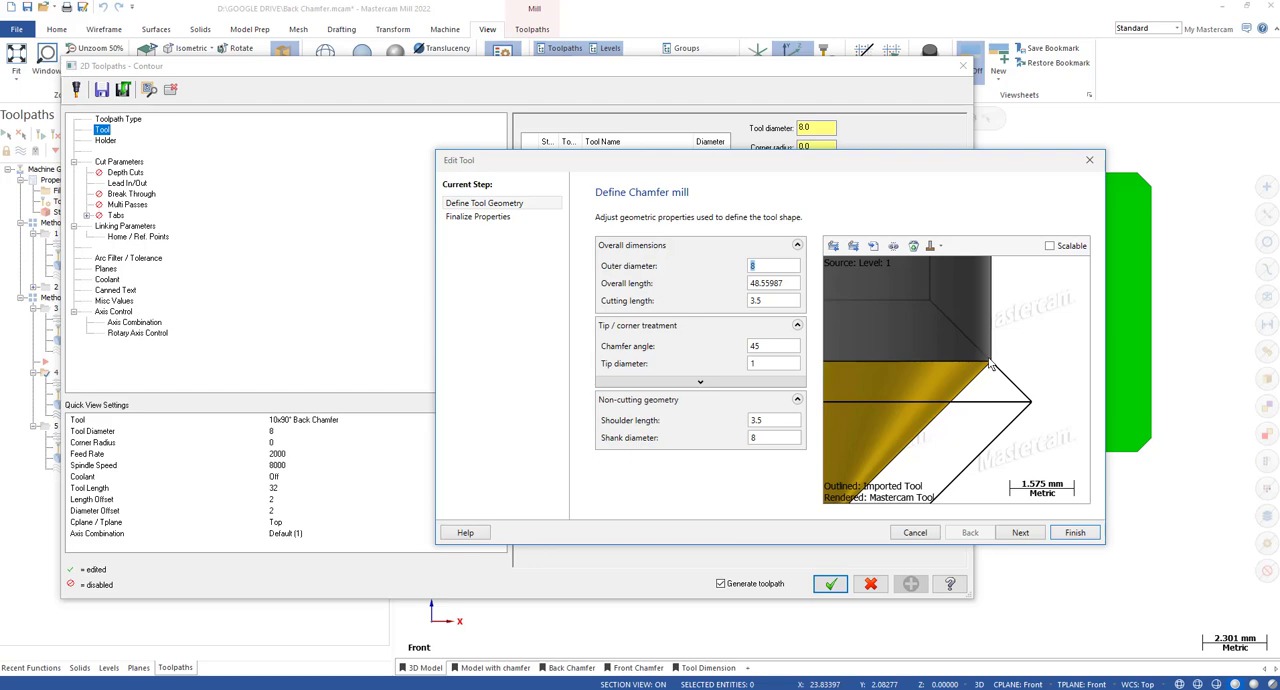
scroll(995, 372, down, 3)
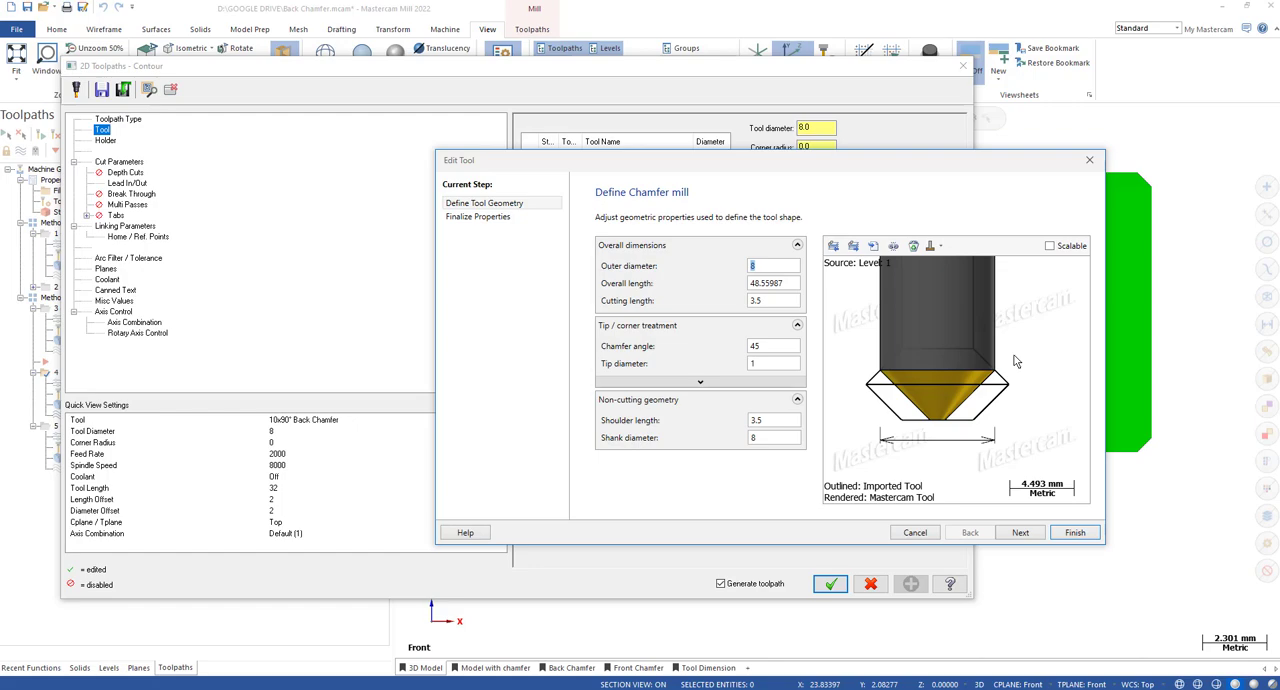
click(1090, 160)
View the fourth toolpath's cut parameters, then reopen its back chamfer tool definition and close it without changes.
click(120, 162)
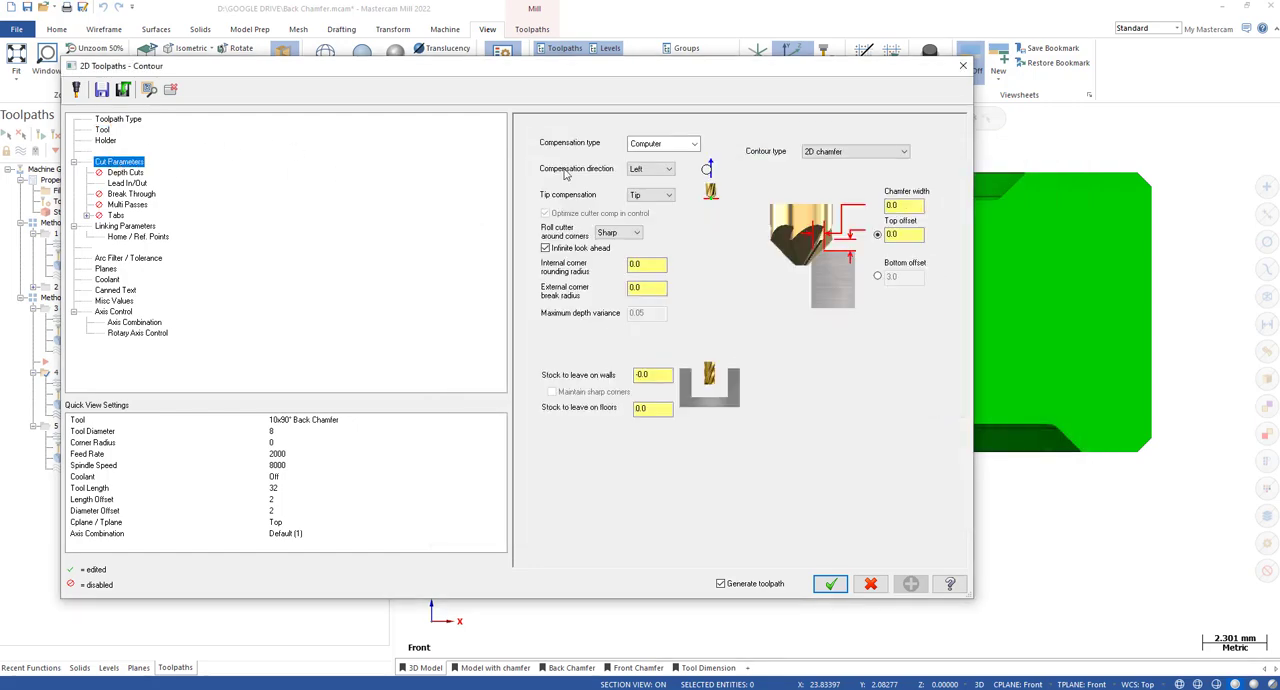
click(102, 130)
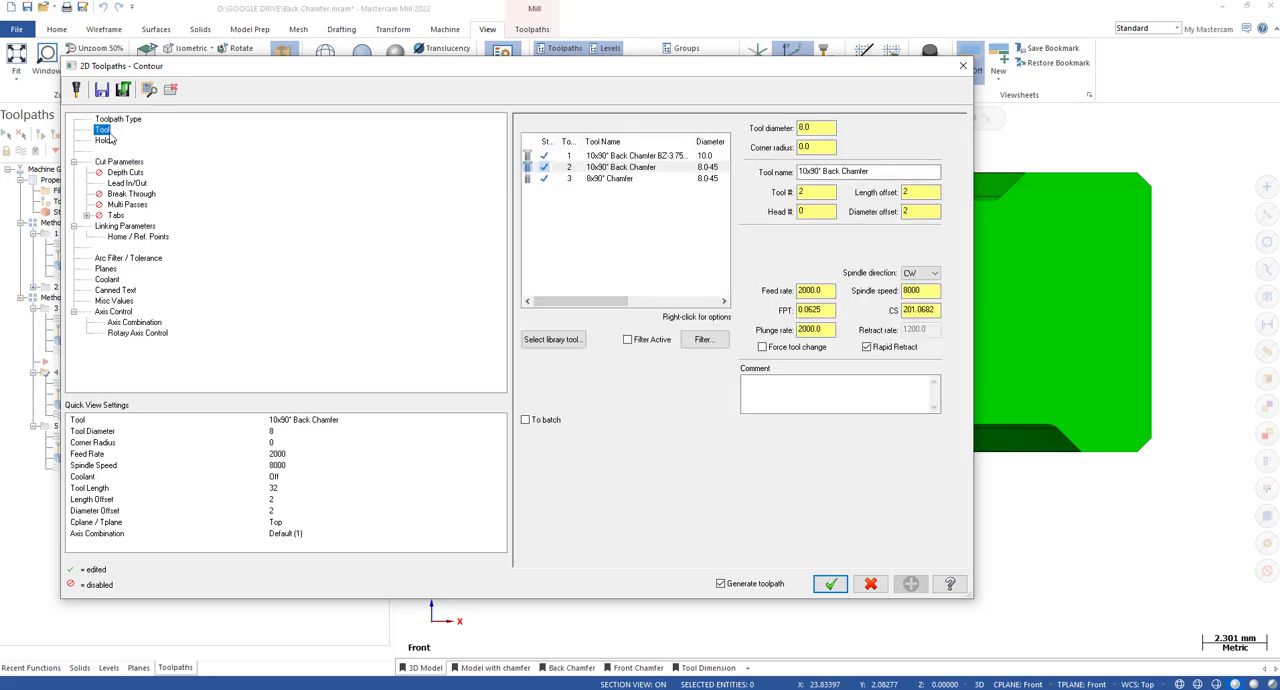
double_click(612, 167)
click(1090, 161)
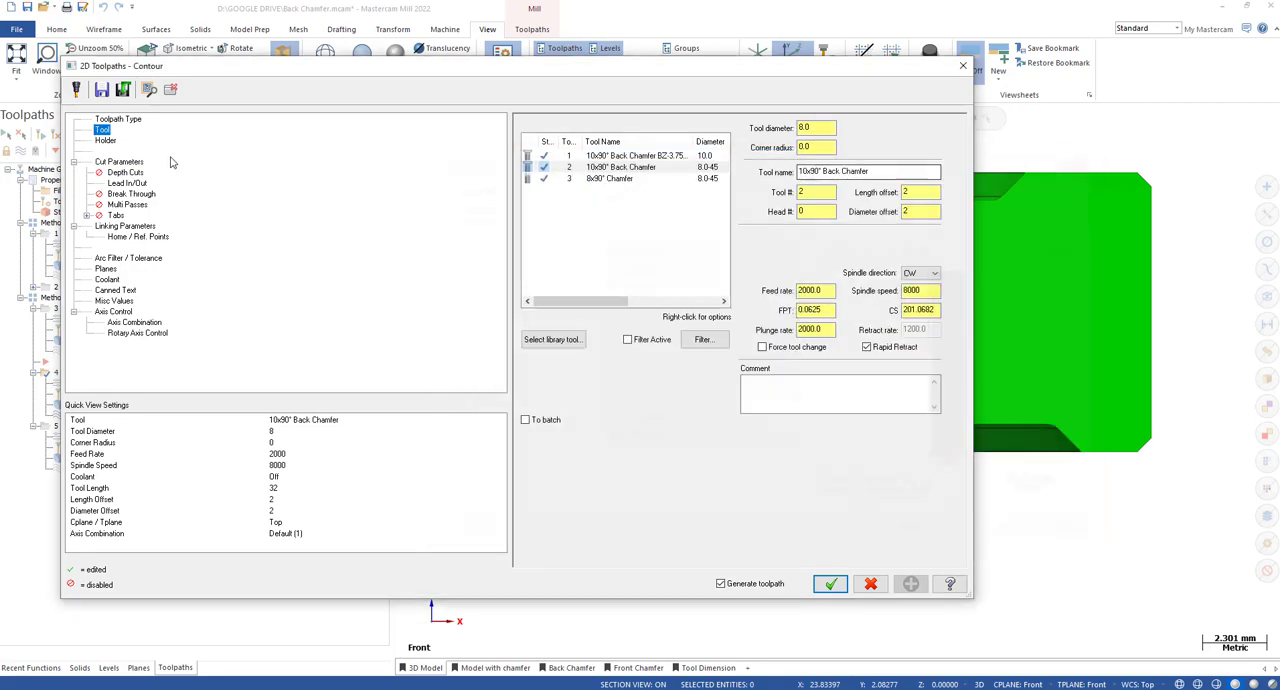
Review the fourth toolpath's 2D chamfer contour type, top offset and stock to leave on walls, then accept the parameters.
click(122, 162)
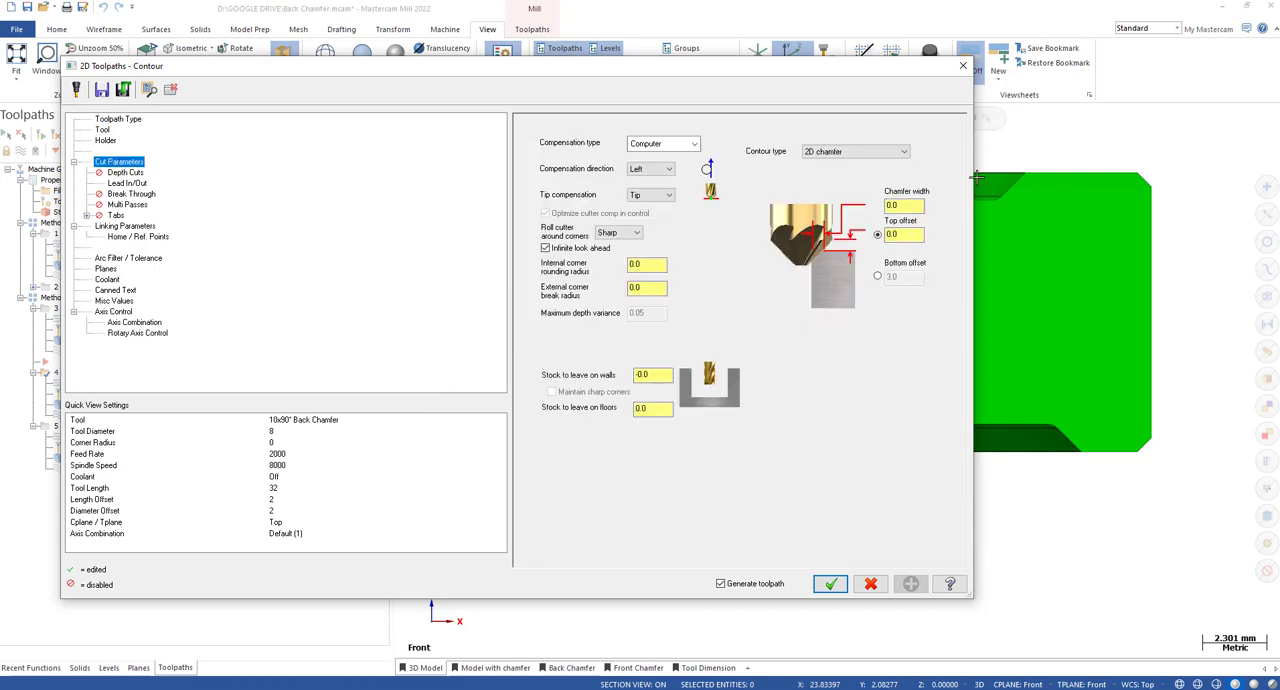
click(826, 157)
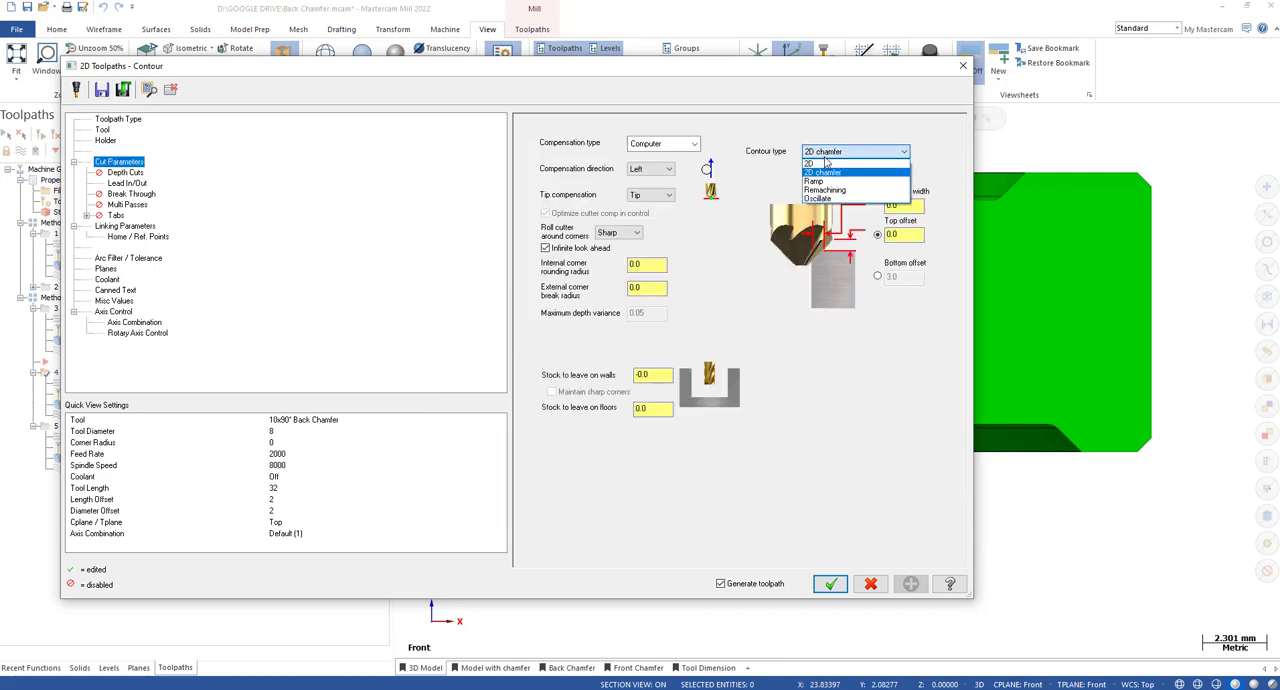
click(826, 161)
double_click(894, 234)
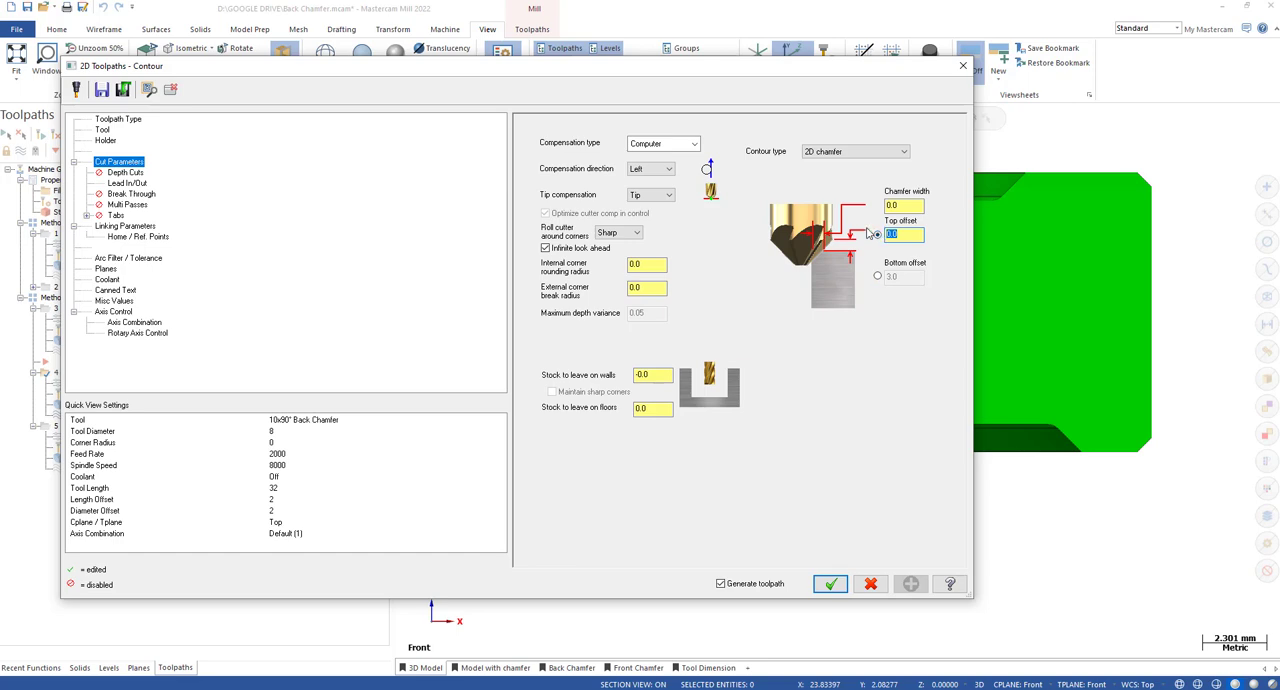
double_click(646, 375)
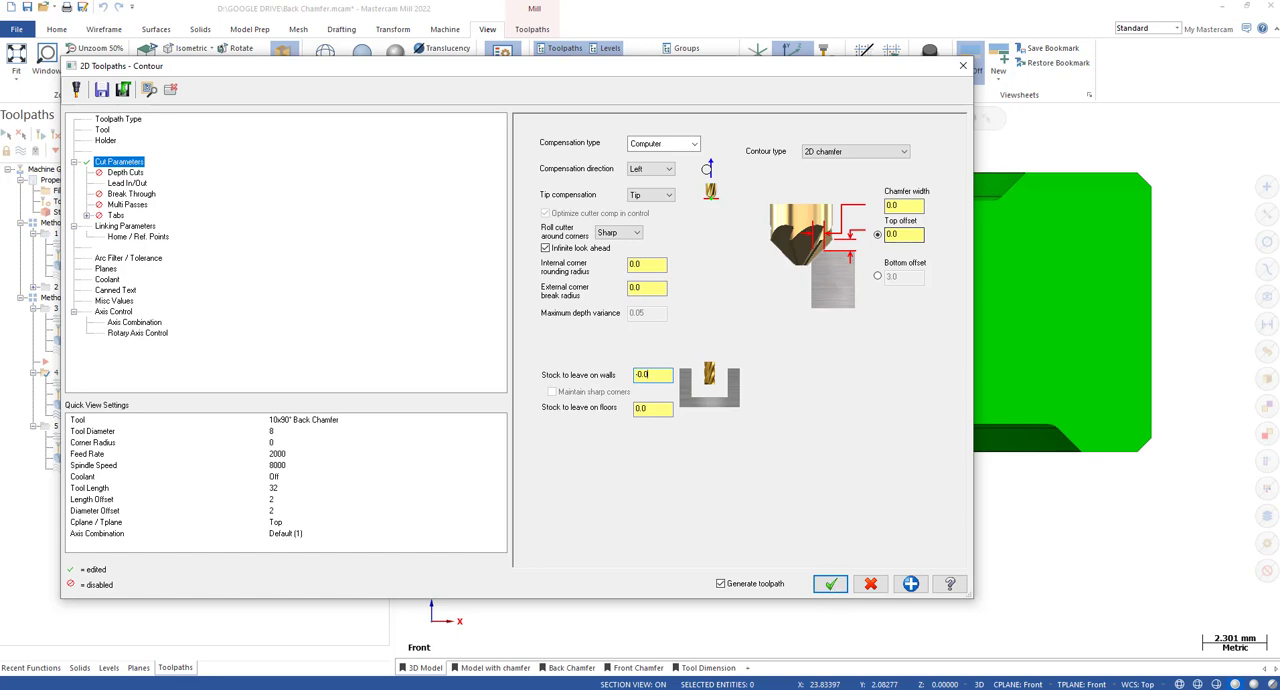
click(830, 583)
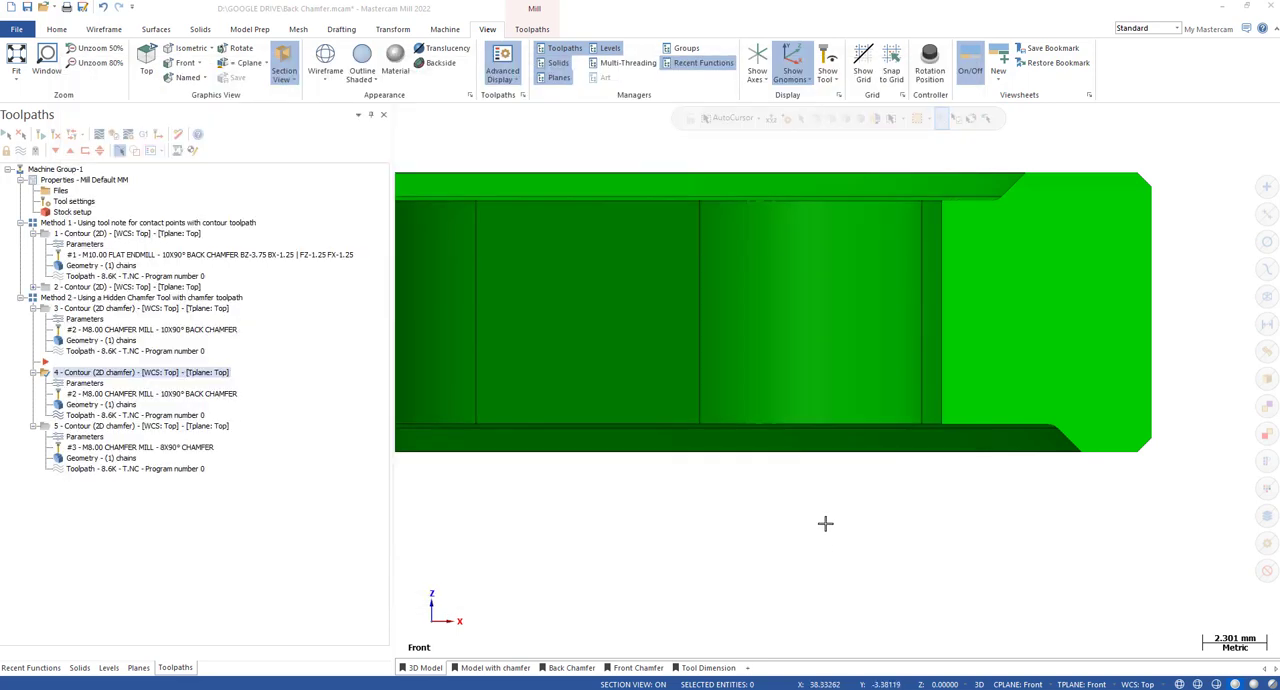
Backplot the fourth toolpath and step the back chamfer cutter to the sectioned pocket's bottom edge in an angled view.
click(102, 416)
scroll(918, 400, down, 4)
middle_drag(909, 341, 934, 376)
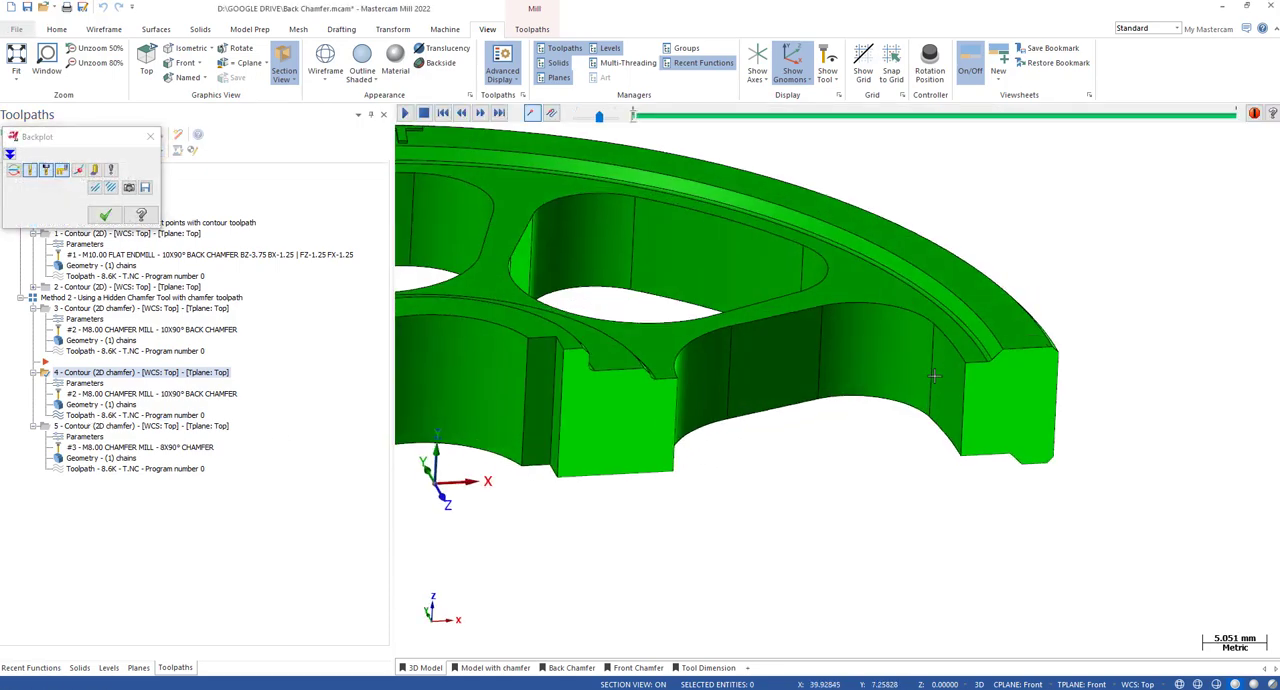
scroll(1000, 388, down, 5)
key(s)
key(s)
scroll(1049, 390, up, 2)
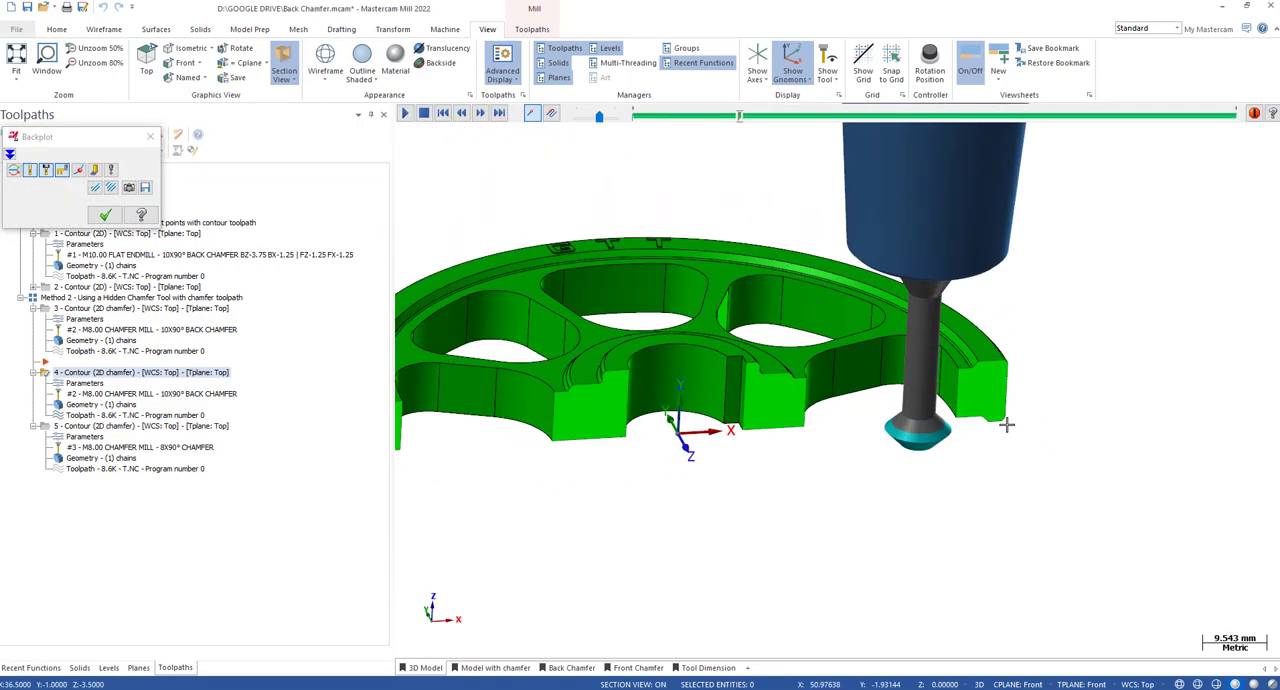
scroll(1006, 424, up, 4)
key(s)
Examine the cutter's contact with the back edge, step it around the whole pocket contour, and close the backplot.
key(s)
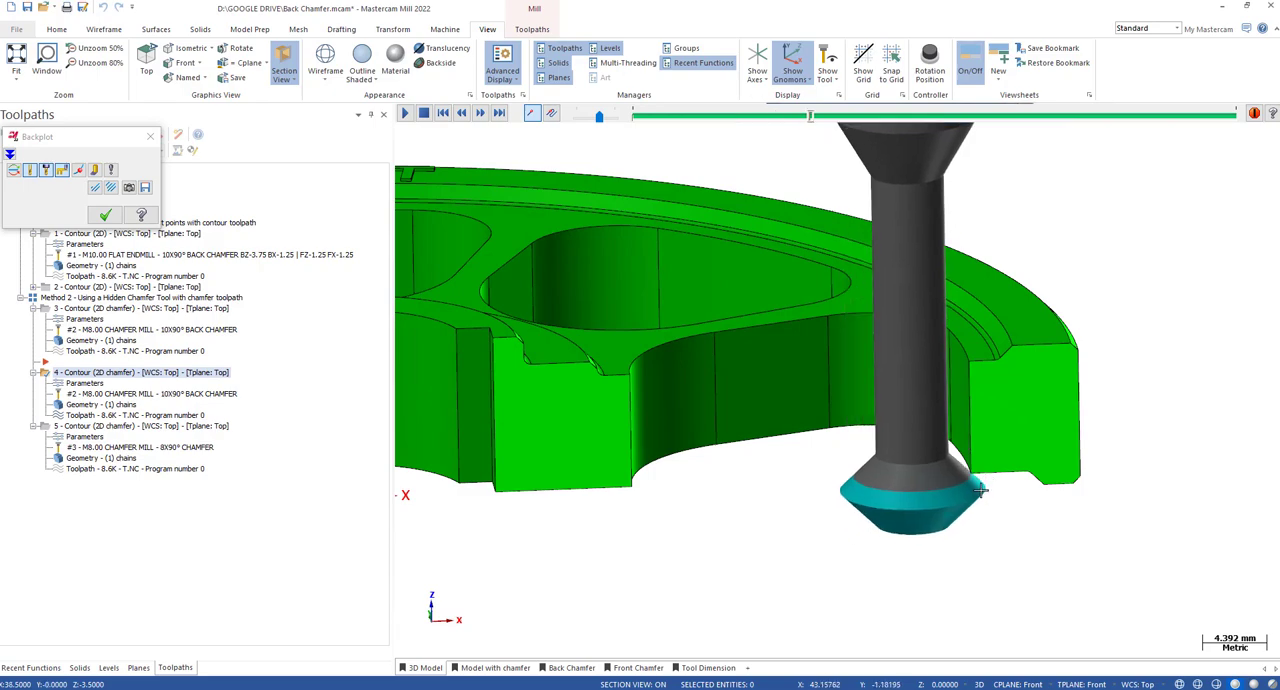
scroll(980, 489, up, 3)
scroll(980, 489, down, 3)
mouse_move(980, 485)
middle_down()
mouse_move(977, 436)
mouse_move(995, 457)
middle_up()
key(s)
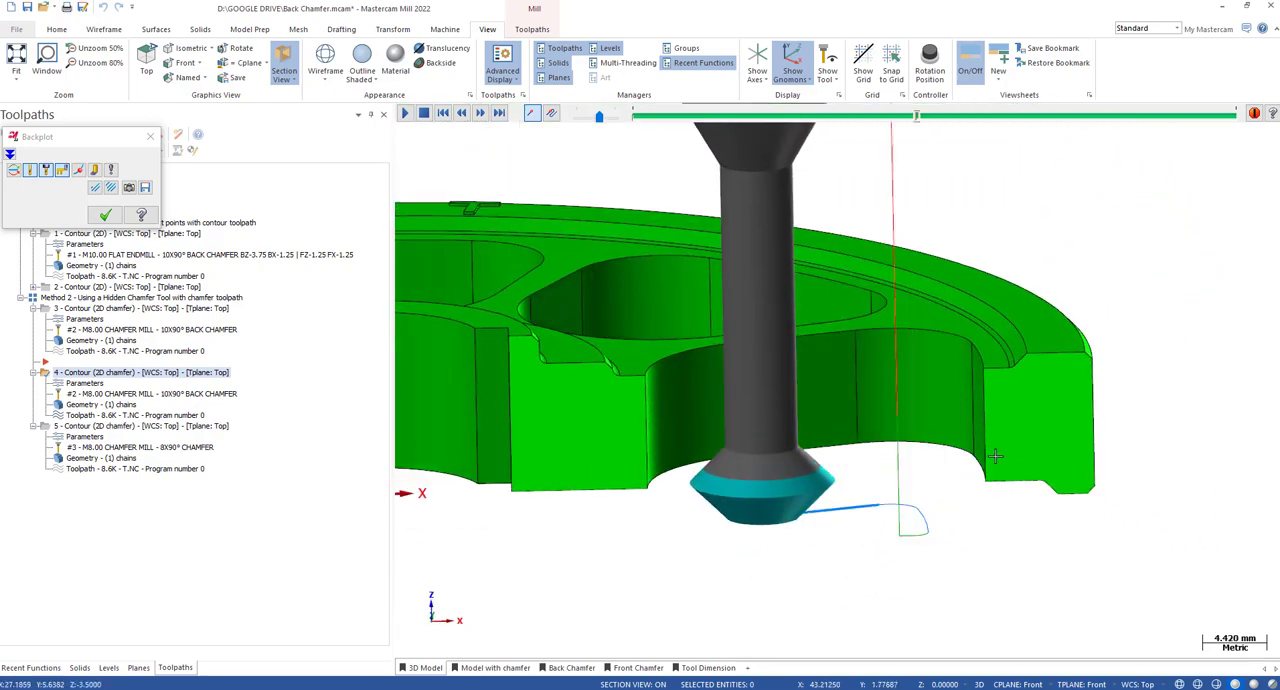
key(s)
key(s)
key(s)
key(s)
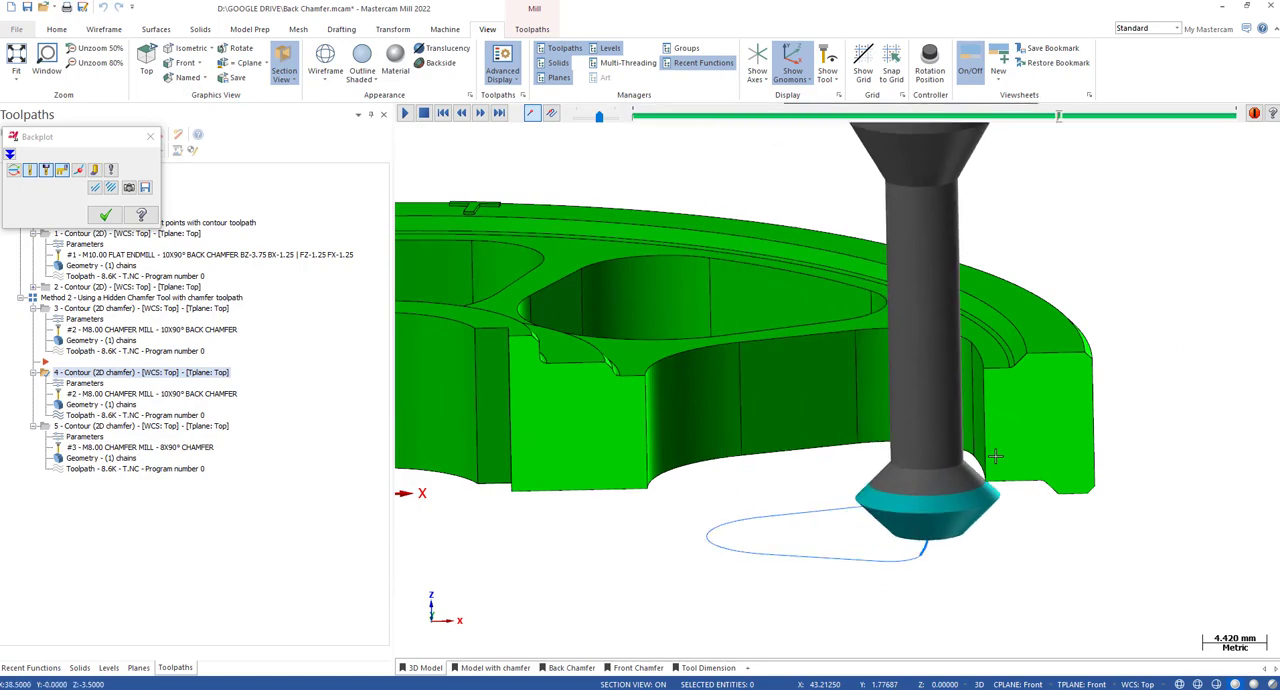
key(Escape)
Recheck the fourth toolpath's cut parameters without changes, then backplot it again up to the cutter's contact with the pocket wall.
click(90, 386)
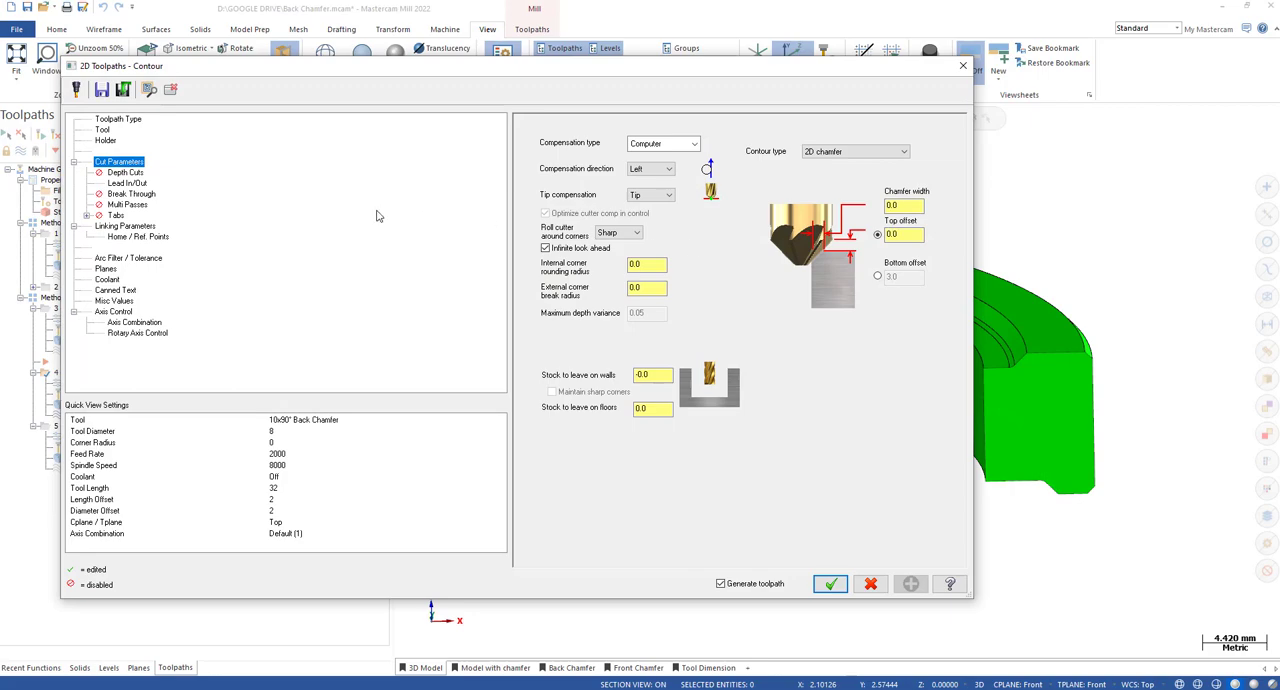
key(Escape)
click(94, 416)
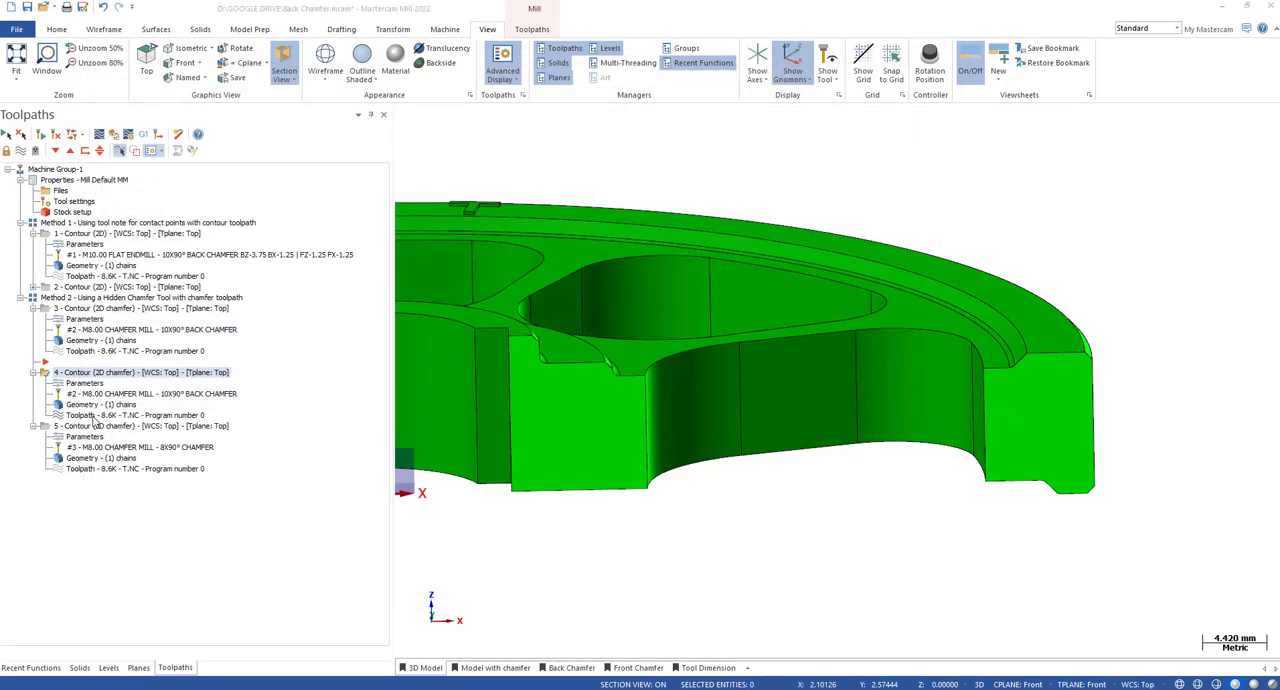
key(s)
key(s)
key(s)
key(s)
key(s)
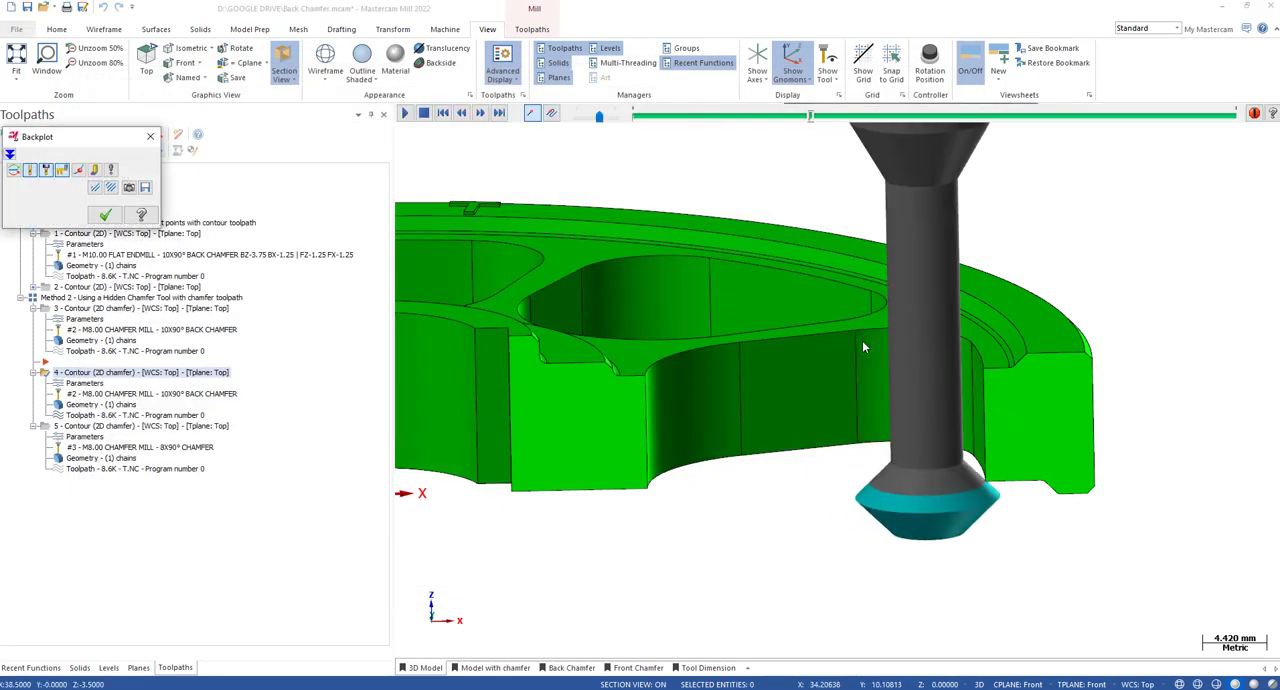
Edit the fourth toolpath's chamfer mill, setting outer diameter 9, cutting length 3 and tip diameter 3.
key(Escape)
click(92, 385)
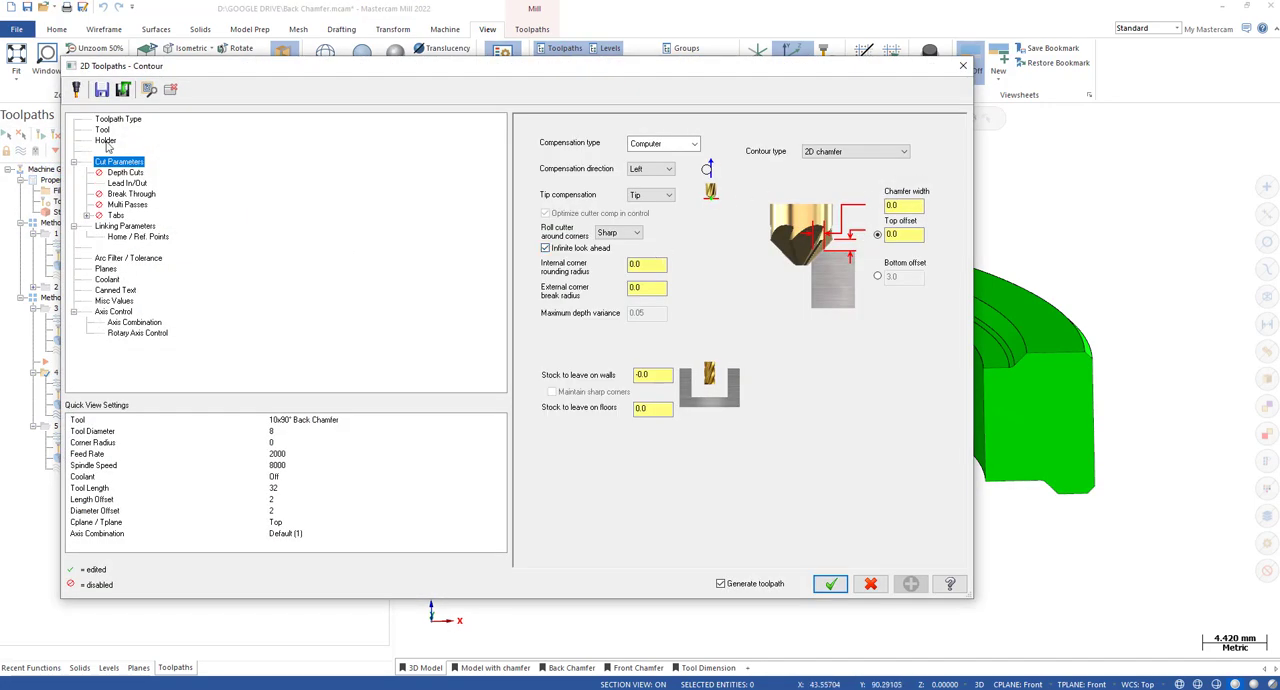
click(102, 130)
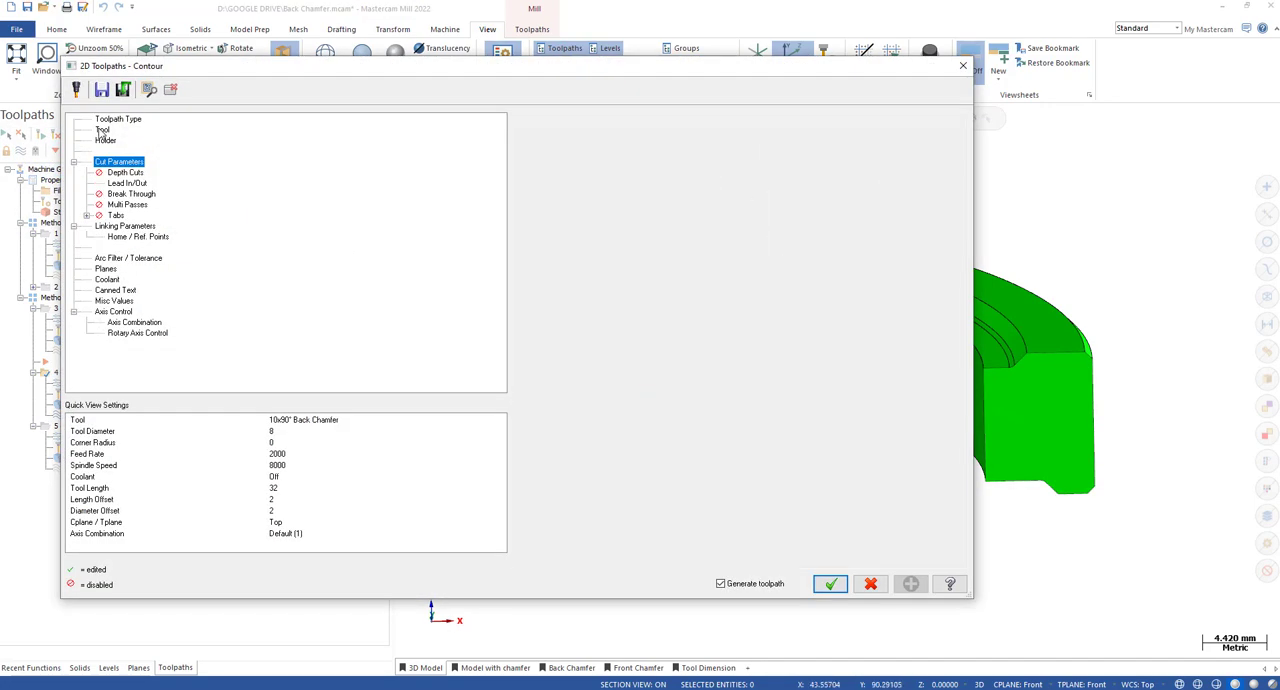
double_click(638, 167)
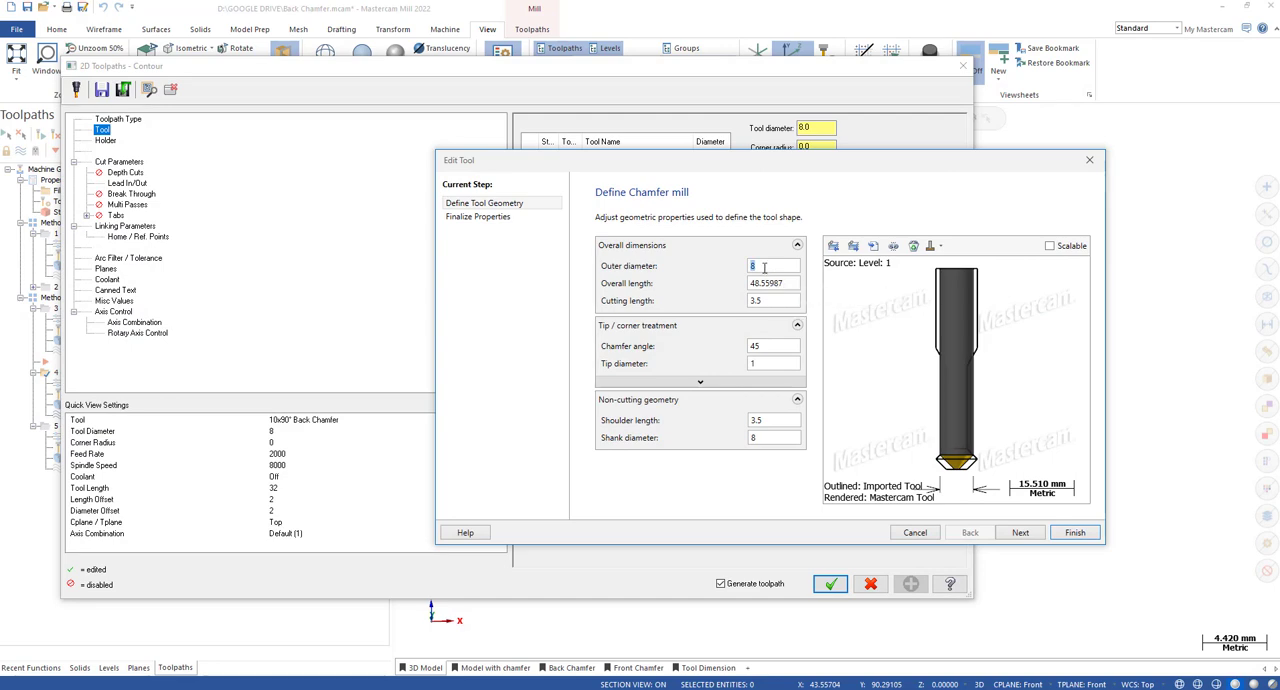
key(Tab)
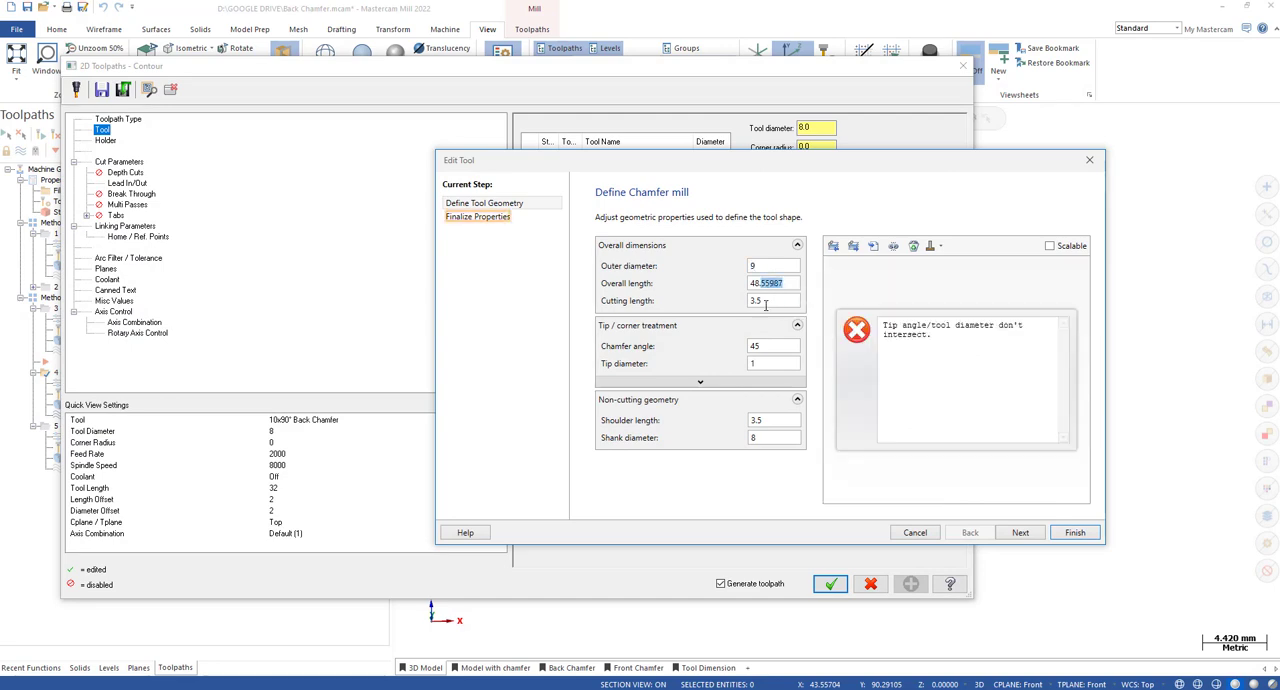
key(Tab)
text(3)
double_click(765, 362)
click(766, 349)
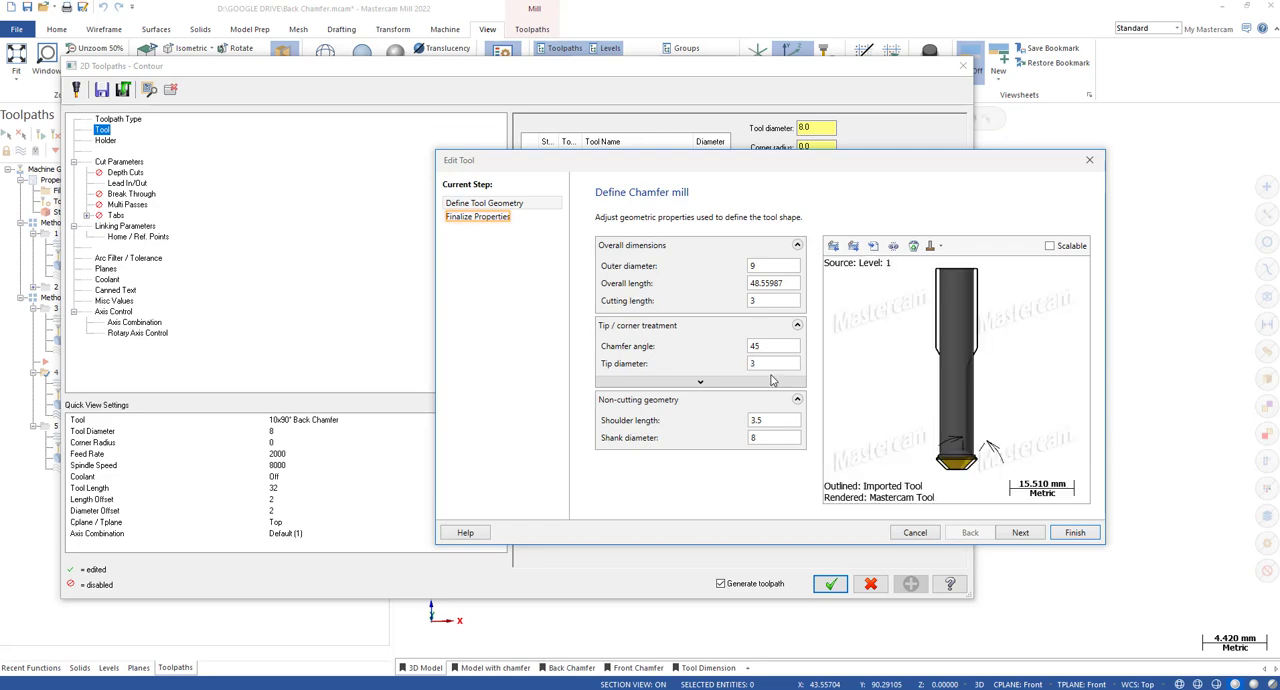
Try a tip diameter of 2 against the imported tool outline in the preview, and set it back to 3.
double_click(766, 363)
text(2)
scroll(952, 481, up, 6)
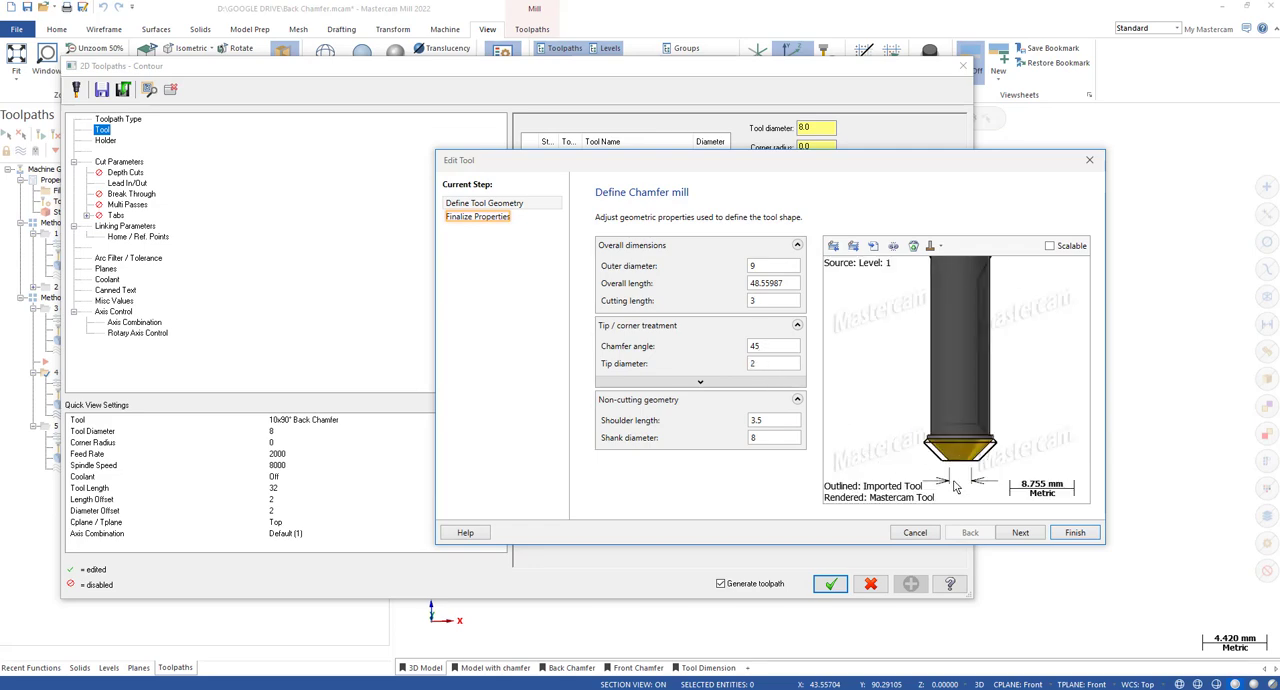
scroll(952, 481, up, 4)
scroll(1003, 411, up, 4)
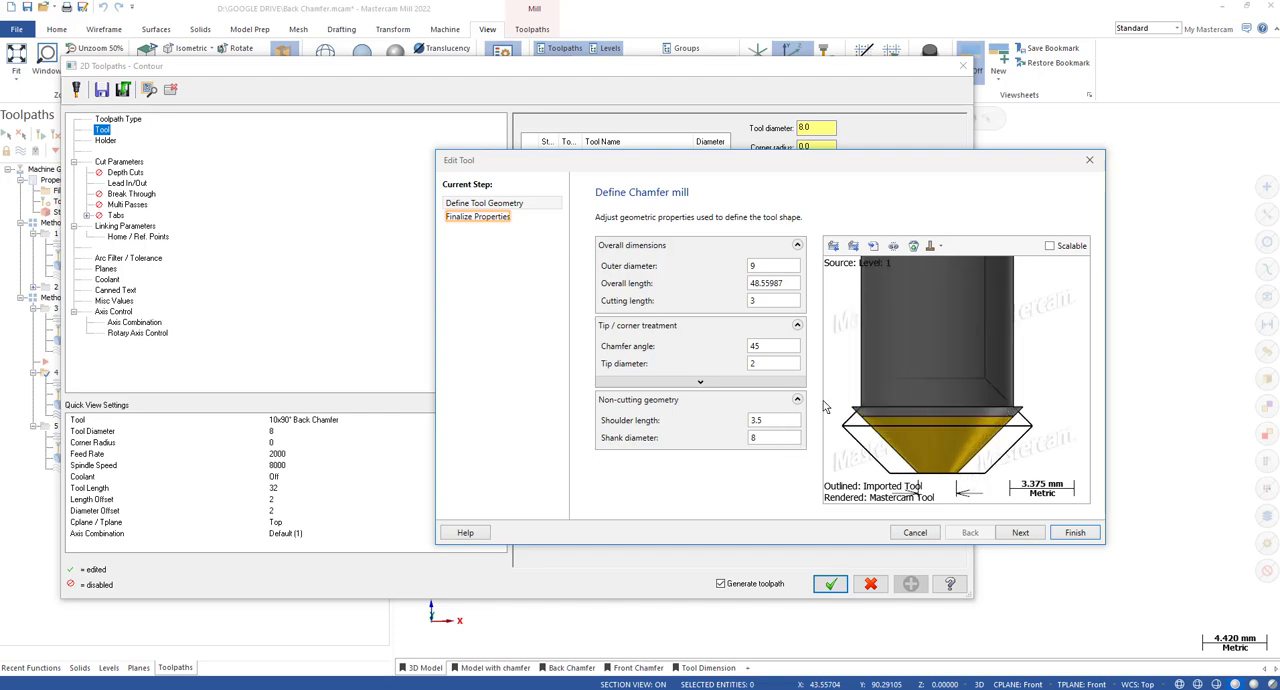
text(3)
click(760, 347)
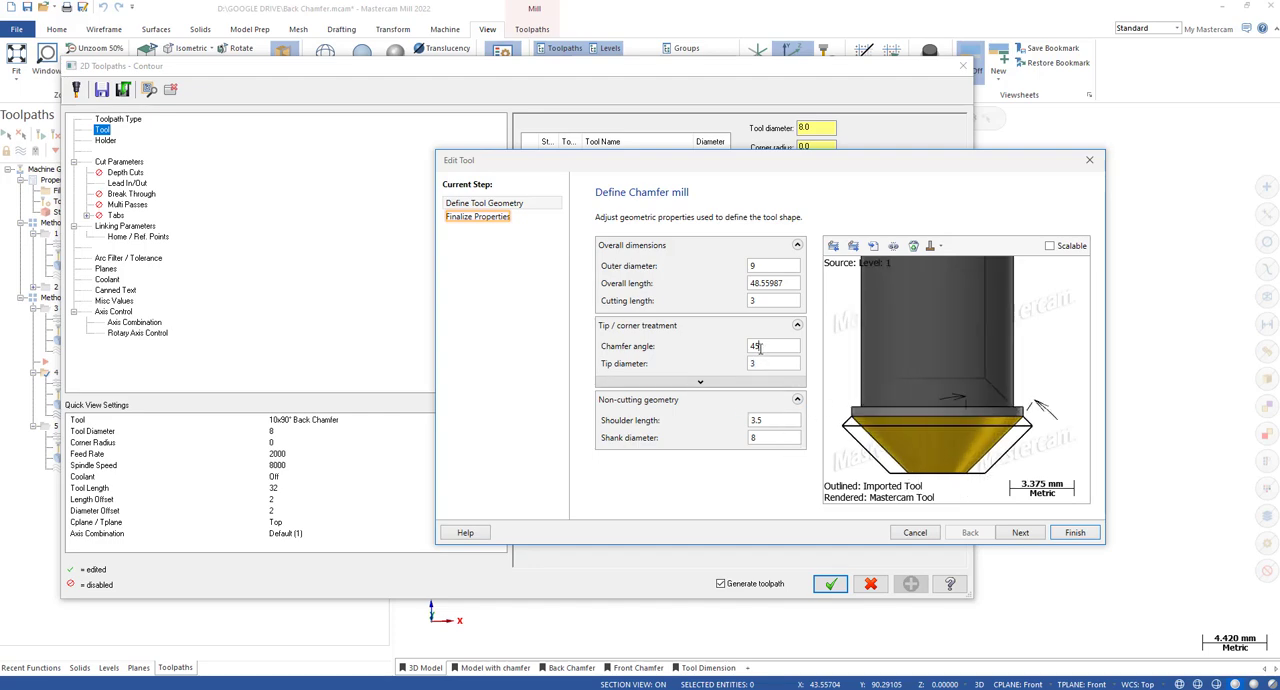
Set the chamfer mill's shoulder length to 3 and shank diameter to 9, and compare the profile with the imported outline.
drag(765, 439, 741, 439)
double_click(762, 424)
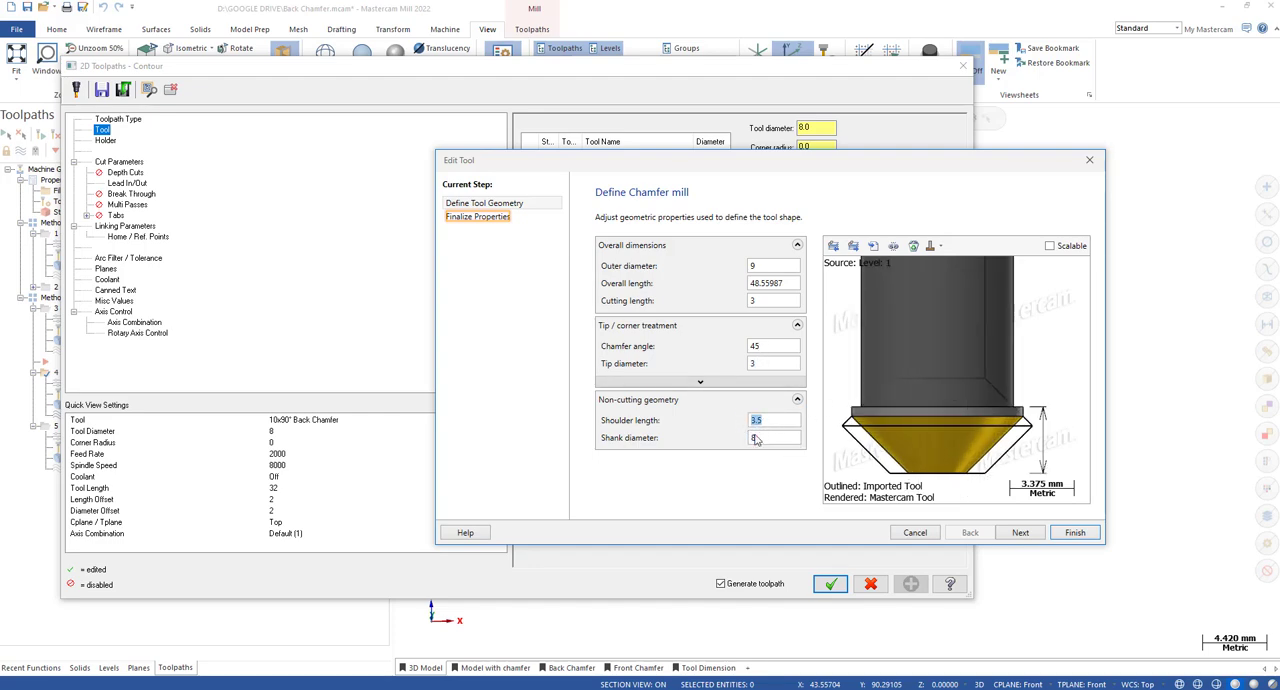
text(3)
double_click(766, 439)
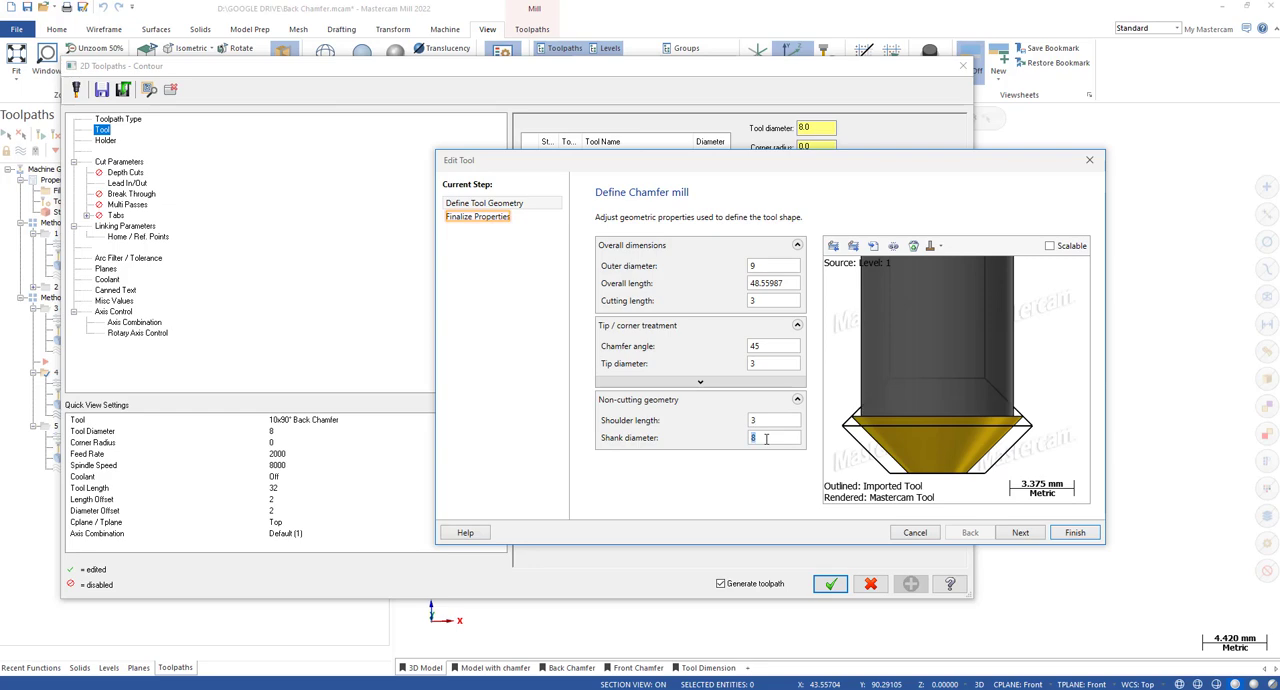
key(shift+Tab)
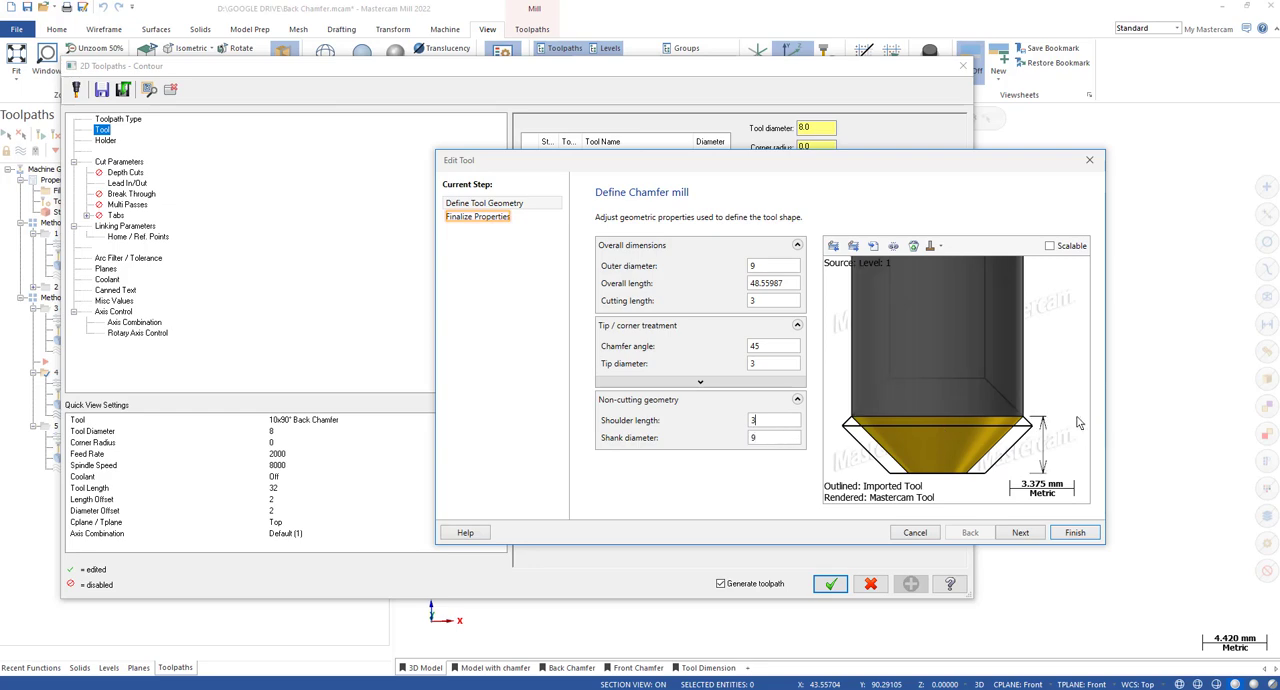
scroll(1022, 420, up, 7)
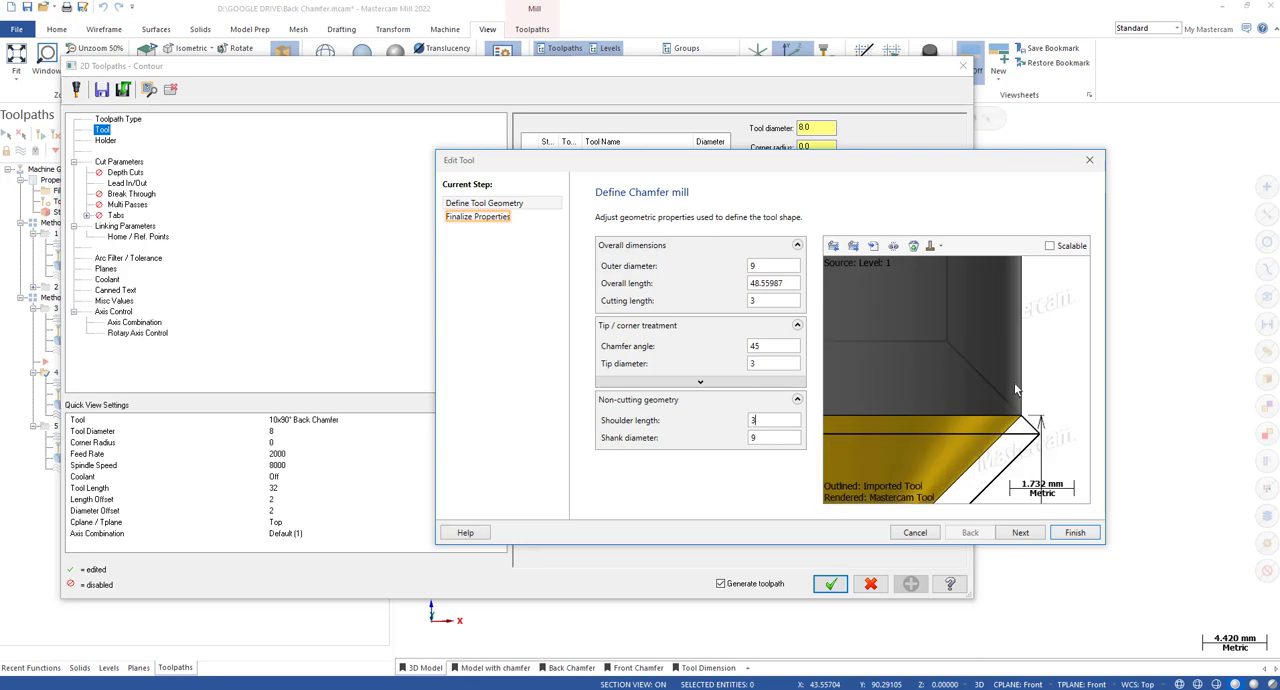
scroll(1015, 387, down, 10)
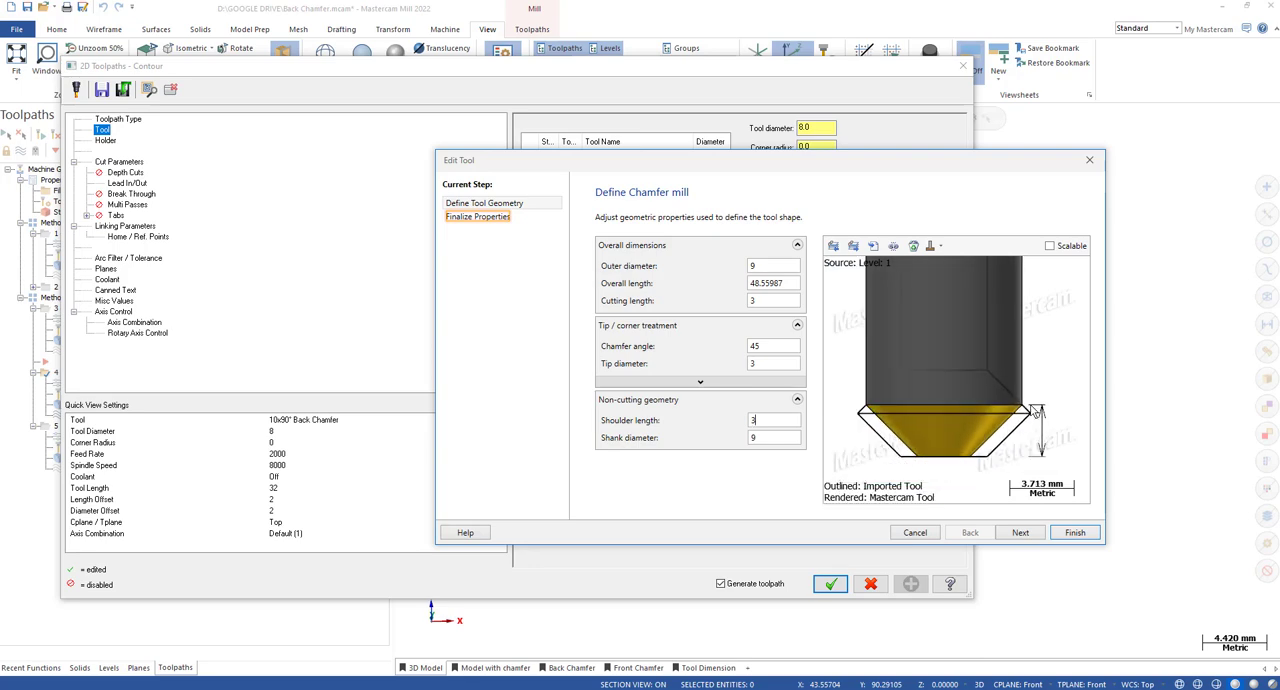
Finish the chamfer mill edit and update the assembly in all operations that use it.
click(767, 267)
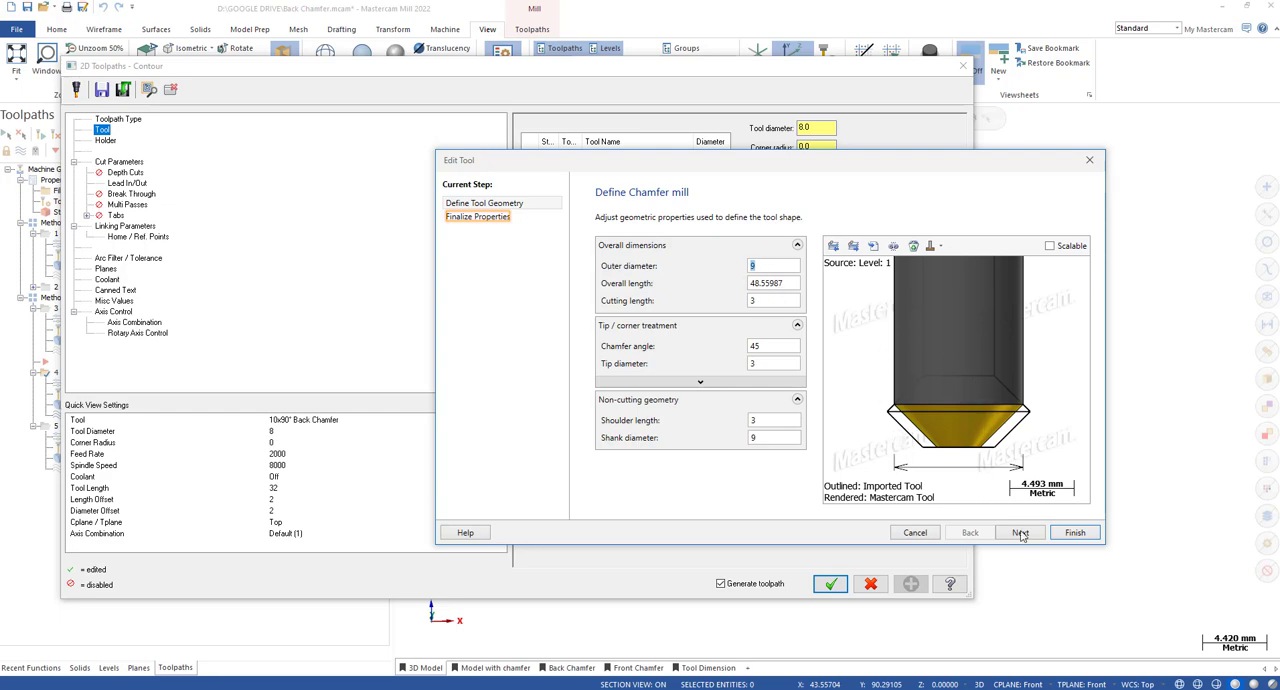
click(1074, 535)
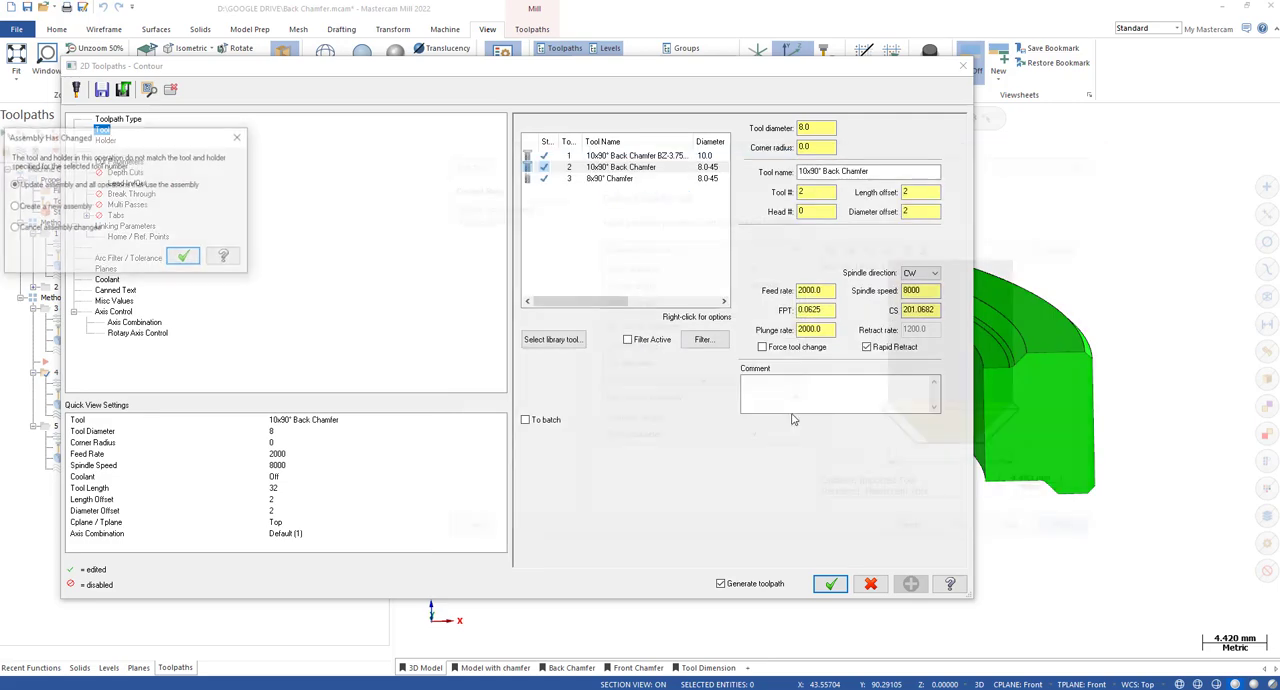
click(184, 257)
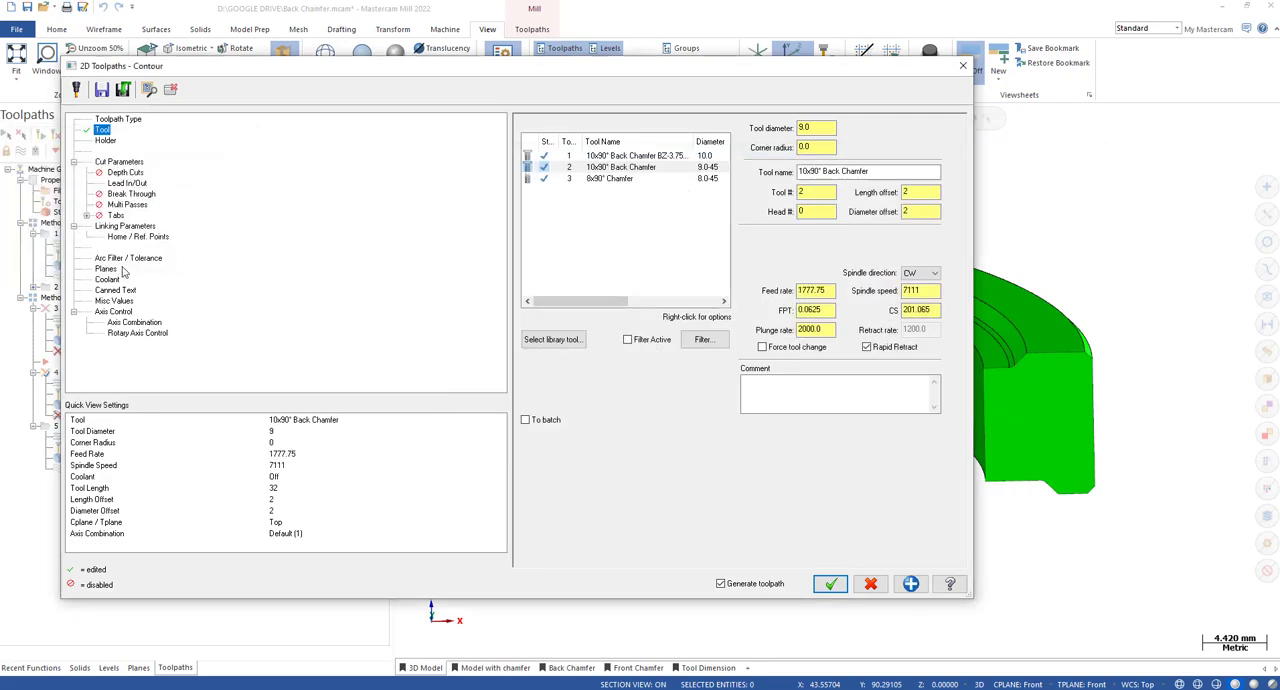
Review the fourth toolpath's cut and linking parameters, and accept them to regenerate the toolpath with the edited tool.
click(124, 163)
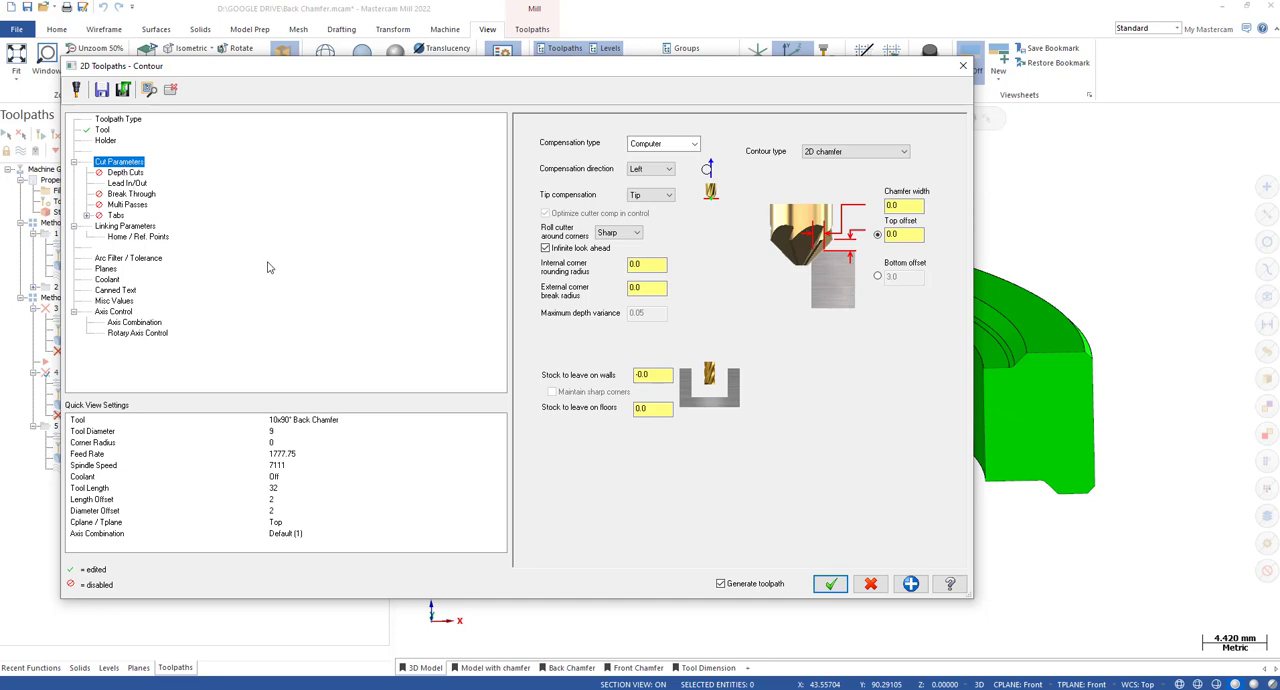
click(124, 227)
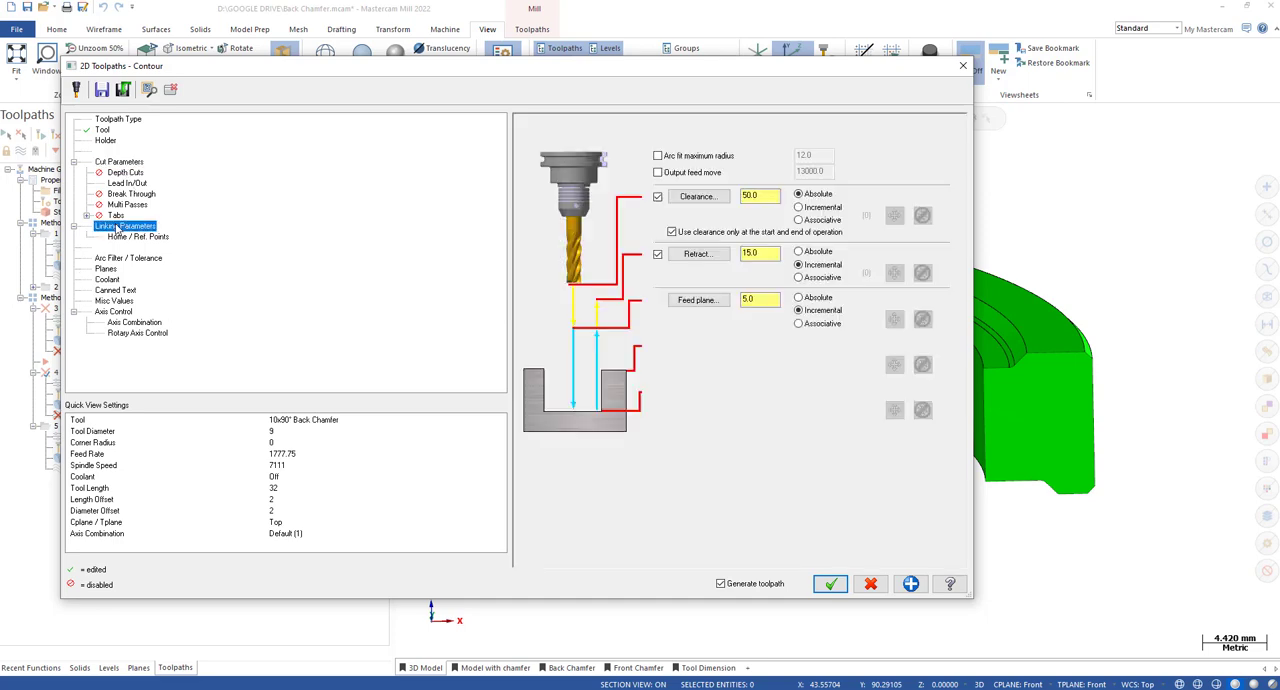
click(119, 163)
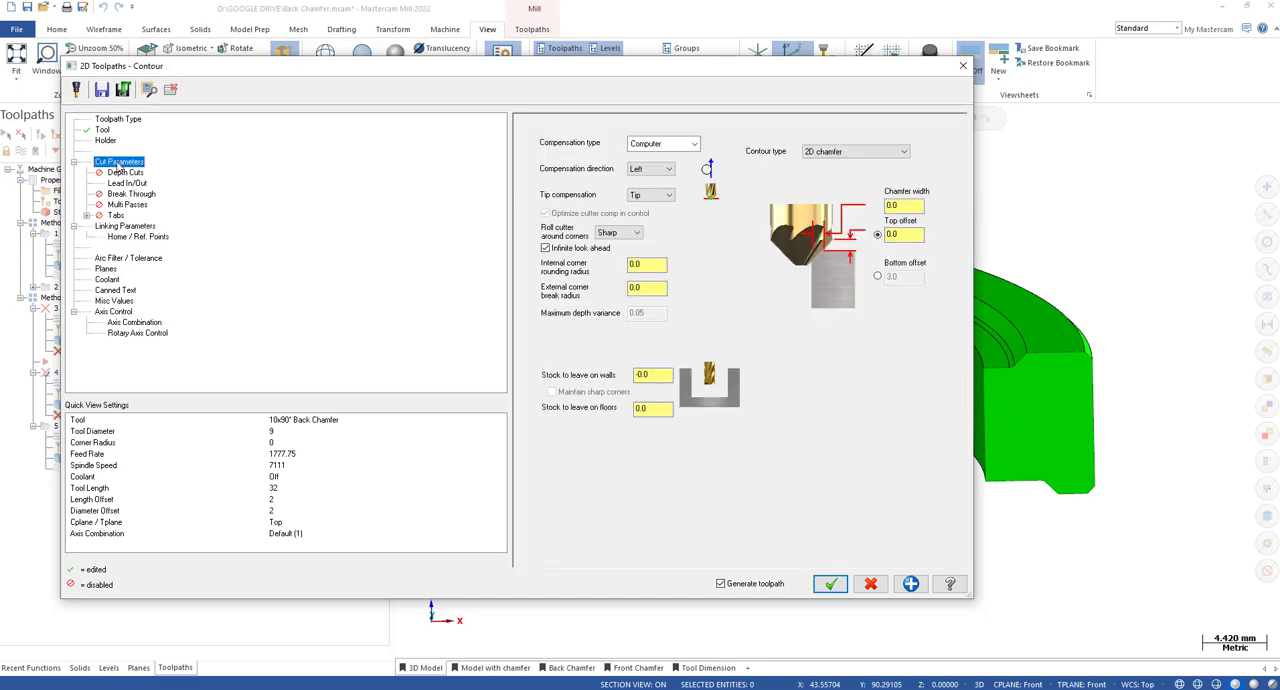
click(830, 584)
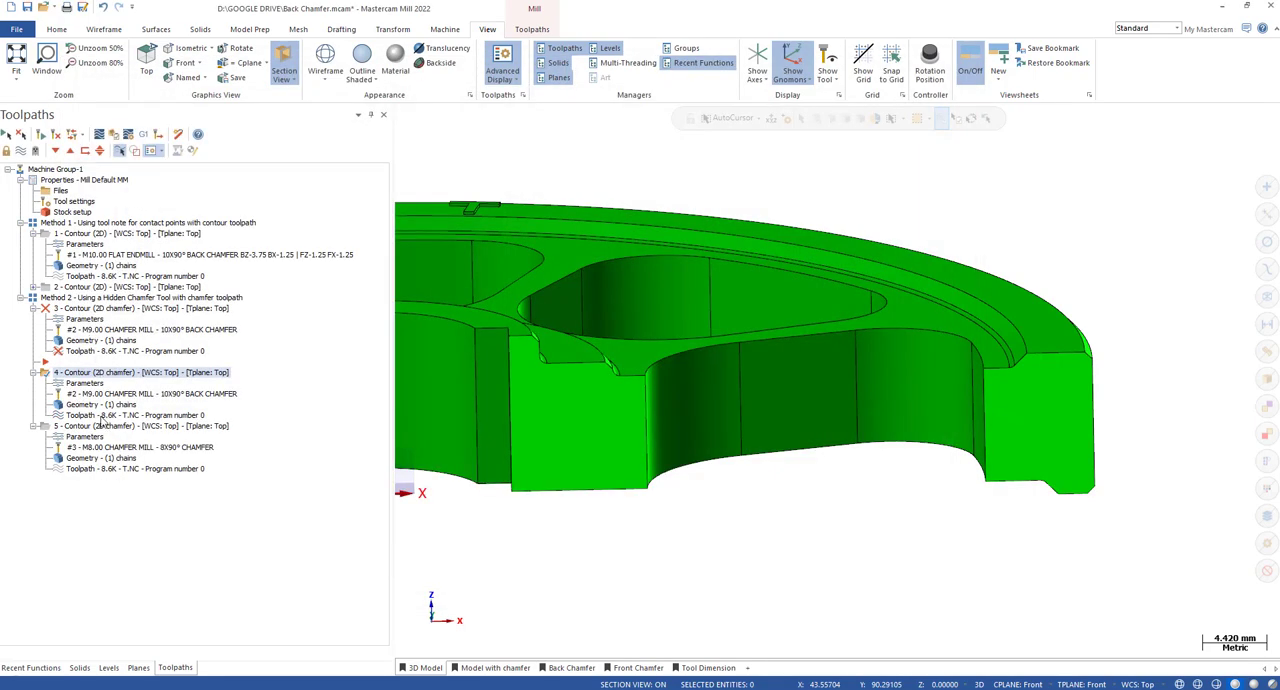
Backplot the fourth toolpath and step the edited chamfer cutter to the sectioned pocket's bottom edge.
click(102, 417)
key(s)
key(s)
key(s)
scroll(1037, 347, down, 2)
key(s)
key(s)
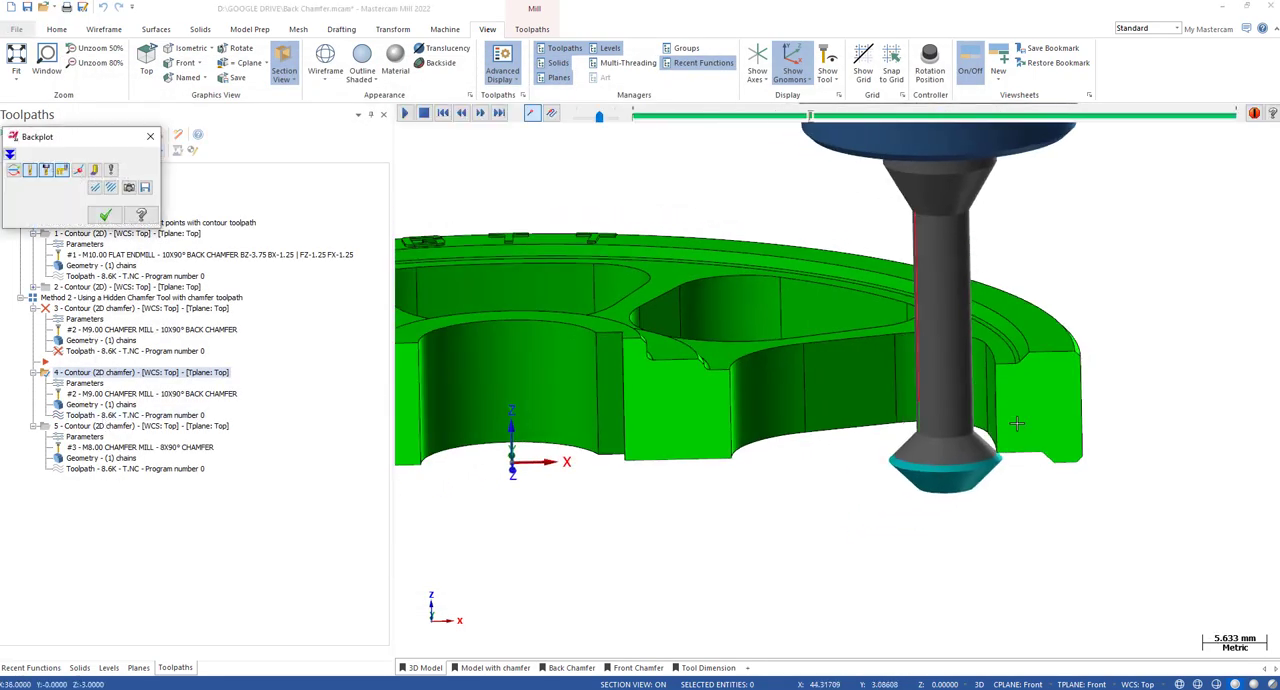
Examine the cutter's contact with the pocket's back edge up close, step it further along the contour, and close the backplot.
scroll(1016, 424, up, 4)
scroll(995, 470, down, 2)
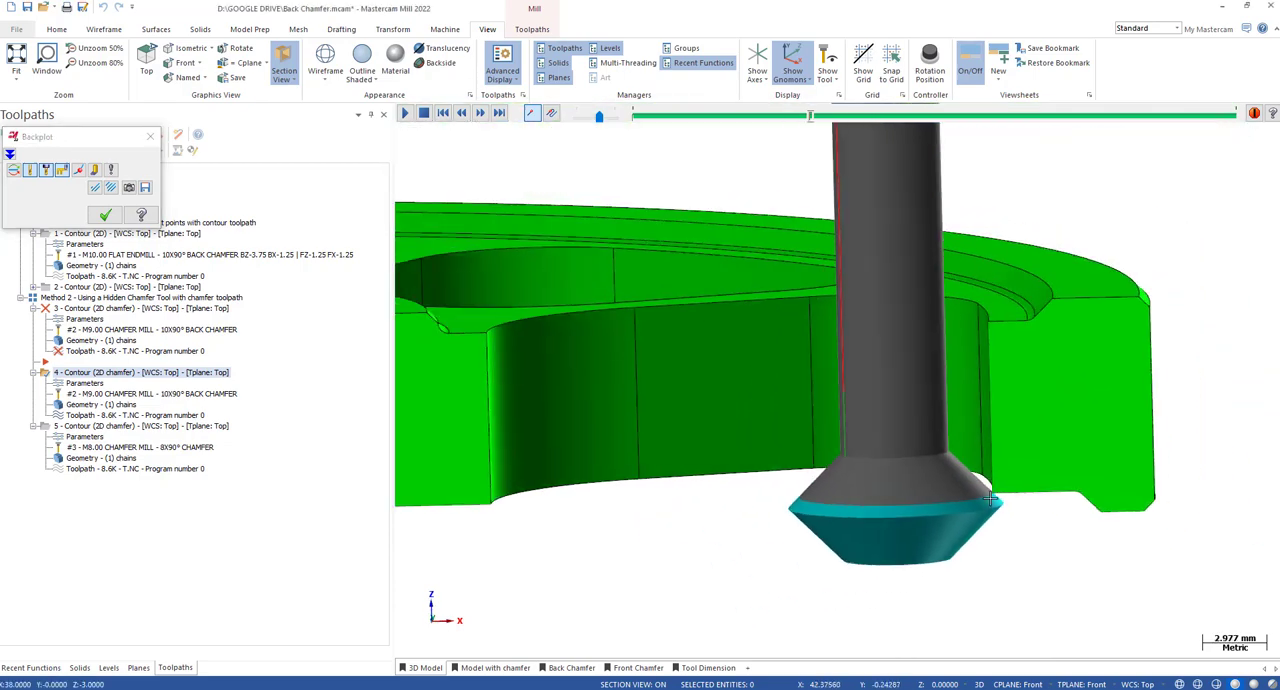
scroll(992, 505, up, 4)
scroll(998, 512, down, 2)
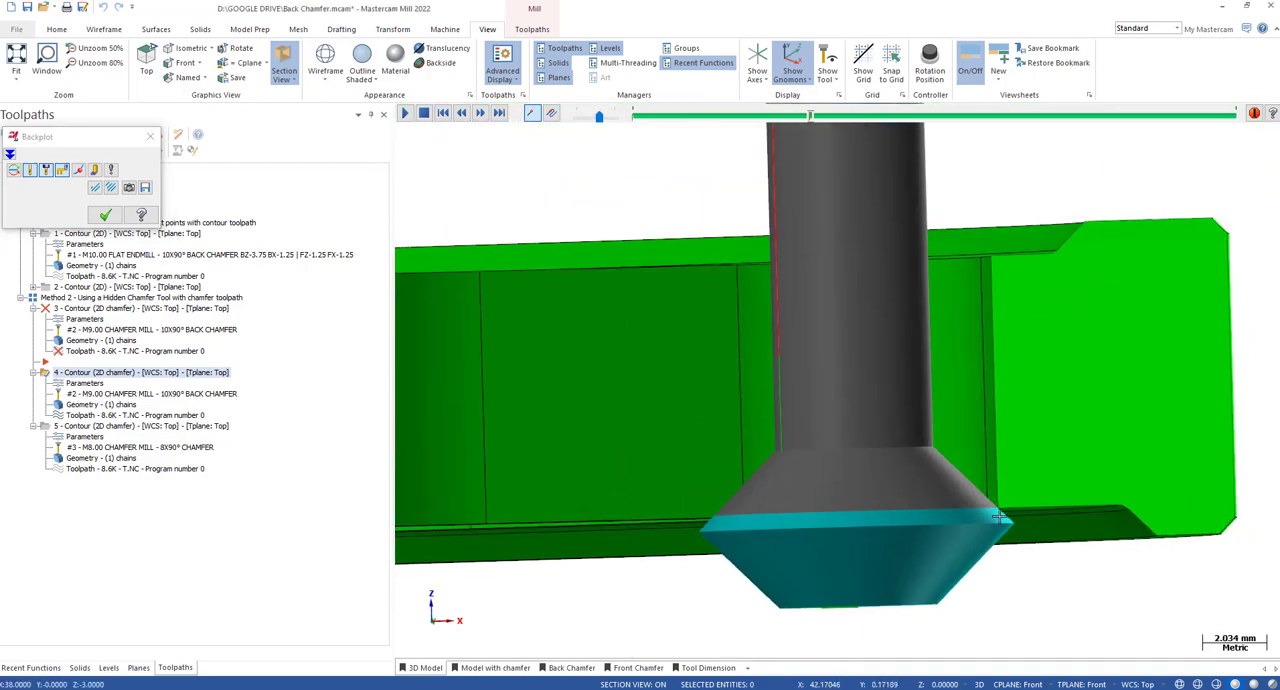
scroll(988, 422, down, 3)
middle_drag(987, 422, 982, 481)
key(s)
key(s)
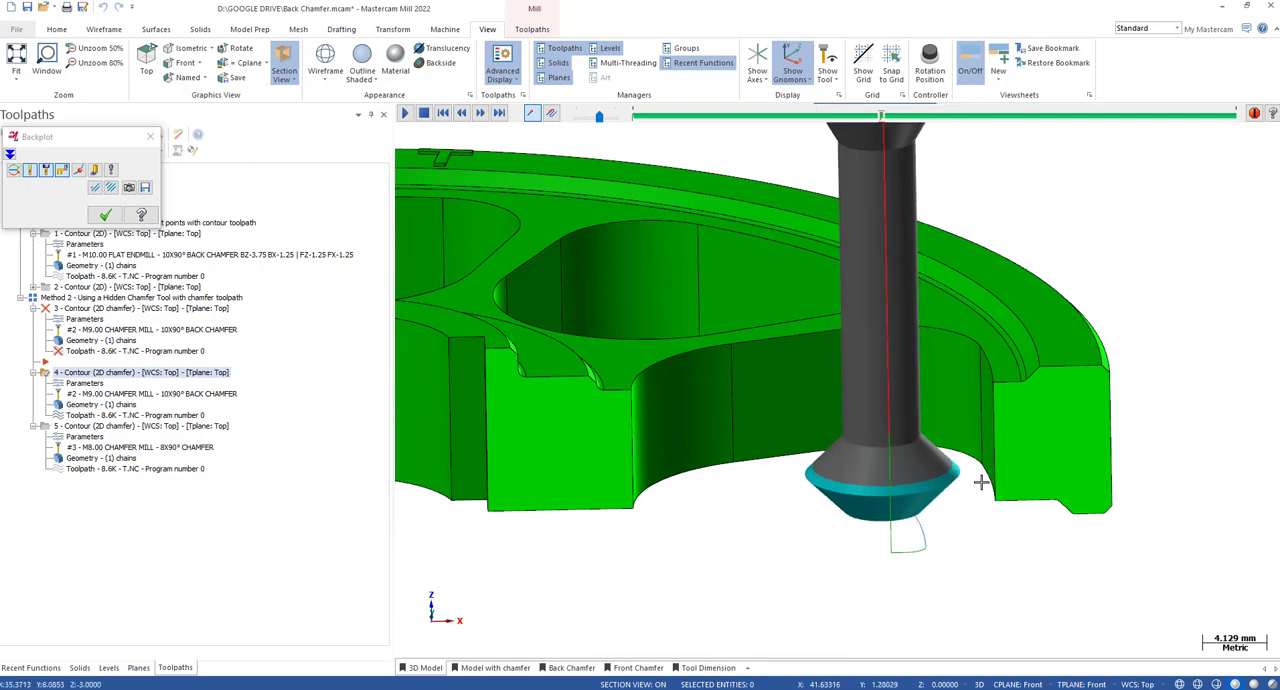
key(s)
key(Escape)
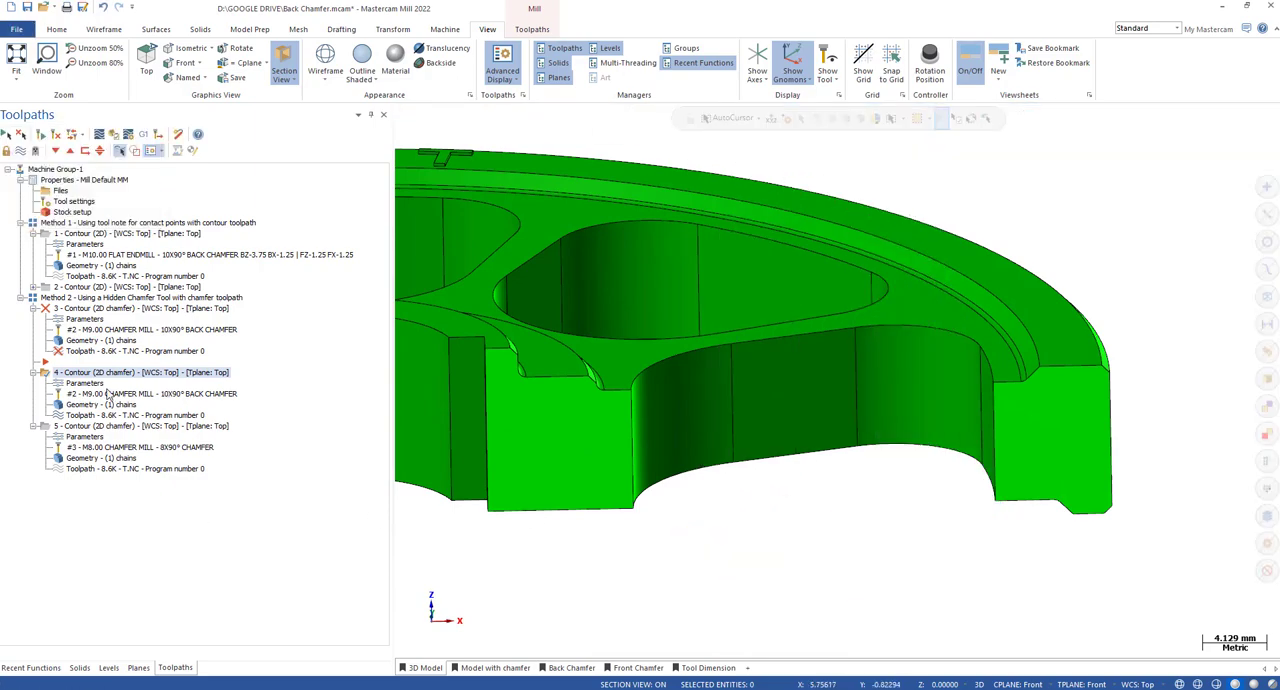
Set the fourth toolpath's stock to leave on walls to -0.5, accept it, and recheck the value in the cut parameters.
click(85, 383)
double_click(640, 375)
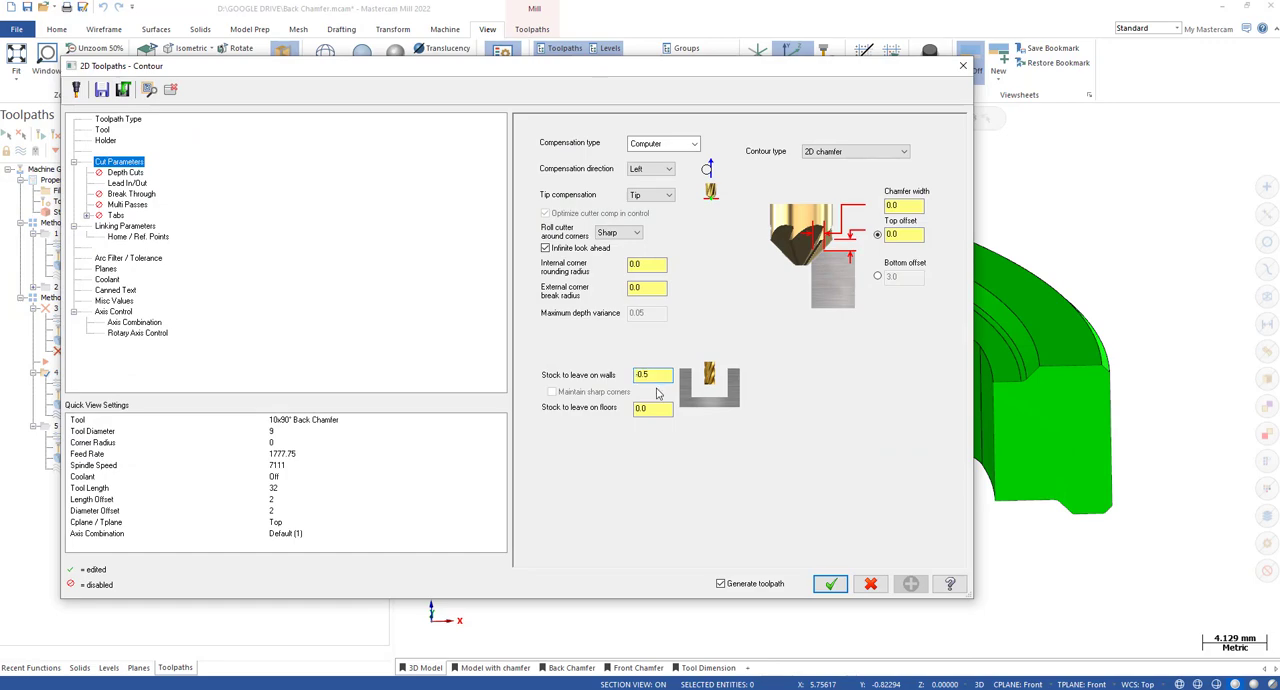
click(830, 584)
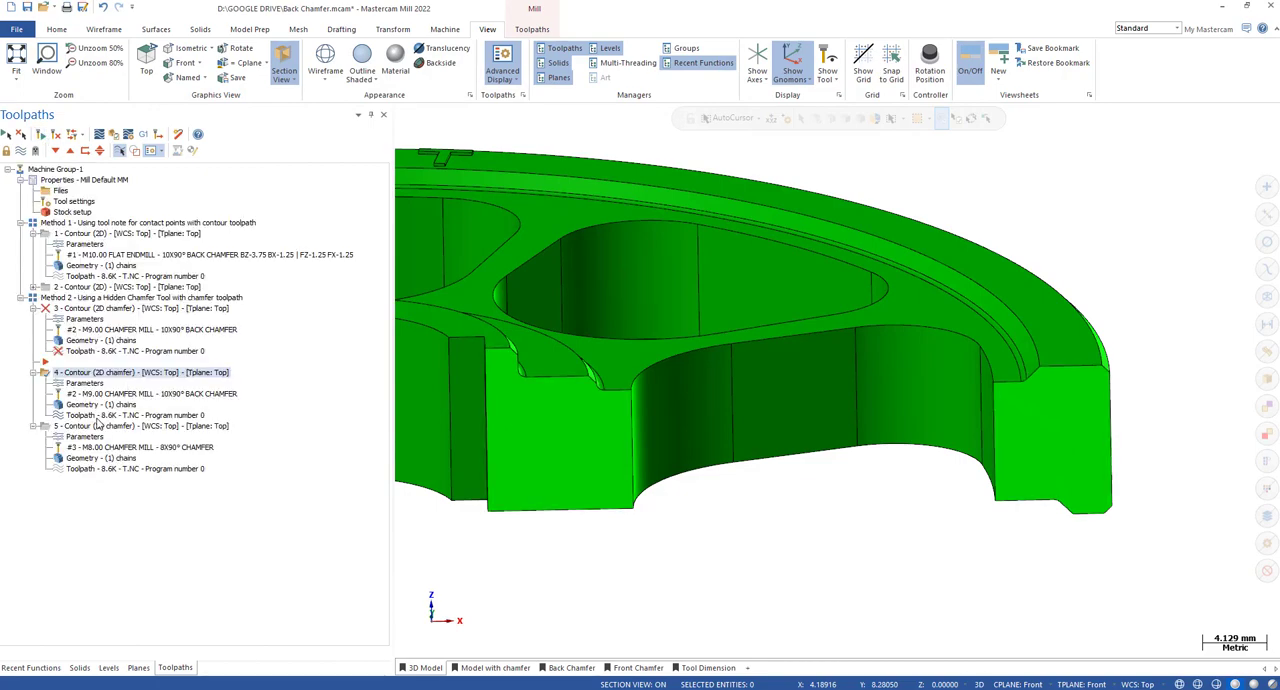
click(83, 386)
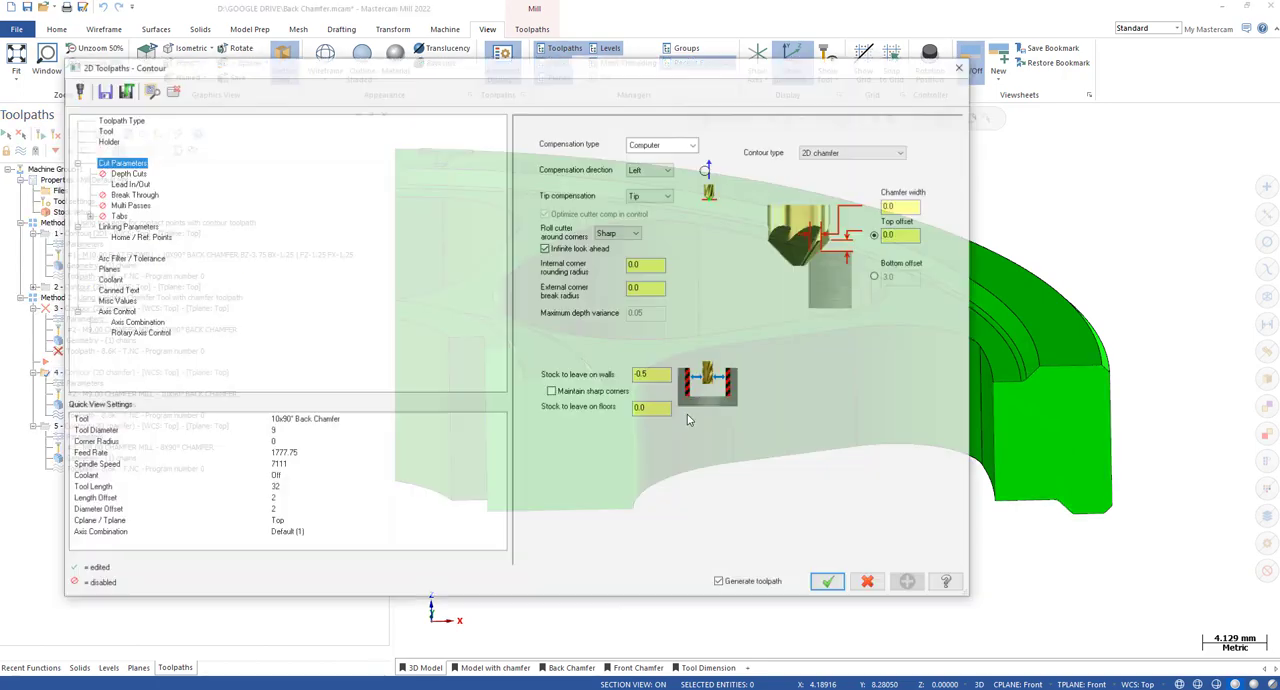
drag(657, 373, 620, 371)
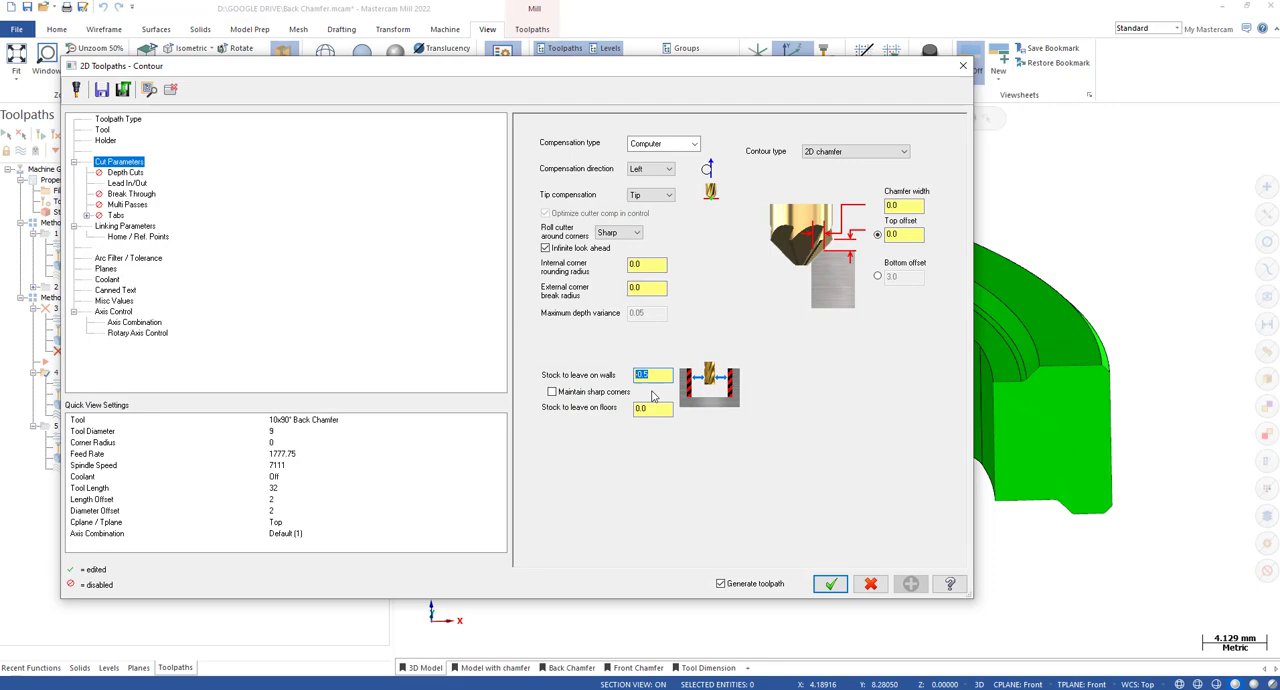
click(830, 584)
Backplot the updated fourth toolpath, inspect the cutter's overlap with the pocket's bottom edge from the front, and close the backplot.
key(alt+t)
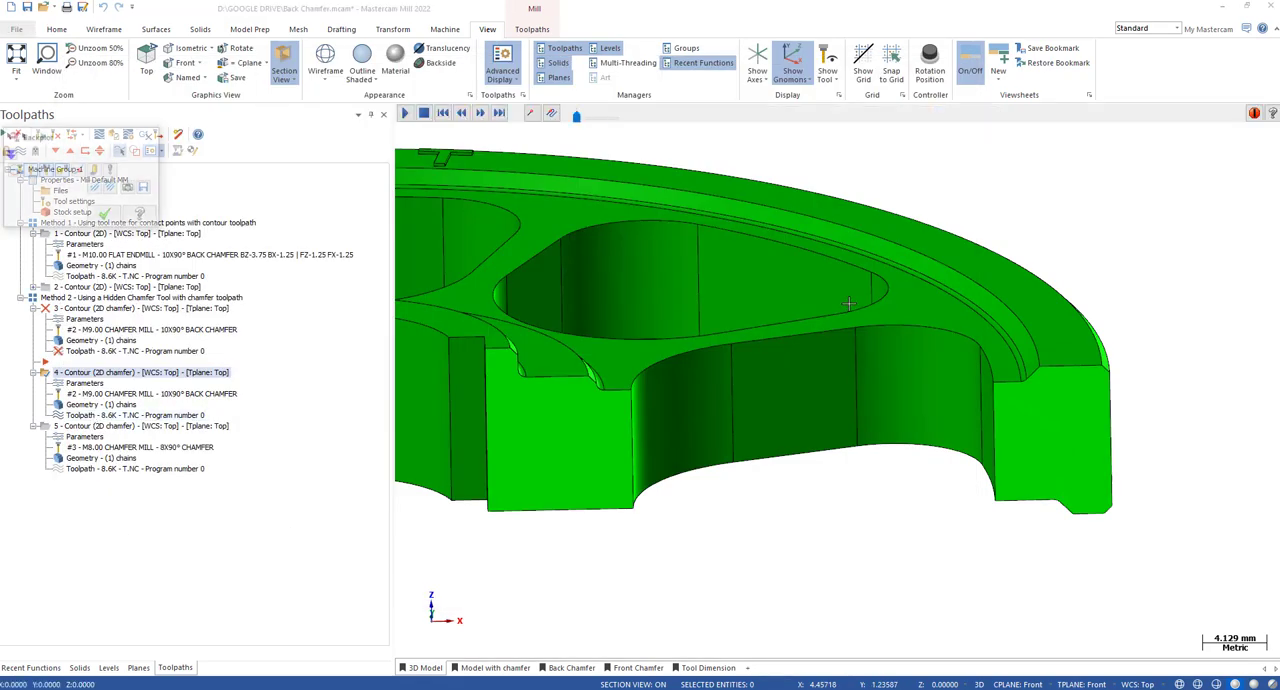
key(alt+2)
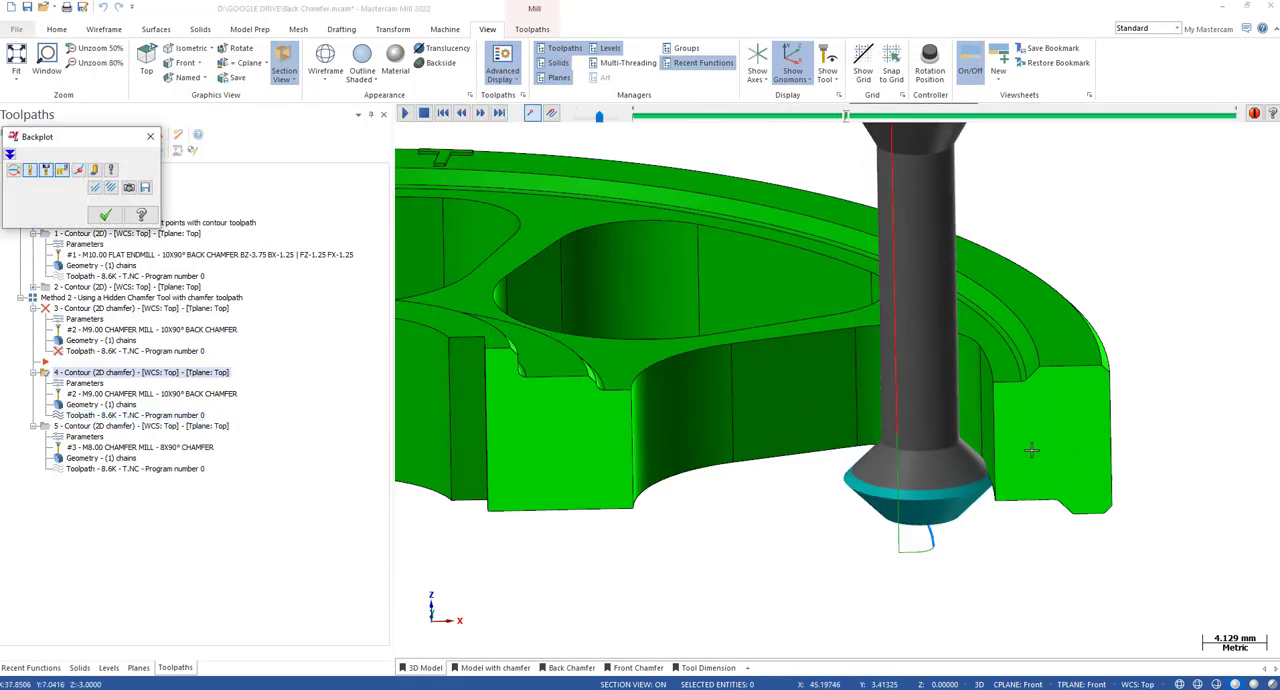
scroll(958, 414, up, 5)
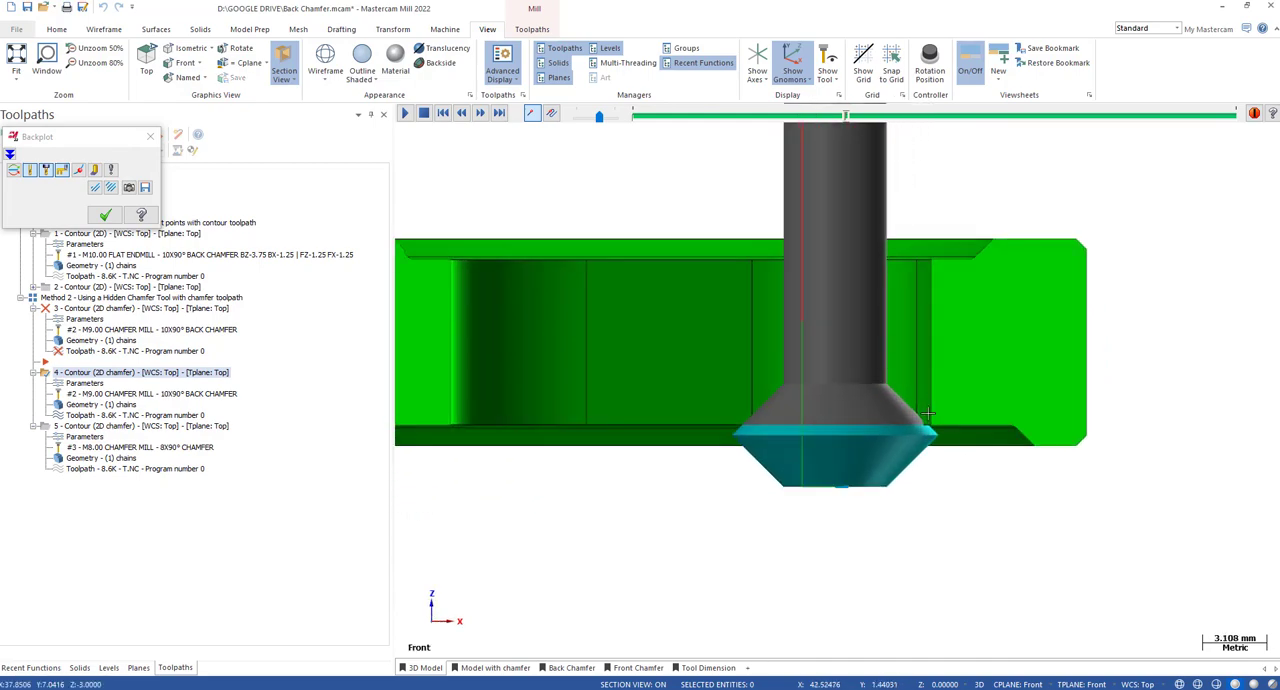
middle_drag(935, 437, 944, 490)
key(Escape)
Edit the fourth toolpath's chamfer mill and set its cutting length to 5.
click(119, 396)
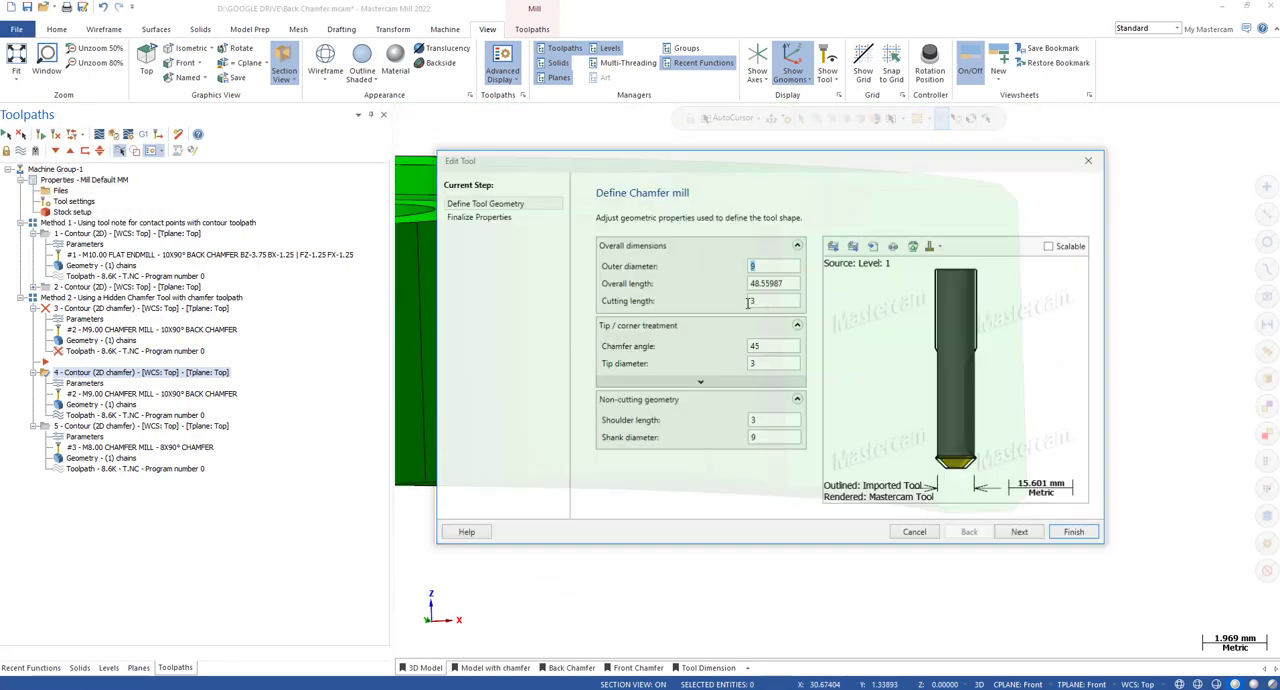
click(758, 302)
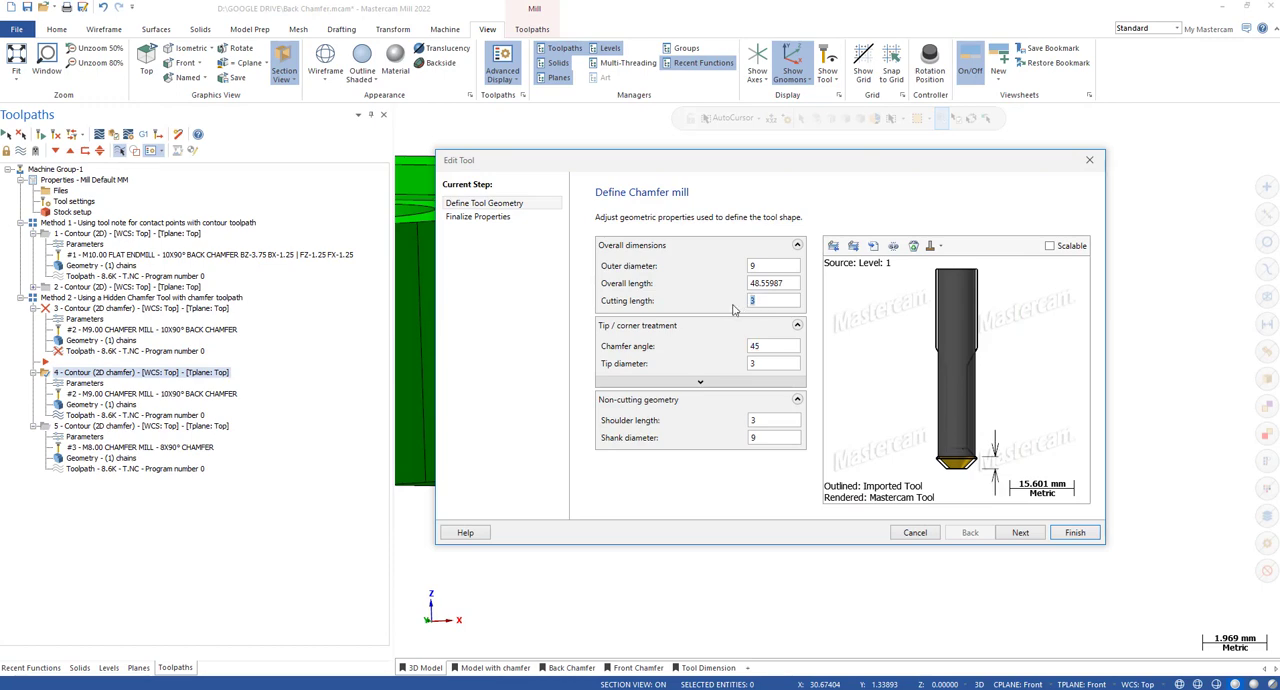
scroll(990, 462, up, 4)
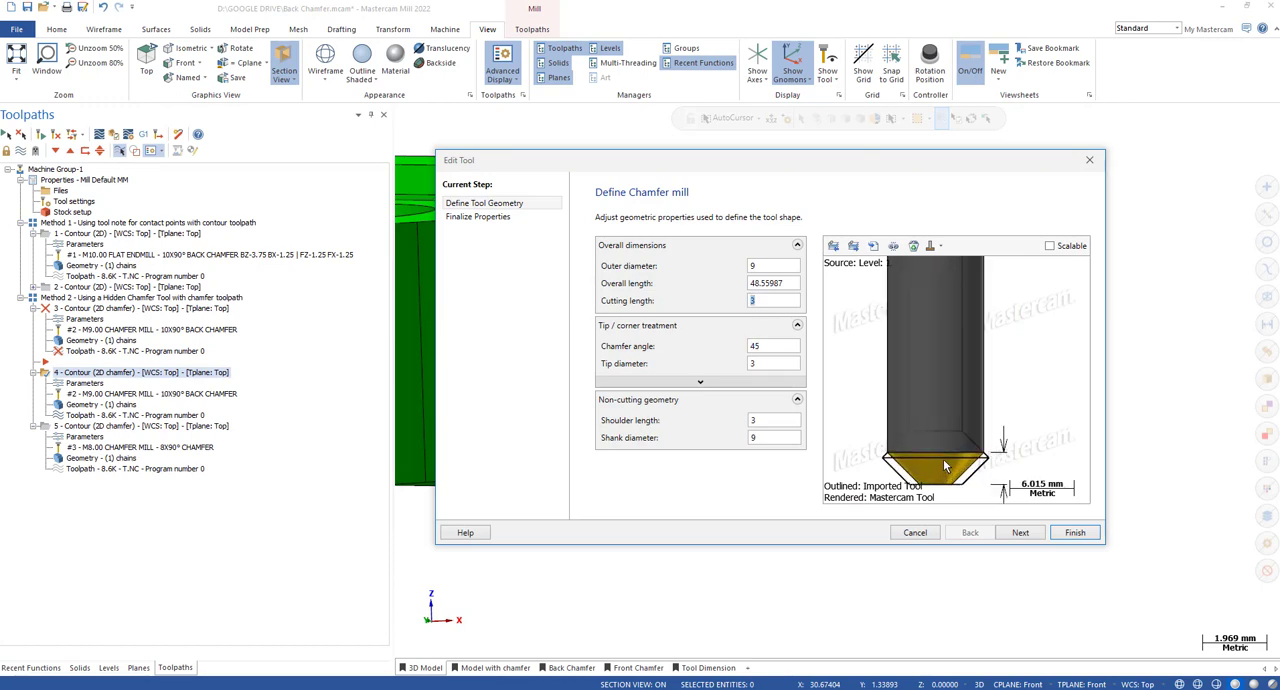
text(5)
click(765, 364)
Compare the Mastercam and imported tool renderings in the preview, leave the imported tool rendered, and finish the tool edit.
click(940, 246)
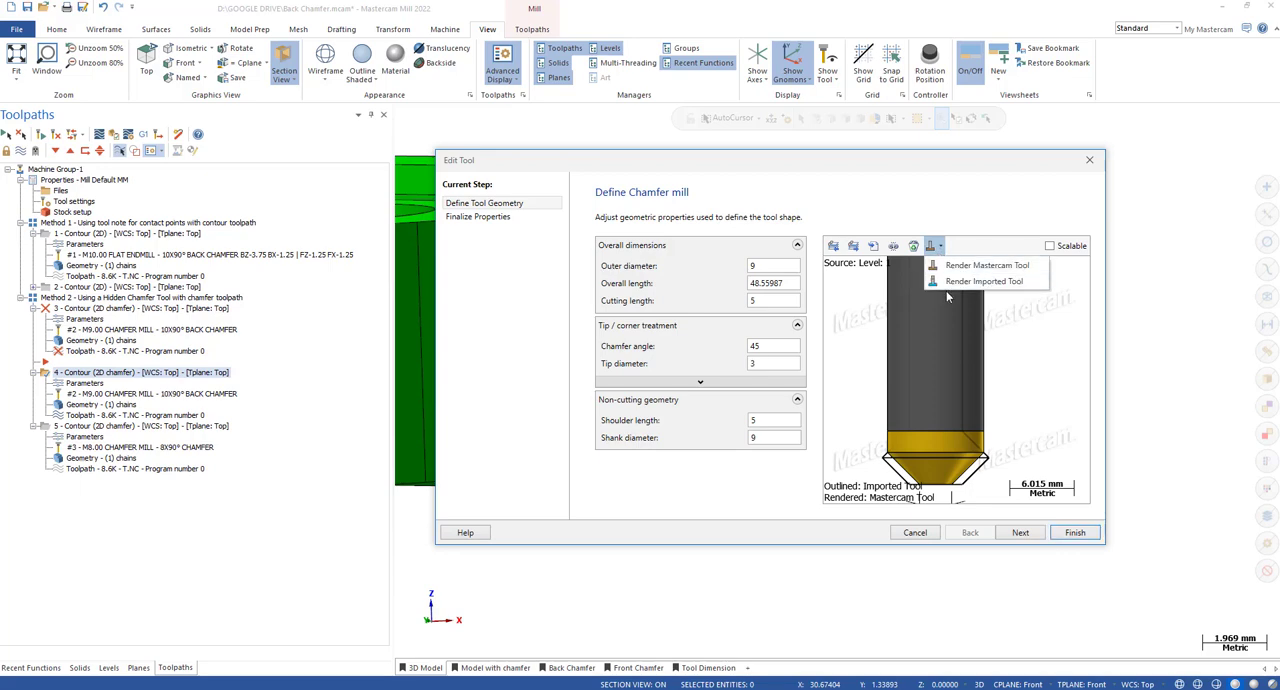
click(946, 280)
click(940, 246)
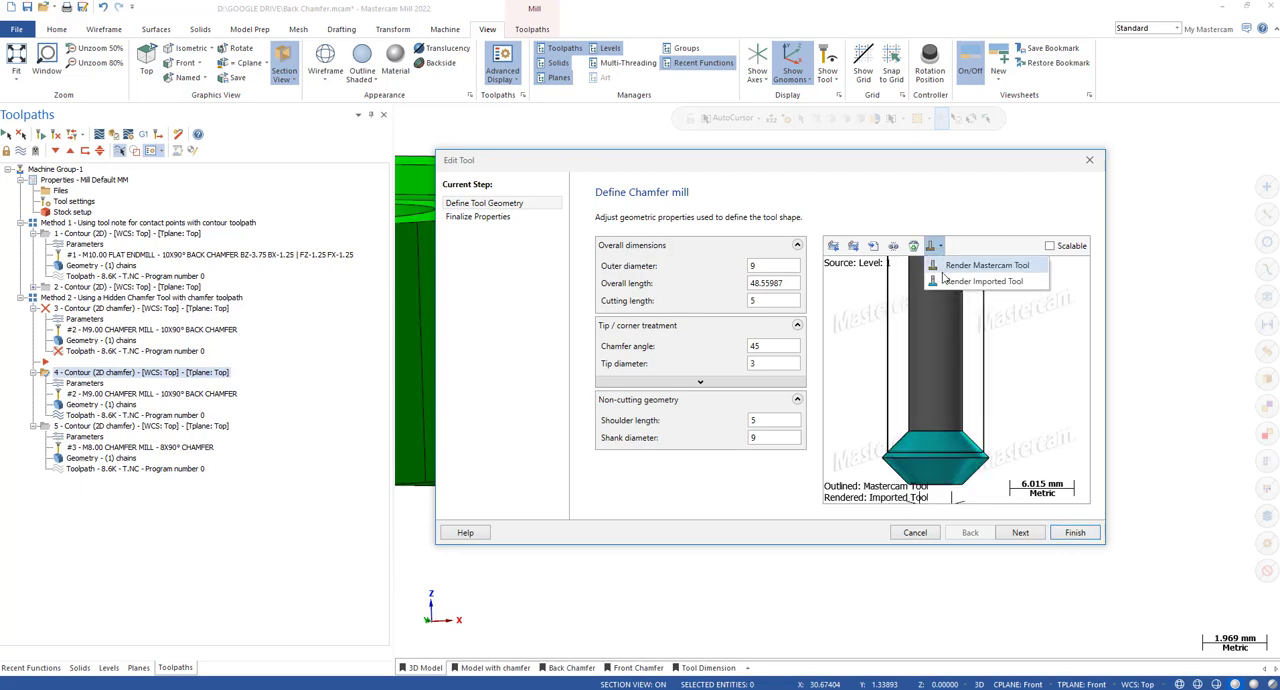
click(942, 272)
click(940, 246)
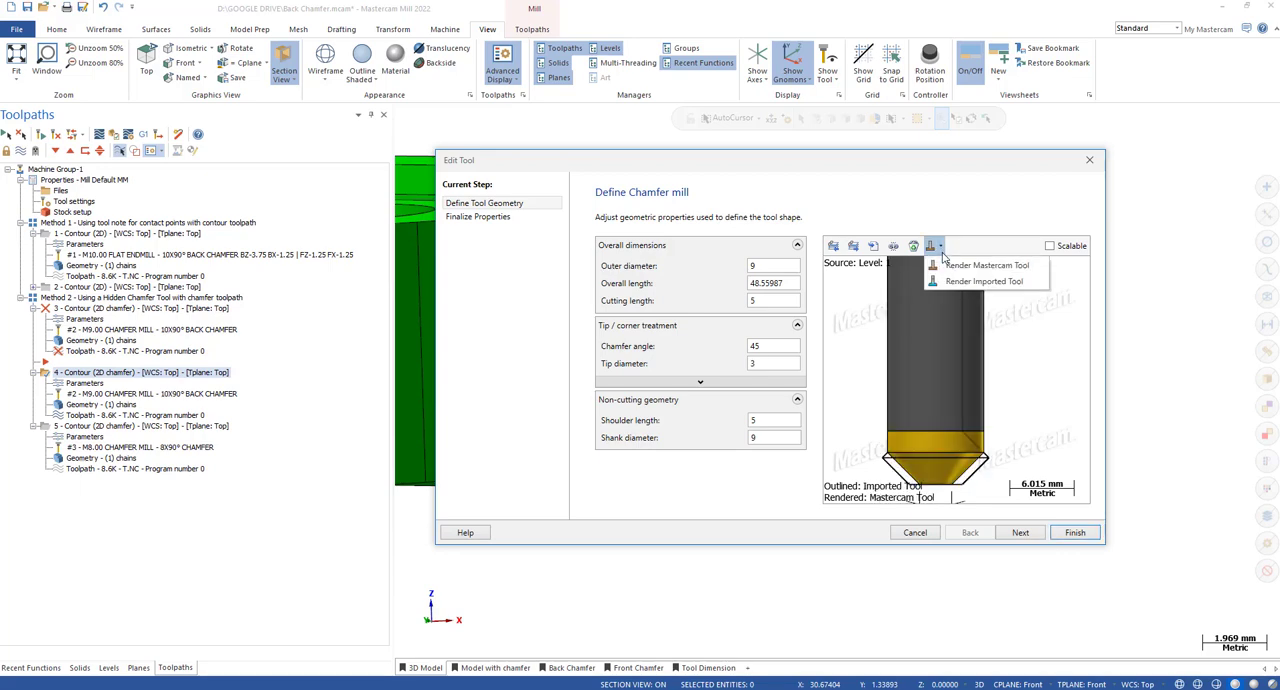
click(944, 280)
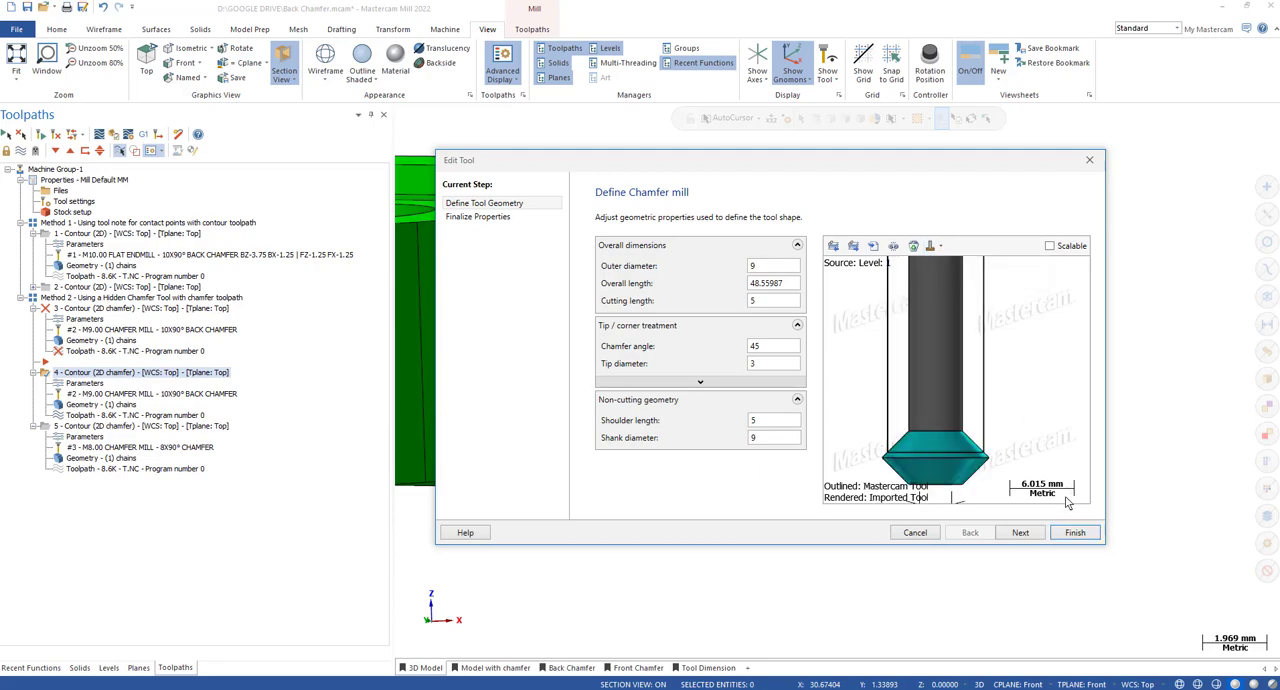
click(1074, 532)
Regenerate the fourth toolpath and backplot it to inspect the cutter against the sectioned pocket's bottom edge.
click(185, 259)
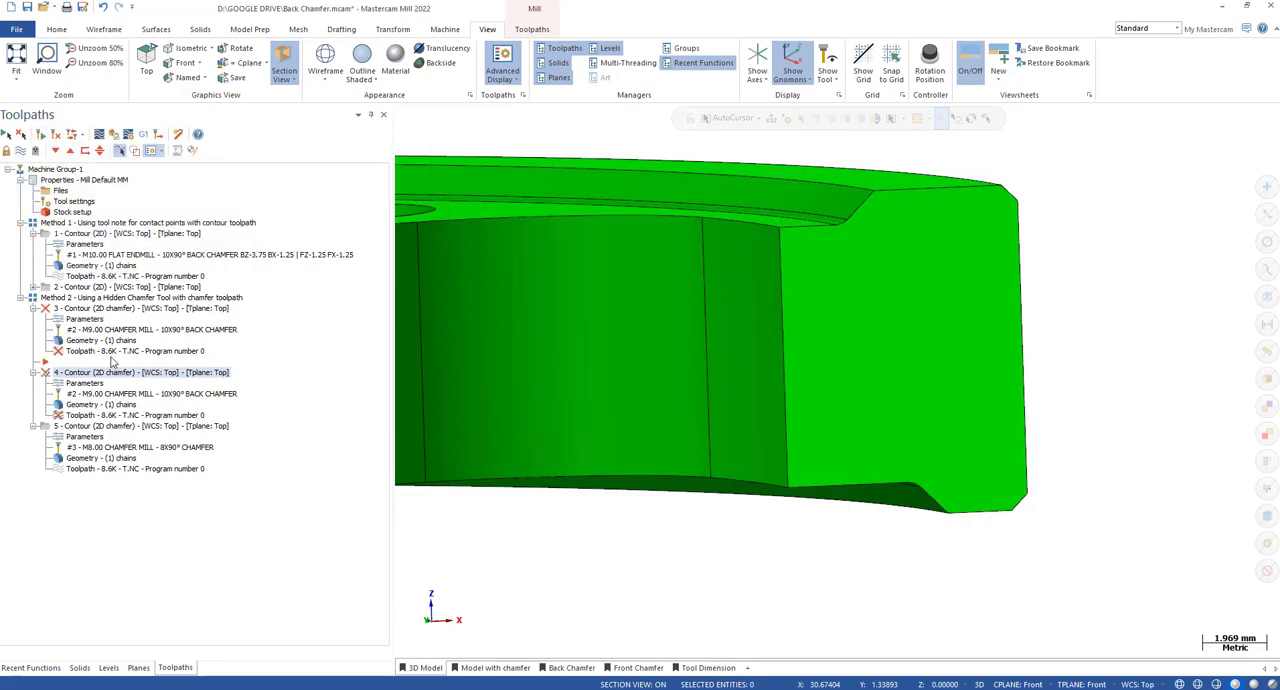
click(41, 134)
click(97, 415)
scroll(894, 366, down, 6)
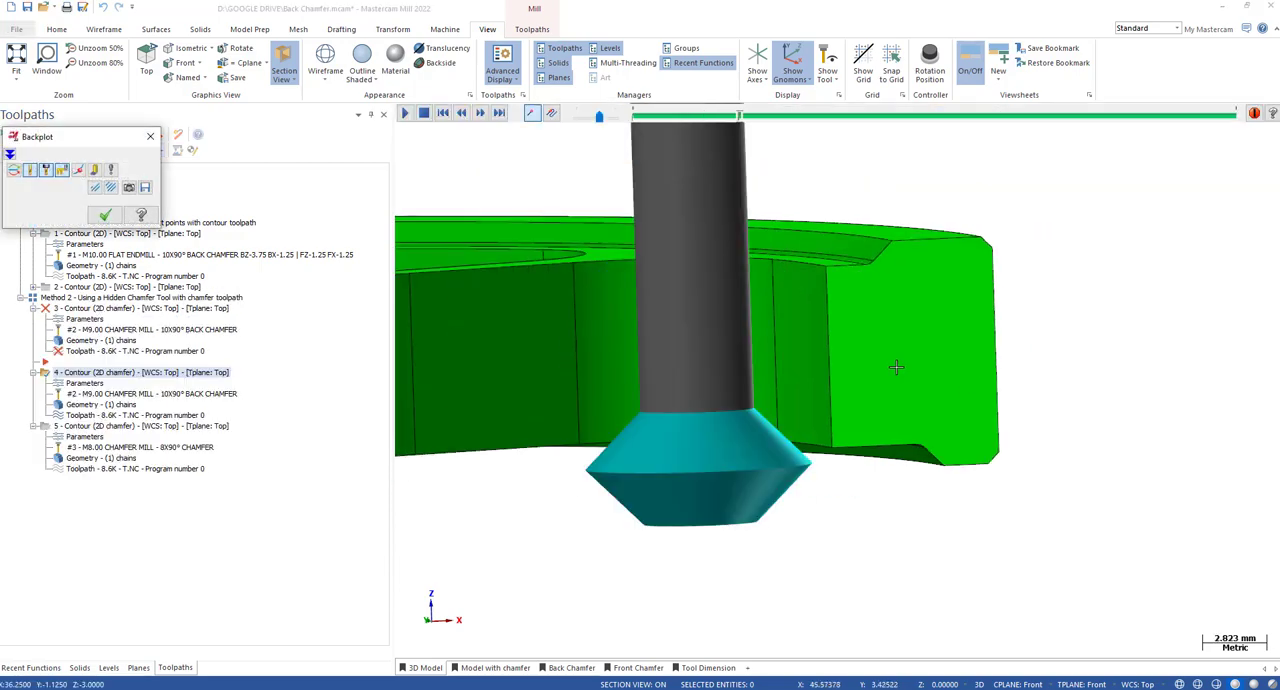
scroll(833, 385, up, 3)
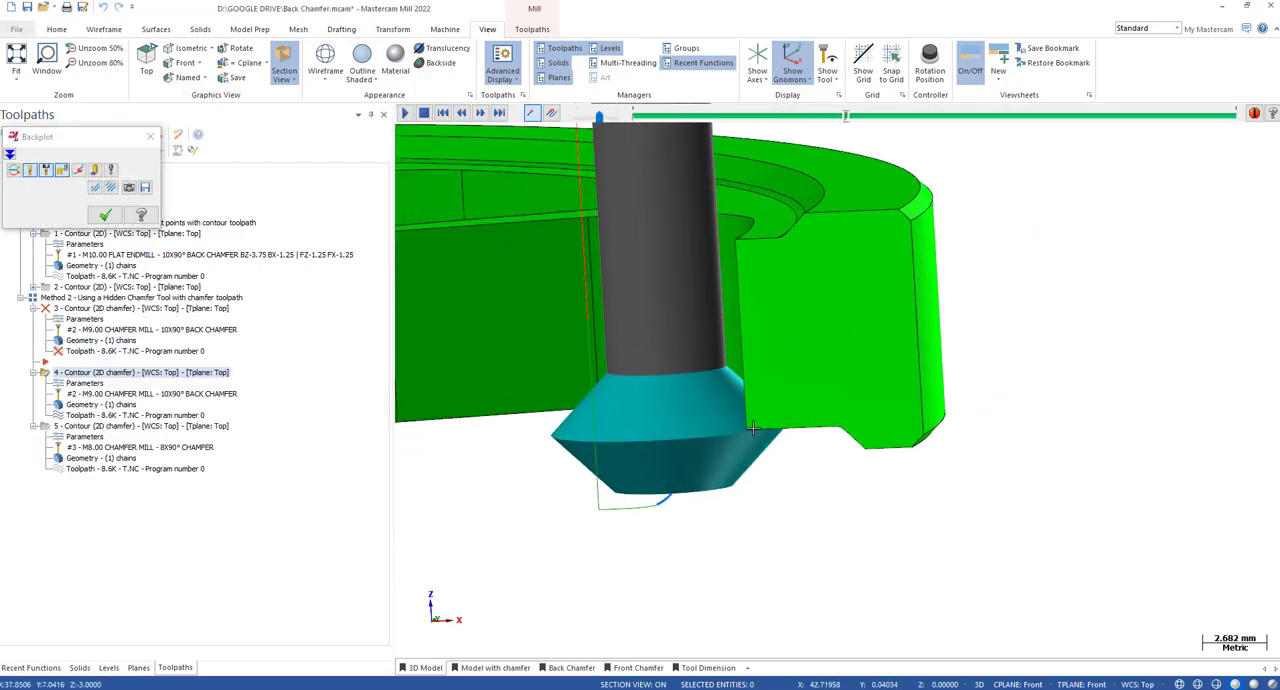
middle_drag(786, 425, 794, 359)
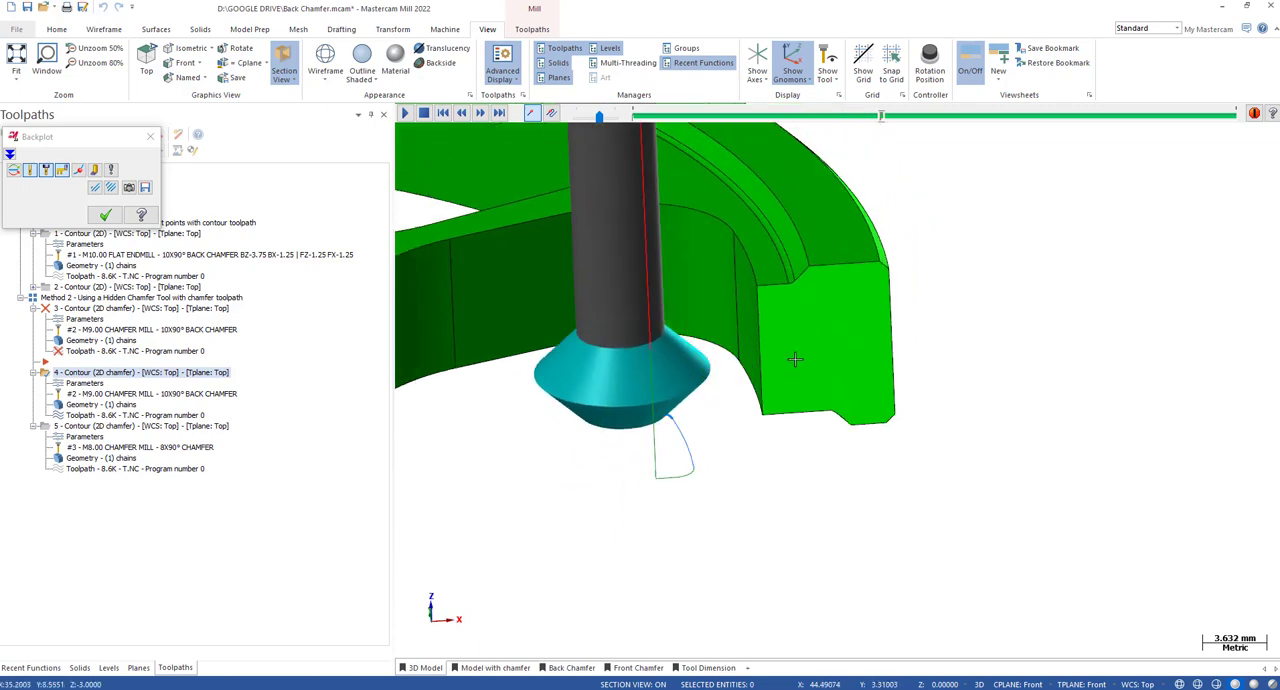
middle_drag(782, 376, 739, 375)
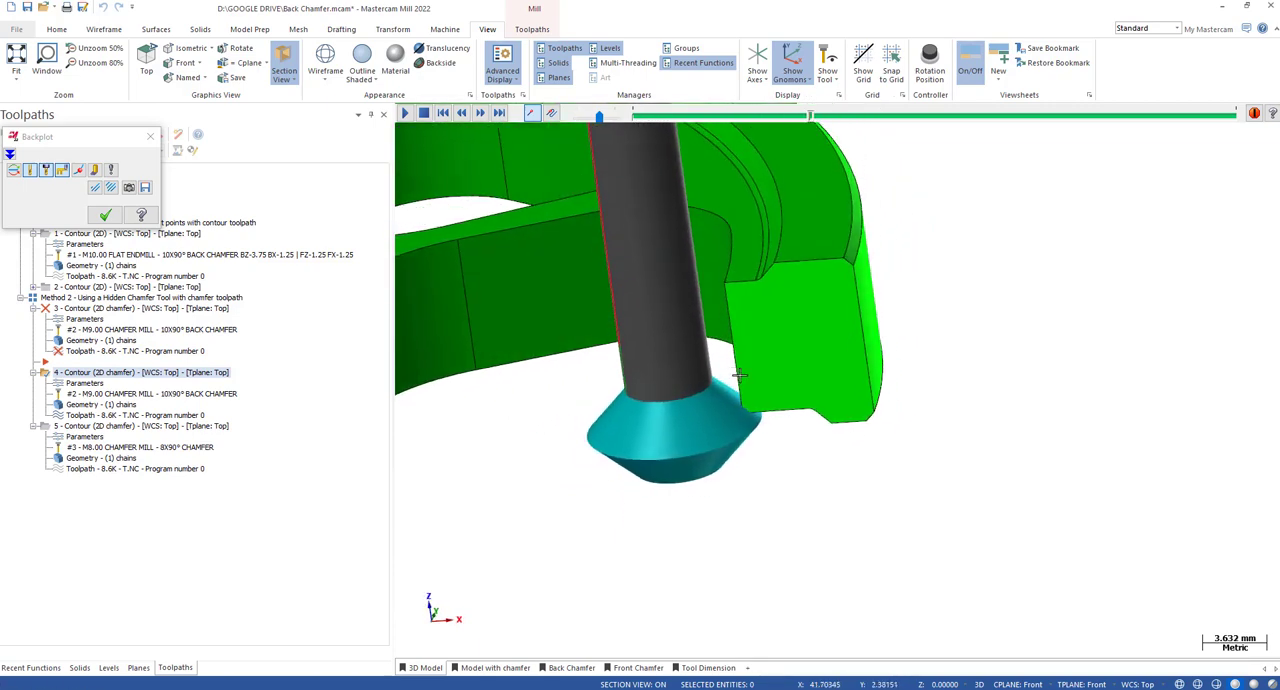
key(Escape)
Show the Model with chamfer viewsheet and bring the pocket's chamfered cross-section into close view.
click(108, 667)
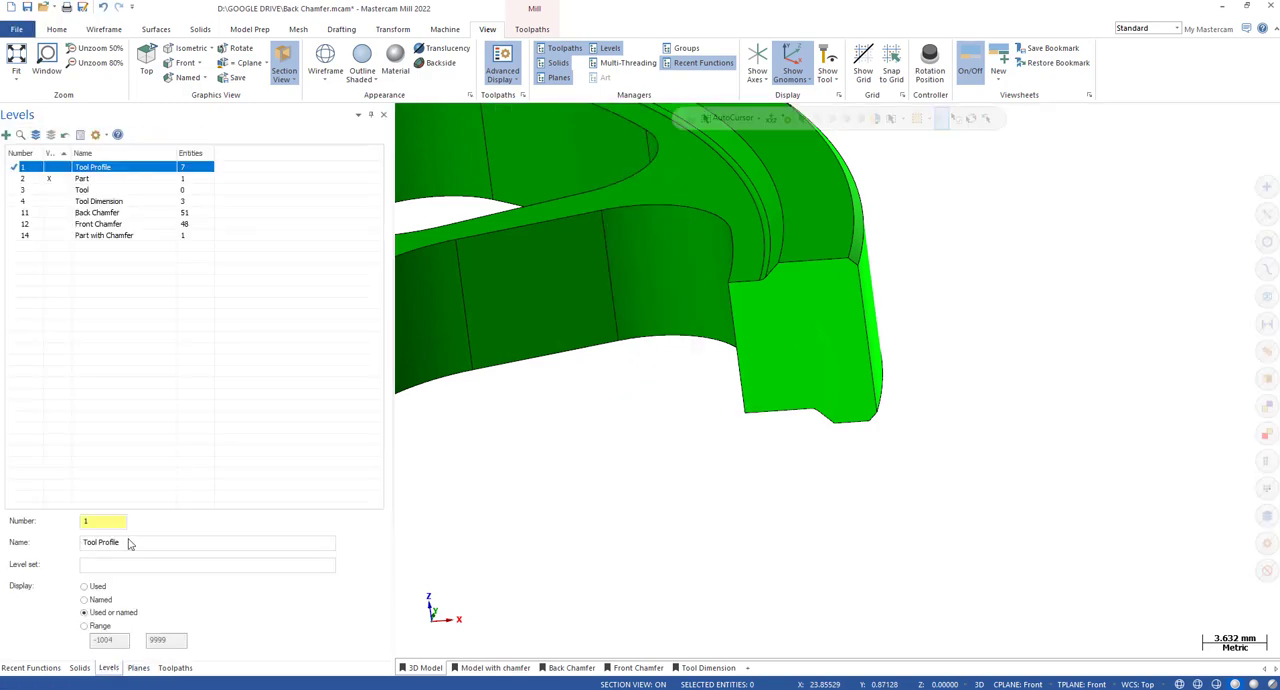
click(505, 668)
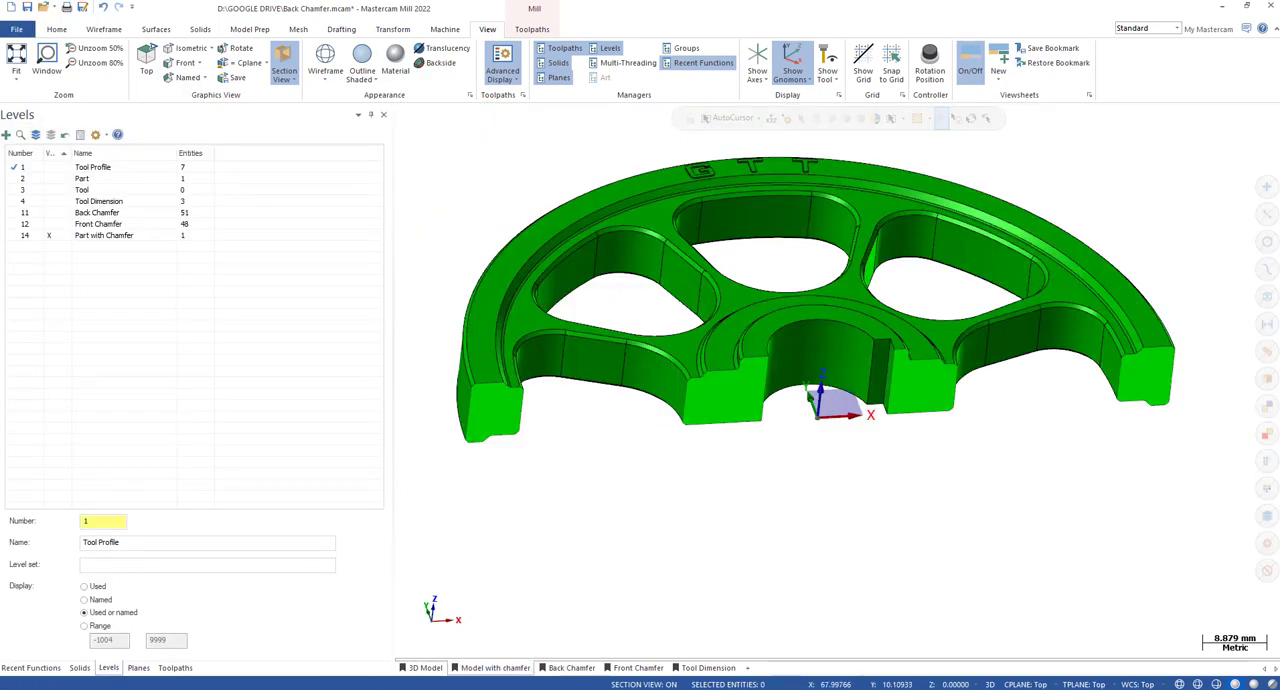
scroll(1102, 383, up, 4)
middle_drag(848, 432, 840, 350)
scroll(860, 400, down, 2)
scroll(1234, 394, up, 3)
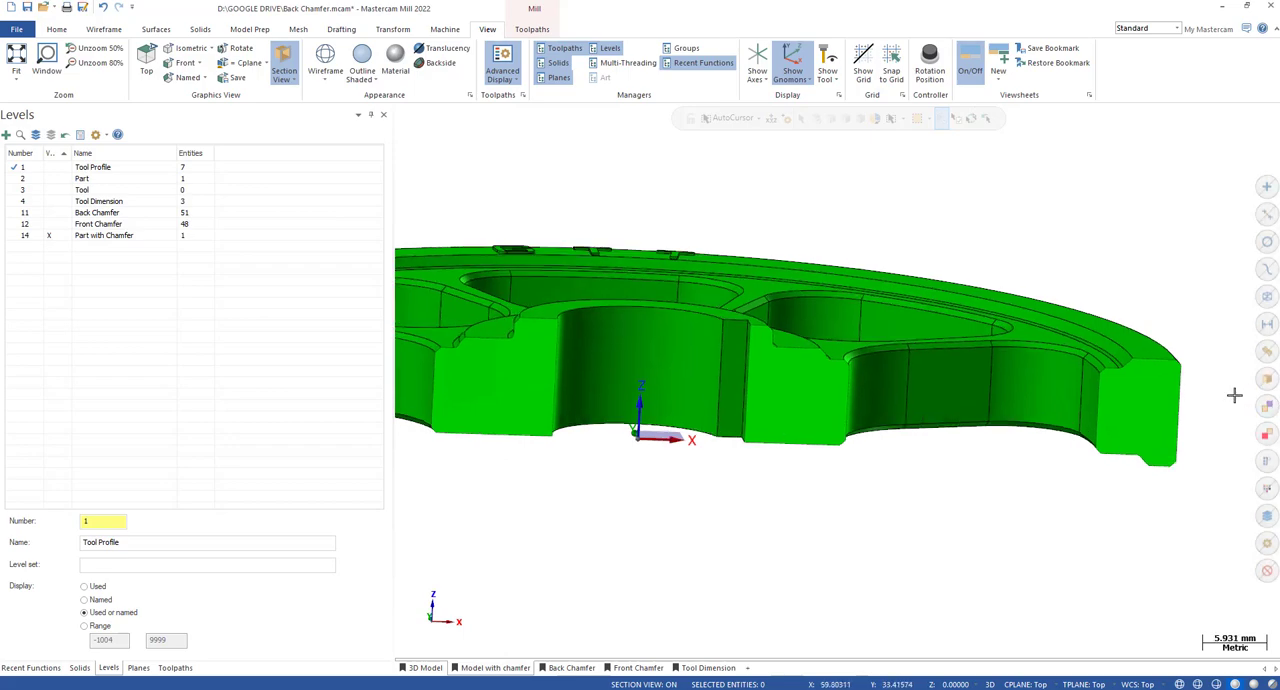
Backplot the fourth toolpath over the chamfered model, examine the cutter against the bottom chamfer up close, and close the backplot.
click(175, 667)
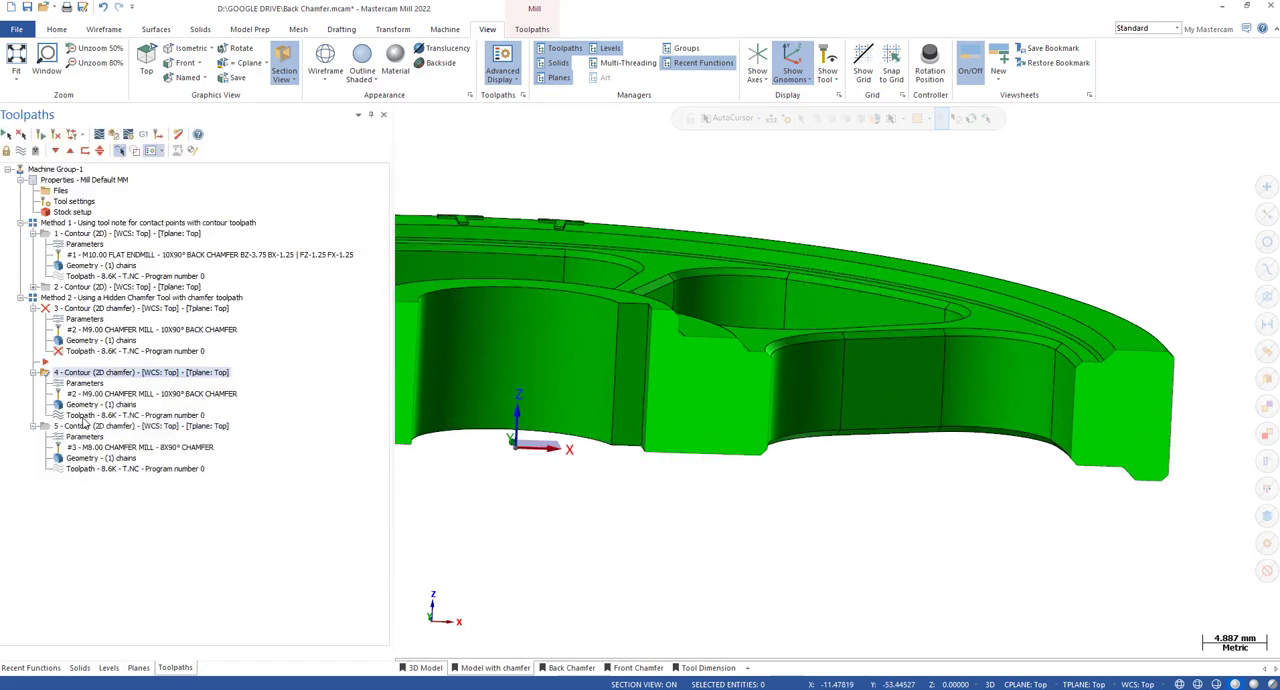
key(alt+b)
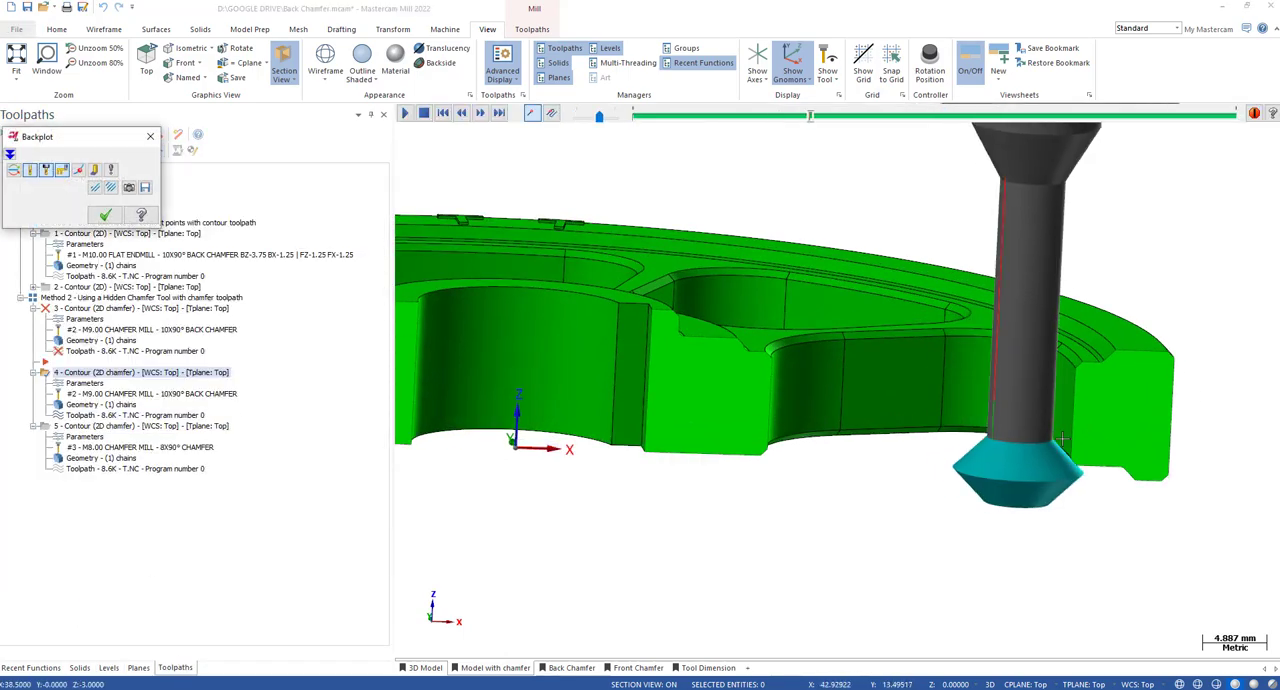
key(s)
key(s)
middle_drag(1063, 438, 1142, 497)
scroll(1142, 557, up, 5)
mouse_move(1059, 492)
middle_down()
mouse_move(1003, 480)
mouse_move(1060, 470)
mouse_move(1066, 490)
middle_up()
scroll(1060, 470, down, 3)
key(Escape)
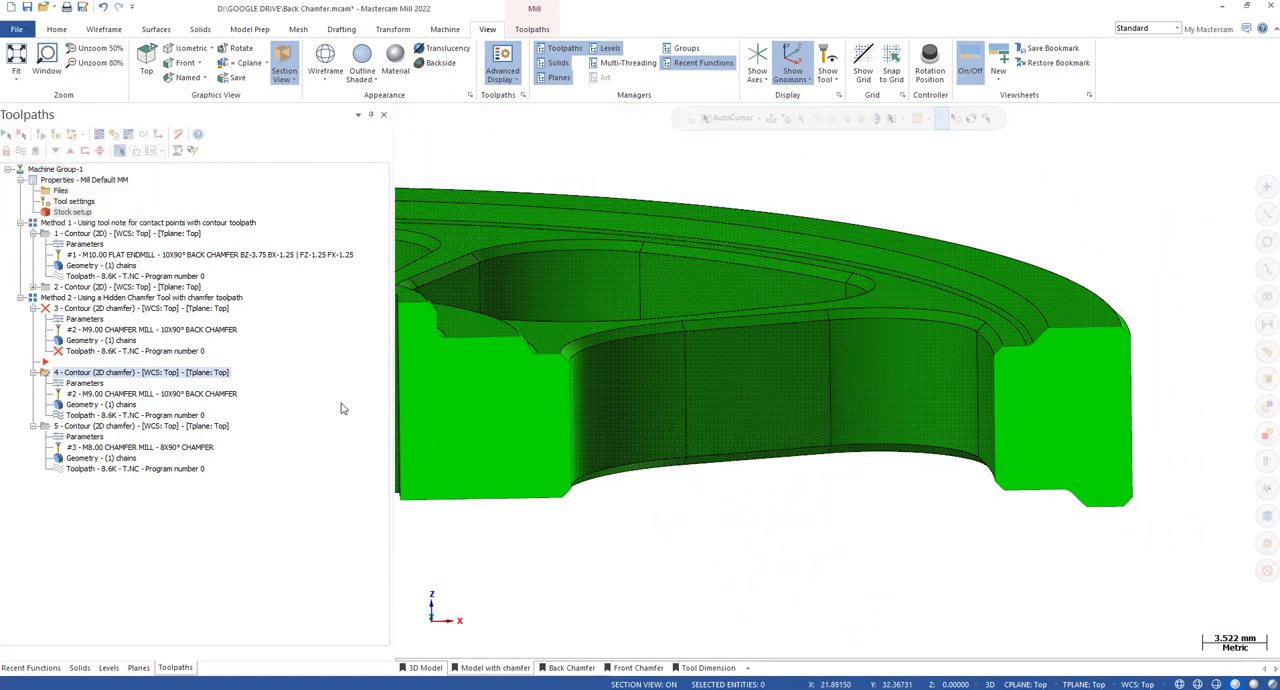
click(113, 416)
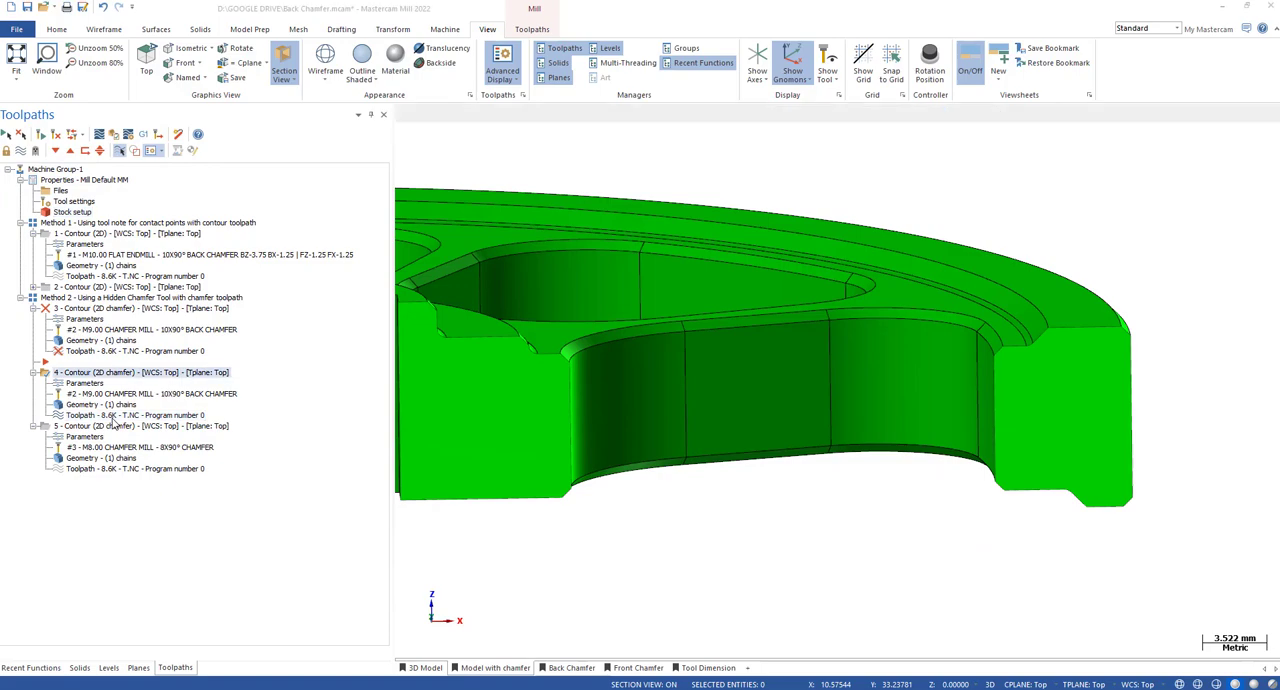
key(Escape)
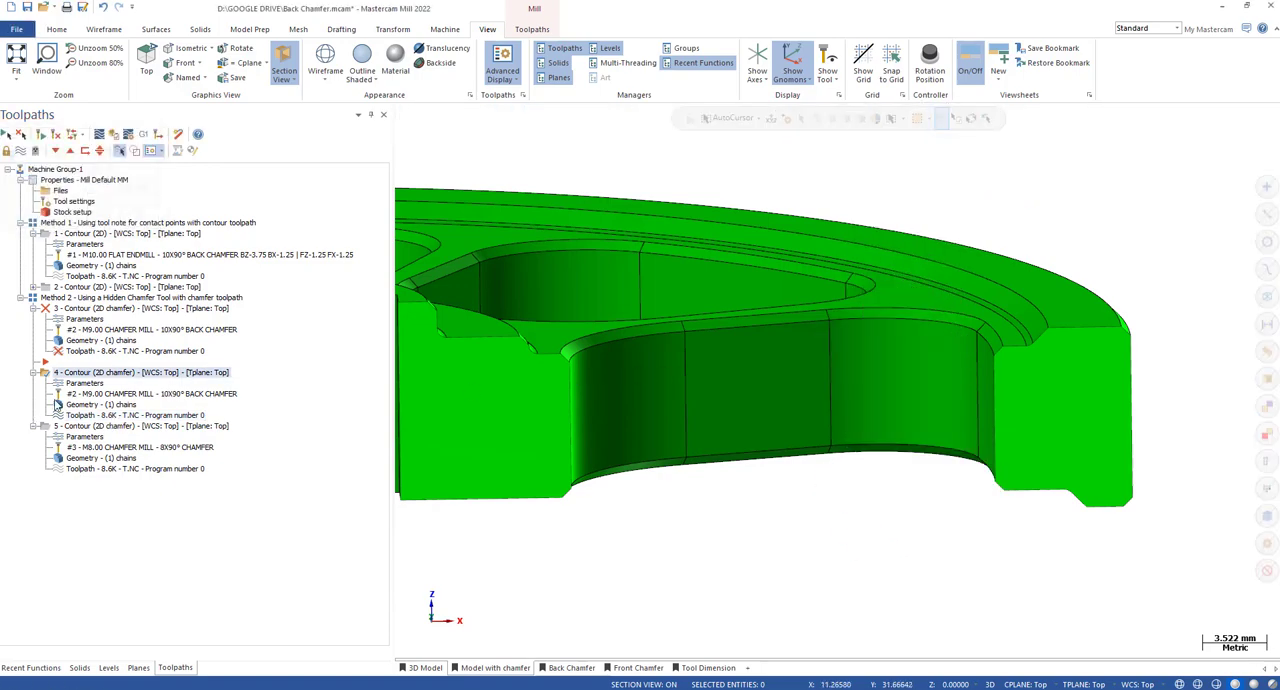
Review the chamfer width, top offset and stock to leave on walls in the fourth toolpath's cut parameters, and close them.
click(86, 384)
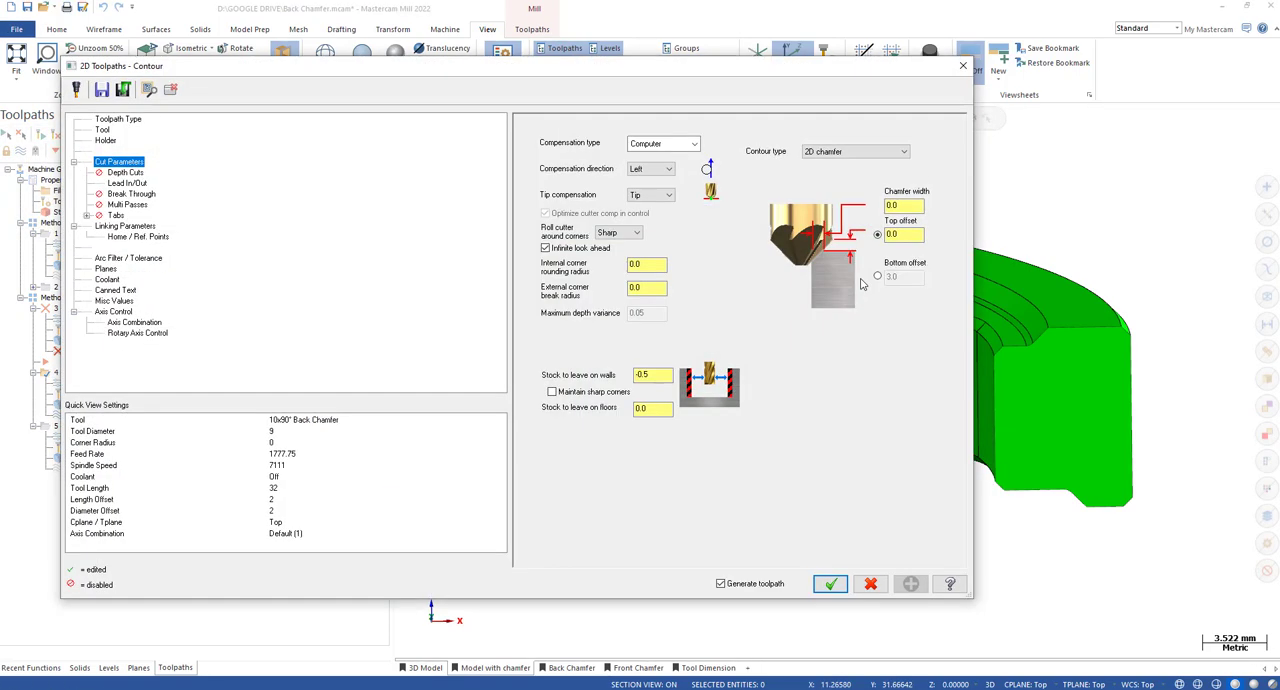
click(910, 205)
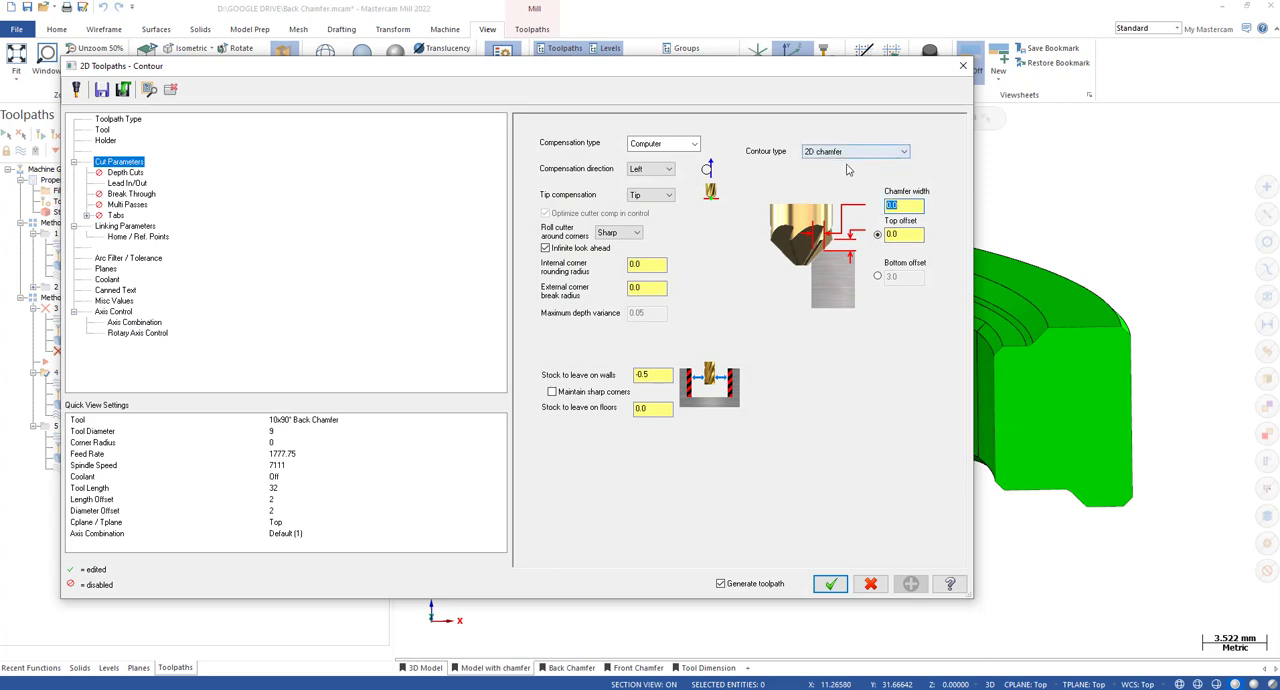
drag(912, 235, 880, 229)
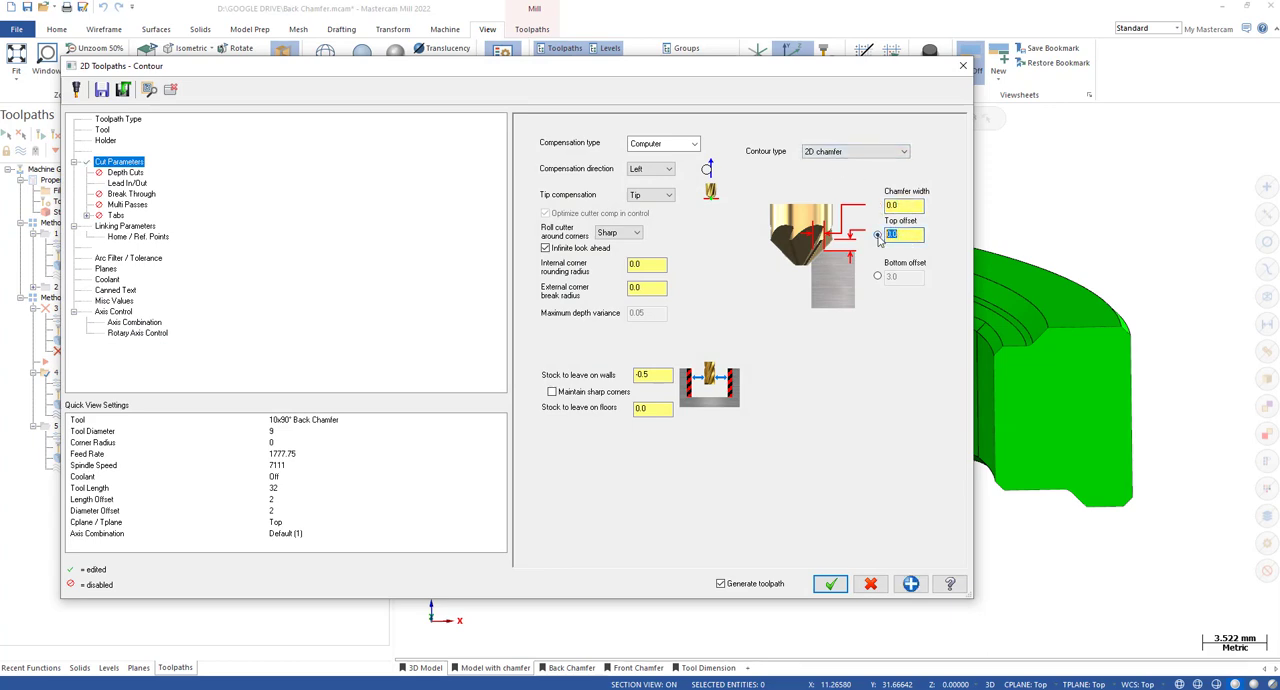
drag(668, 375, 631, 374)
click(963, 66)
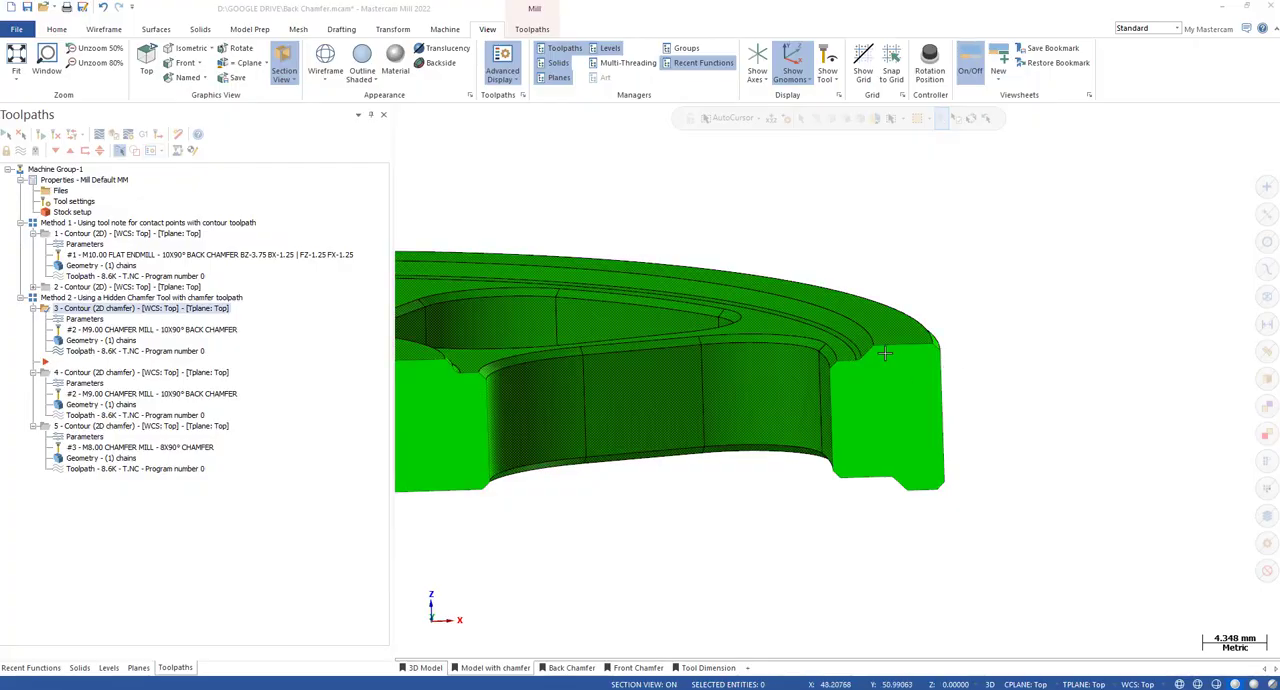
Return to the 3D Model viewsheet and examine the third toolpath's chain along the pocket edge in the Chain Manager.
click(106, 353)
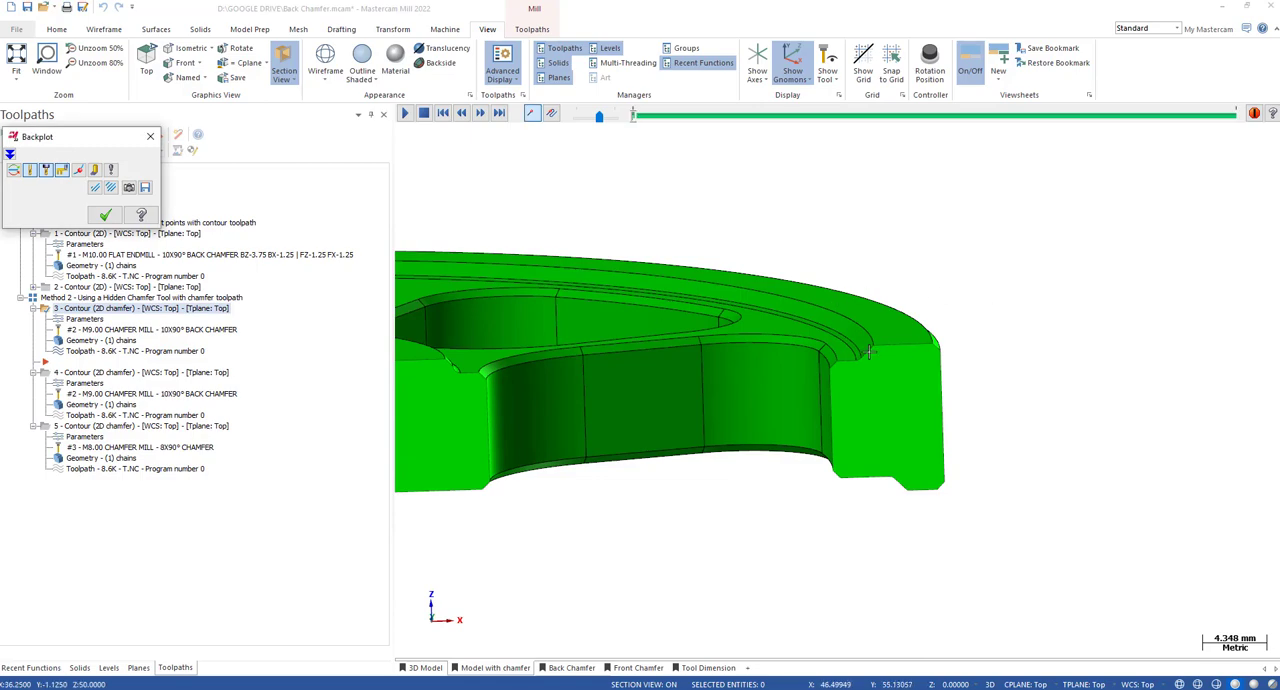
key(Escape)
click(425, 671)
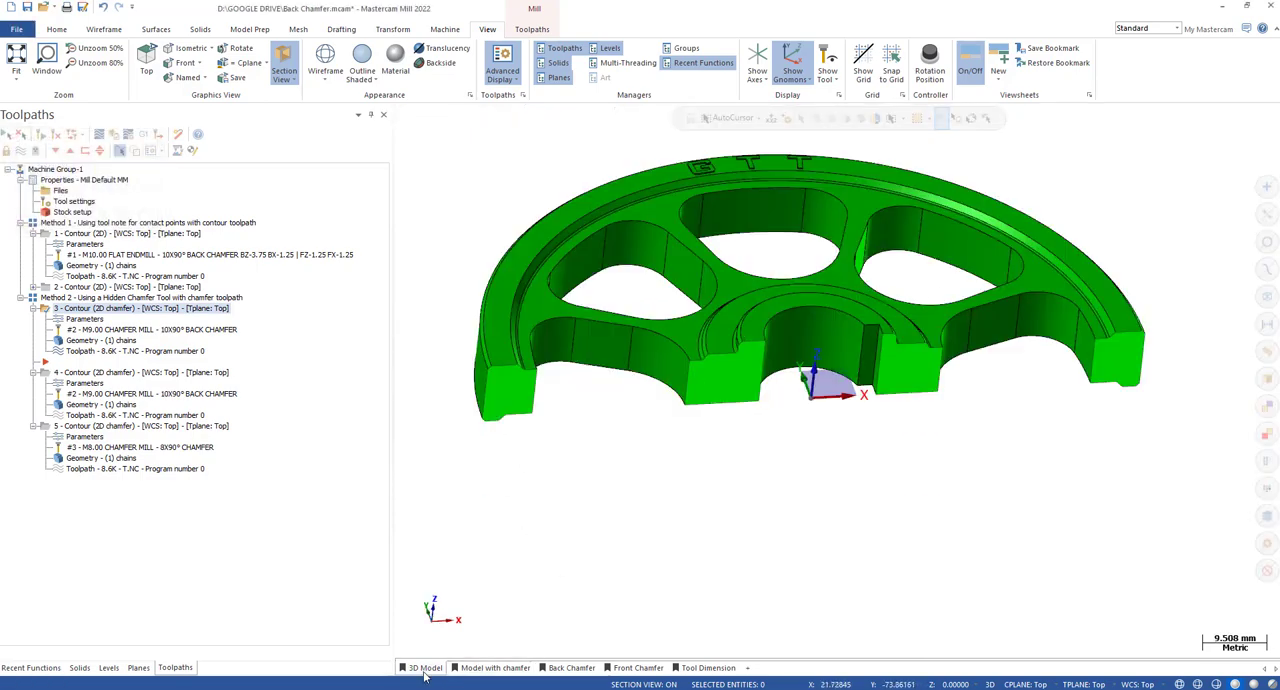
scroll(1190, 305, up, 5)
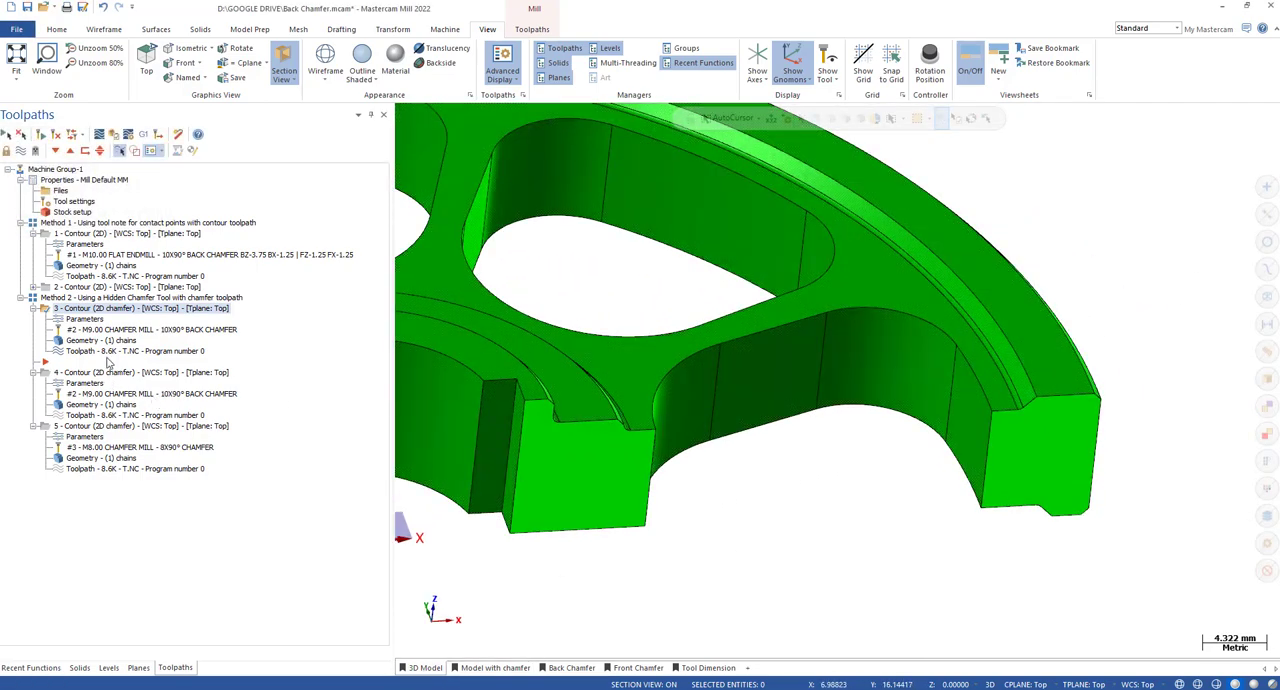
click(104, 341)
scroll(990, 400, down, 4)
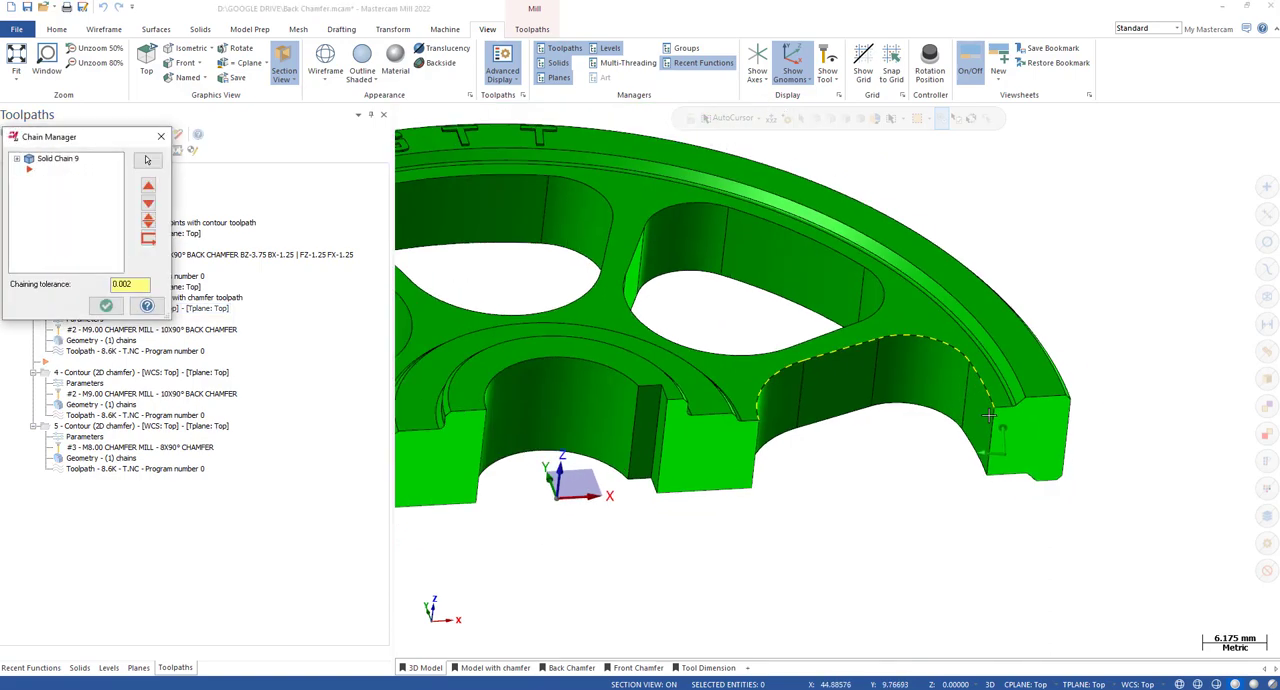
scroll(985, 405, up, 2)
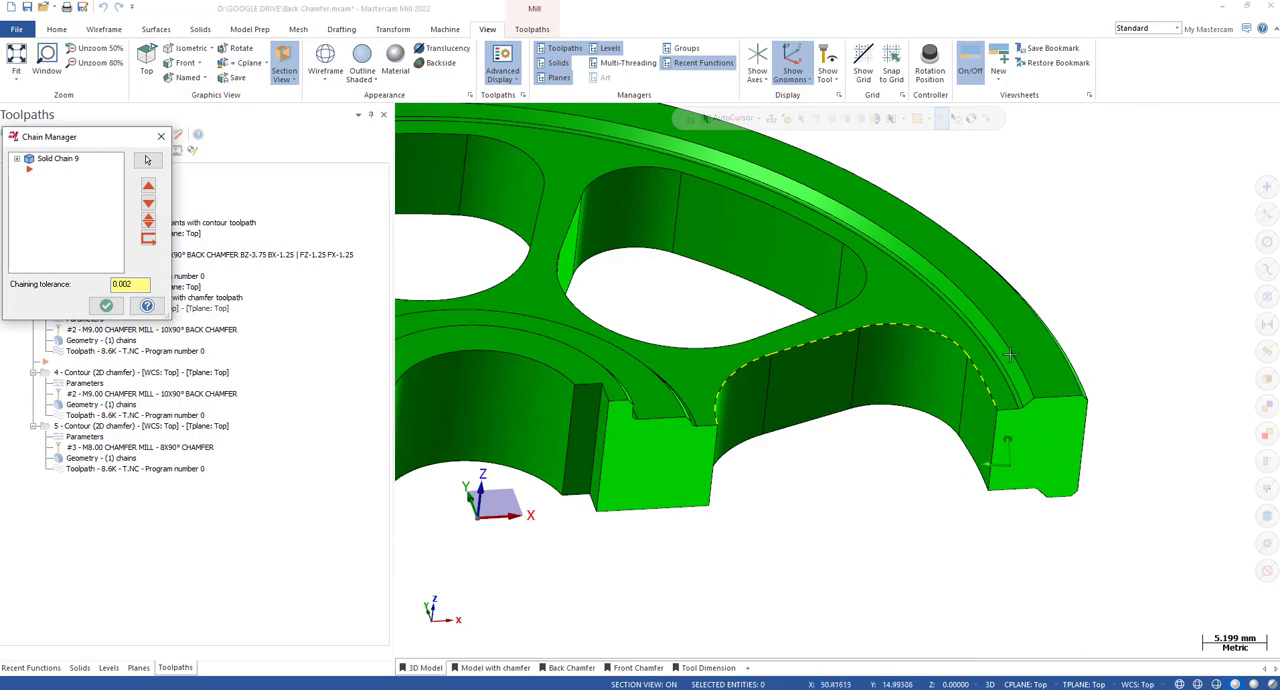
key(Escape)
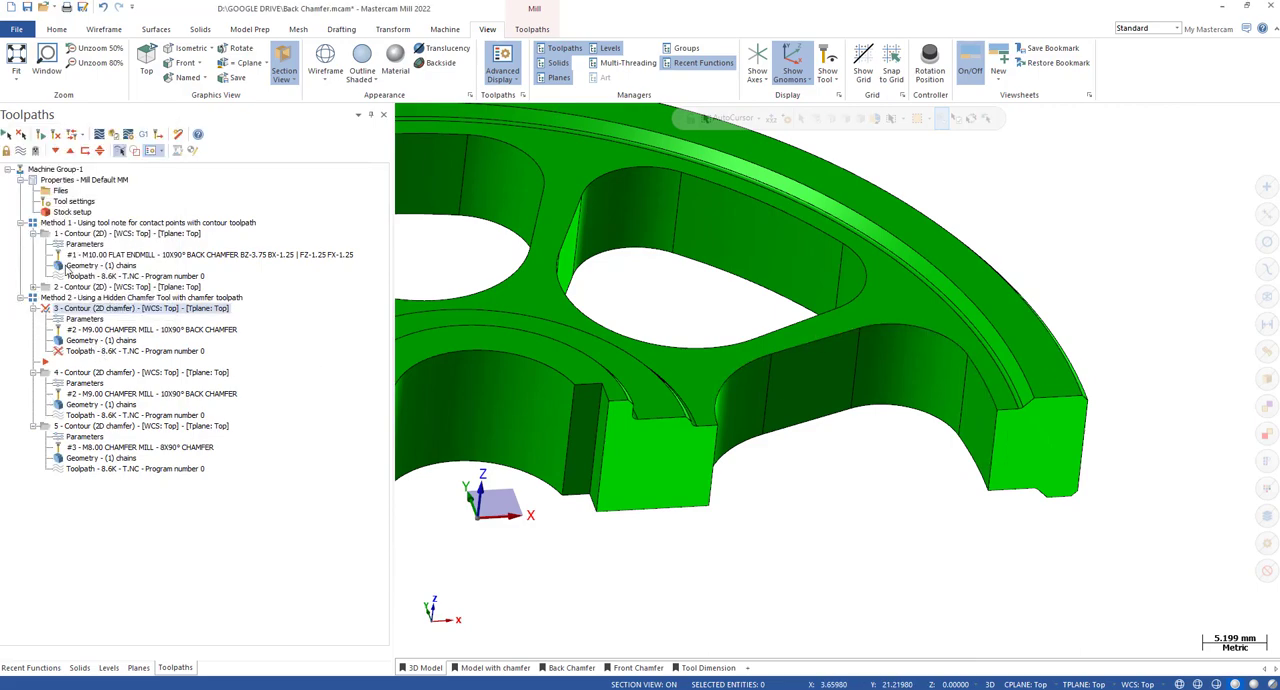
Regenerate the third toolpath, review its stock to leave on walls and floors, and accept the cut parameters.
click(41, 135)
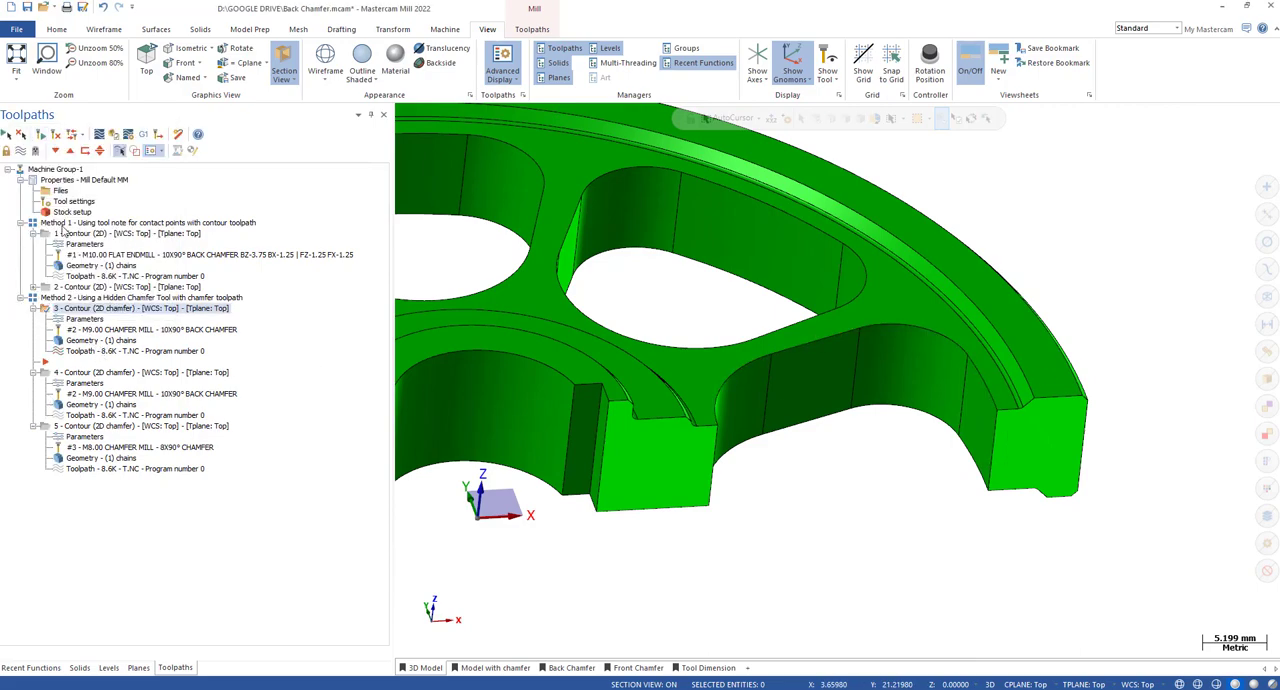
click(86, 320)
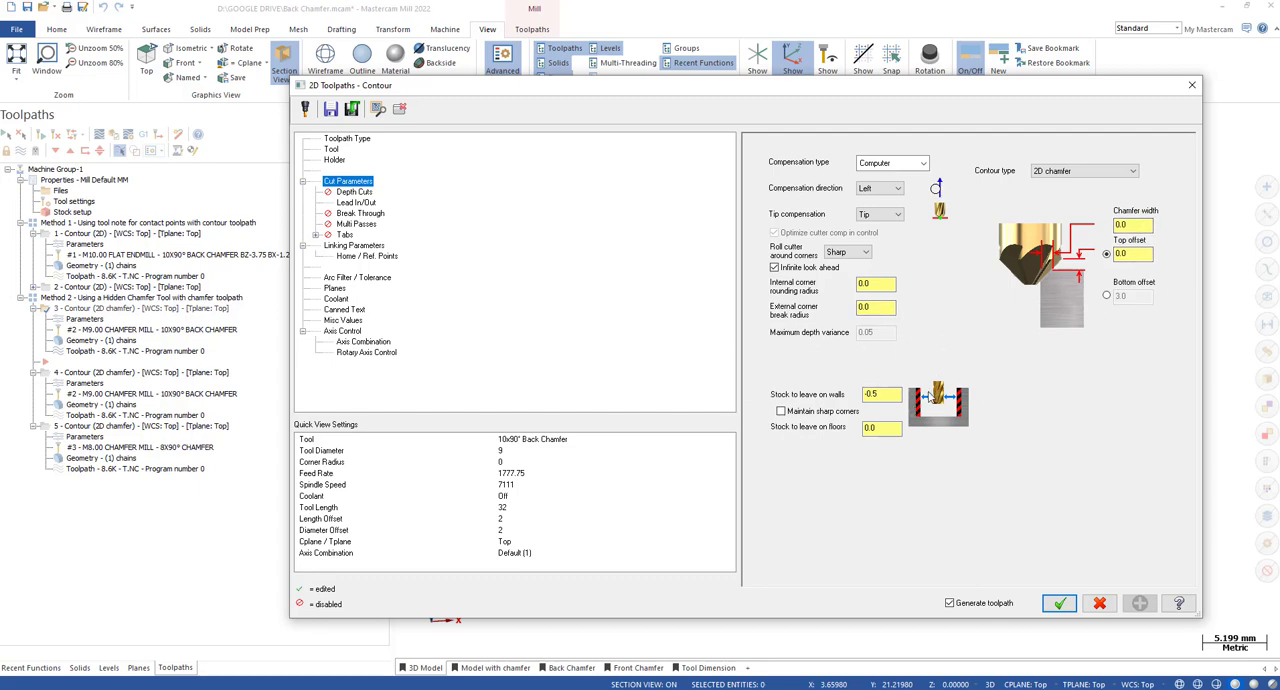
double_click(866, 428)
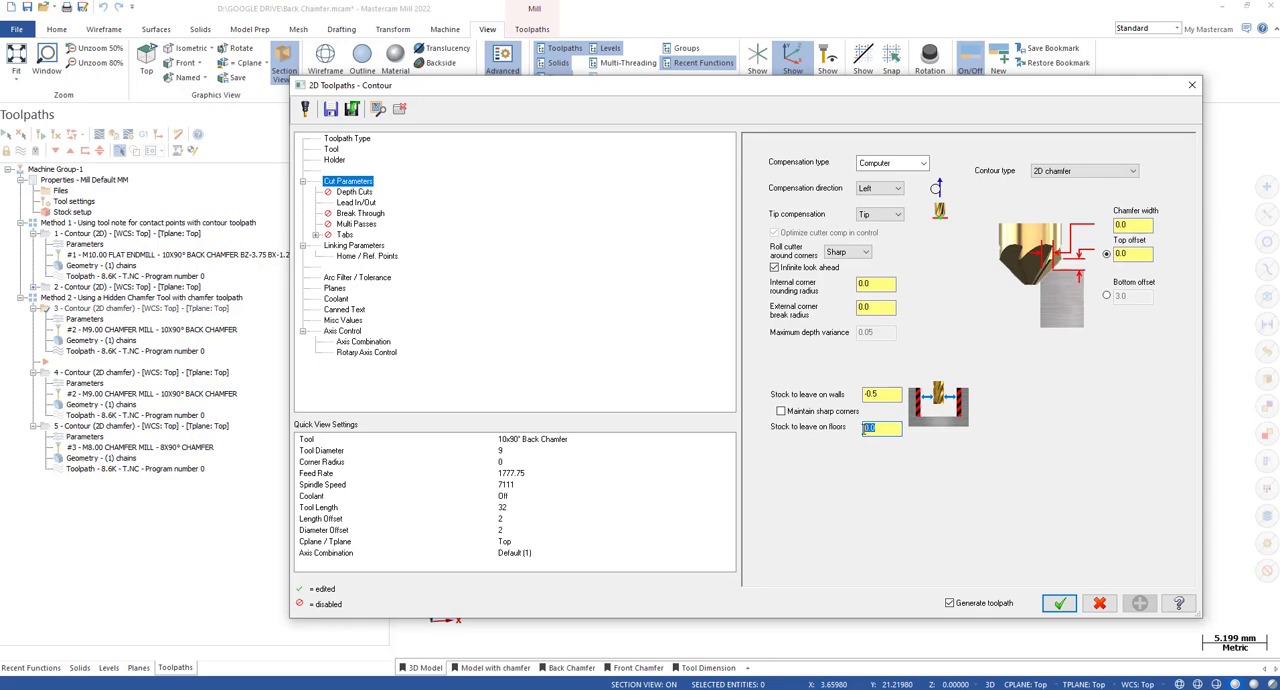
click(1058, 603)
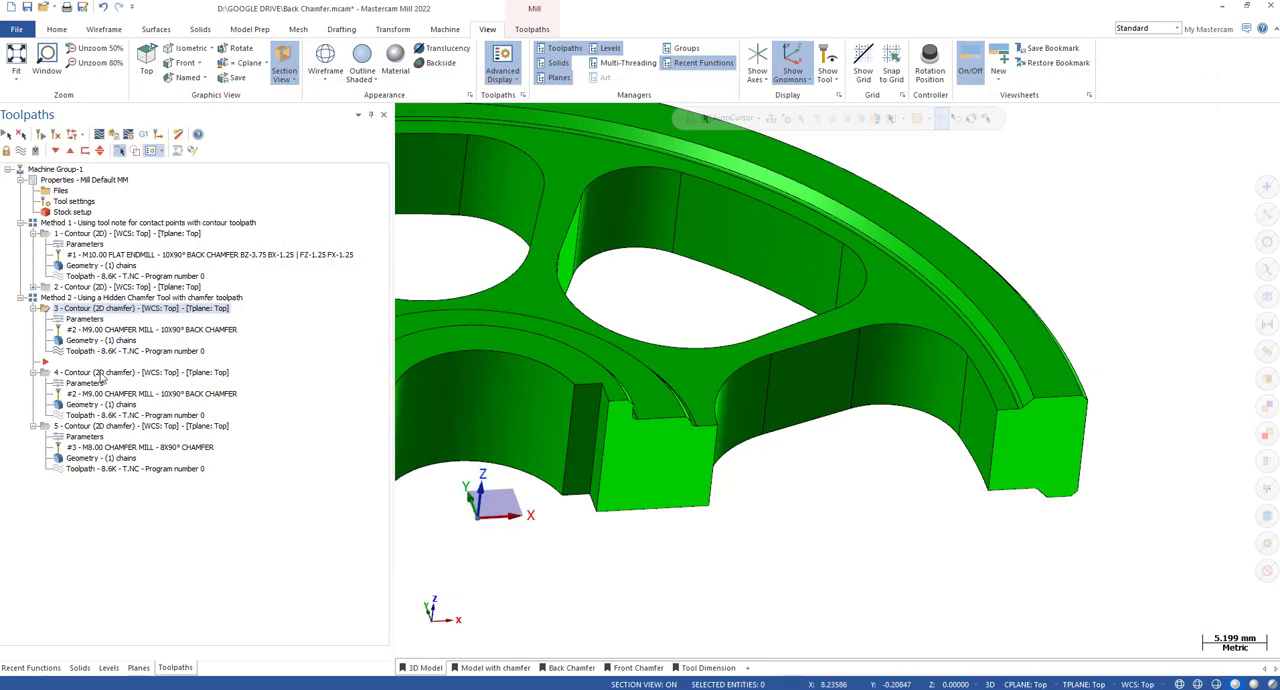
Backplot the third toolpath, step the cutter to the pocket's top edge, inspect its contact up close, and close the backplot.
click(91, 352)
key(s)
key(s)
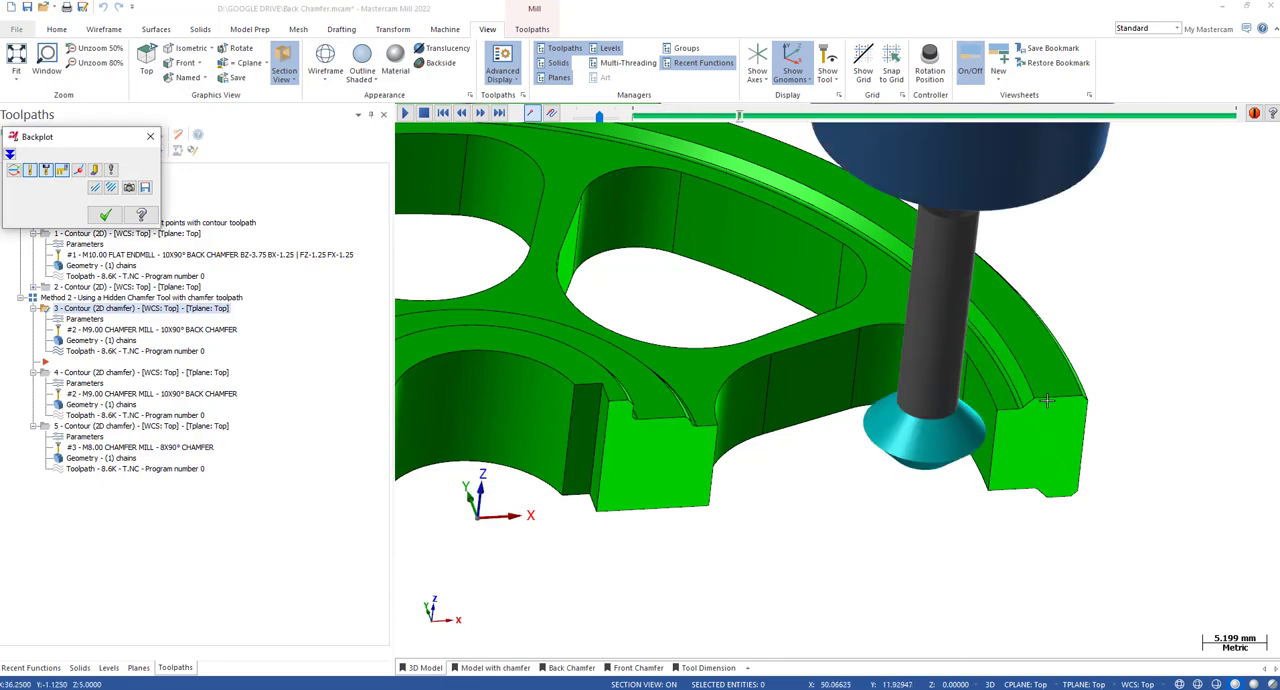
scroll(1044, 402, up, 1)
key(s)
middle_drag(1010, 415, 951, 357)
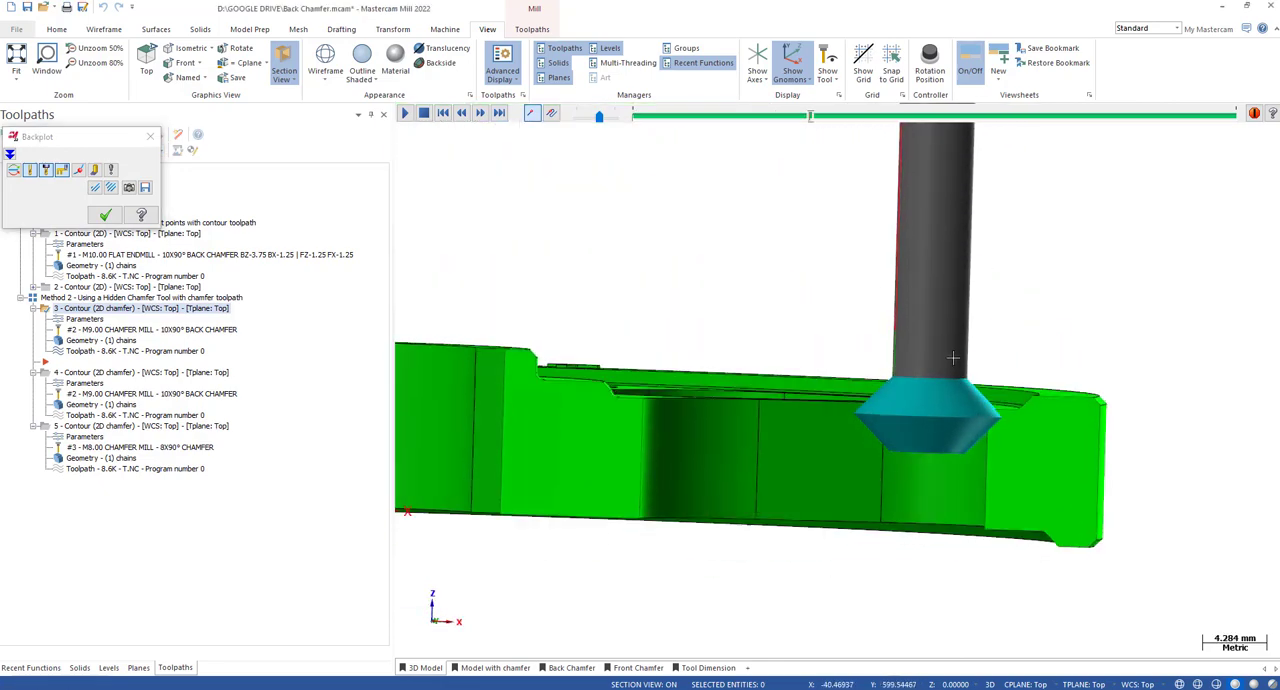
scroll(994, 414, up, 2)
scroll(994, 414, up, 2)
middle_drag(994, 414, 1046, 420)
scroll(1040, 398, down, 1)
scroll(1000, 426, up, 2)
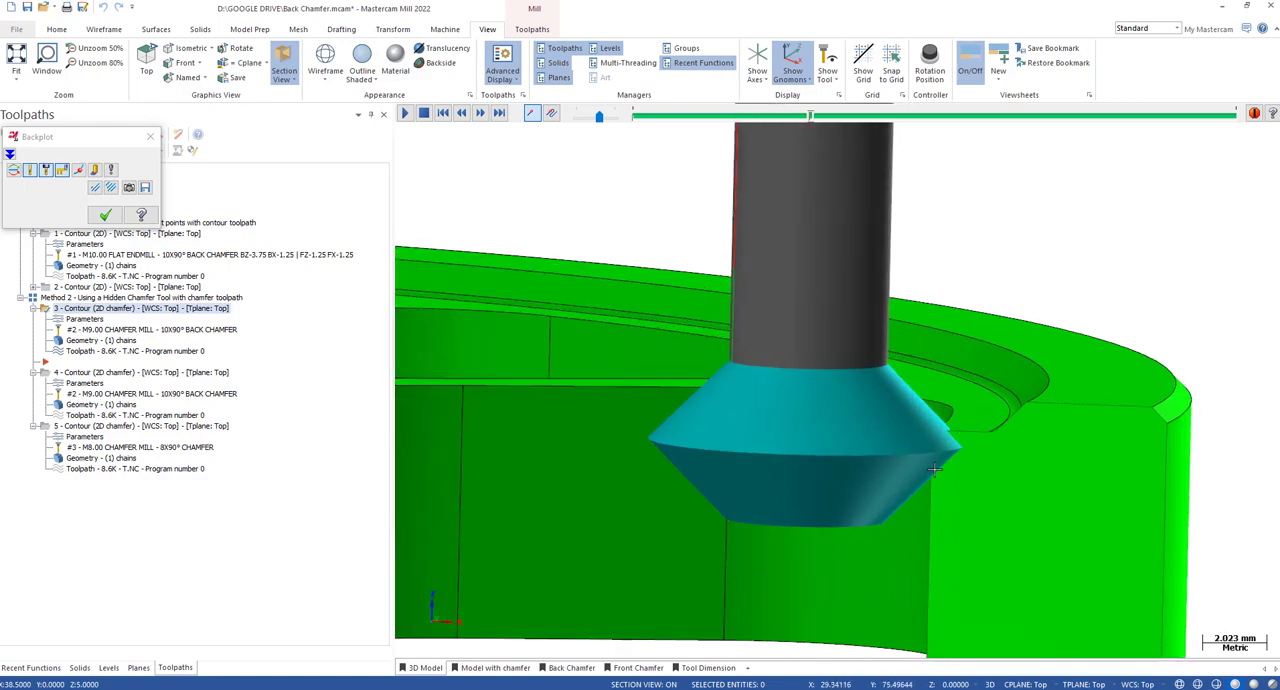
key(Escape)
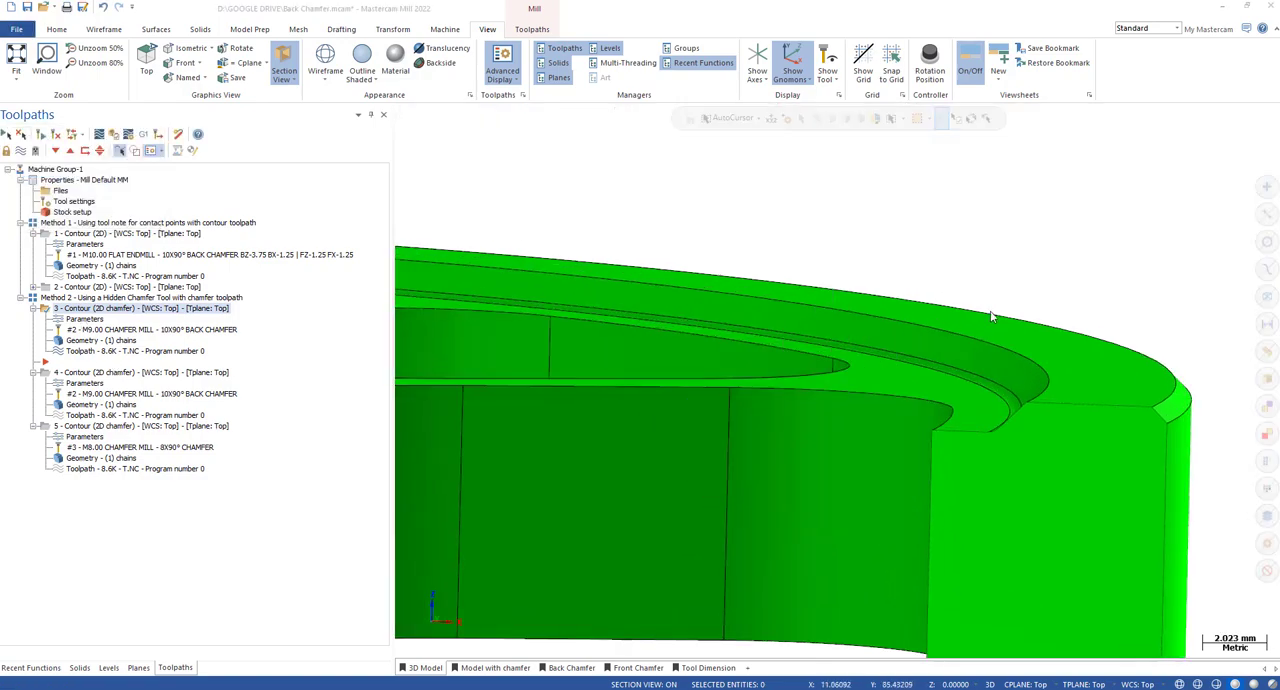
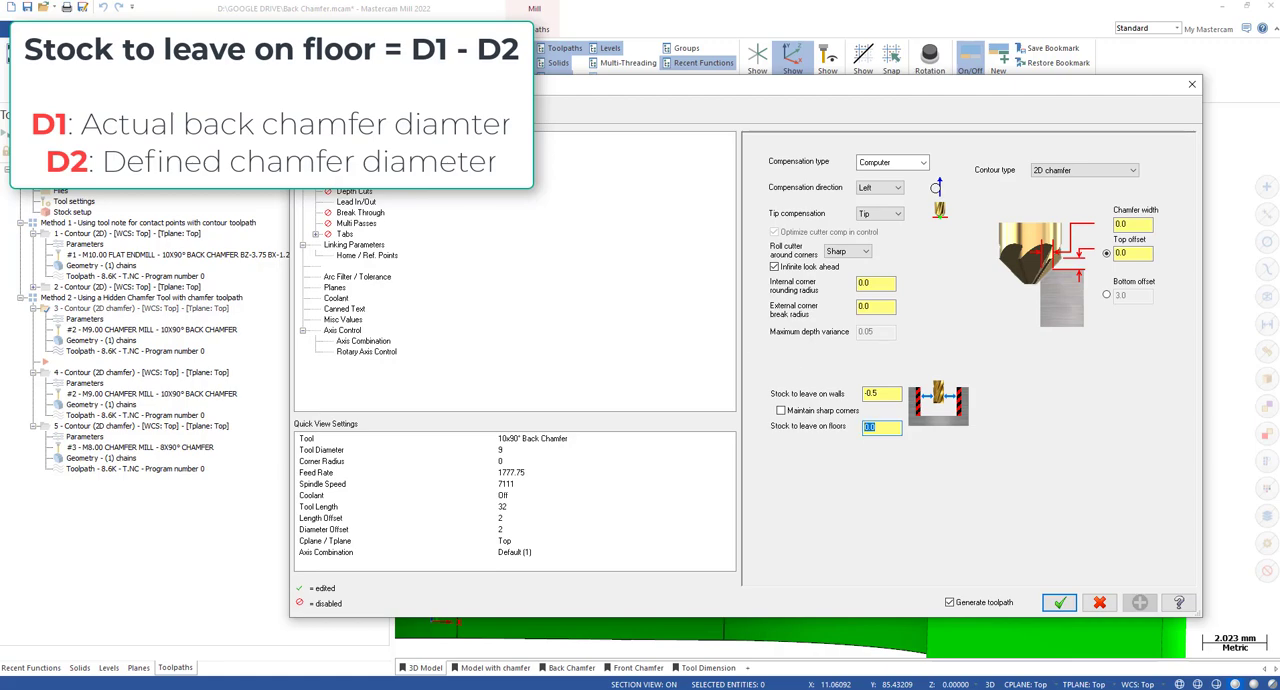
Review the 10x90° Back Chamfer tool's geometry, compare its imported shape with the defined chamfer mill, and close the definition.
click(331, 149)
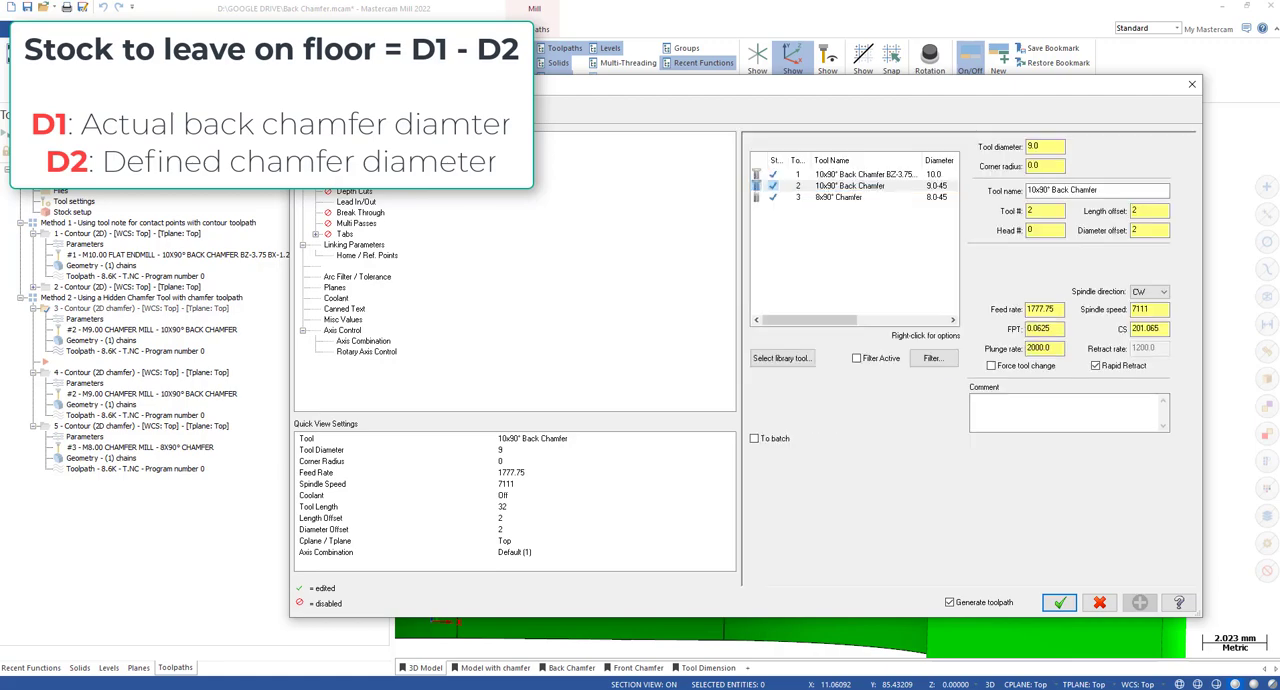
double_click(862, 187)
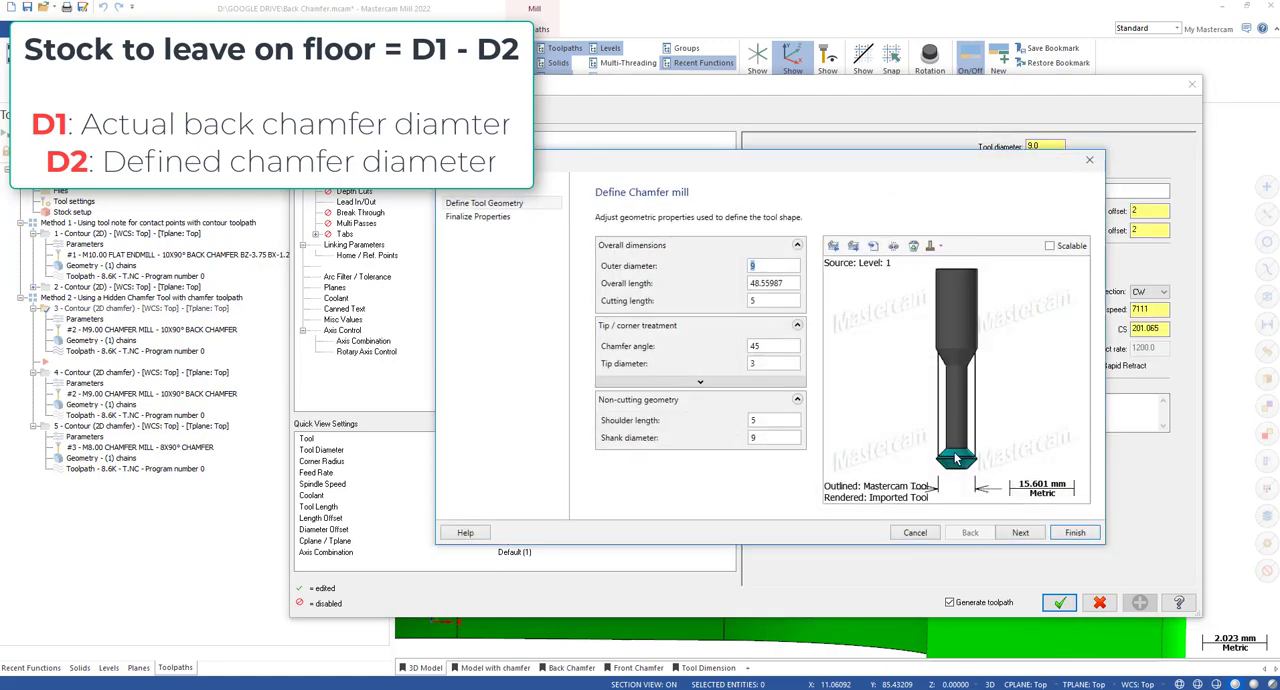
scroll(955, 465, up, 2)
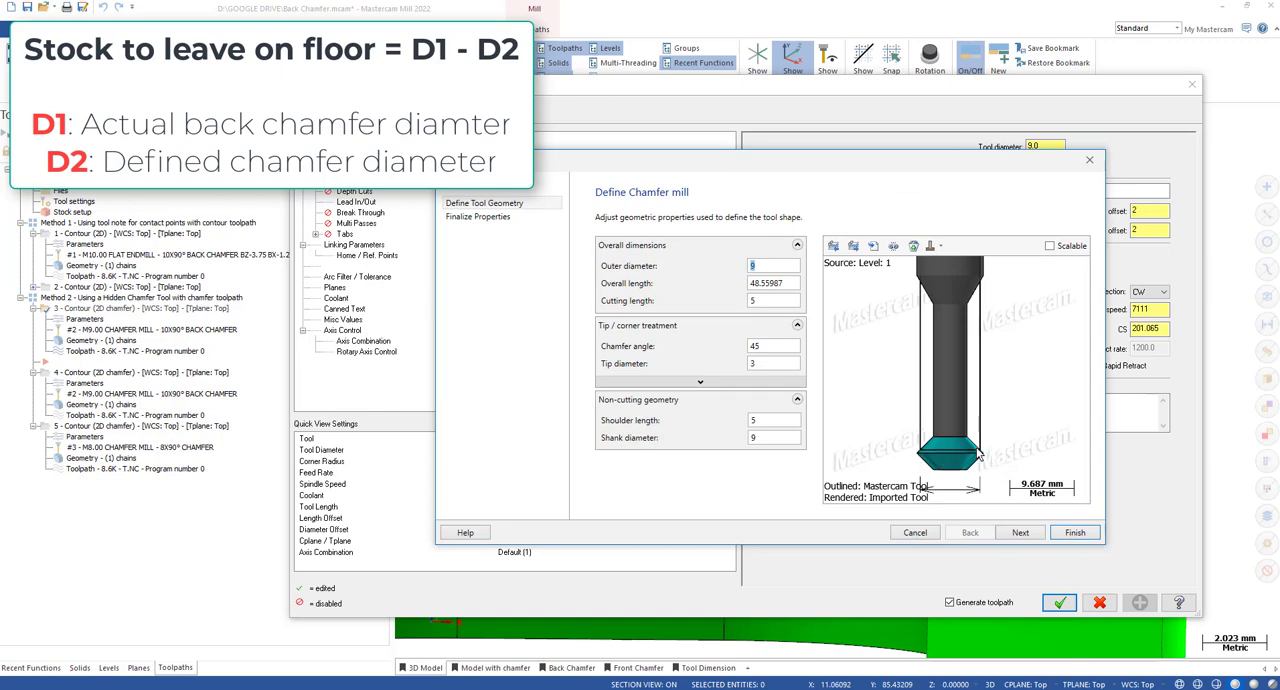
scroll(983, 409, down, 1)
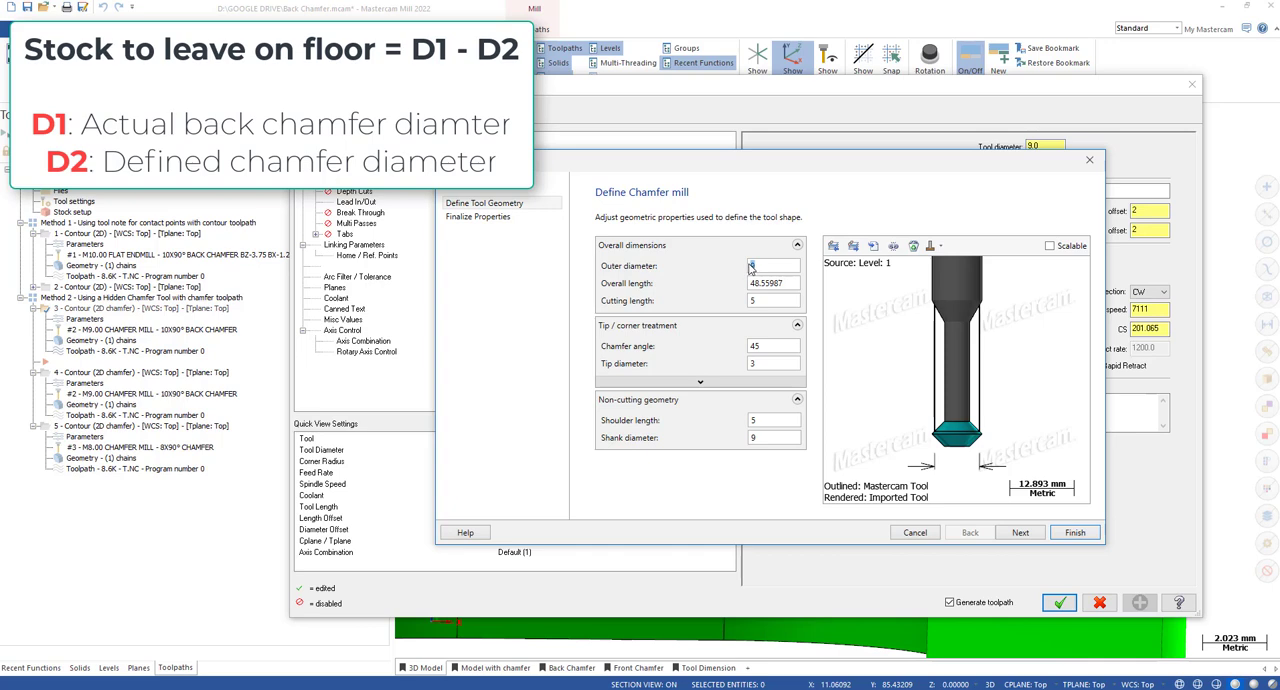
click(939, 246)
click(945, 266)
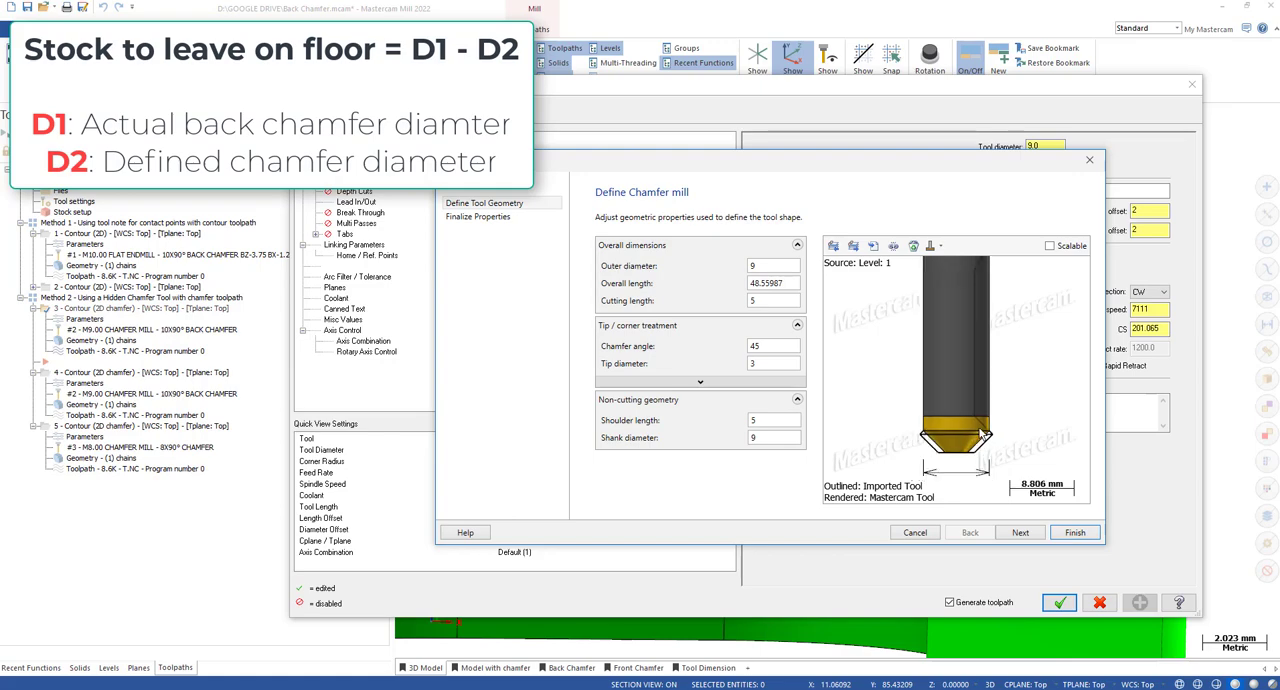
click(1089, 160)
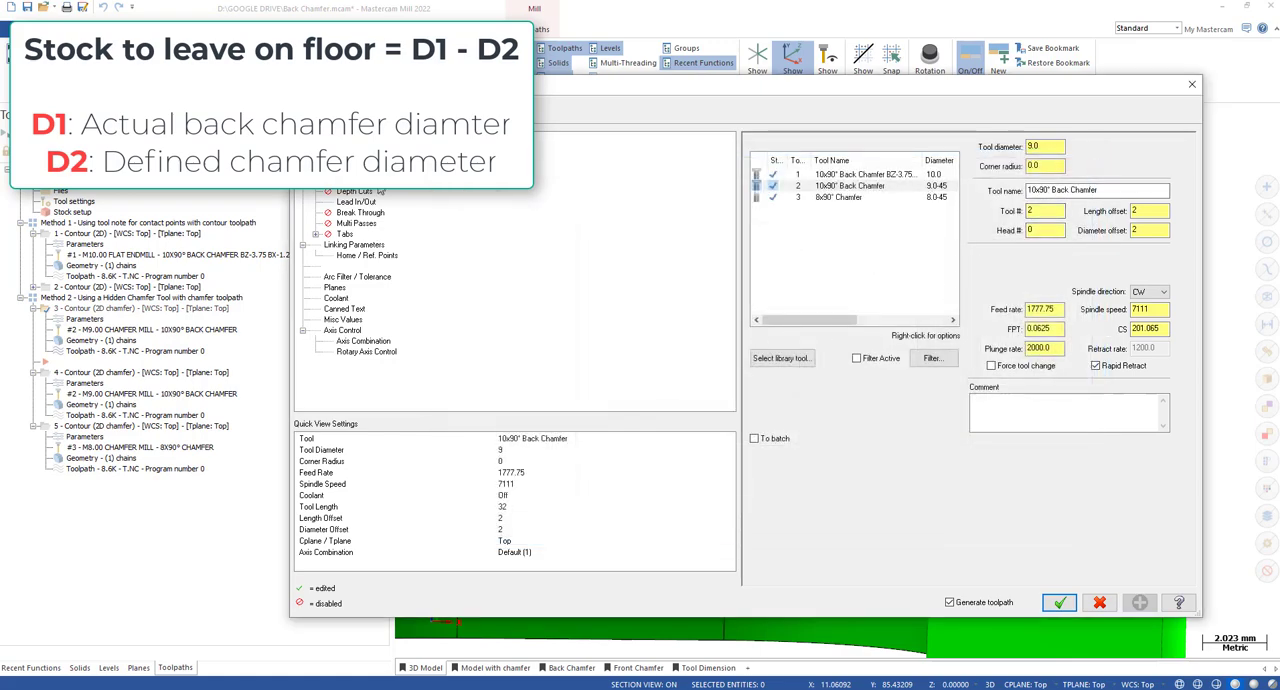
Set the third toolpath's stock to leave on floors to 1.0 and on walls to -0.5, and accept the cut parameters.
click(374, 181)
drag(886, 429, 856, 429)
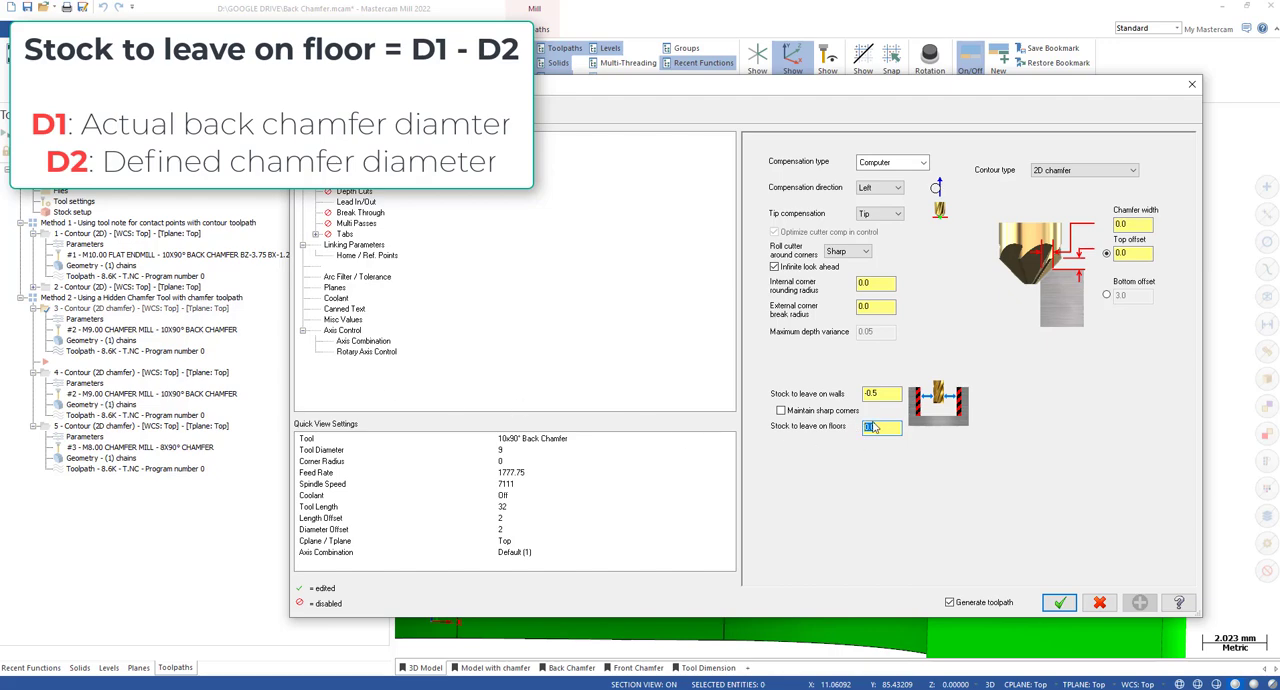
click(868, 392)
text(-0.5)
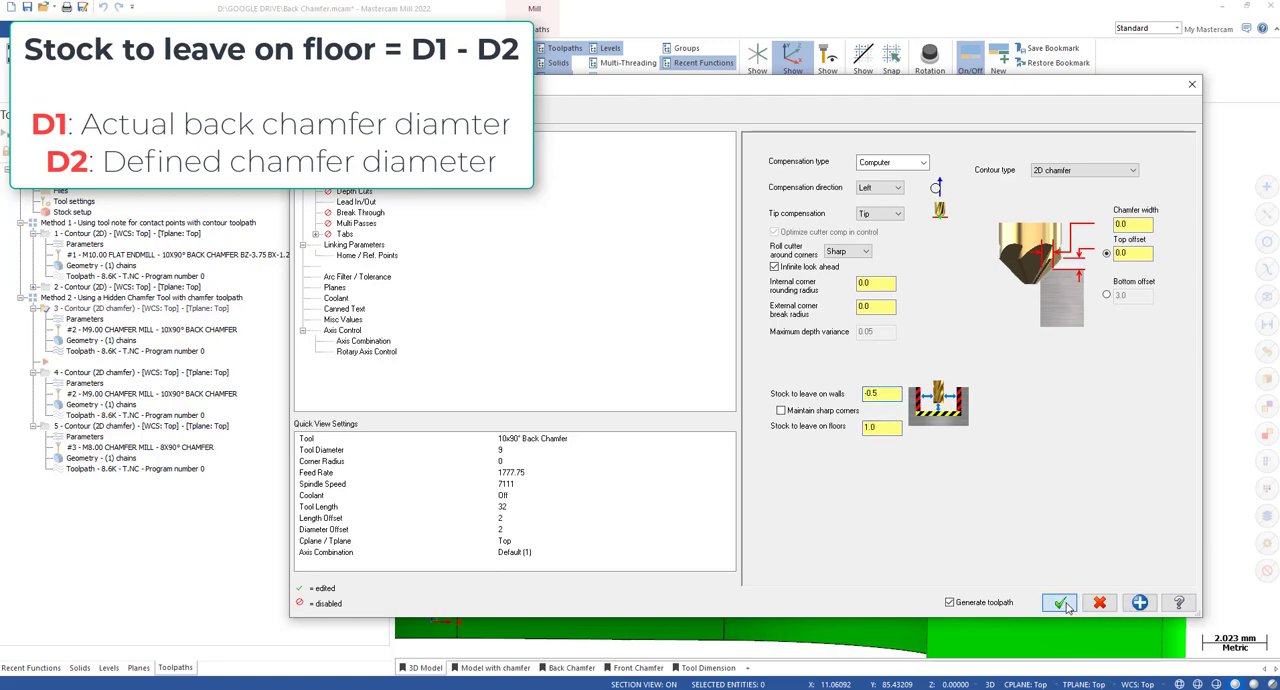
click(1059, 602)
Backplot the third toolpath, step the cutter along the pocket's top edge, and inspect its contact up close.
click(94, 352)
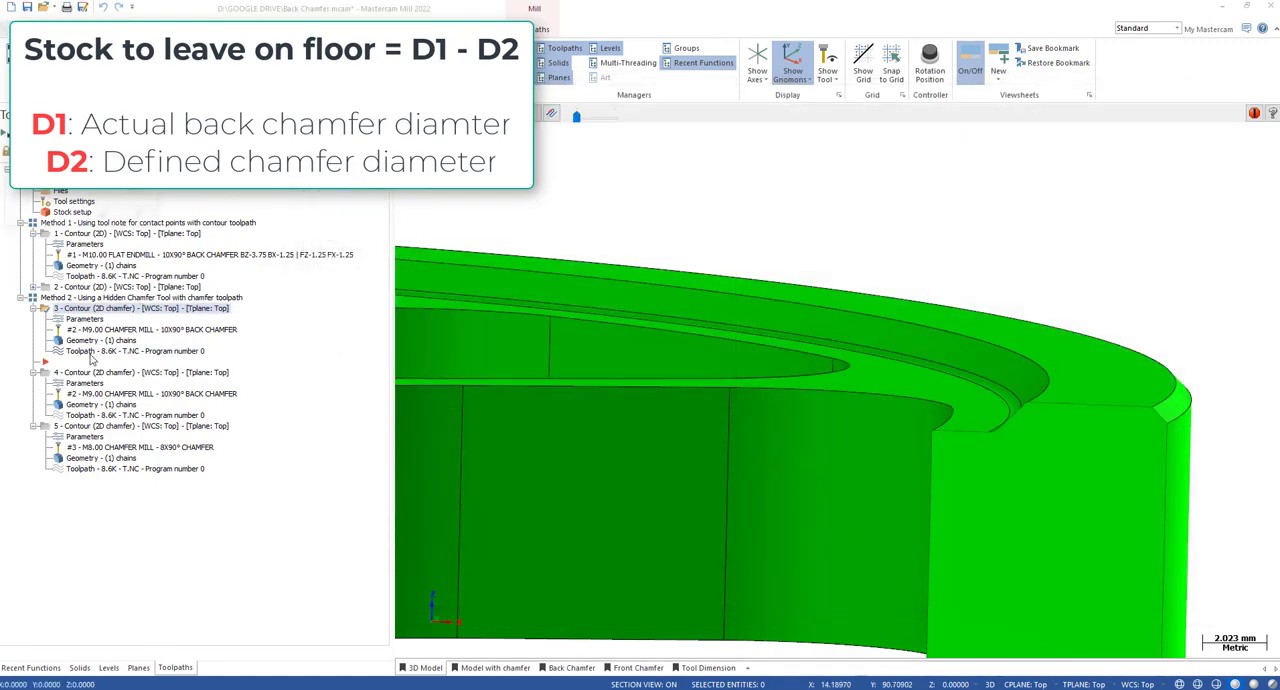
key(s)
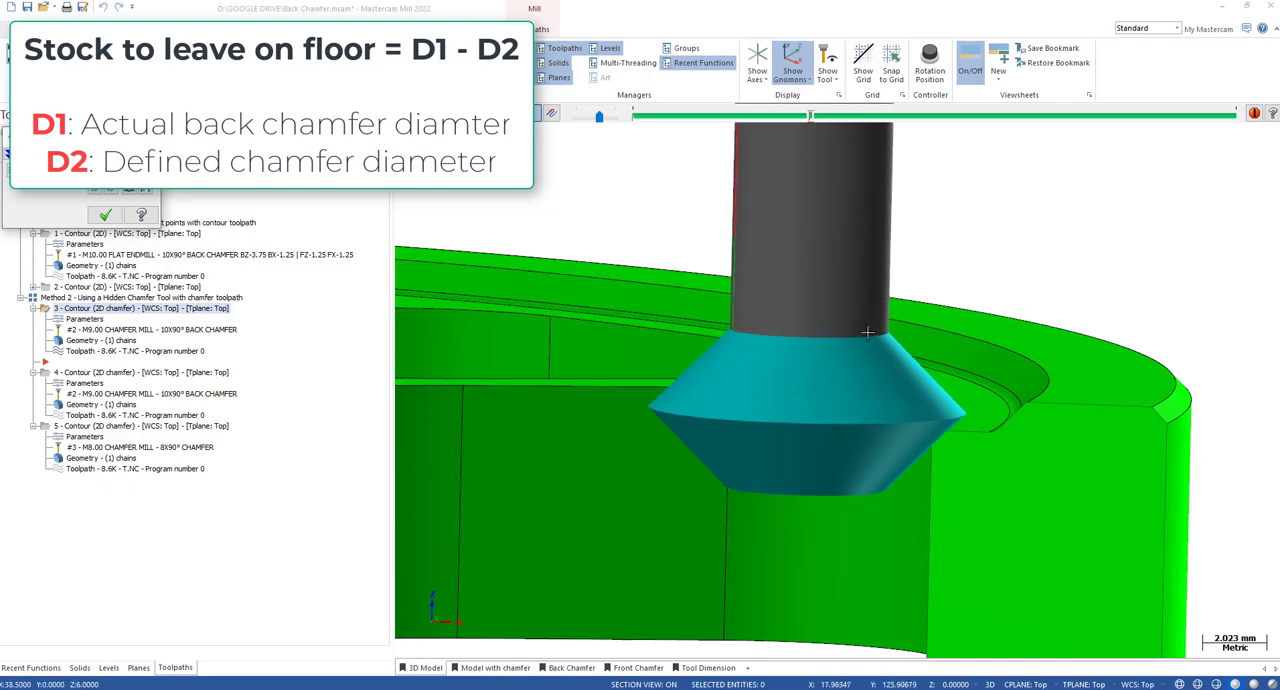
scroll(911, 398, up, 1)
key(s)
middle_drag(911, 400, 992, 425)
scroll(970, 397, down, 4)
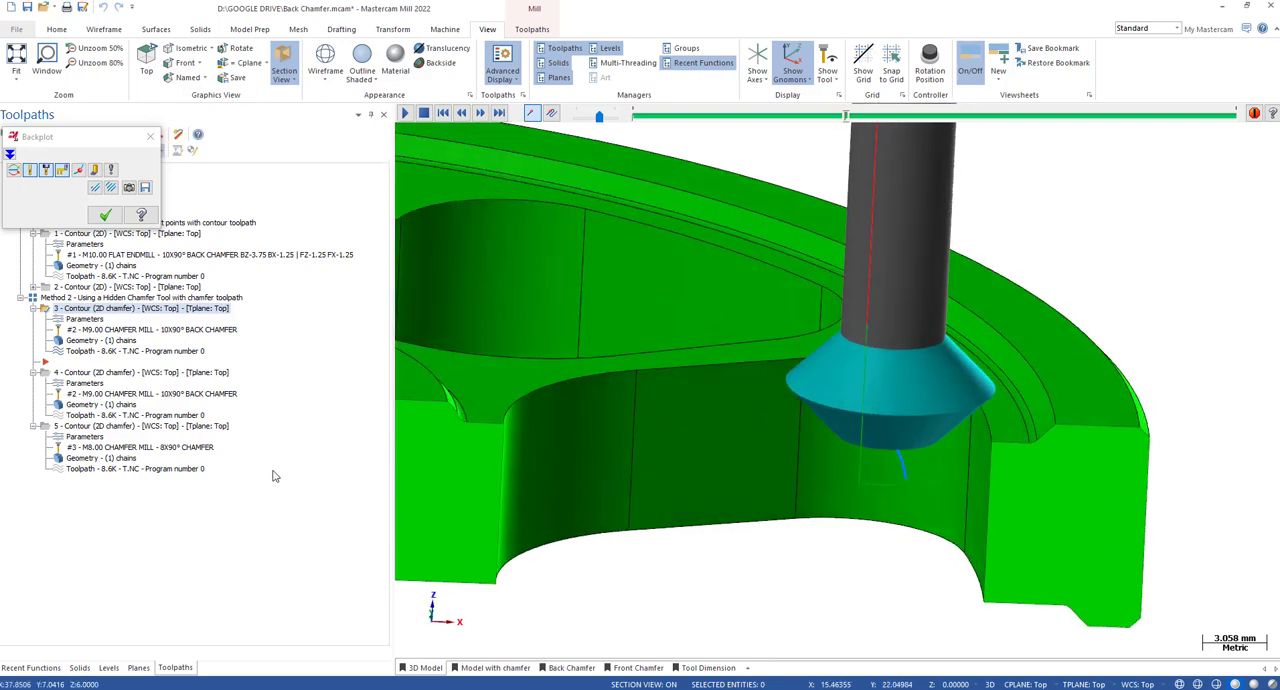
Switch to the Model with chamfer viewsheet, inspect the chamfered pocket edges in section, and close the backplot.
click(493, 668)
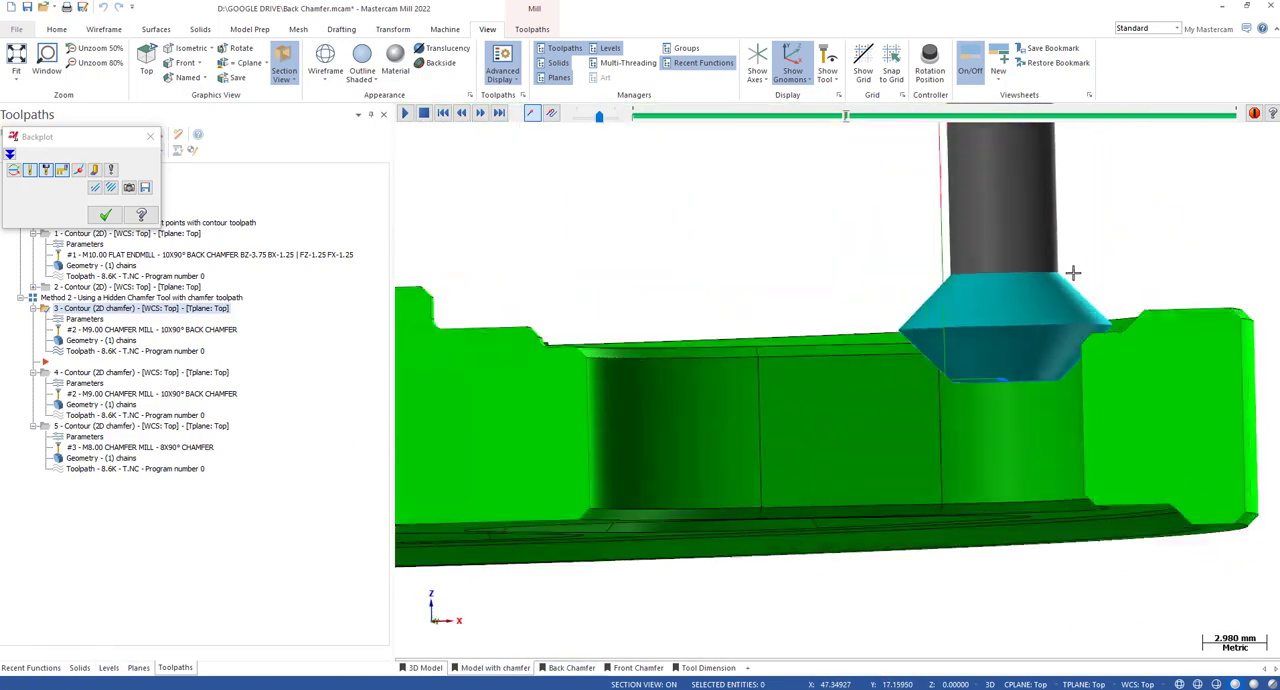
middle_drag(1073, 273, 717, 322)
key(Escape)
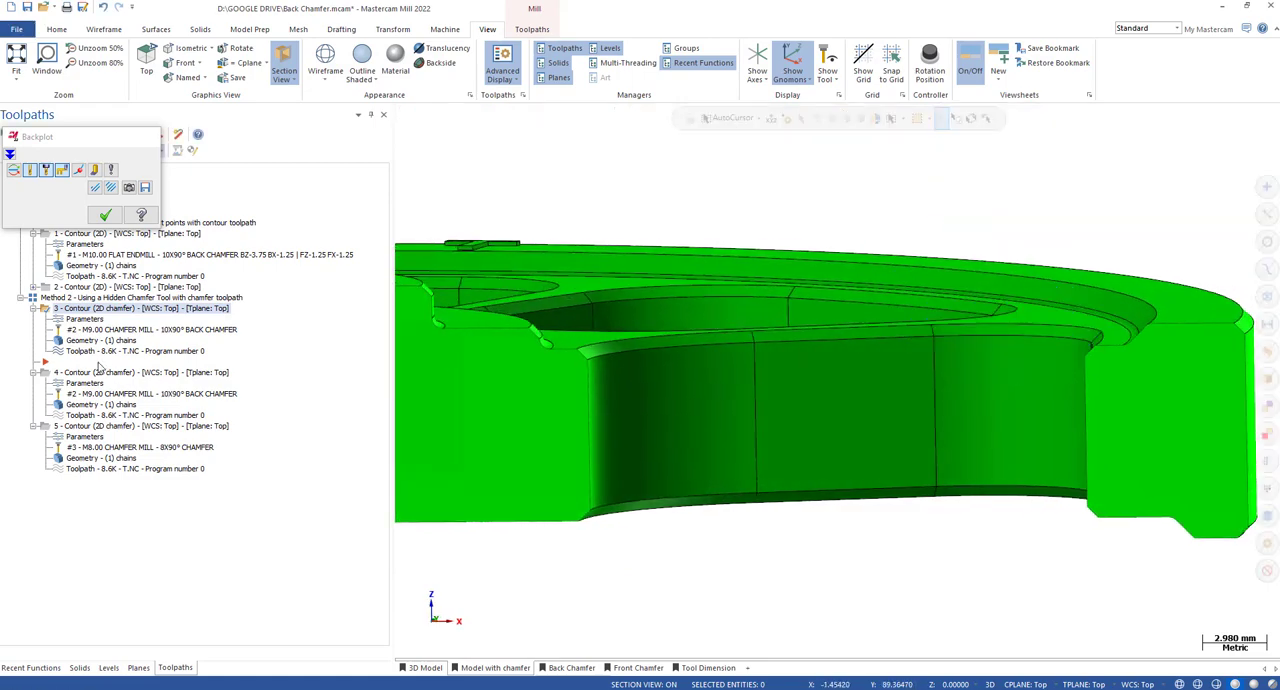
Review the stock to leave on walls and floors in the third toolpath's cut parameters, and close them.
click(84, 319)
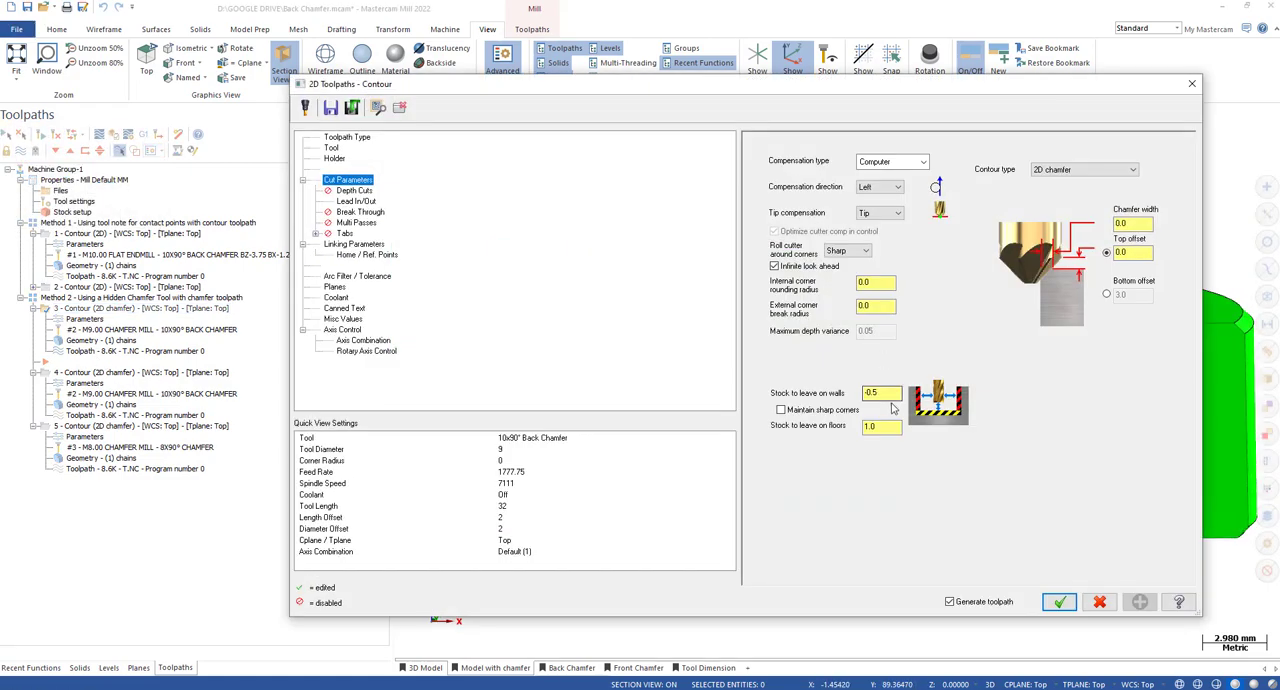
drag(888, 426, 864, 427)
click(1200, 88)
Select the Method 2 hidden chamfer tool group and open its toolpaths in Verify.
scroll(643, 348, down, 3)
middle_drag(611, 323, 650, 362)
scroll(901, 357, down, 4)
scroll(901, 357, down, 2)
click(73, 298)
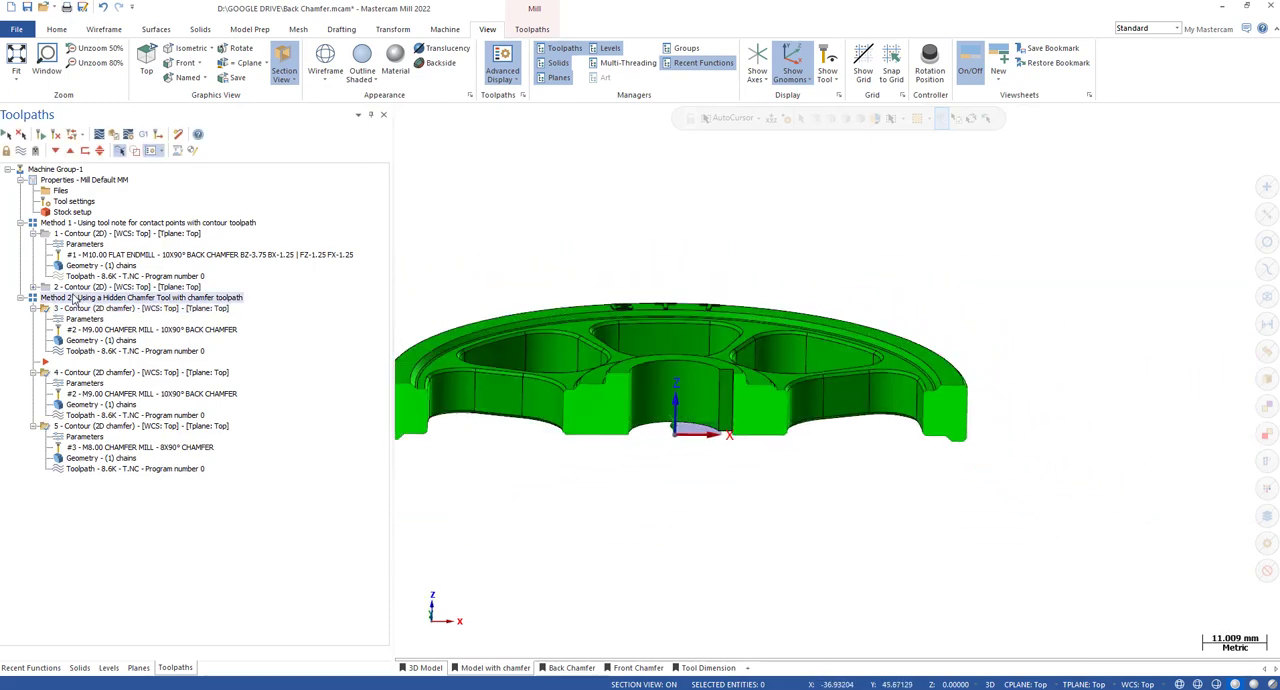
click(114, 136)
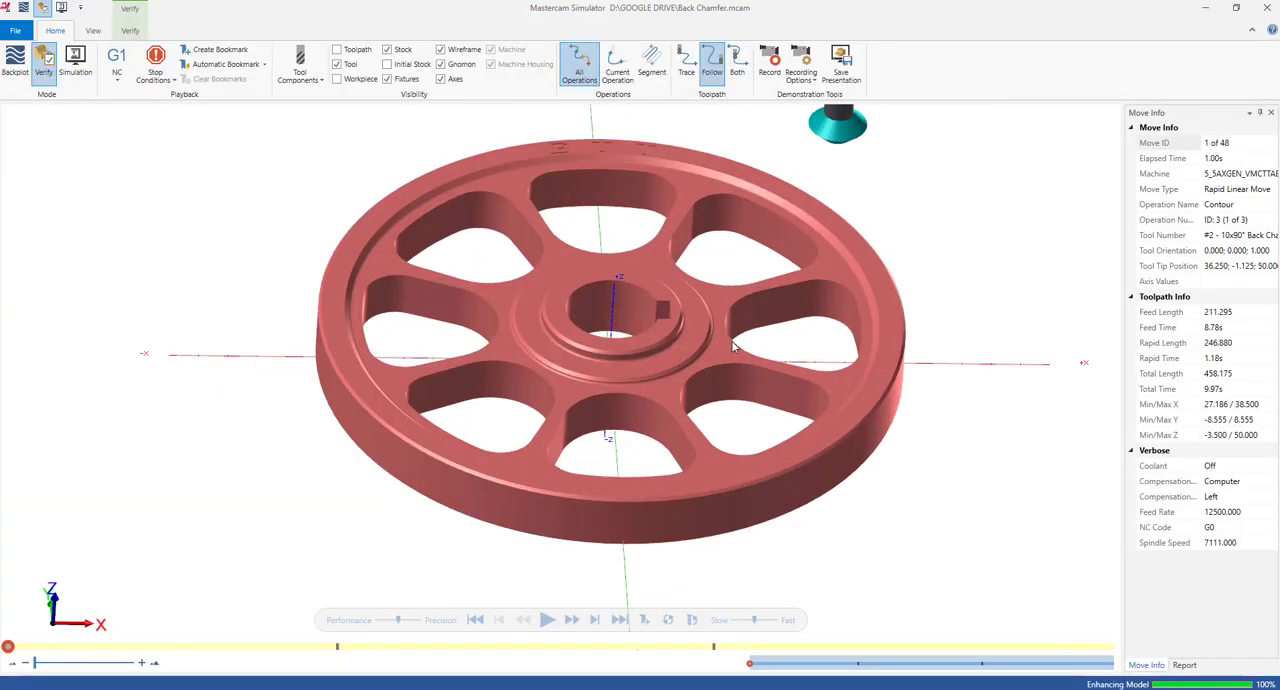
Play the verification through the third toolpath and watch the cutter chamfer the pocket's top edge.
scroll(812, 339, up, 2)
mouse_move(812, 339)
middle_down()
mouse_move(822, 325)
mouse_move(806, 311)
mouse_move(817, 324)
middle_up()
key(r)
key(r)
key(r)
key(r)
key(r)
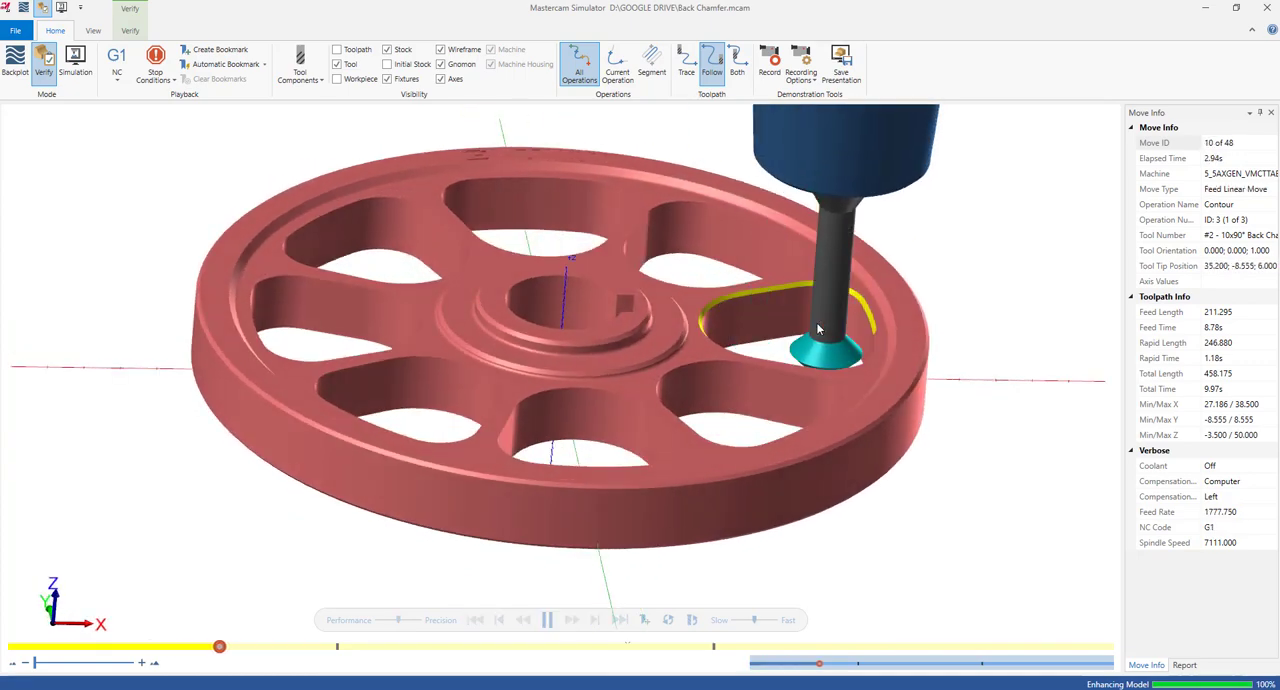
key(s)
key(s)
key(s)
key(s)
key(s)
scroll(858, 353, down, 4)
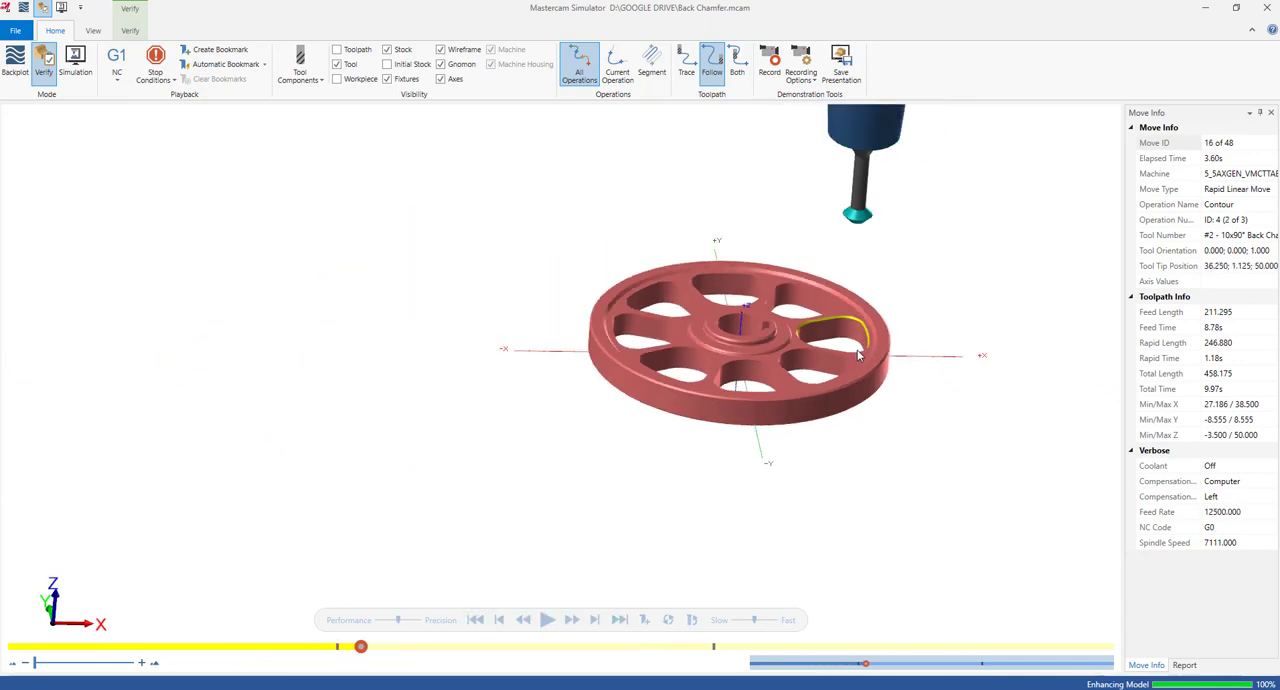
Run the verification through the fourth toolpath, view the back chamfer from beneath the wheel, and inspect the pocket's top edge.
scroll(862, 353, up, 6)
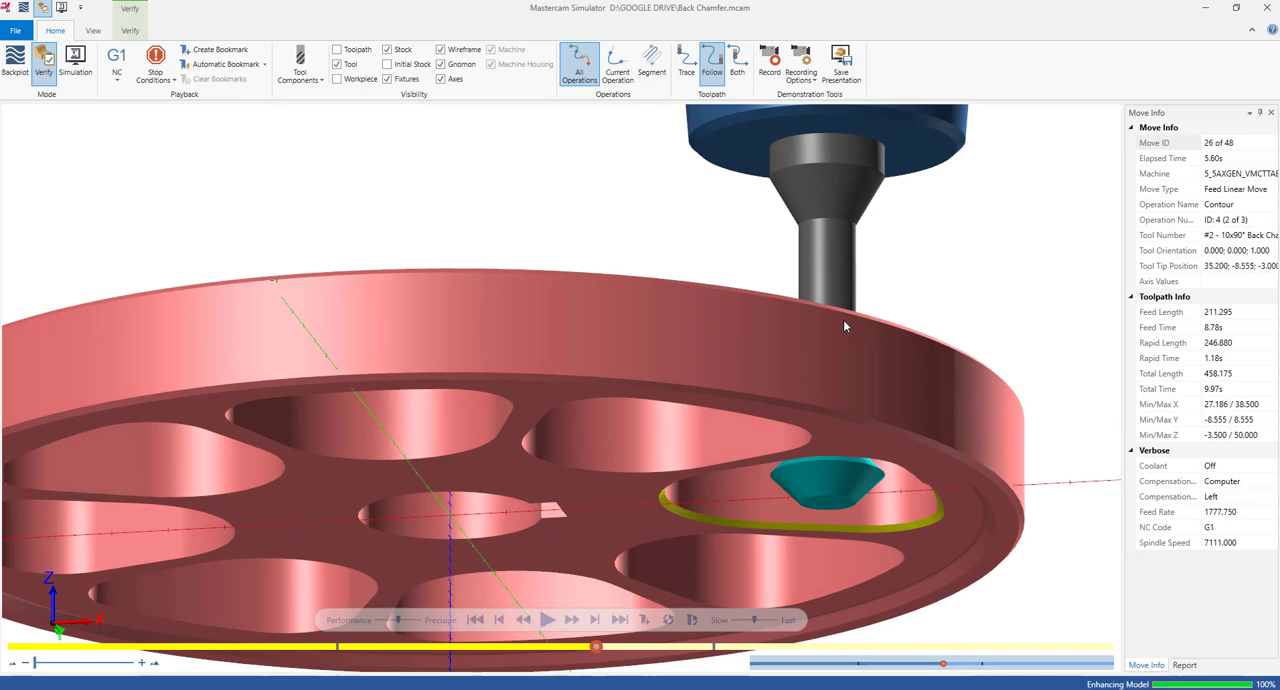
scroll(863, 354, down, 6)
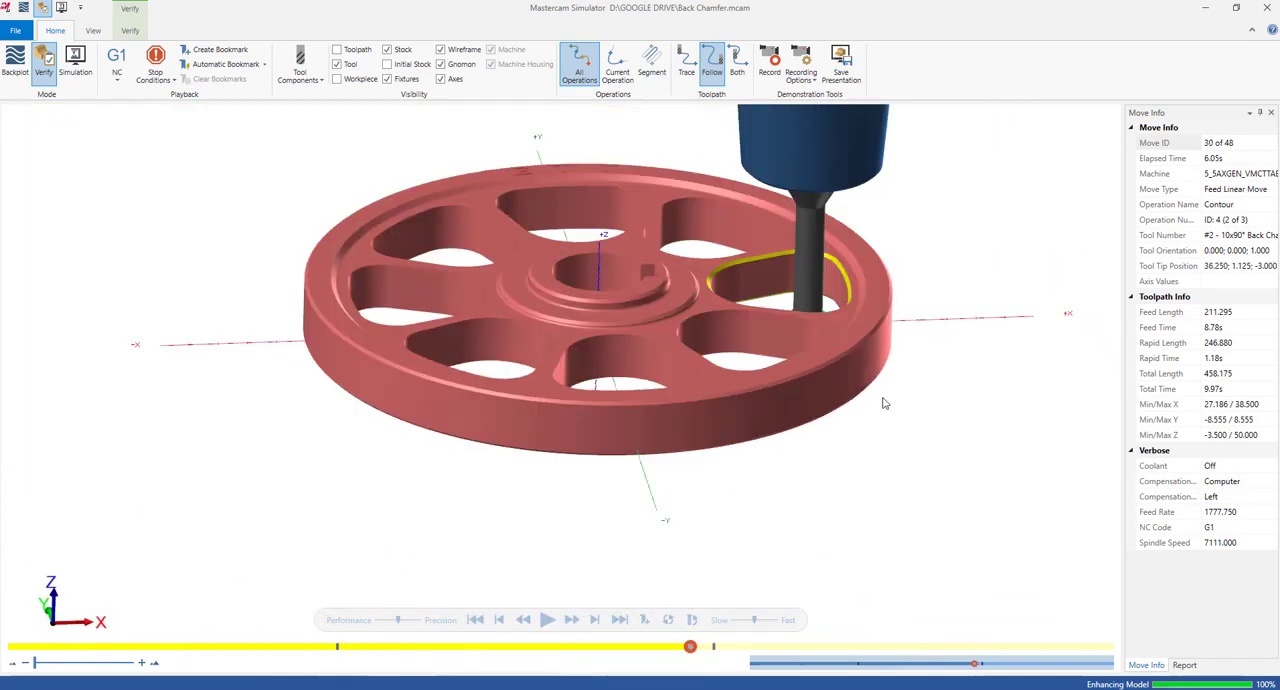
scroll(883, 403, down, 3)
middle_drag(883, 403, 852, 357)
scroll(852, 357, up, 5)
scroll(853, 357, down, 5)
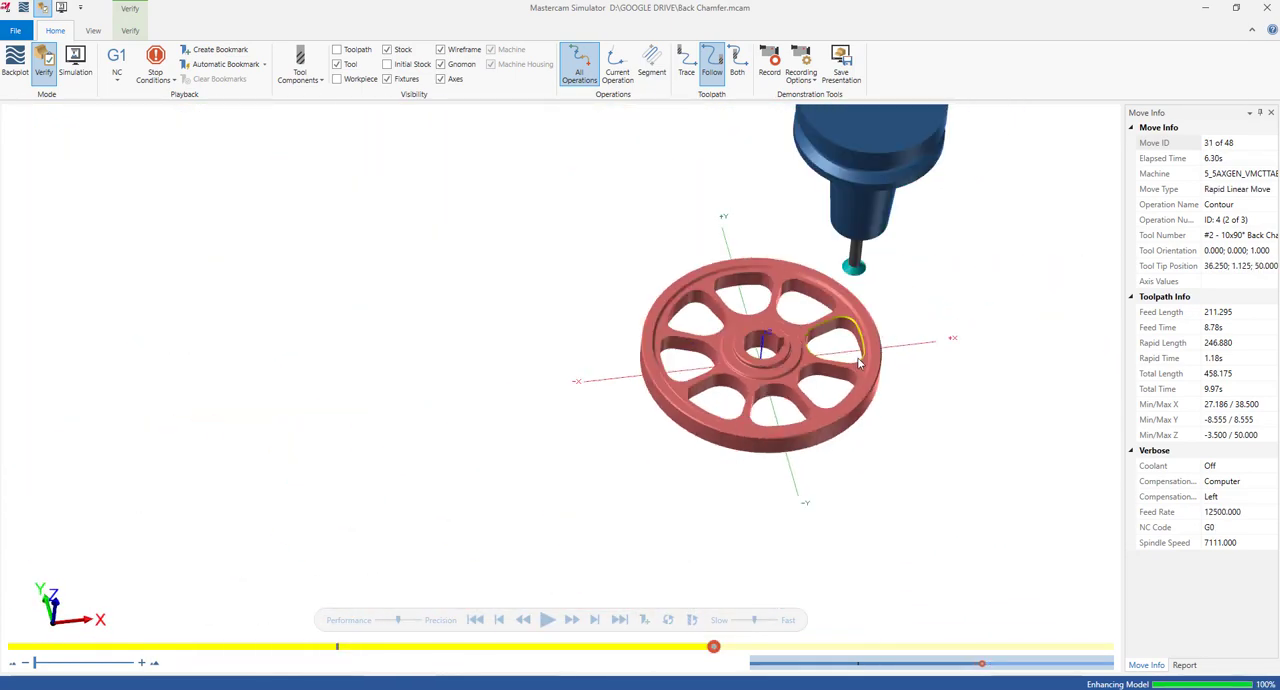
scroll(860, 350, up, 5)
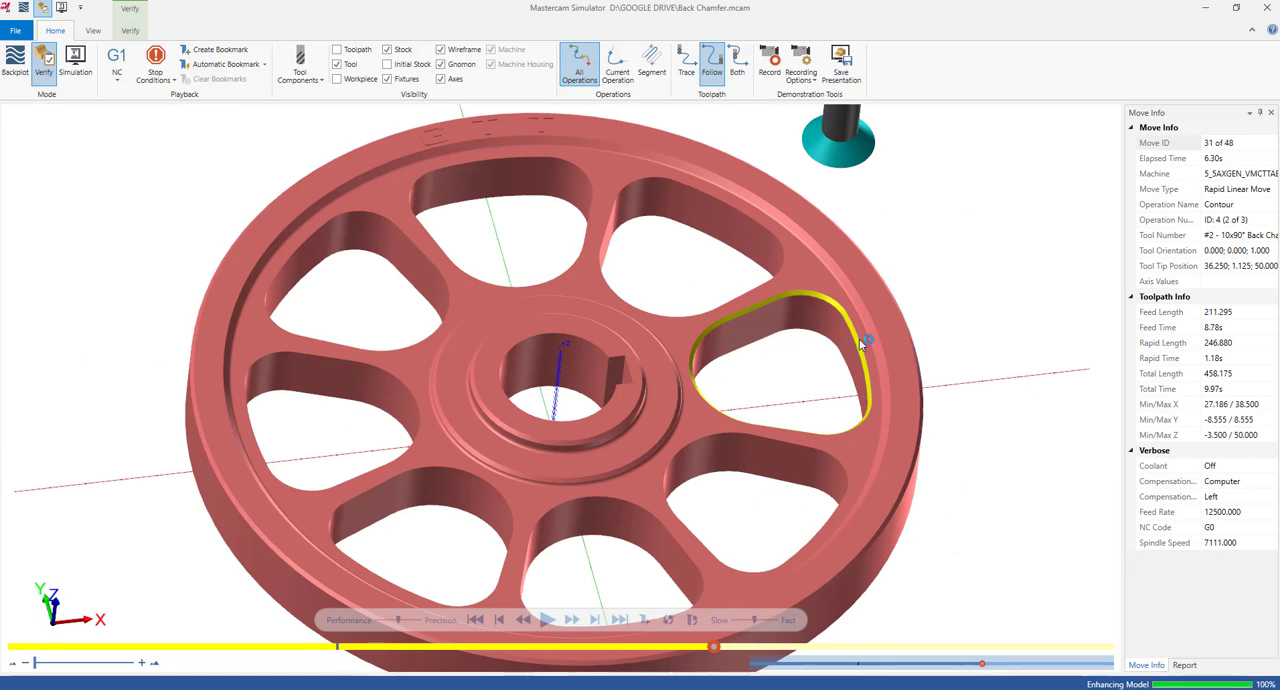
middle_drag(860, 343, 855, 343)
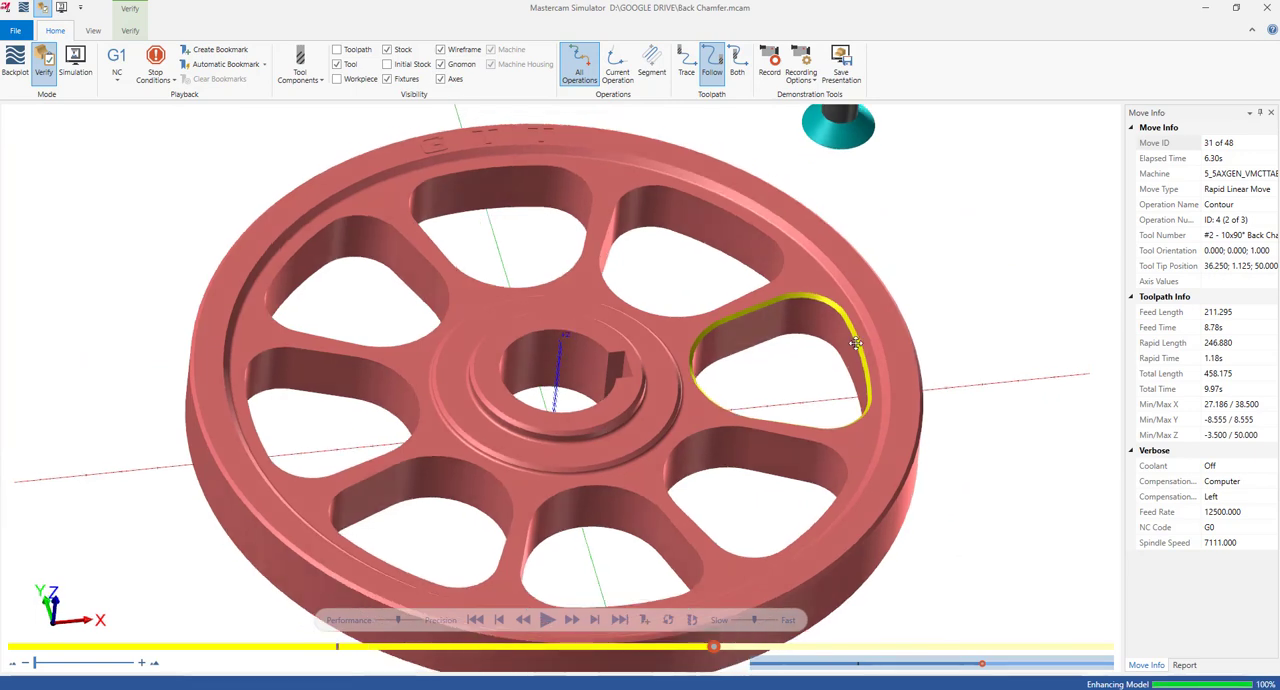
scroll(857, 348, down, 3)
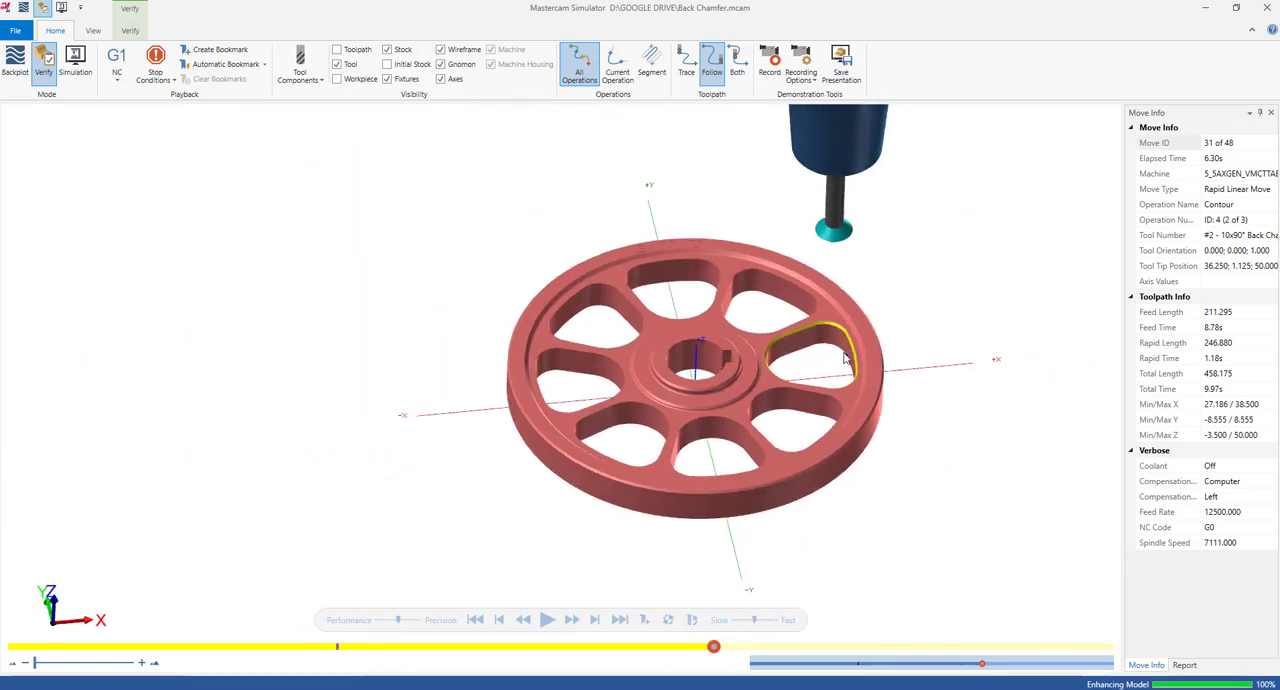
scroll(845, 358, up, 1)
scroll(851, 386, down, 2)
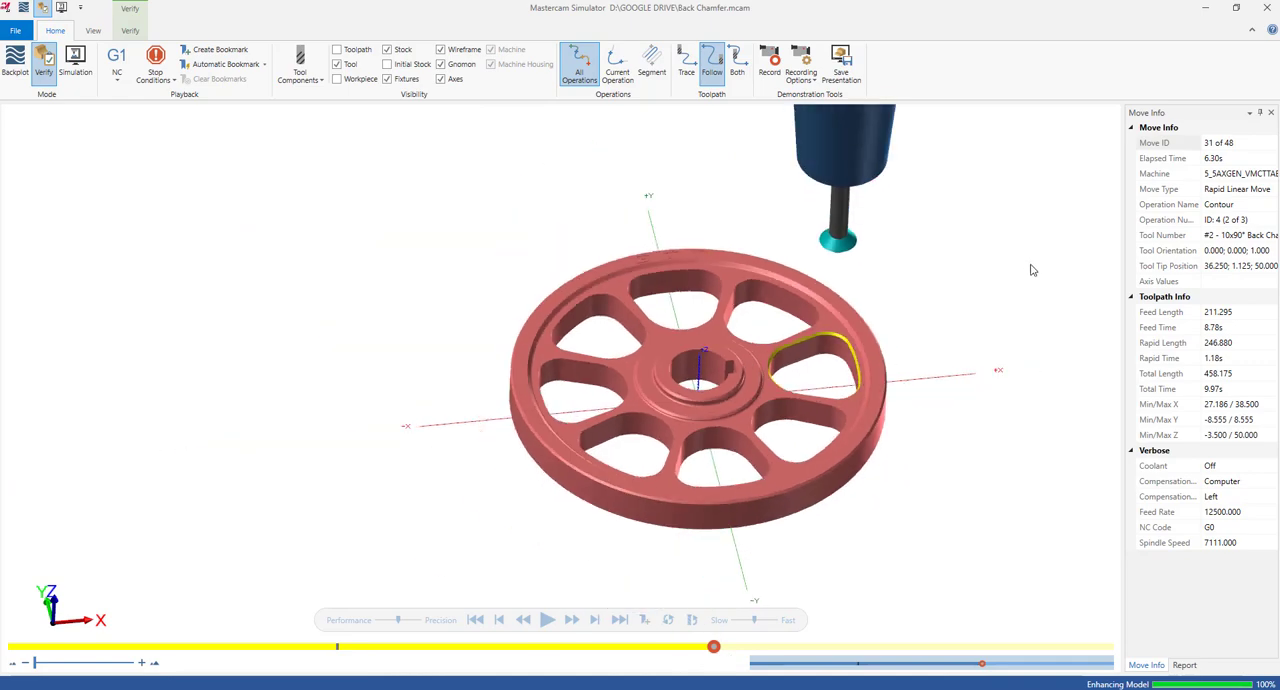